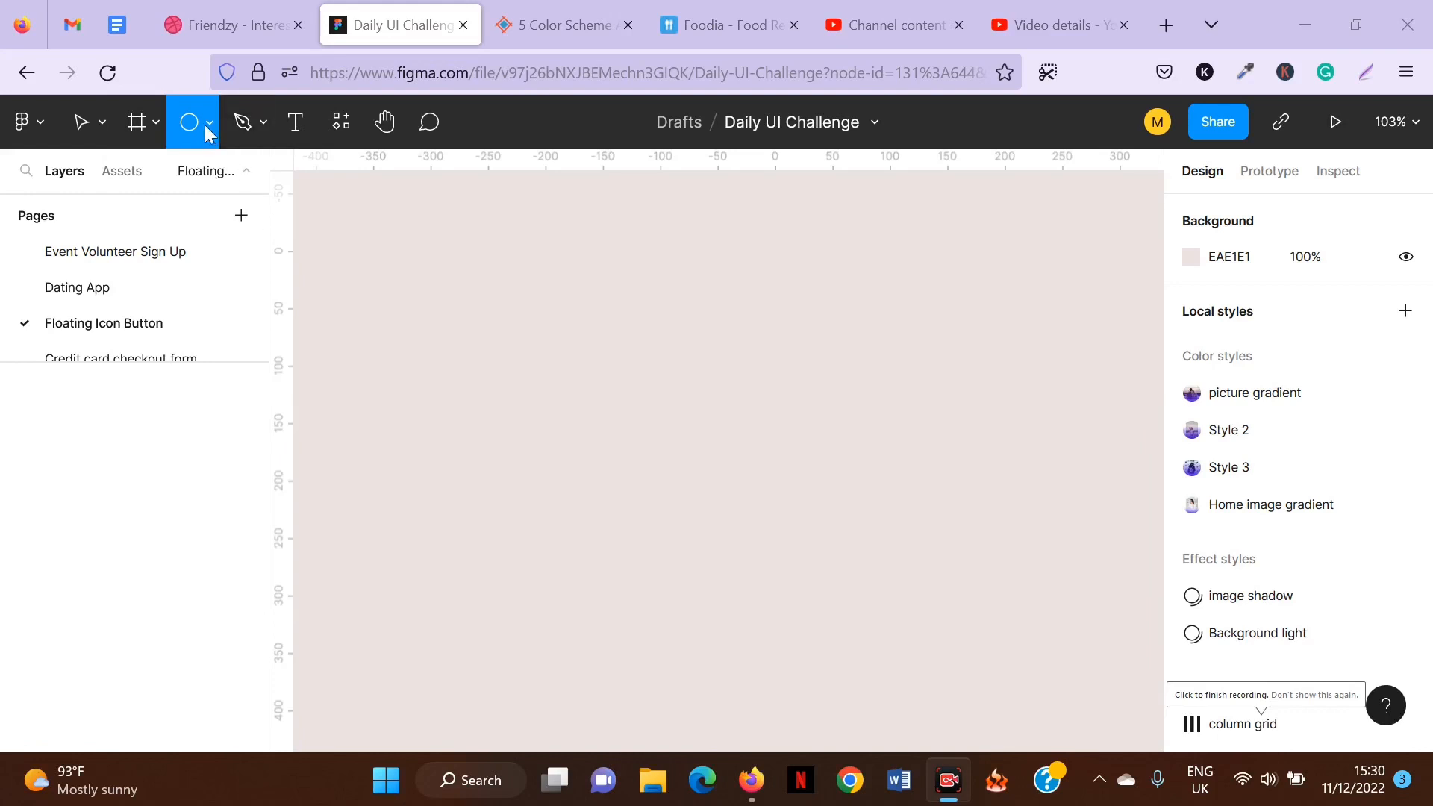
pyautogui.click(211, 127)
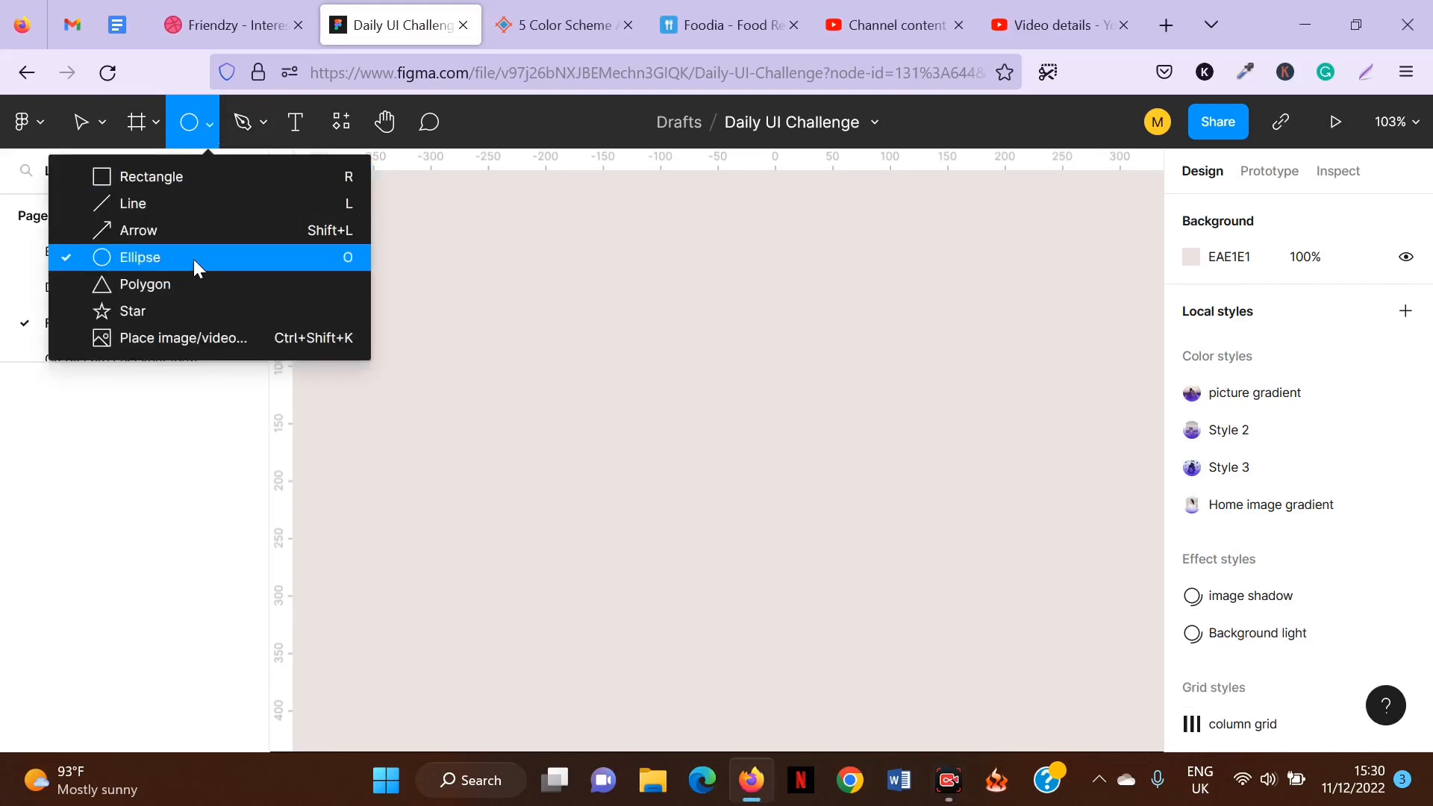
pyautogui.click(127, 263)
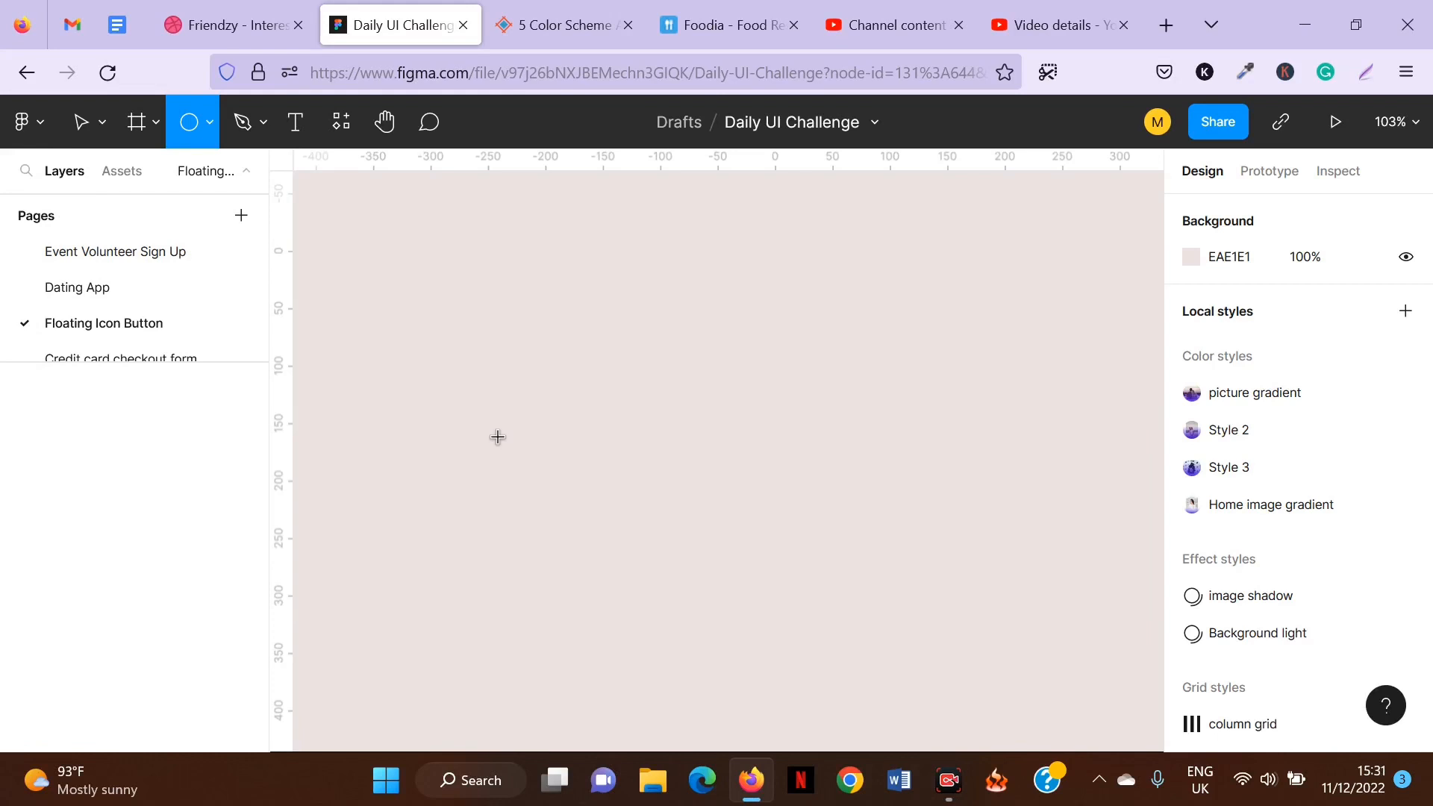
pyautogui.moveTo(507, 445); pyautogui.dragTo(560, 499)
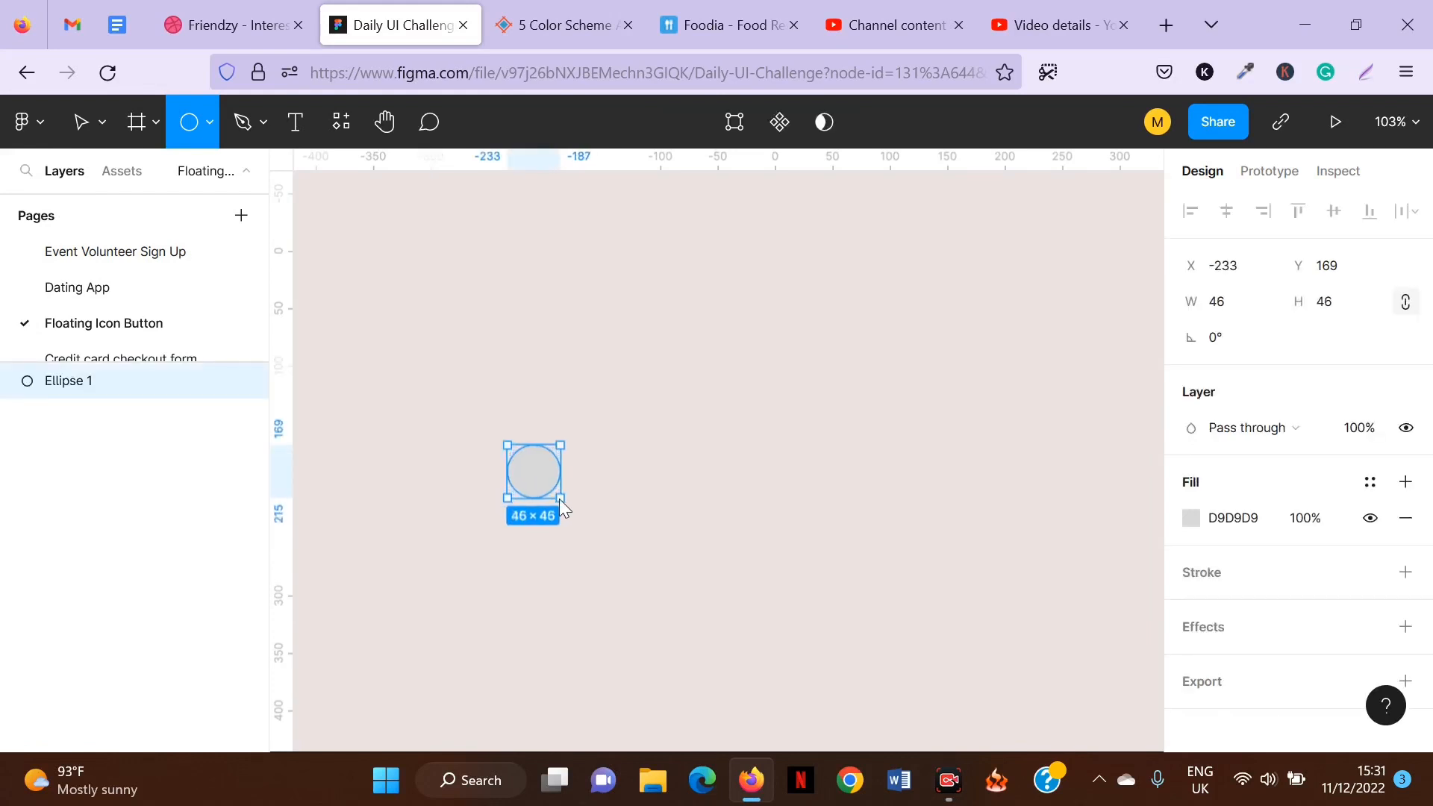
pyautogui.moveTo(560, 499); pyautogui.dragTo(562, 504)
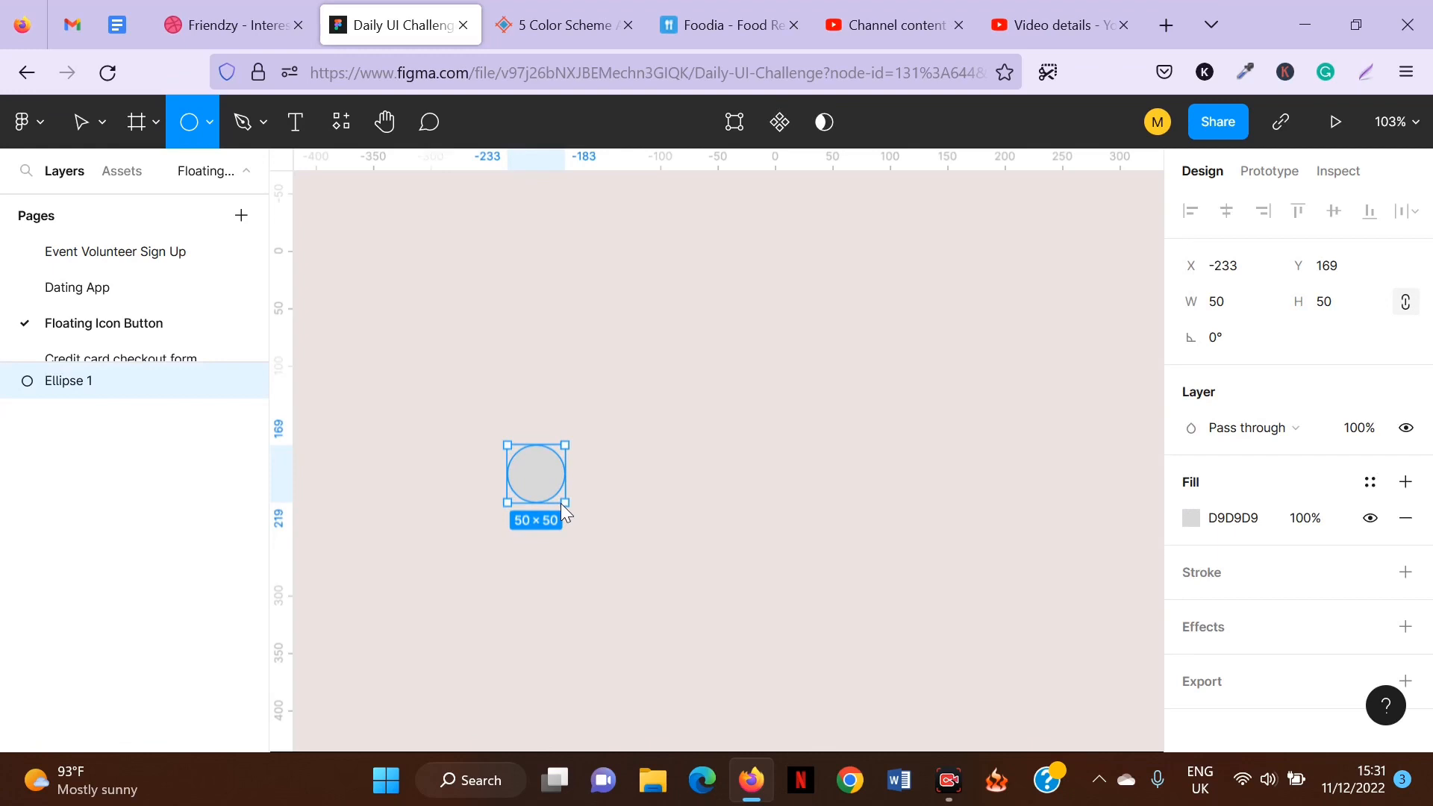
pyautogui.moveTo(562, 503)
pyautogui.mouseDown()
pyautogui.moveTo(581, 530)
pyautogui.moveTo(599, 507)
pyautogui.moveTo(577, 527)
pyautogui.mouseUp()
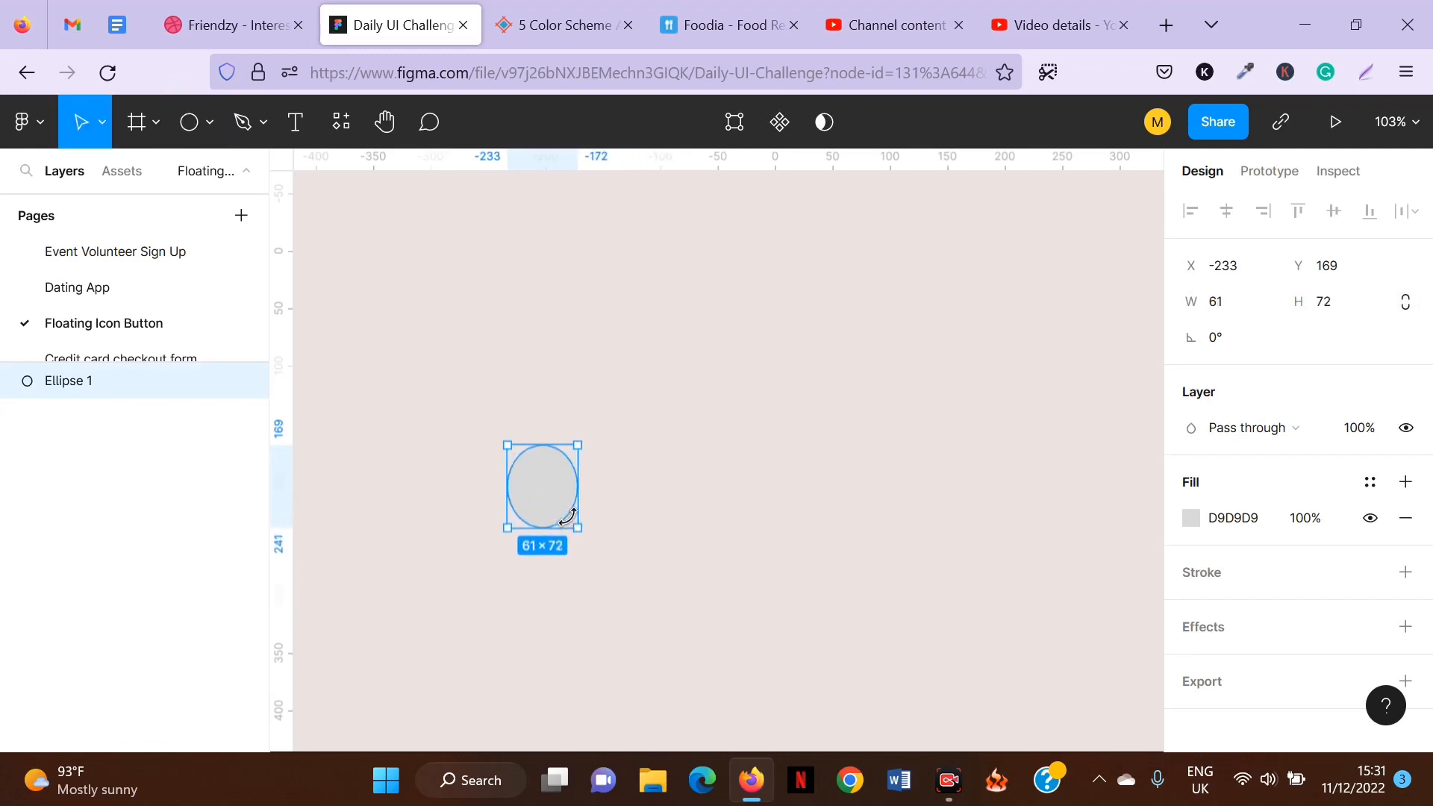
pyautogui.hotkey('ctrl', 'z')
pyautogui.hotkey('ctrl', 'z')
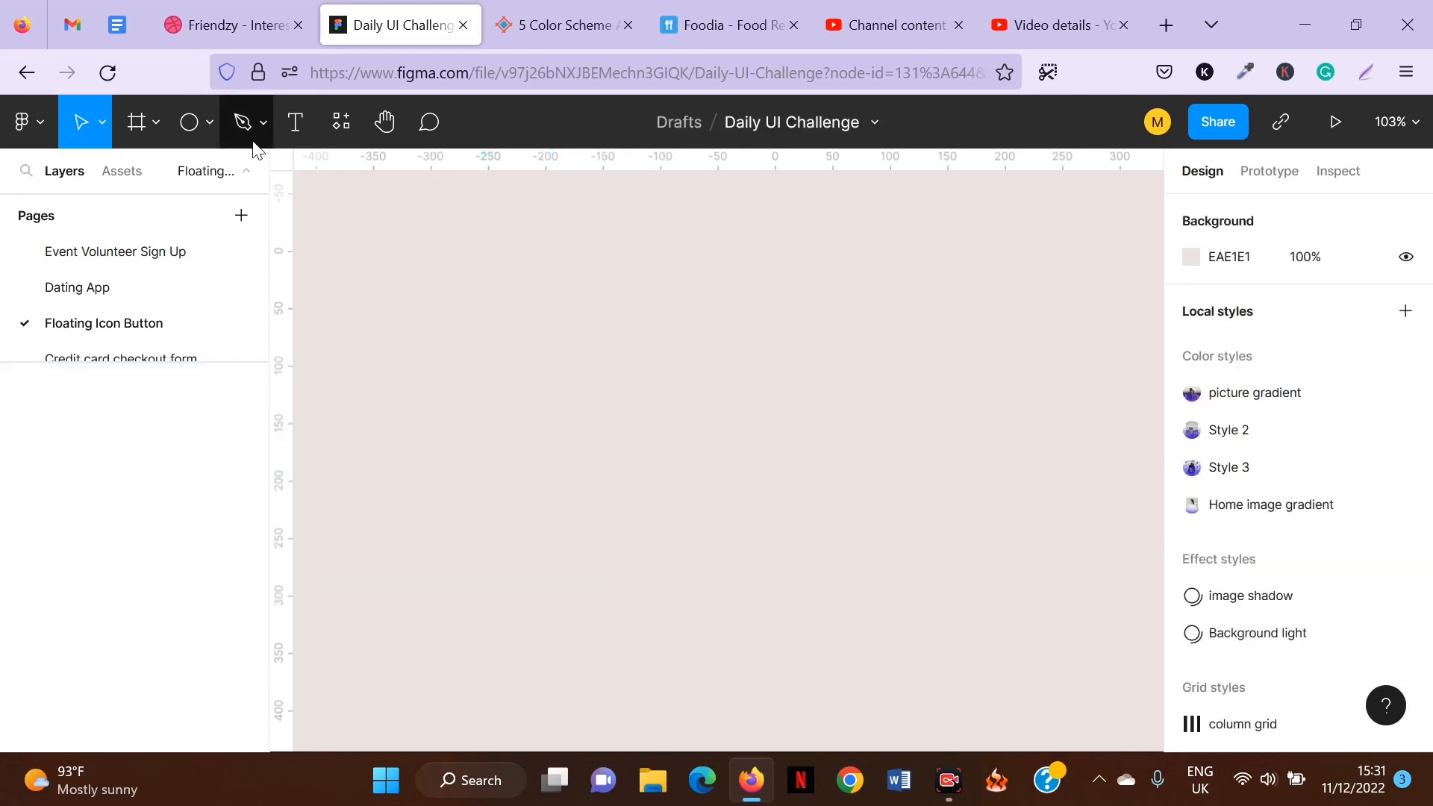
# Draw a circle with the Ellipse tool and set its size to 56 × 56.
pyautogui.click(190, 123)
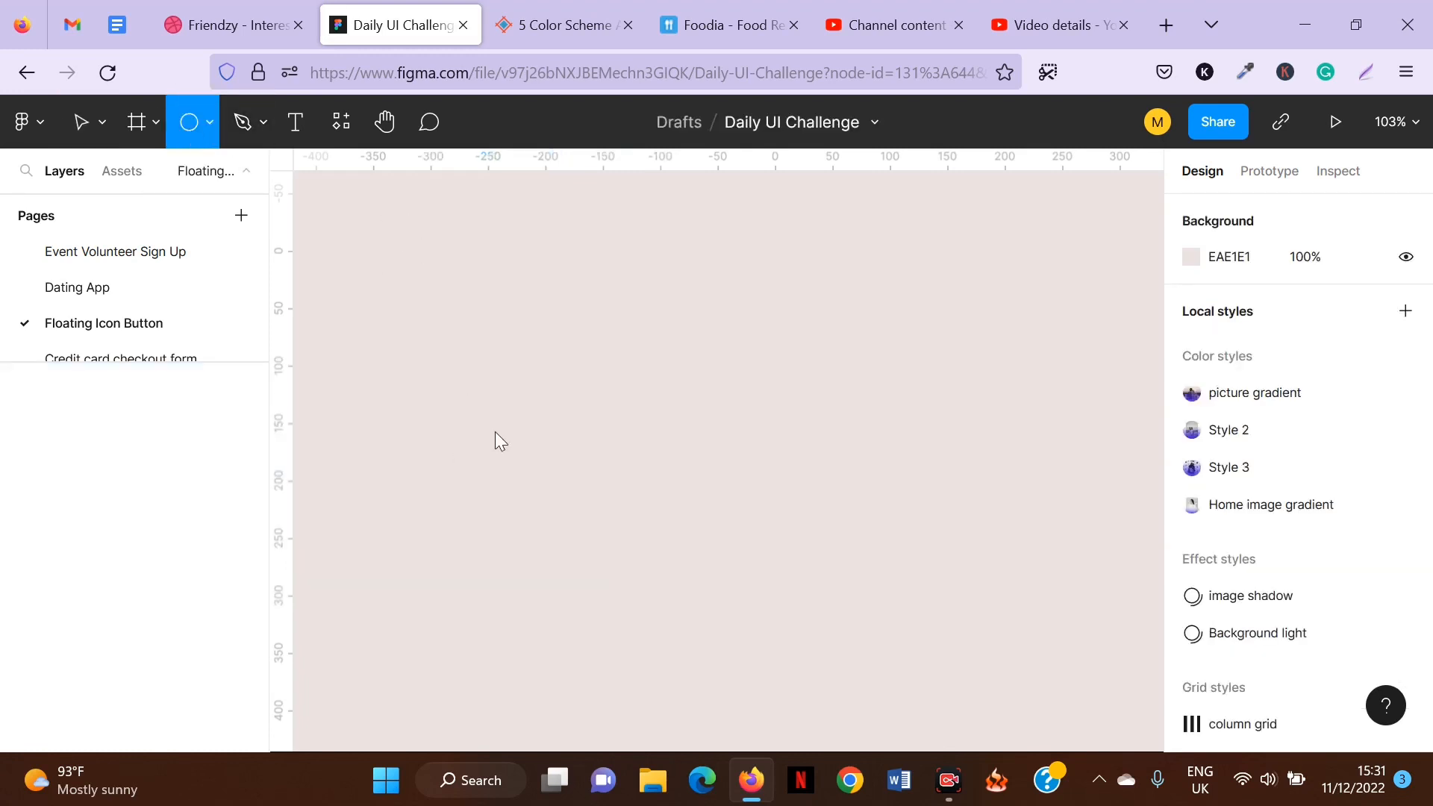
pyautogui.moveTo(459, 394); pyautogui.dragTo(513, 454)
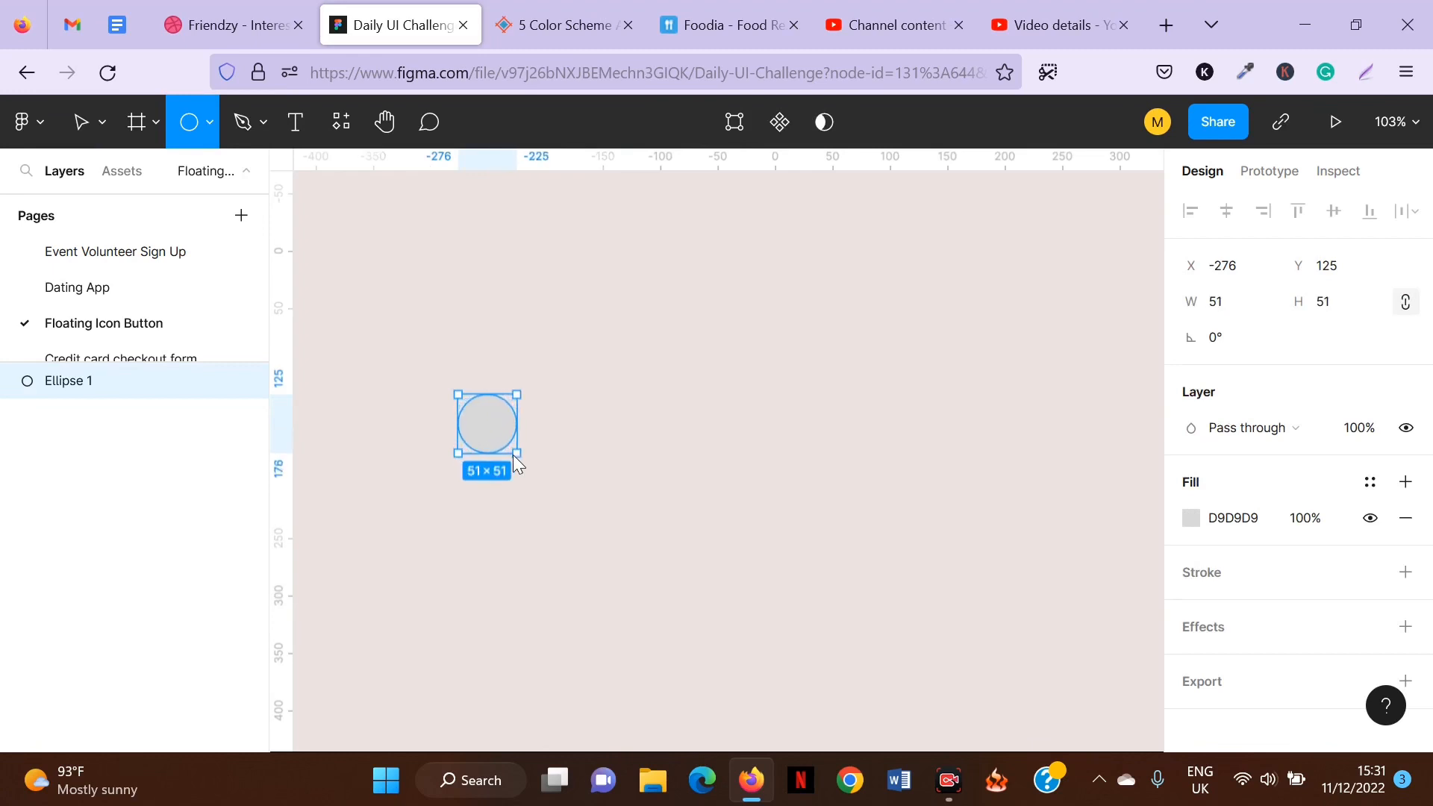
pyautogui.click(1243, 305)
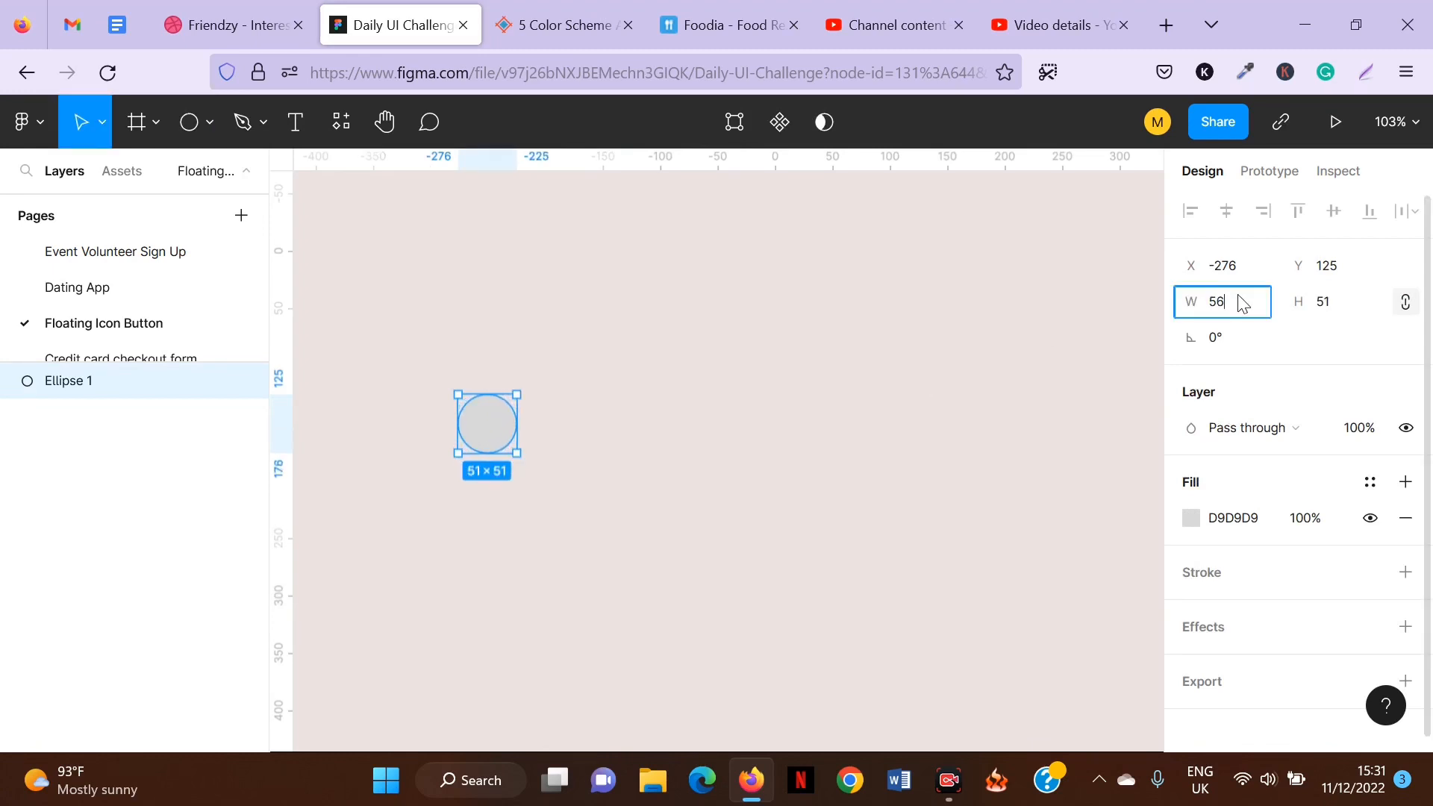
pyautogui.press('Return')
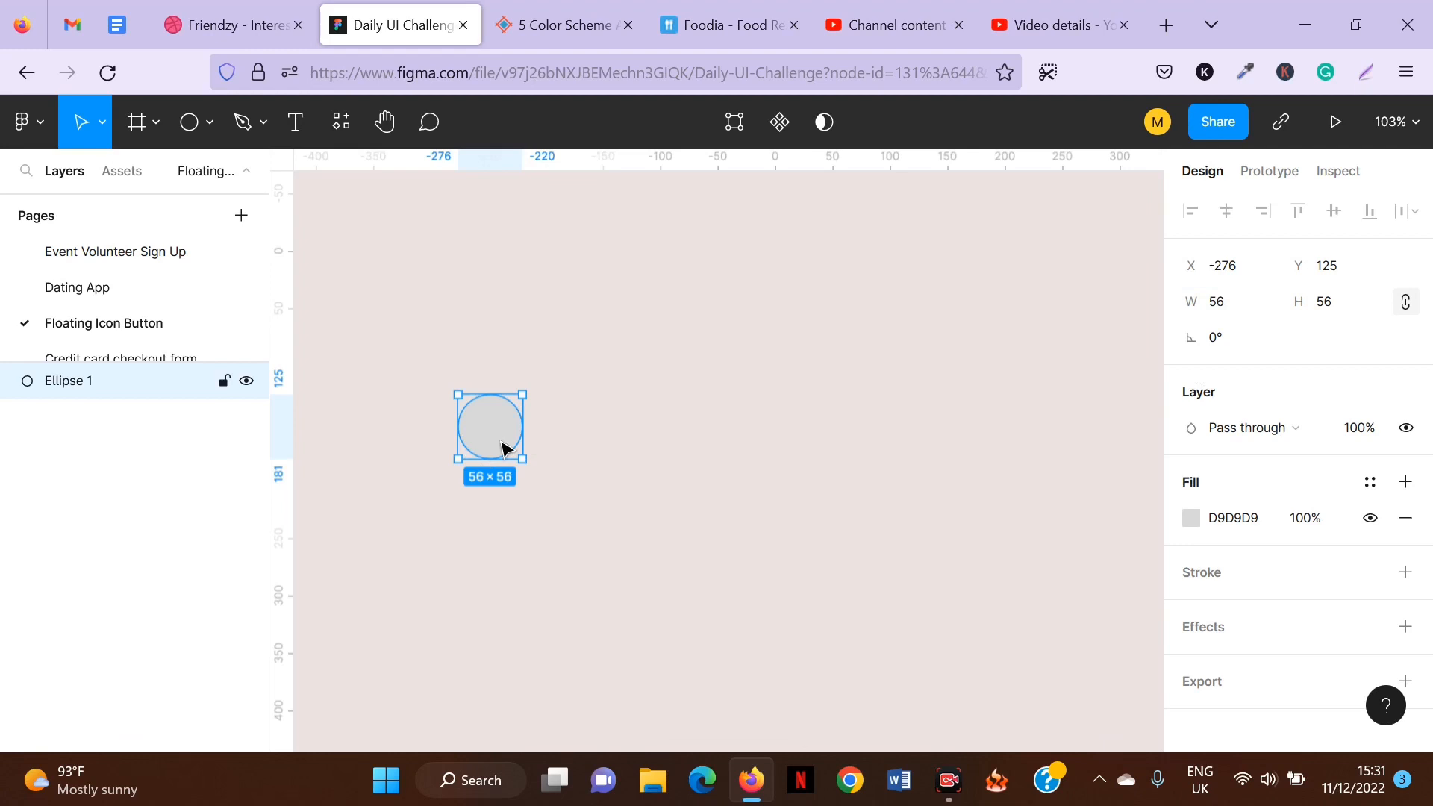
# Duplicate the circle three times to form a horizontal row of four evenly spaced circles.
pyautogui.hotkey('ctrl', 'd')
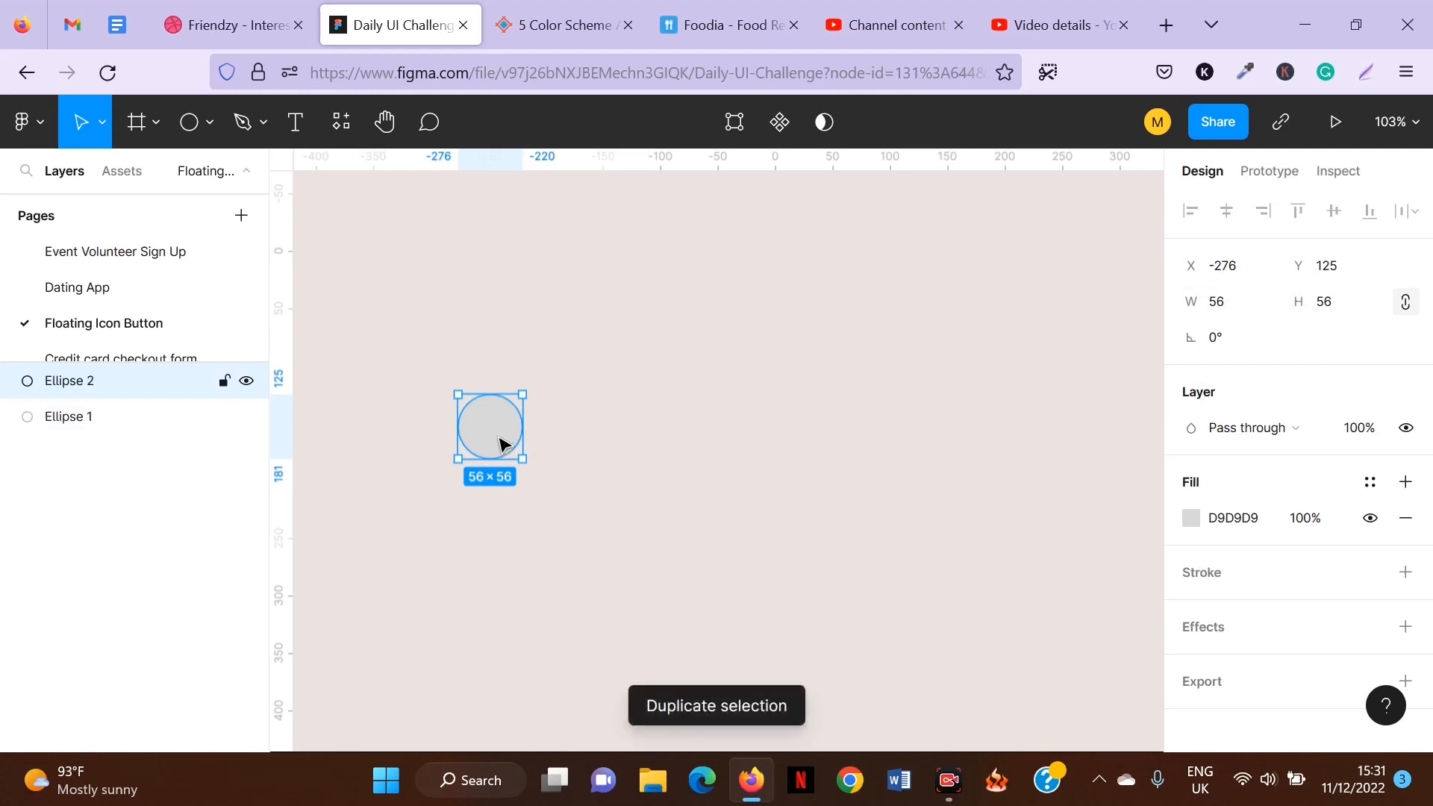
pyautogui.moveTo(498, 441); pyautogui.dragTo(583, 441)
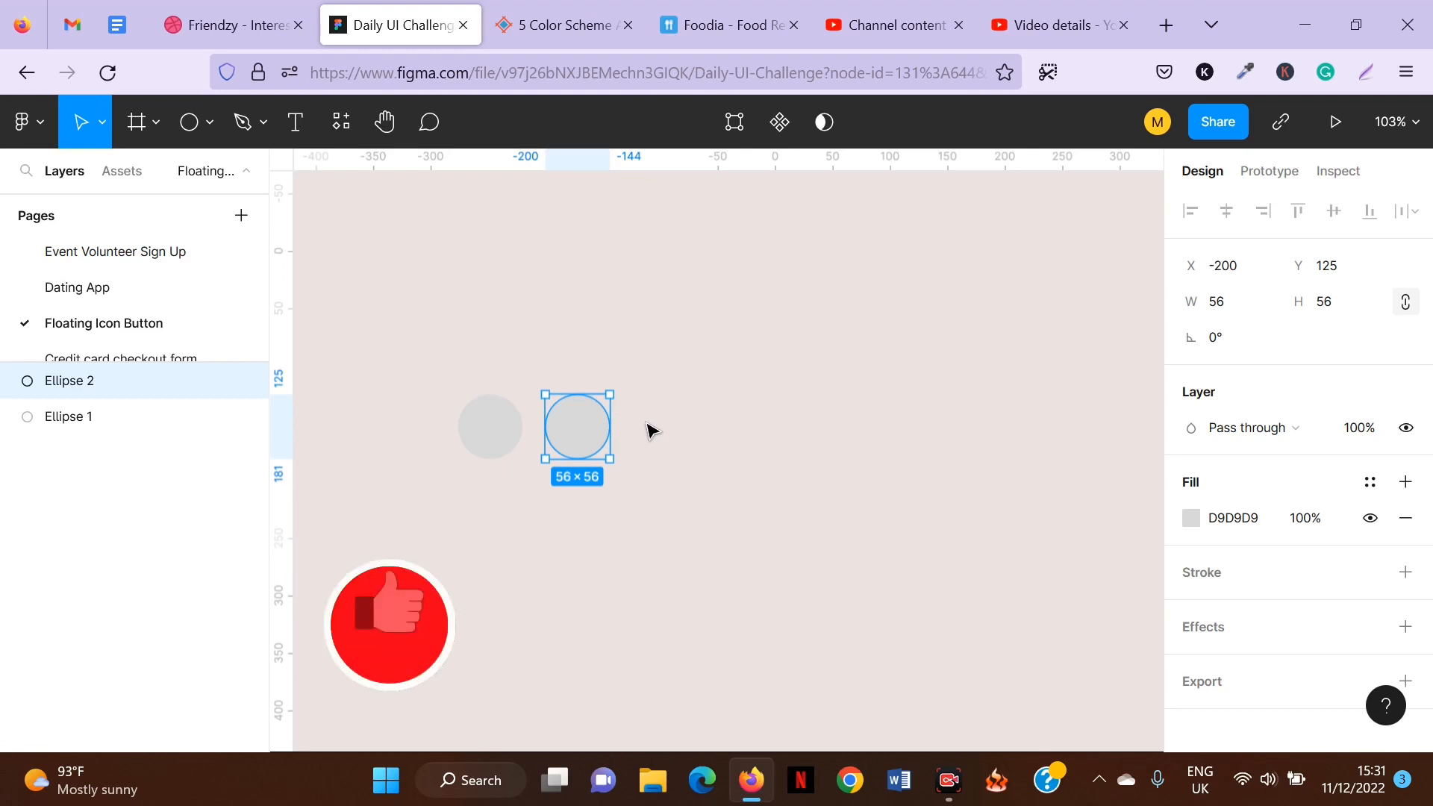
pyautogui.hotkey('ctrl', 'd')
pyautogui.hotkey('ctrl', 'd')
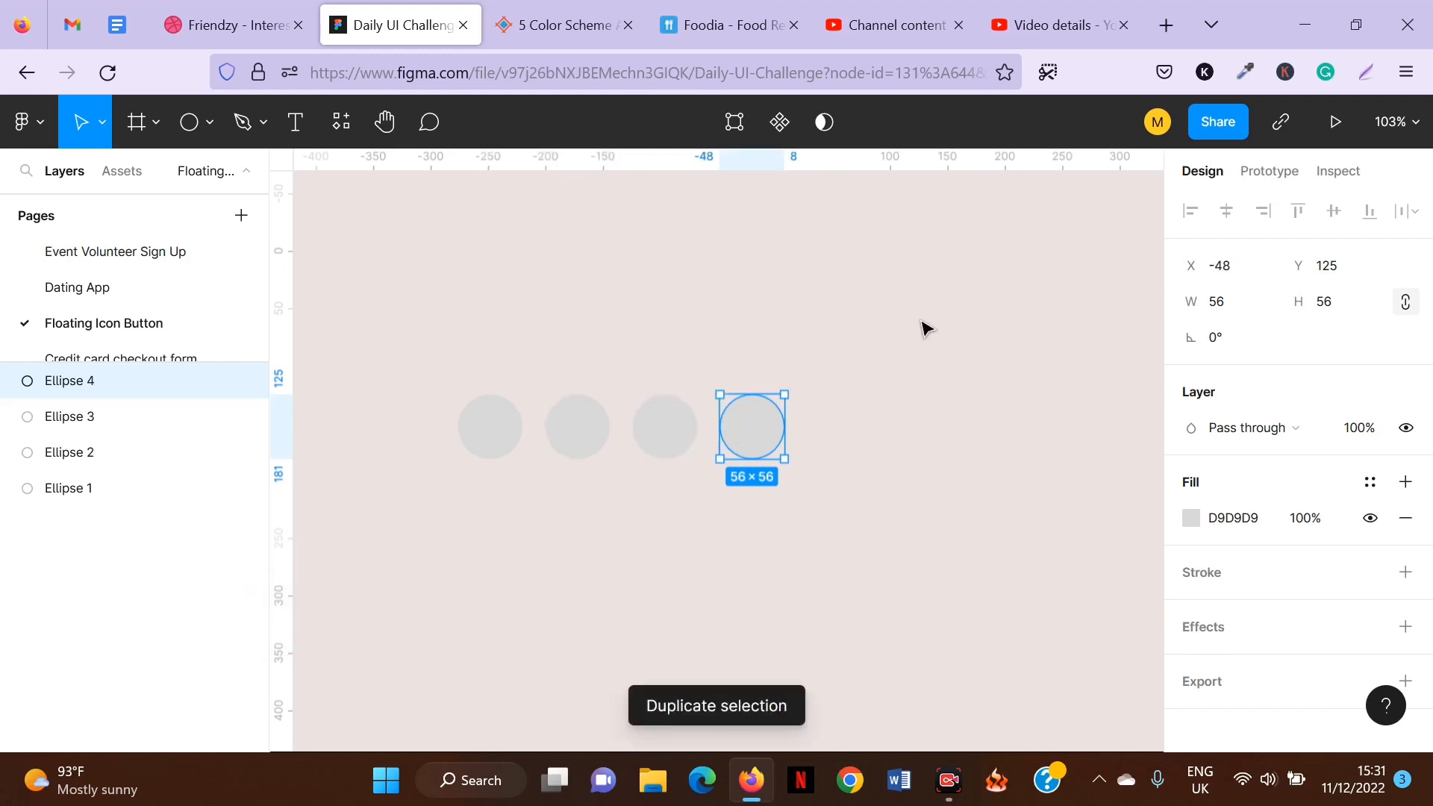
pyautogui.click(713, 336)
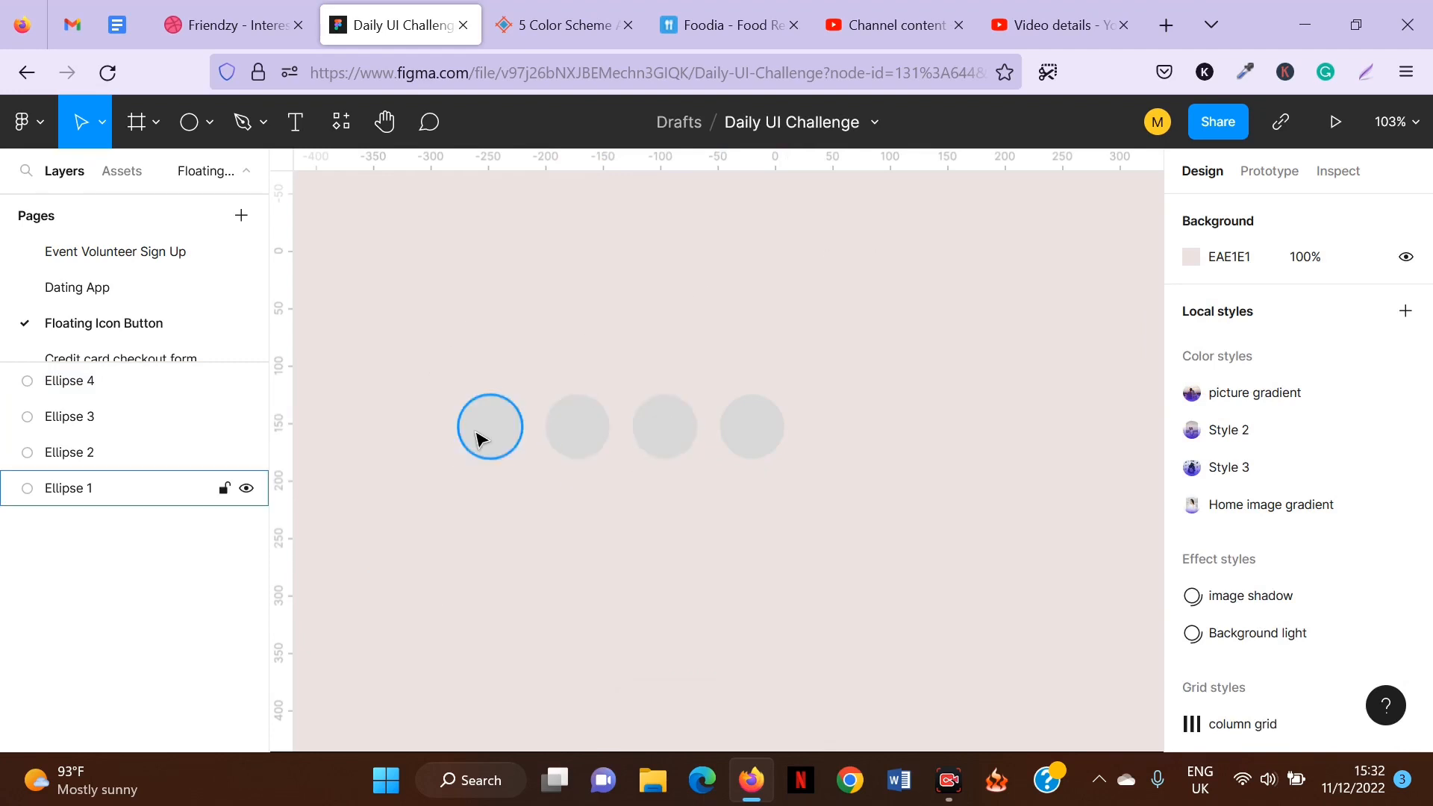
# Open the Iconify plugin from the canvas and search its icon library for add.
pyautogui.rightClick(566, 277)
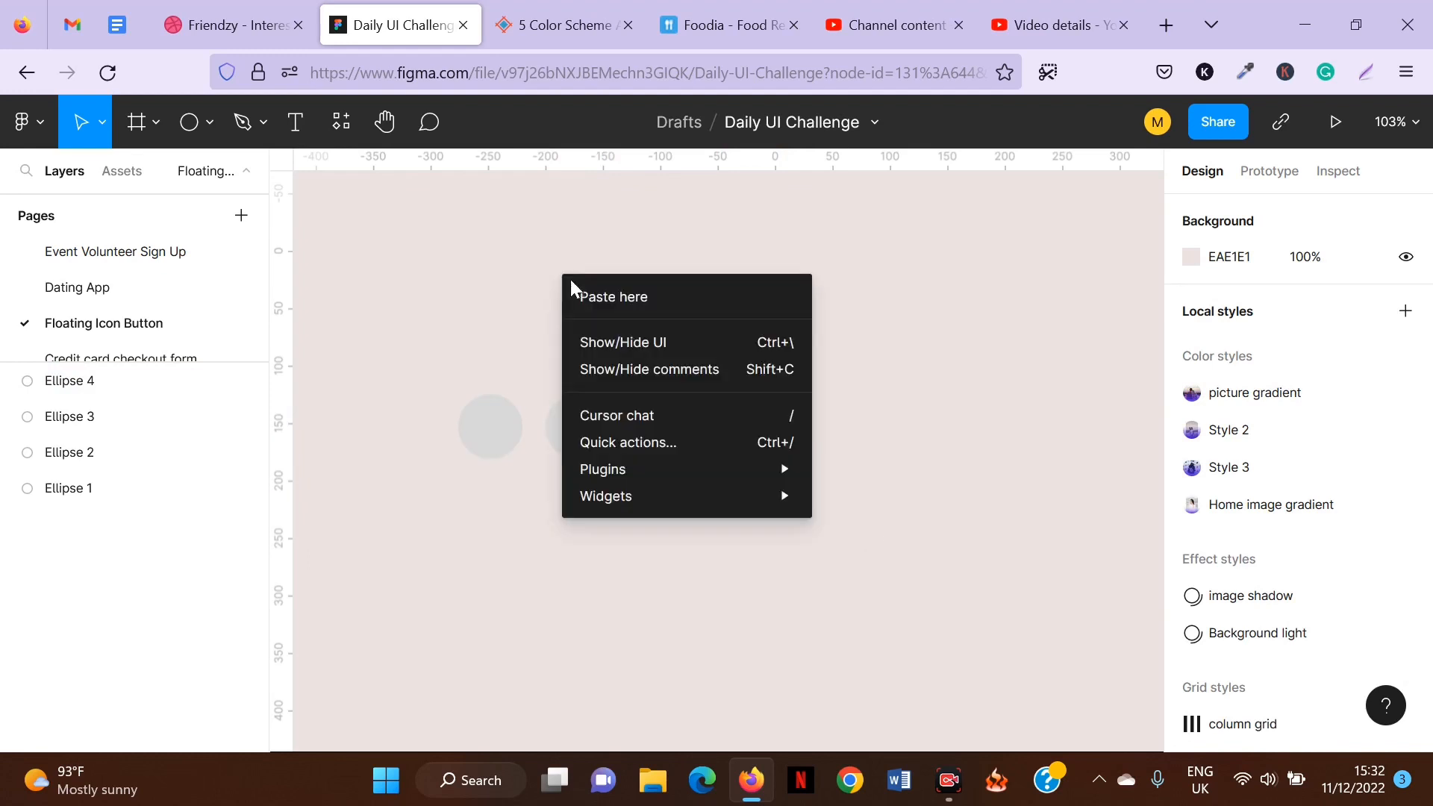
pyautogui.moveTo(768, 467)
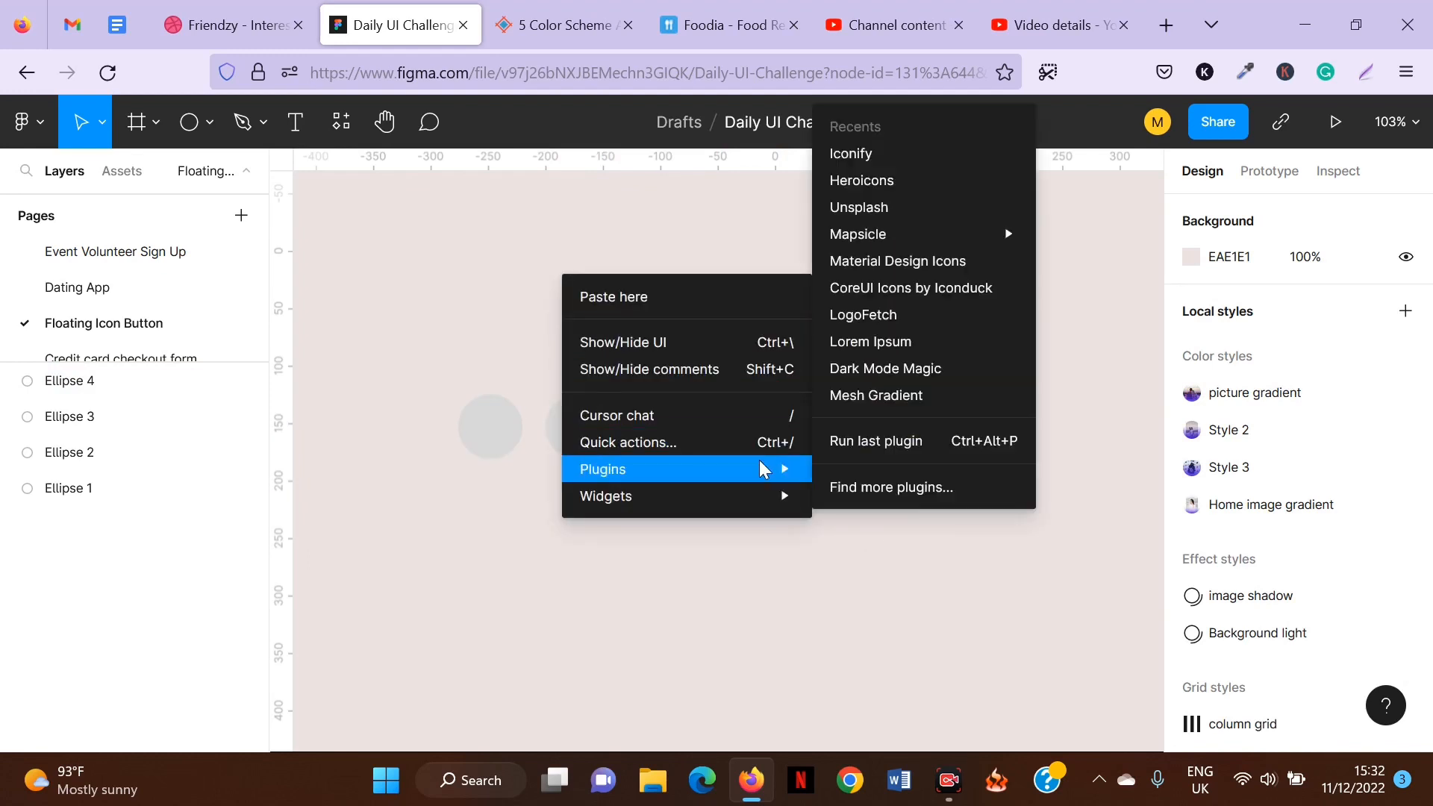
pyautogui.click(903, 161)
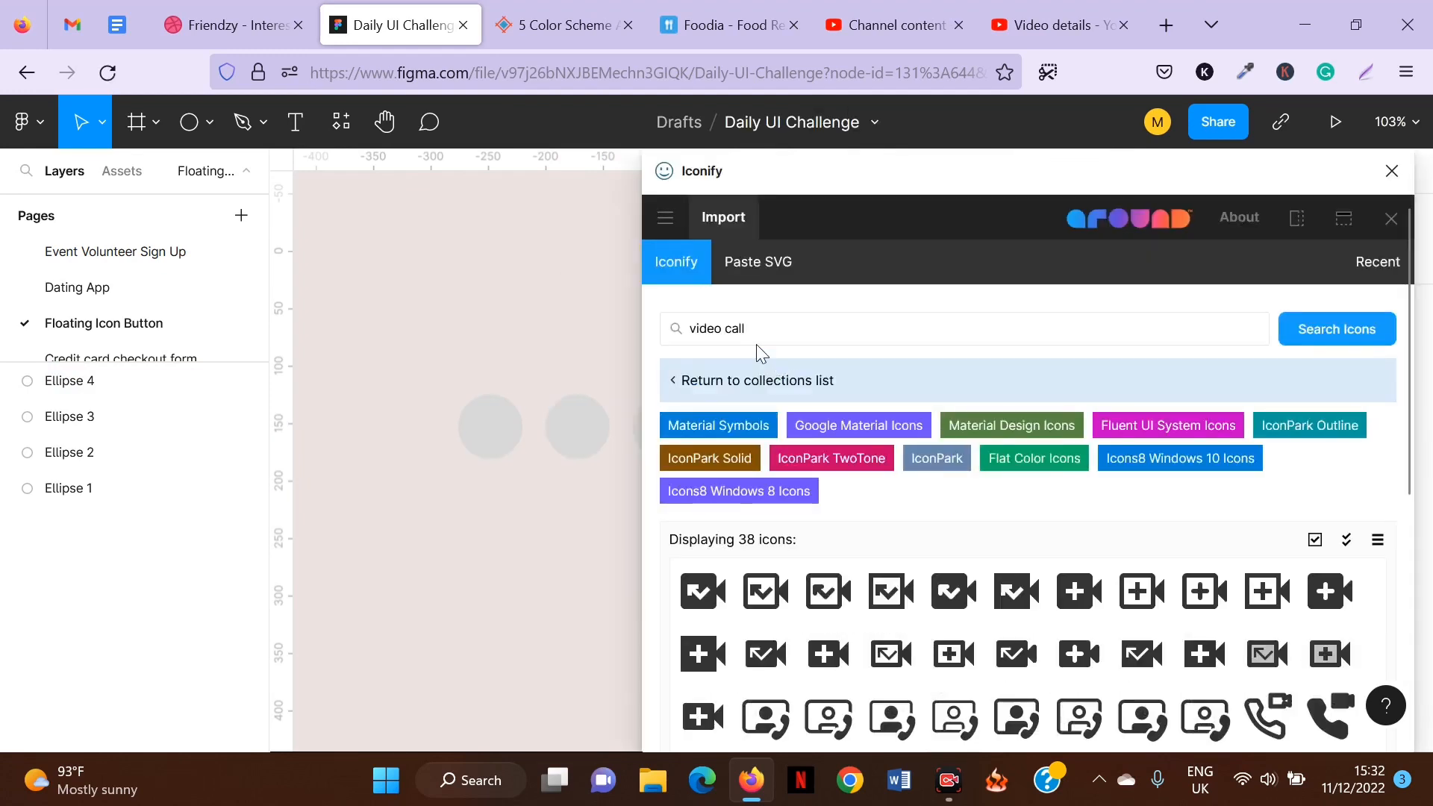
pyautogui.tripleClick(757, 333)
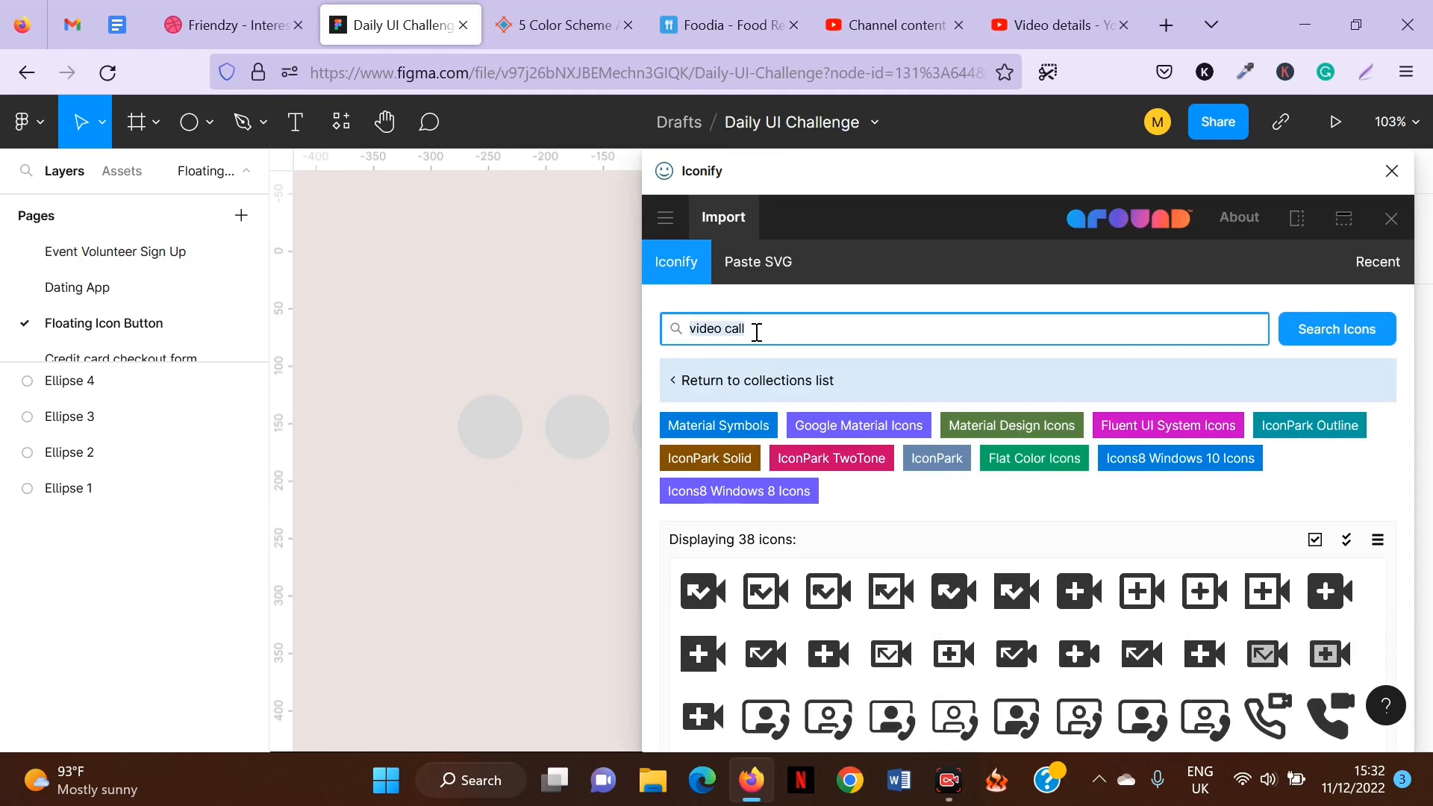
pyautogui.write('add')
pyautogui.press('Return')
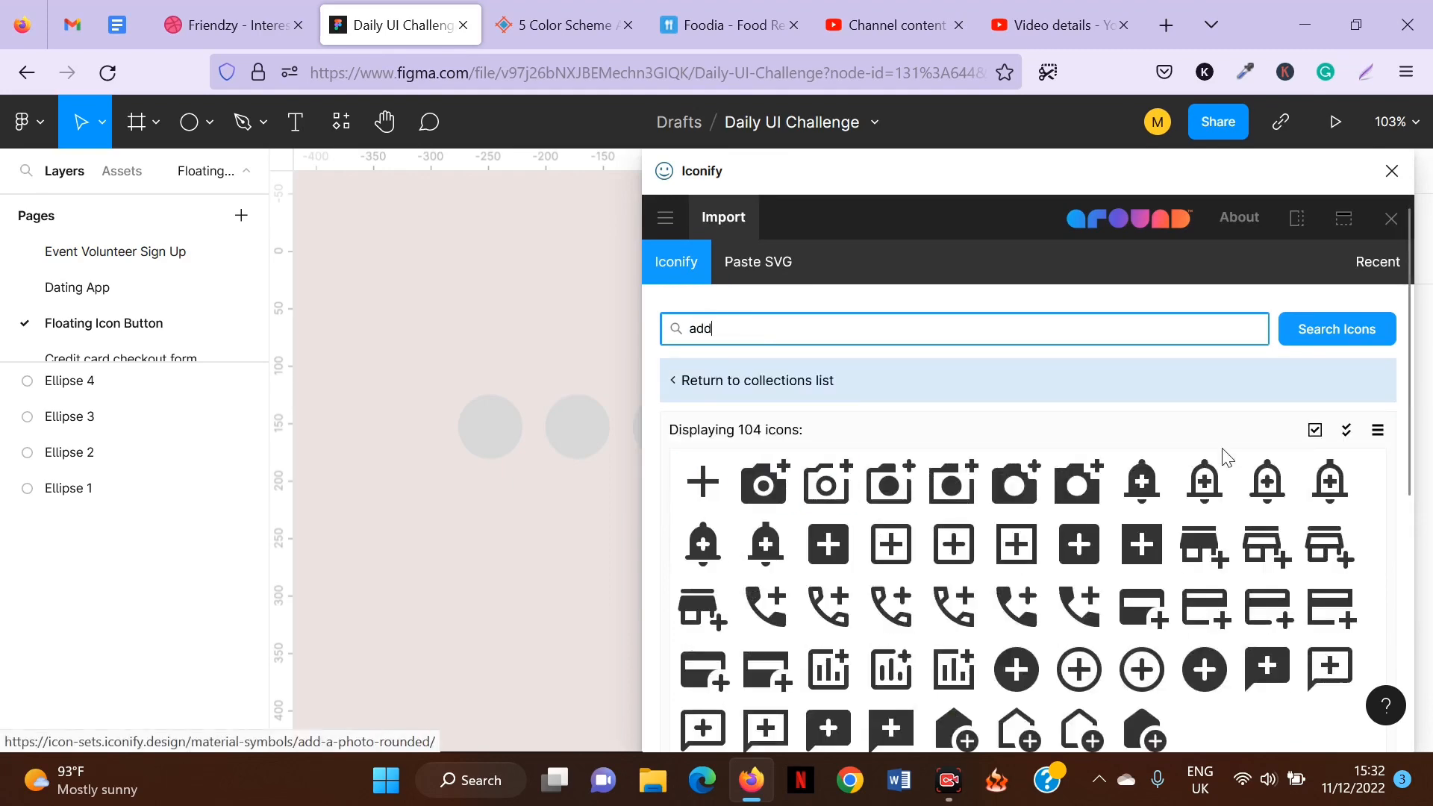
# Import the material-symbols add-rounded plus icon onto the canvas.
pyautogui.scroll(-3, 1046, 522)
pyautogui.scroll(2, 896, 440)
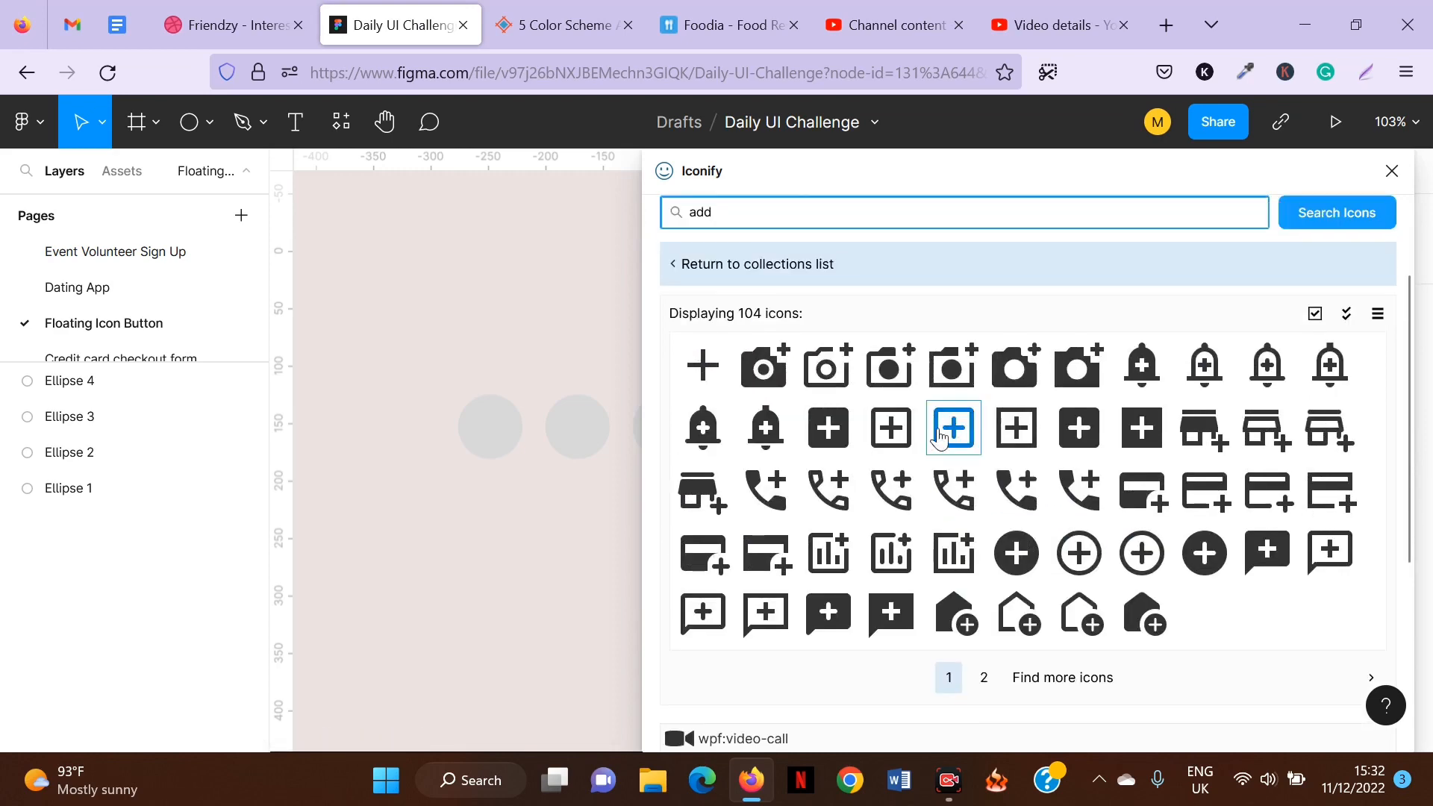
pyautogui.click(980, 678)
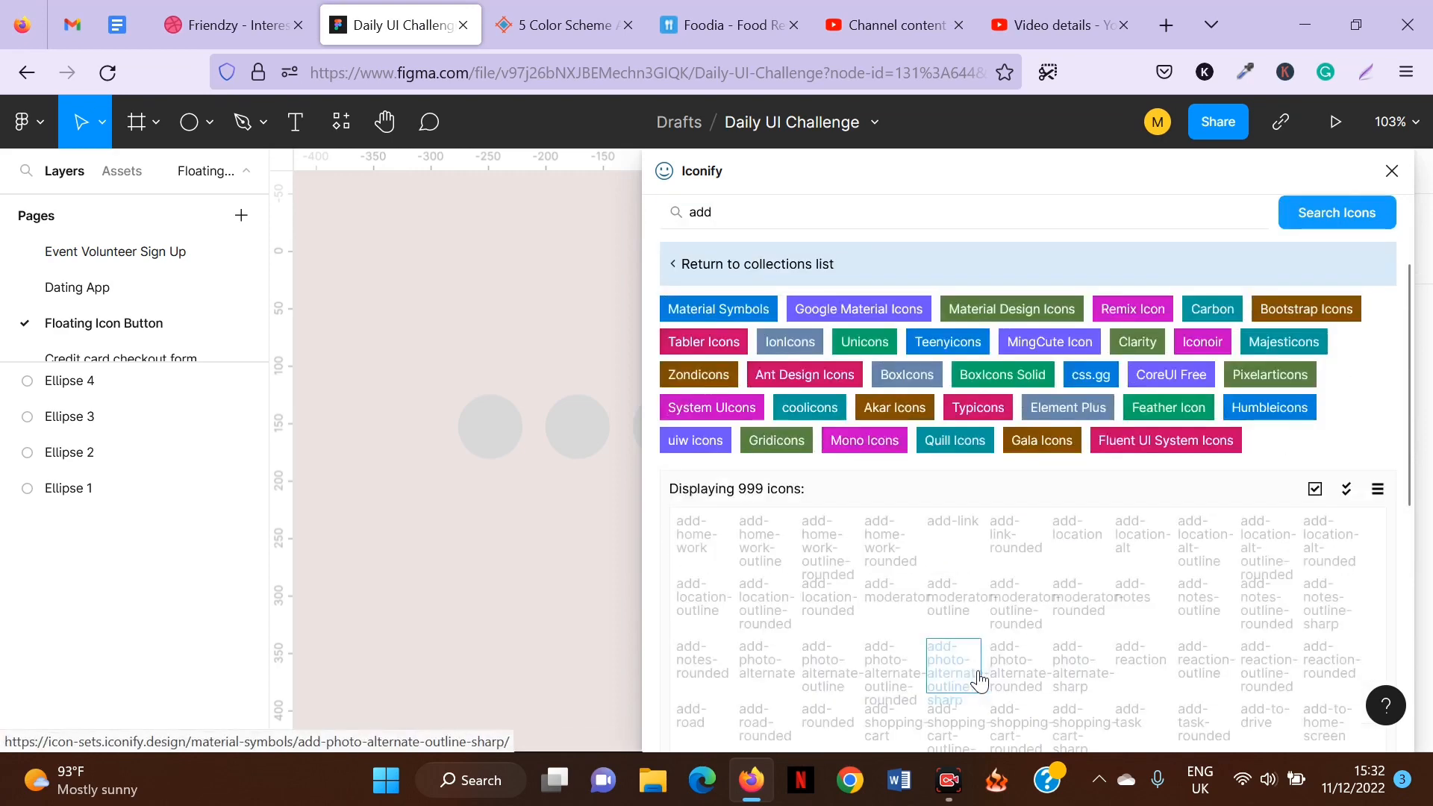
pyautogui.scroll(-5, 889, 560)
pyautogui.click(826, 501)
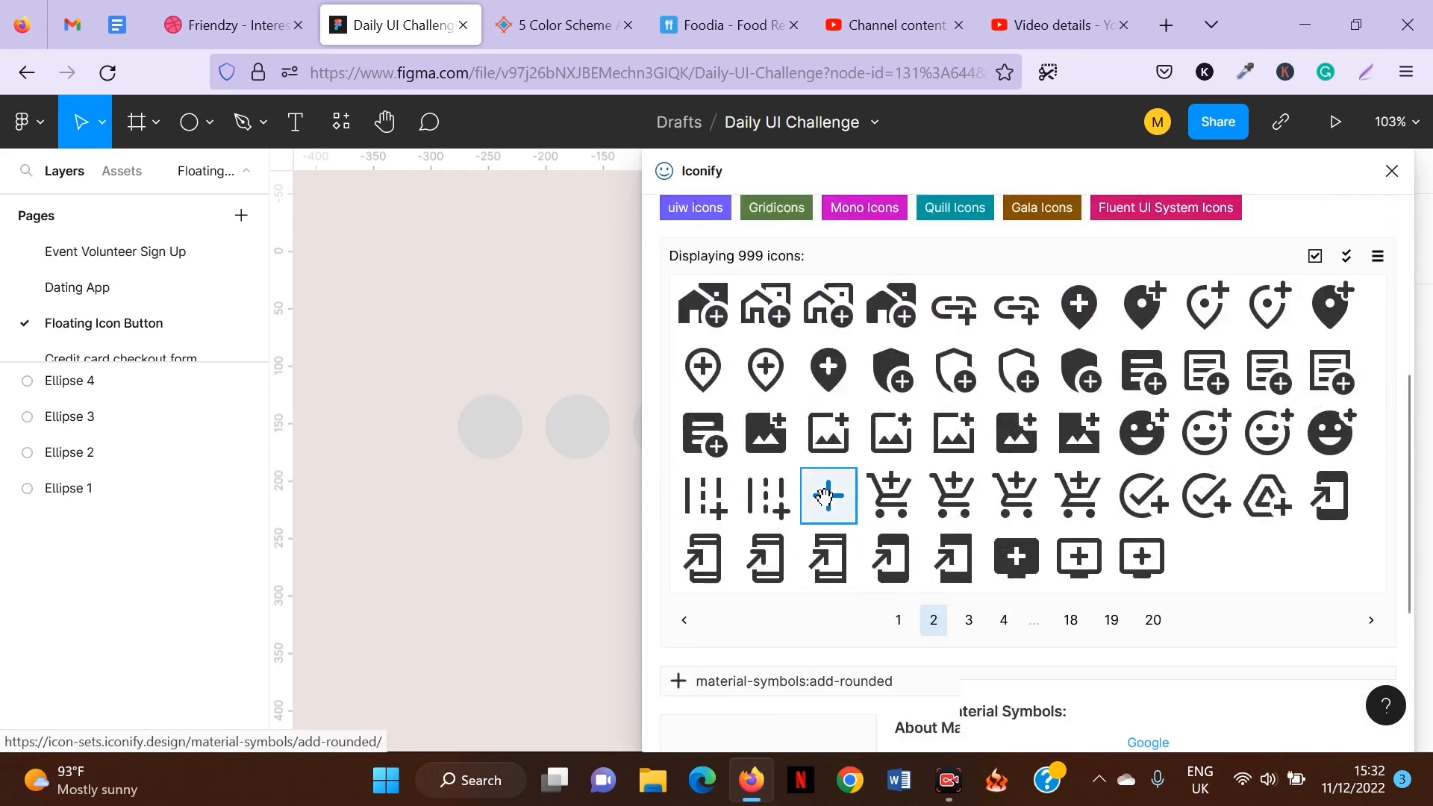
pyautogui.scroll(-4, 1052, 570)
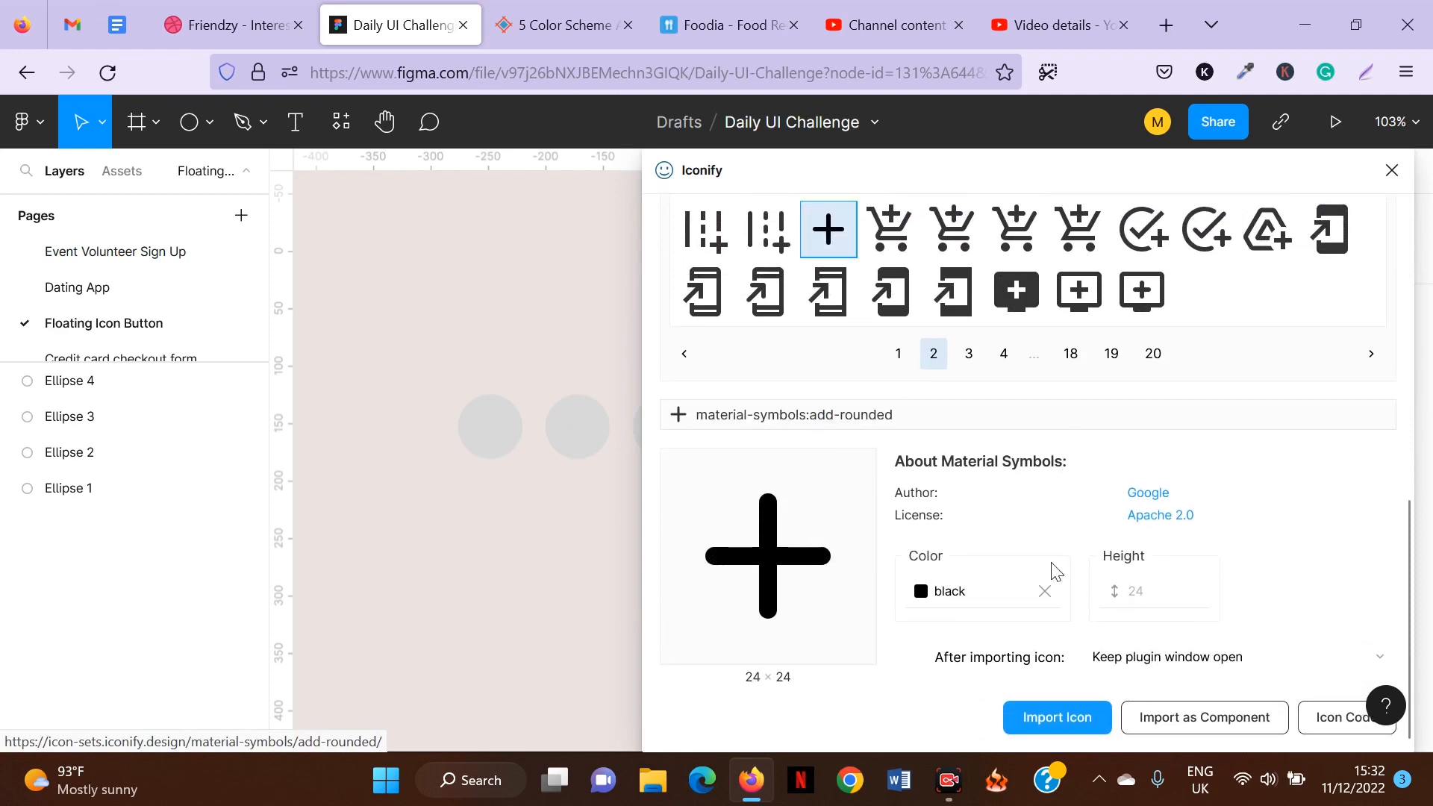
pyautogui.click(1041, 728)
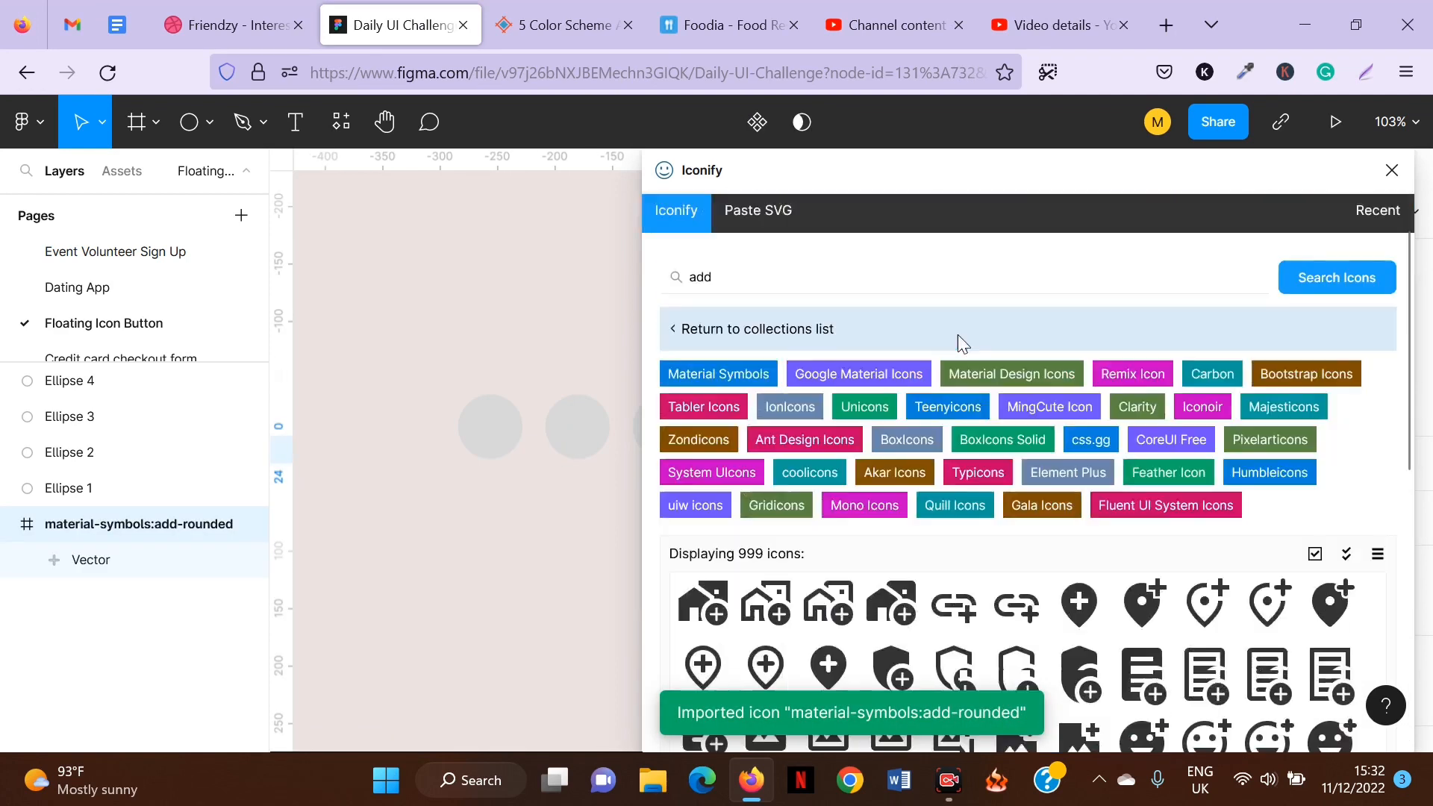
# Search Iconify for video call and import the wpf video-call icon.
pyautogui.click(833, 293)
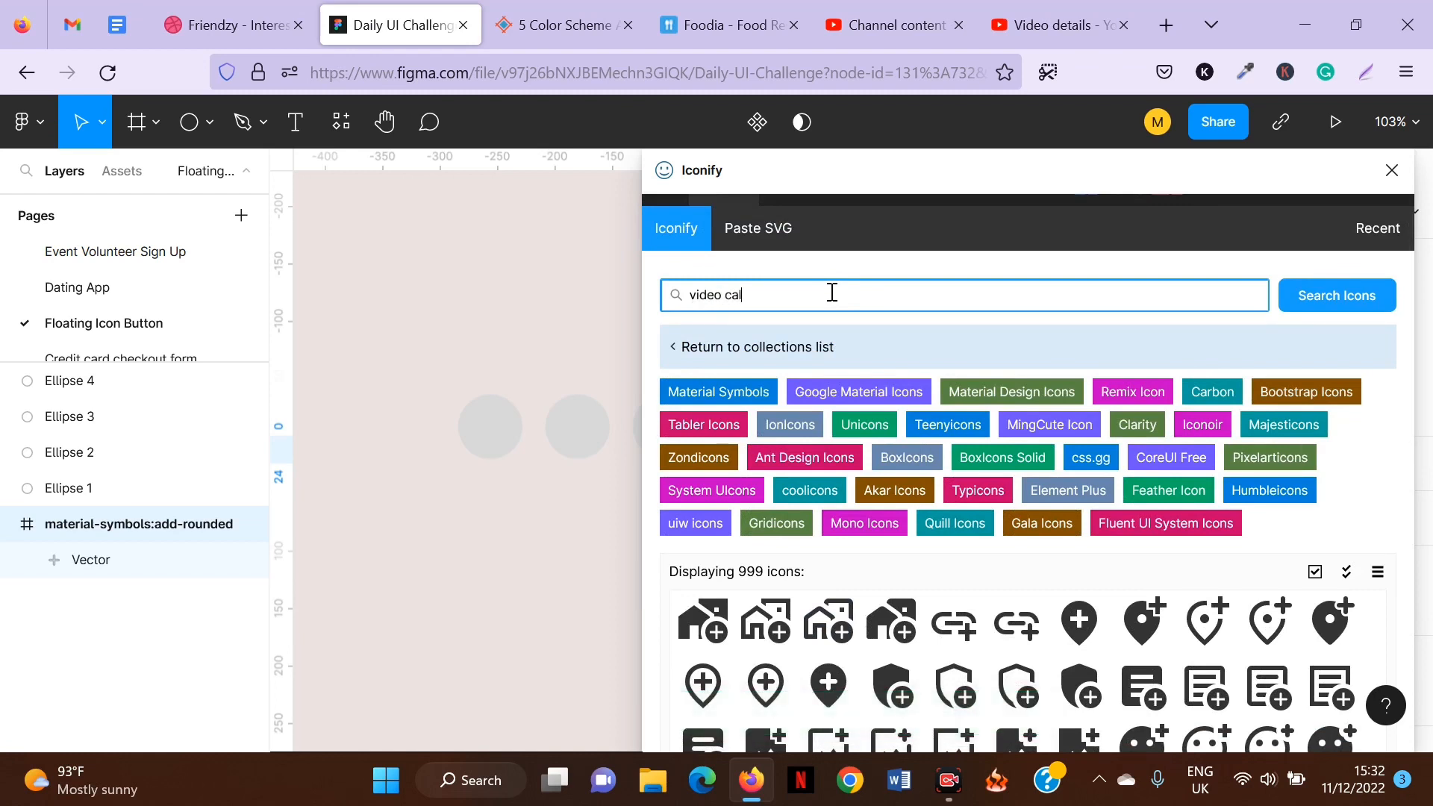
pyautogui.press('Return')
pyautogui.scroll(-3, 951, 617)
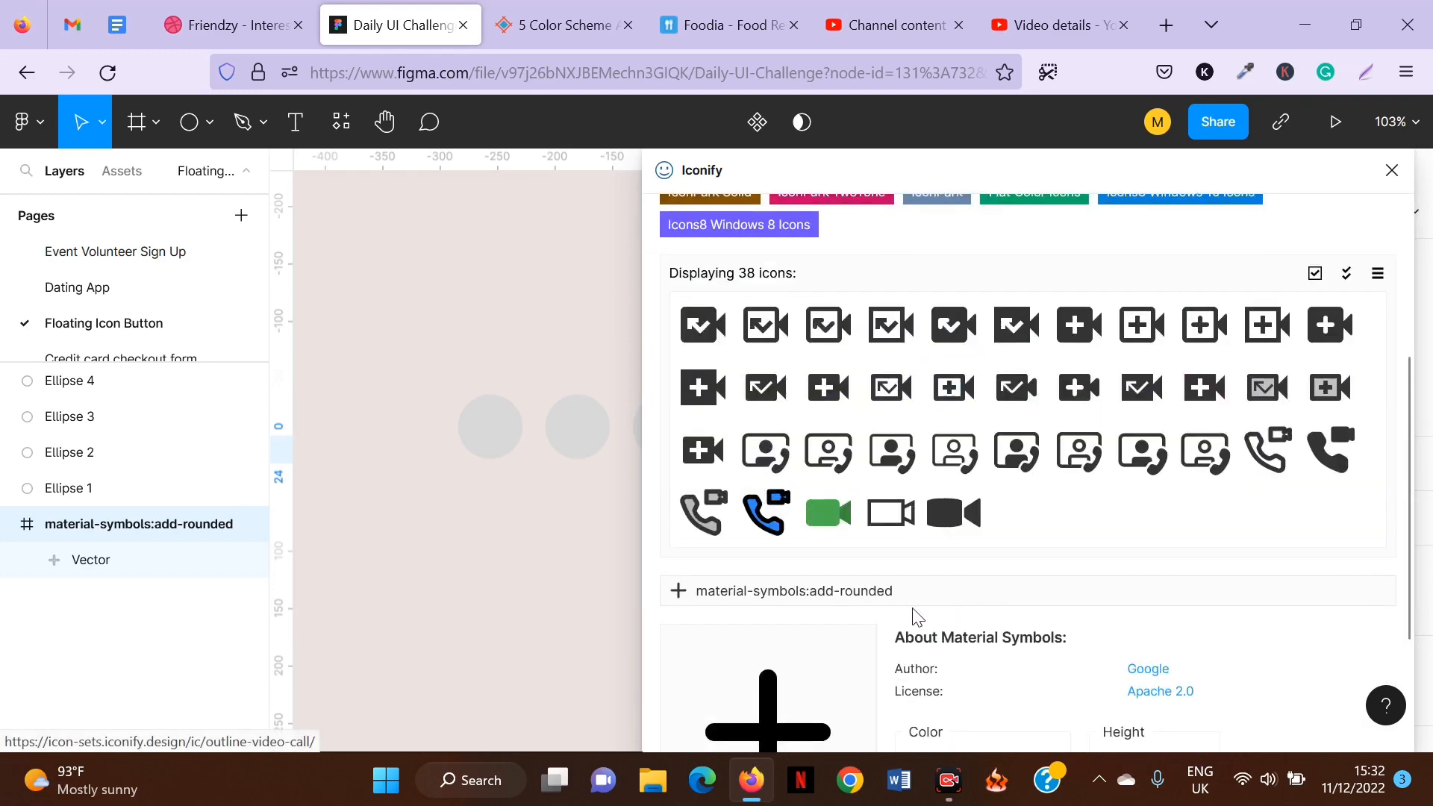
pyautogui.click(965, 526)
pyautogui.scroll(-2, 961, 517)
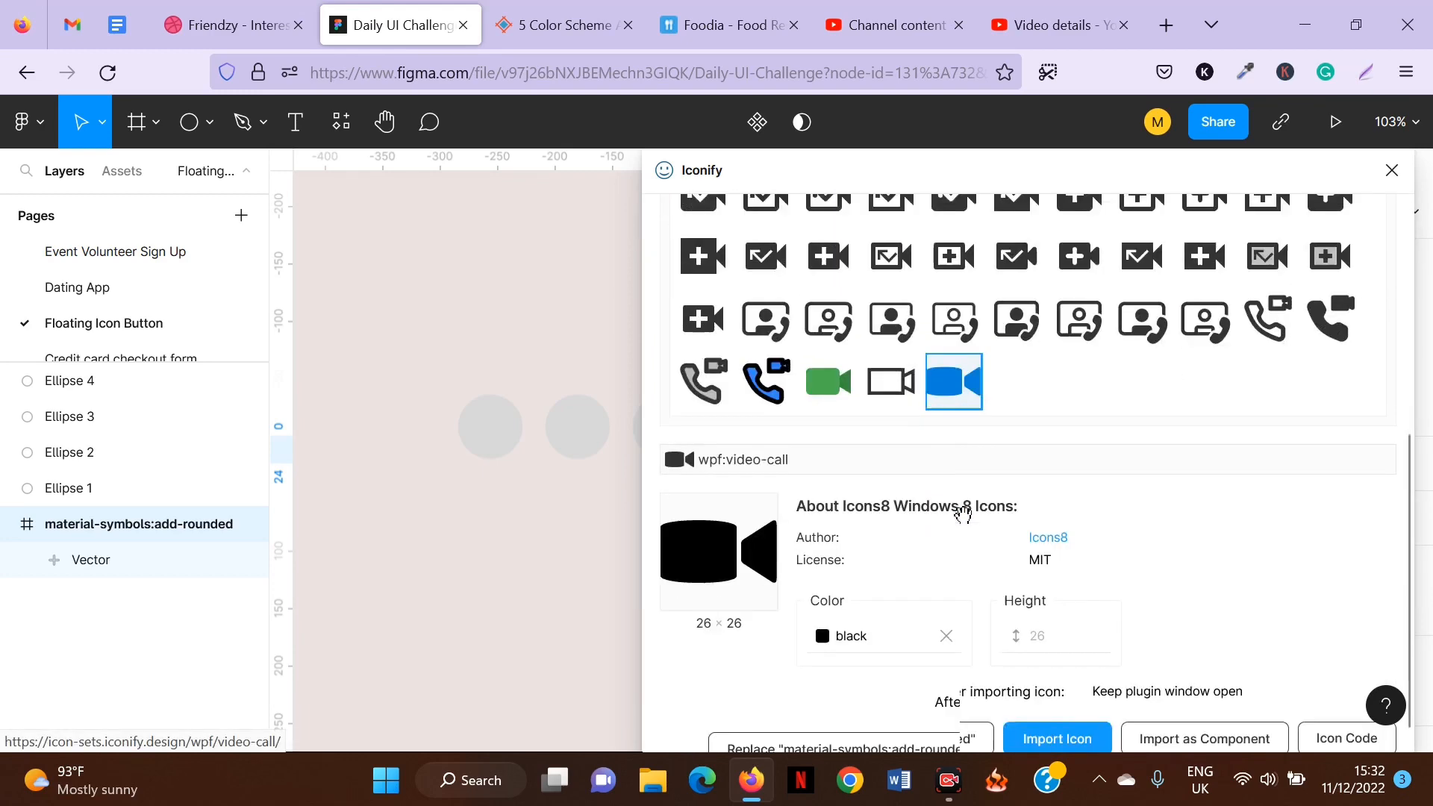
pyautogui.click(1082, 719)
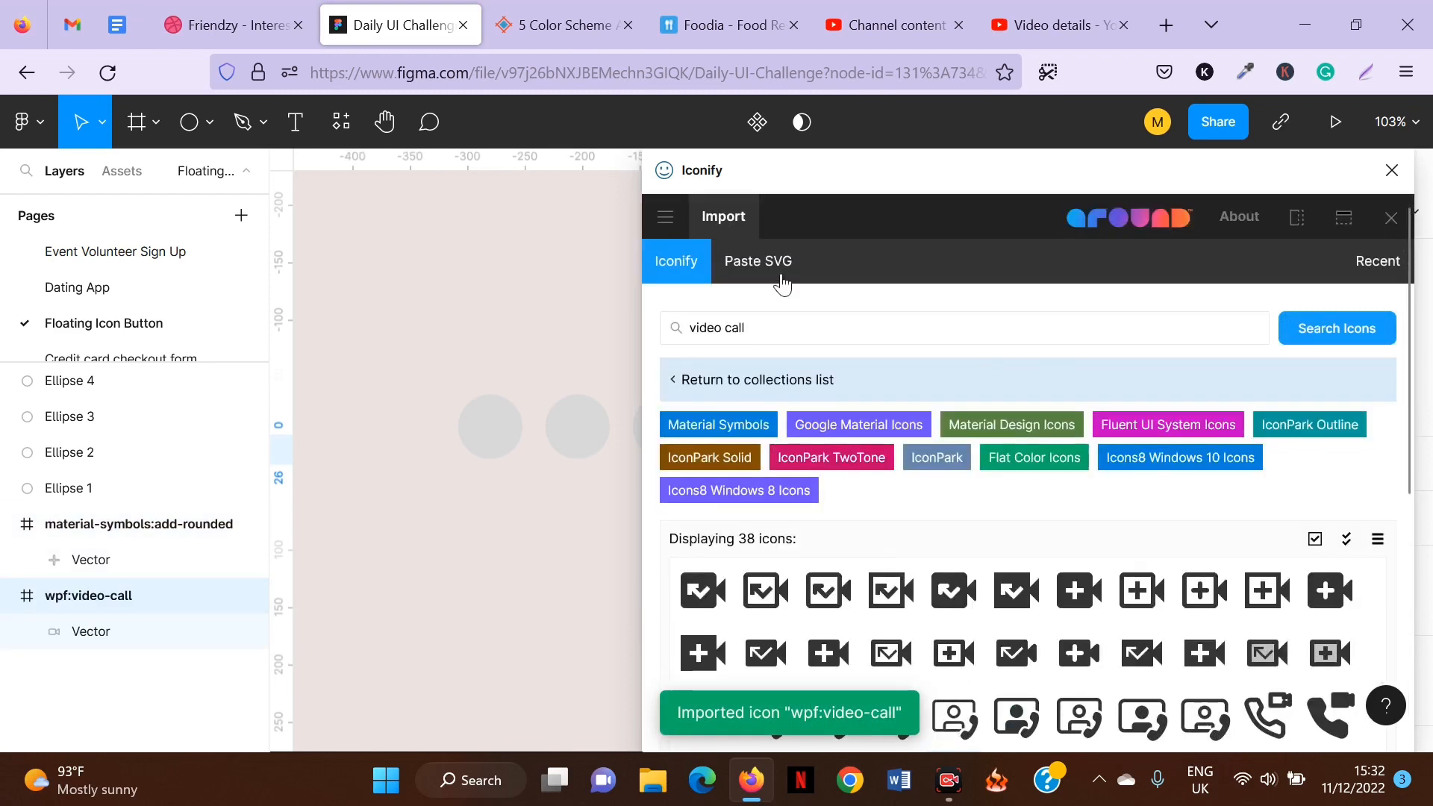
# Search Iconify for message and import the mdi message-processing chat bubble icon.
pyautogui.tripleClick(754, 332)
pyautogui.write('m')
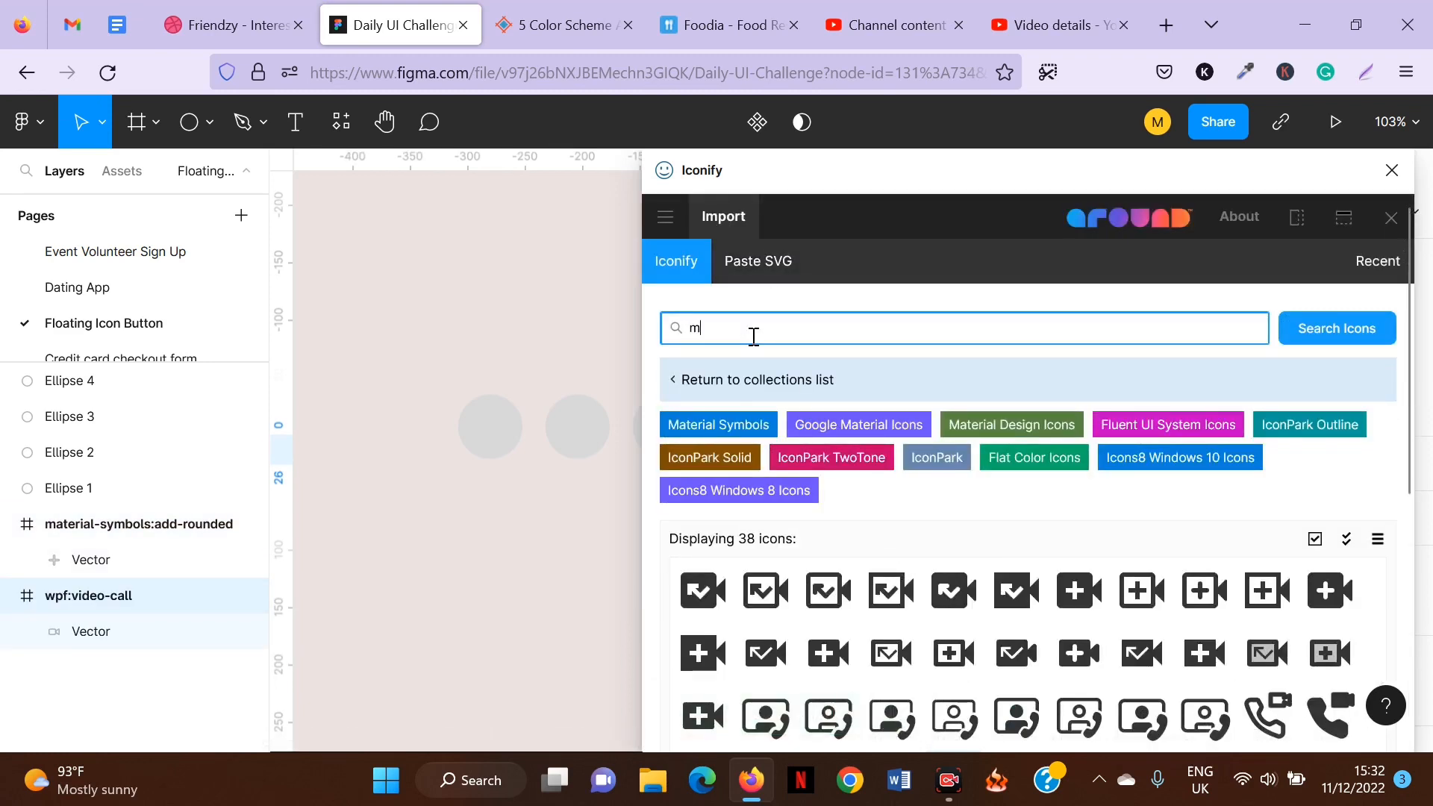
pyautogui.write('essafege')
pyautogui.press('Return')
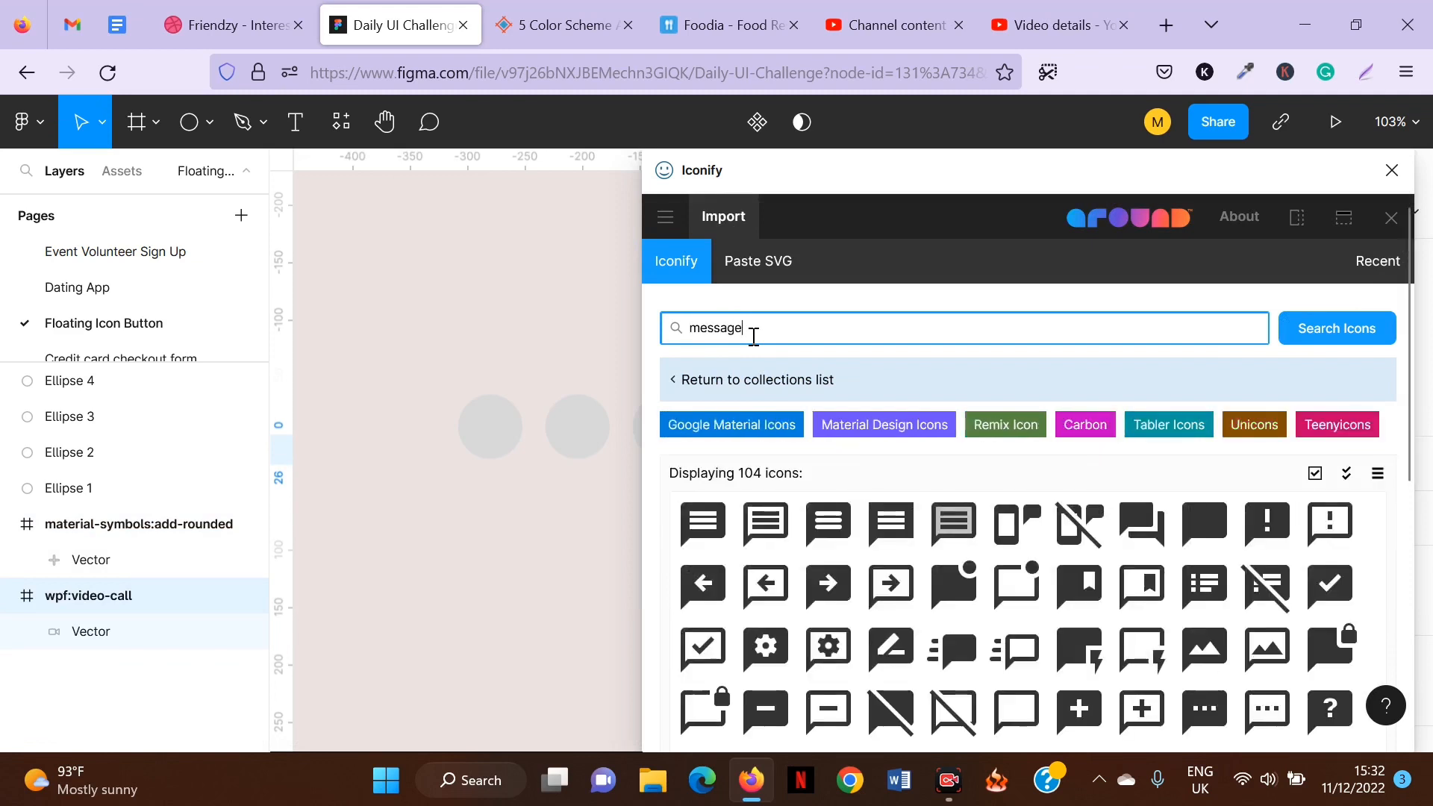
pyautogui.scroll(-2, 1097, 553)
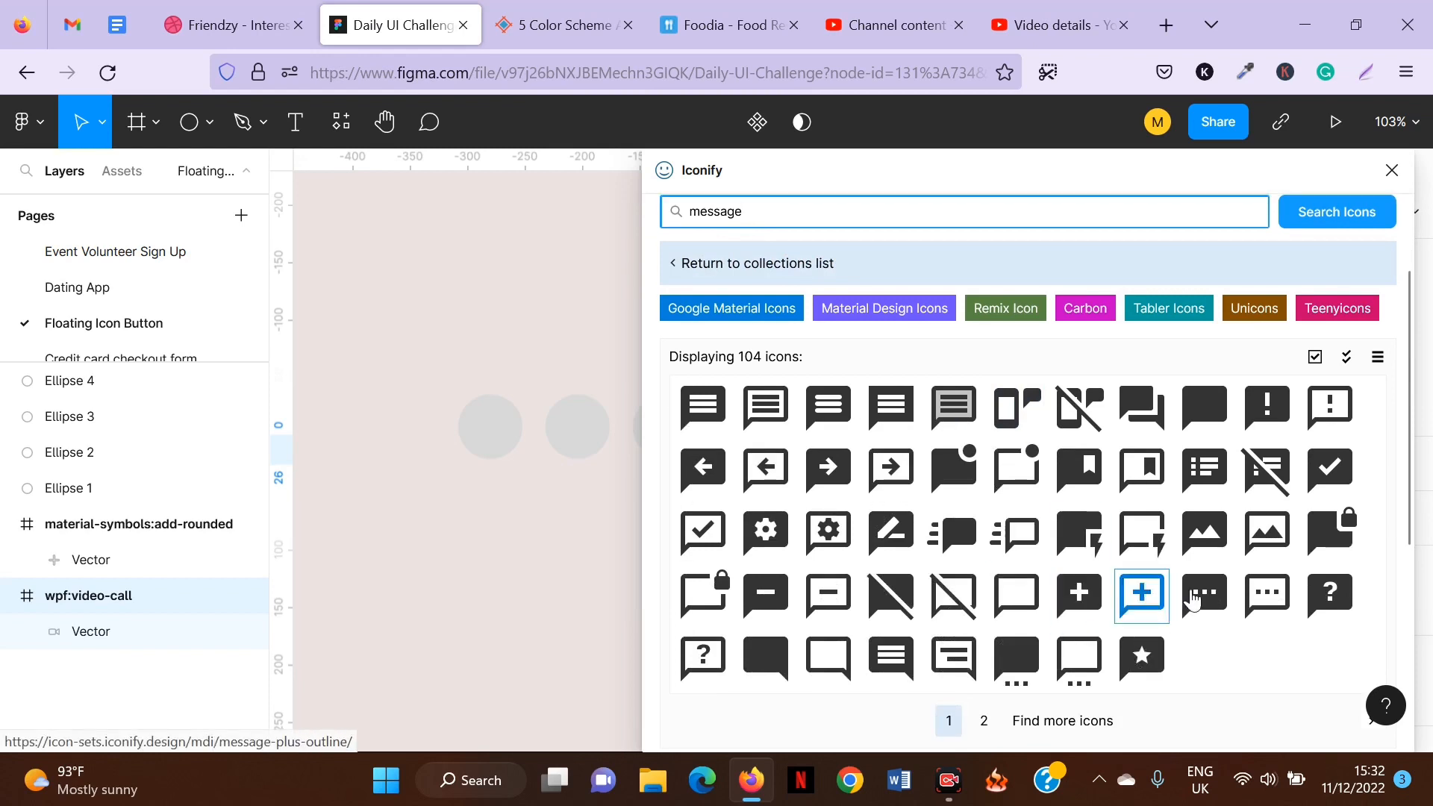
pyautogui.click(1210, 595)
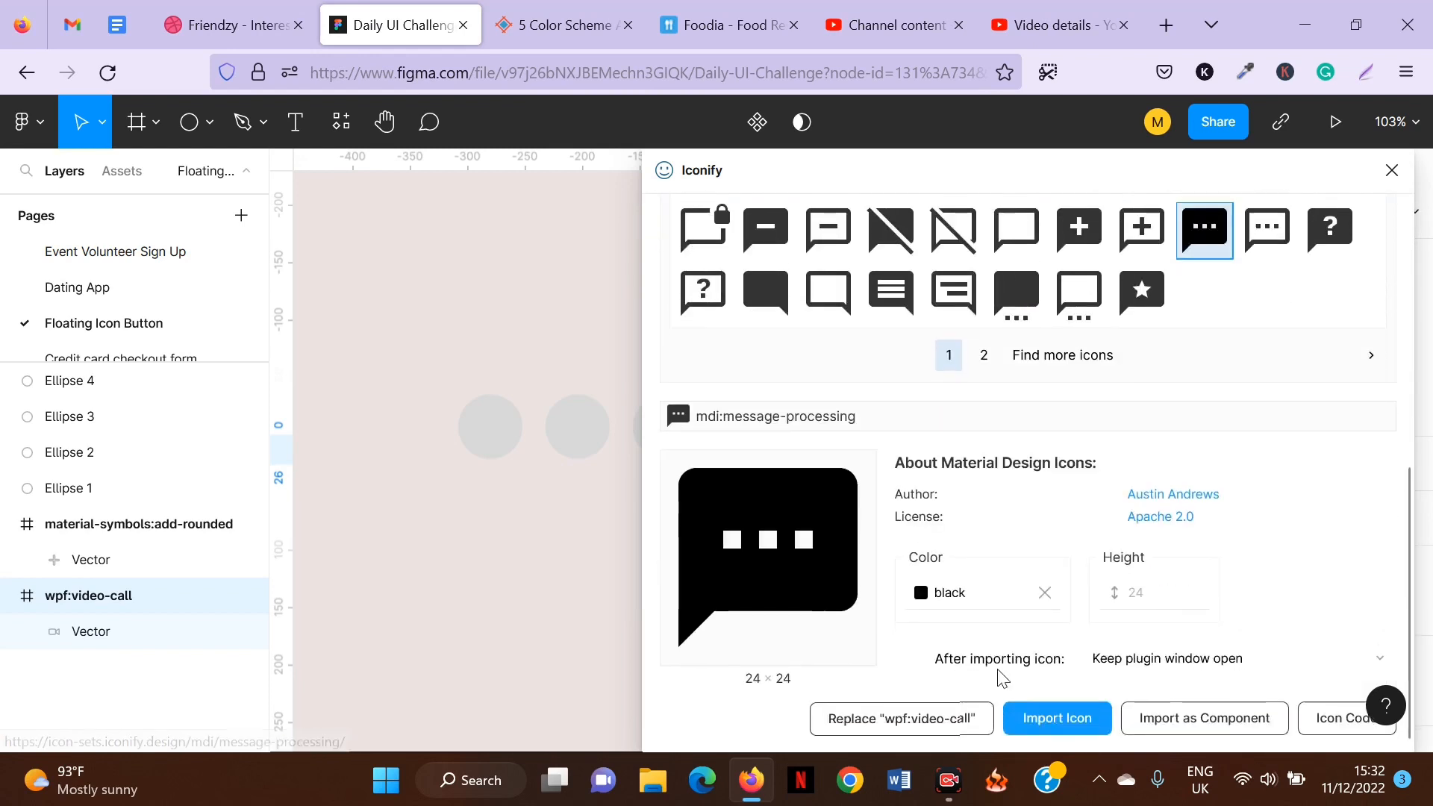
pyautogui.click(1061, 715)
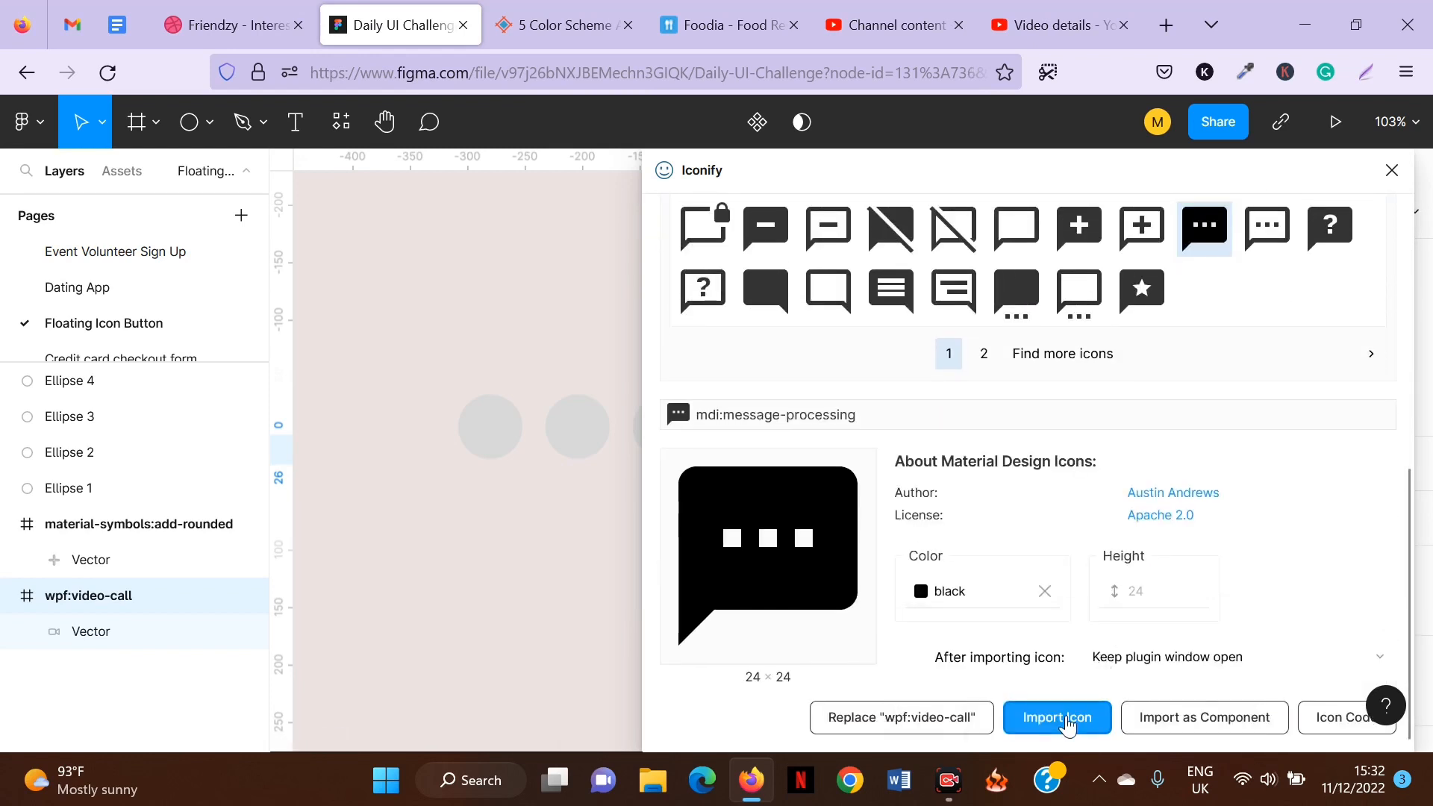
# Replace the Iconify search term with call button.
pyautogui.click(841, 306)
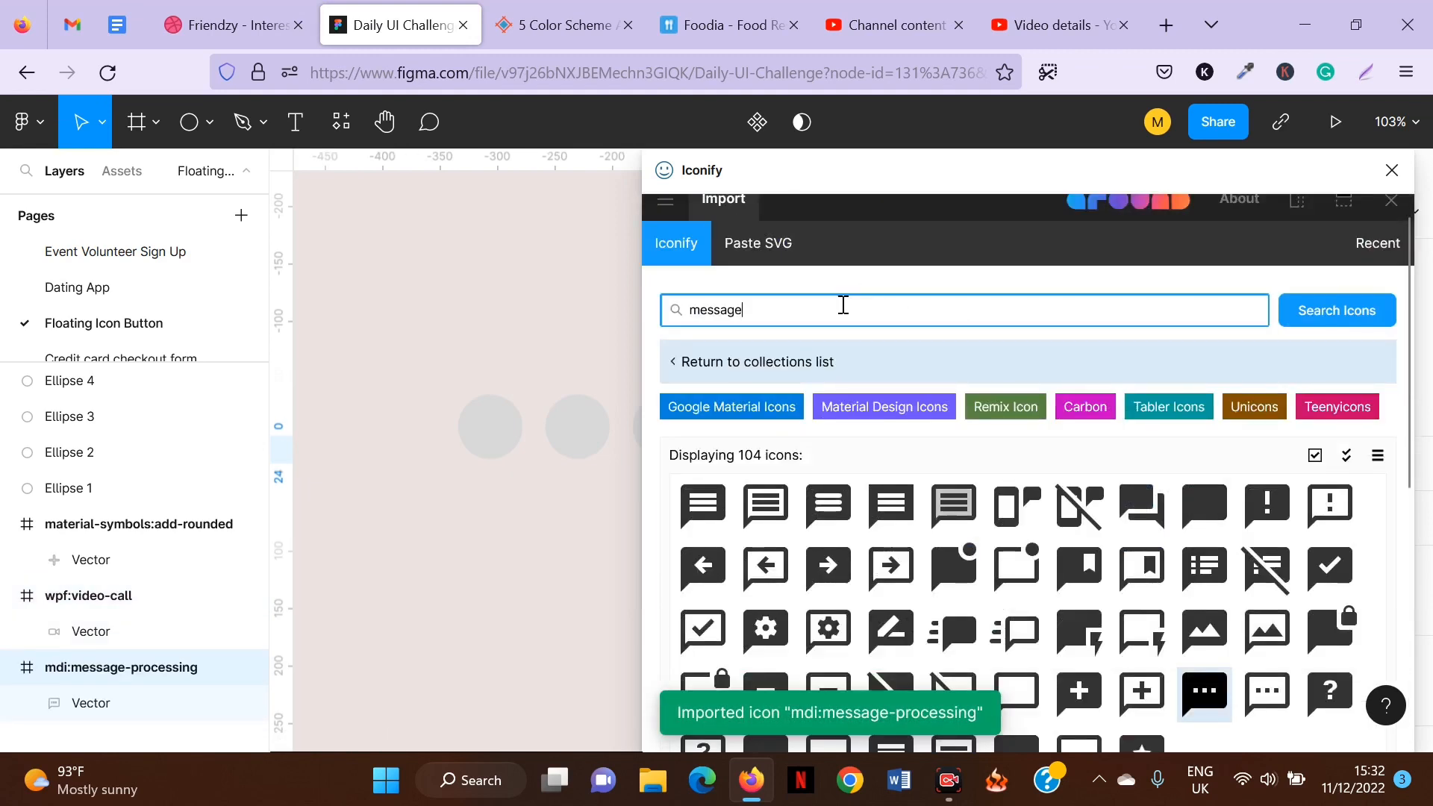
pyautogui.hotkey('ctrl', 'a')
pyautogui.write('call b')
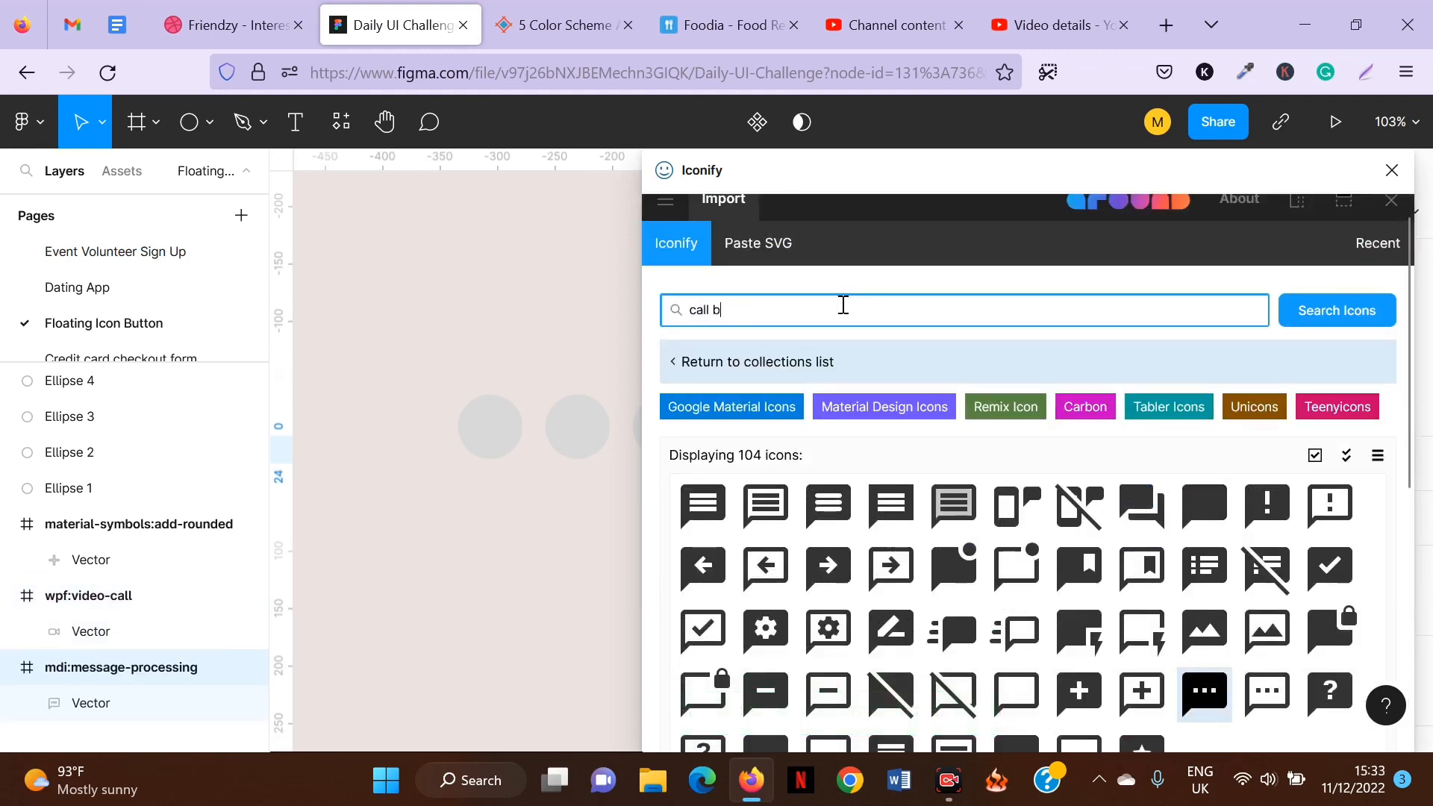
pyautogui.write('utton')
# Import a second copy of the mdi message-processing icon and close the Iconify plugin.
pyautogui.scroll(-6, 956, 362)
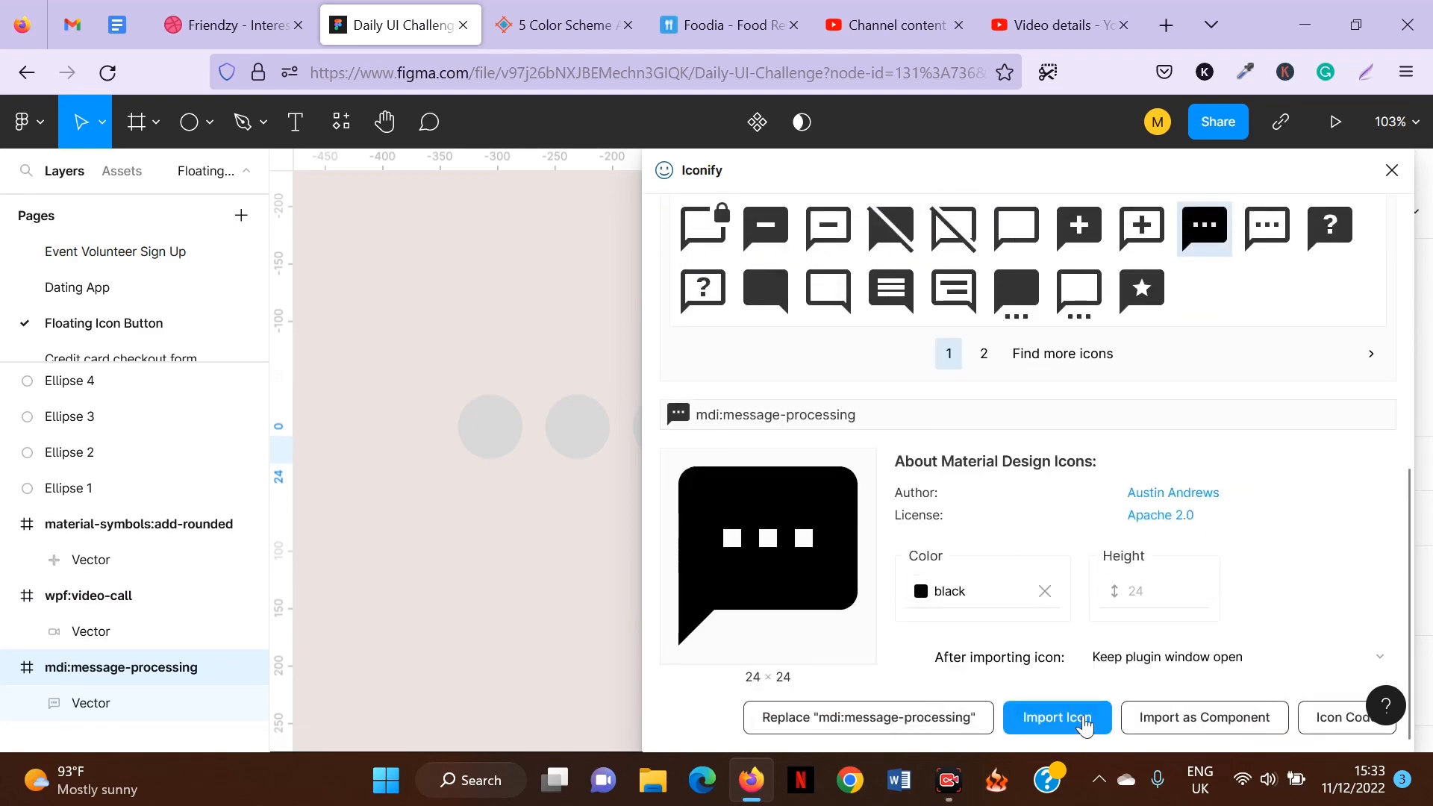
pyautogui.click(1078, 730)
pyautogui.scroll(8, 870, 441)
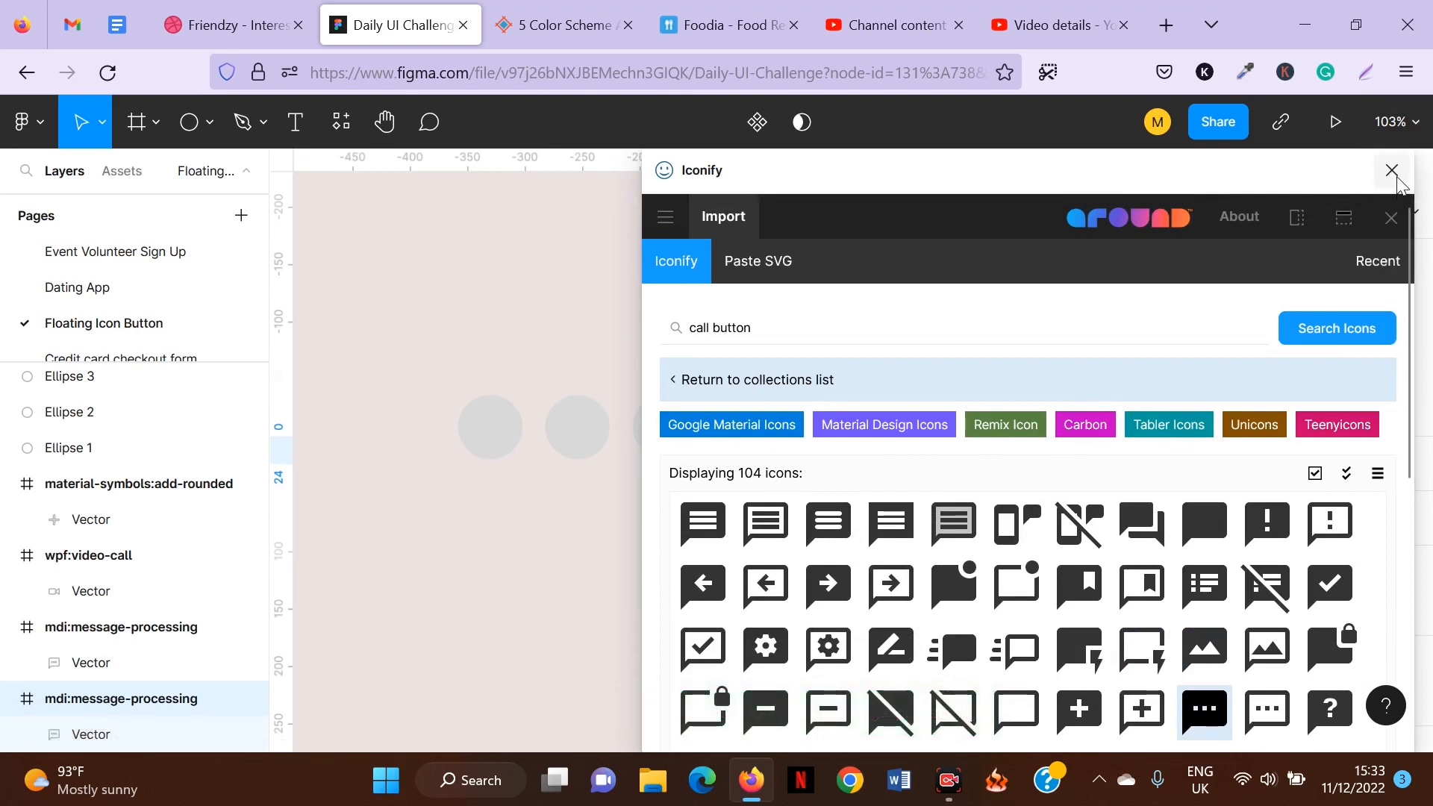
pyautogui.click(1391, 170)
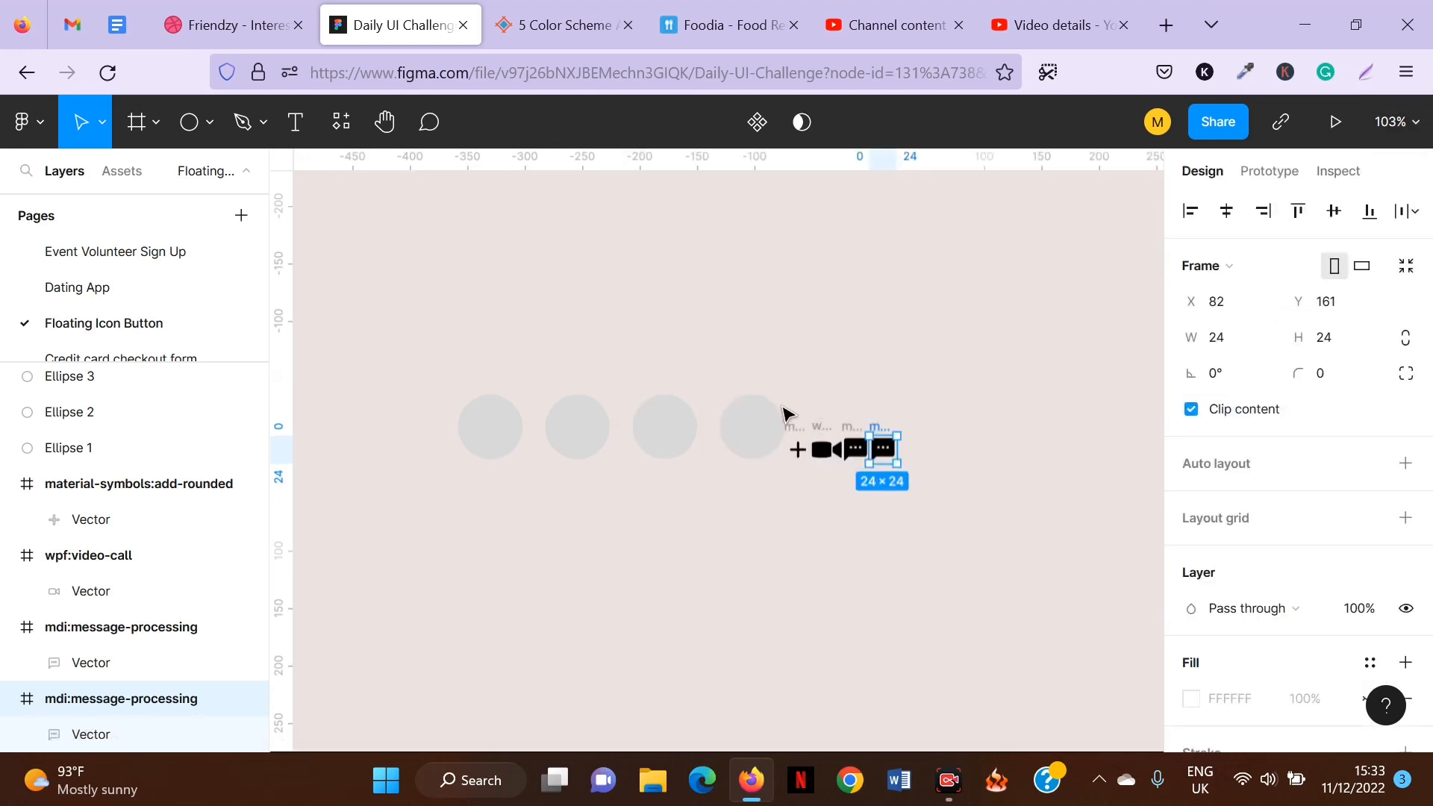
# Select the four grey circles and nudge them to the left, away from the imported icons.
pyautogui.moveTo(933, 409); pyautogui.dragTo(794, 467)
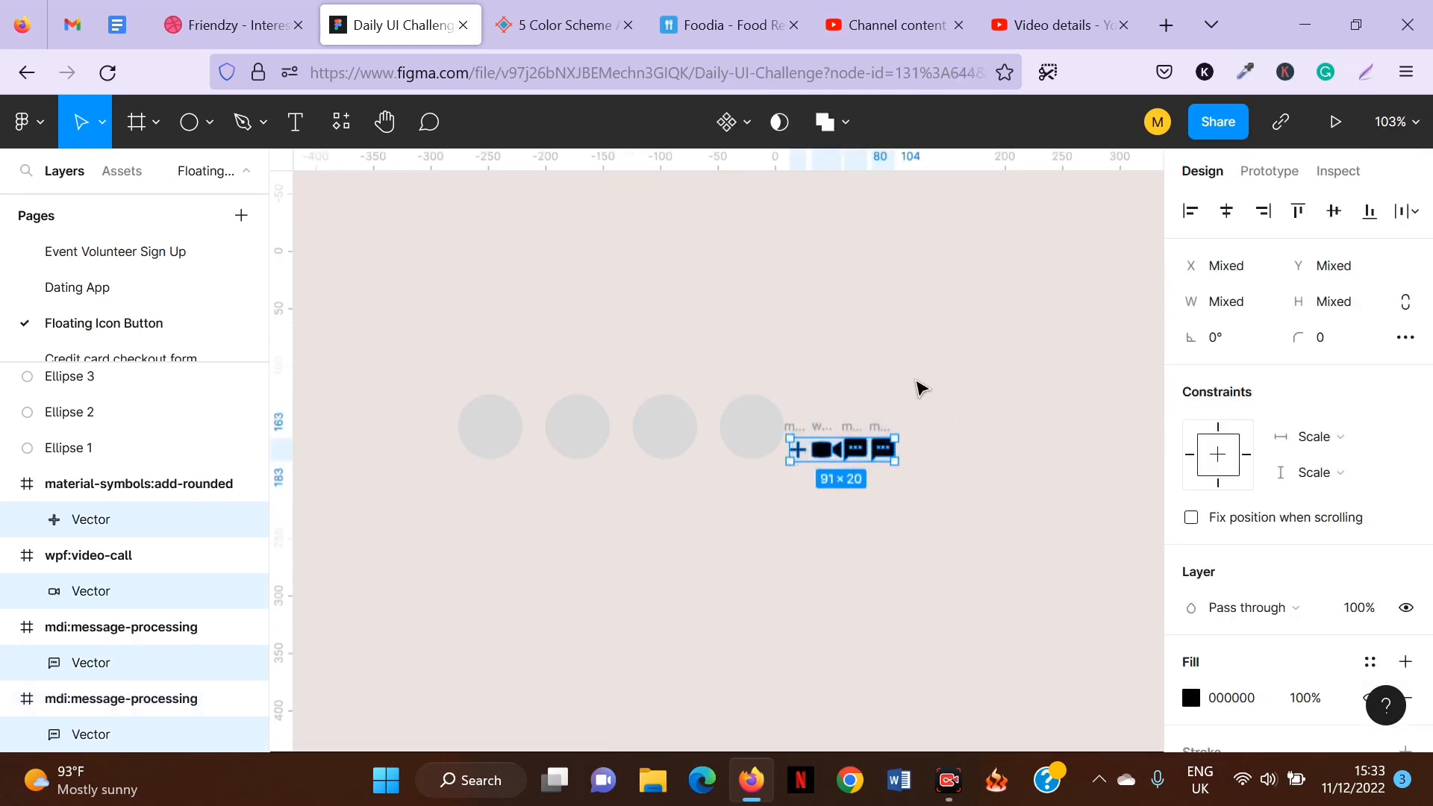
pyautogui.moveTo(931, 397); pyautogui.dragTo(781, 451)
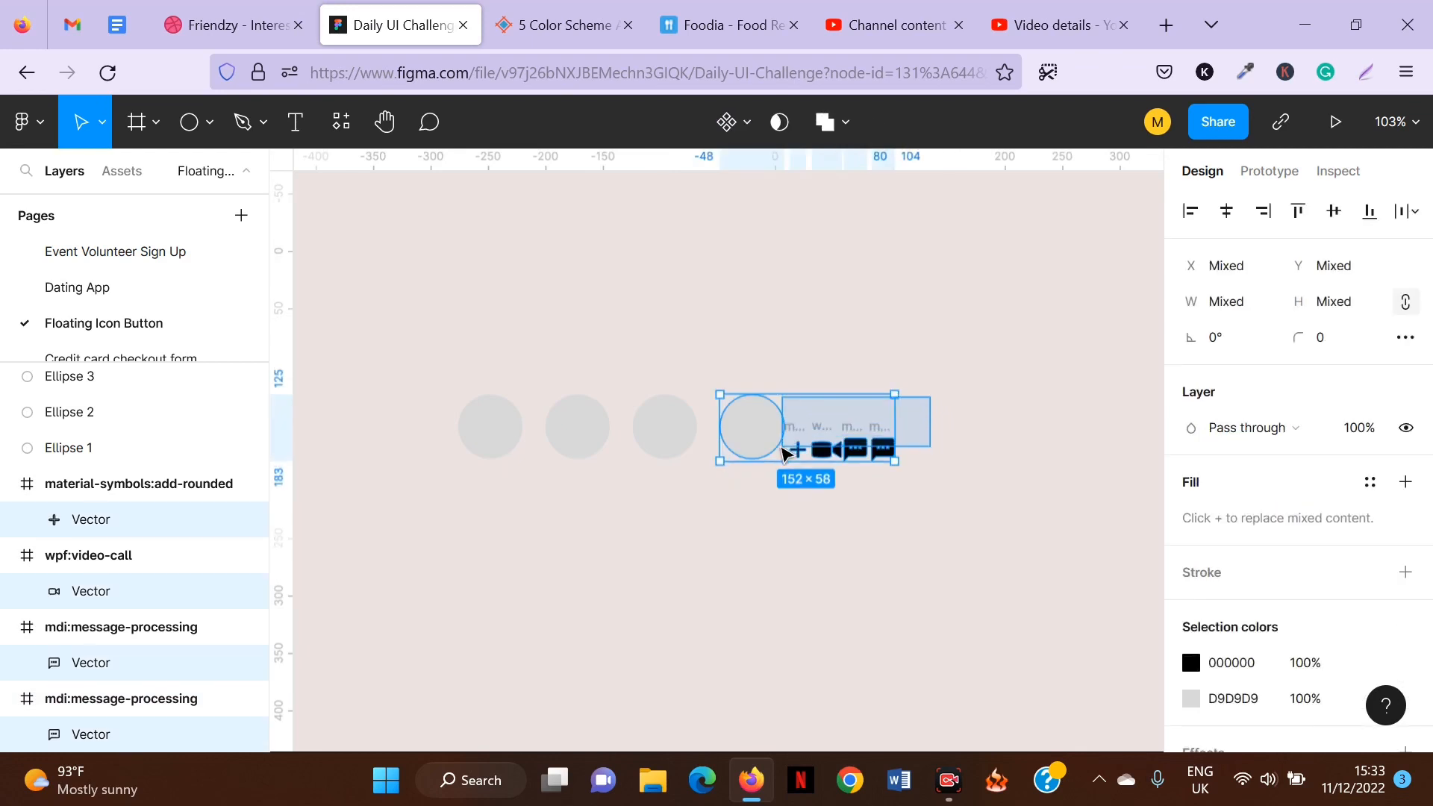
pyautogui.click(959, 451)
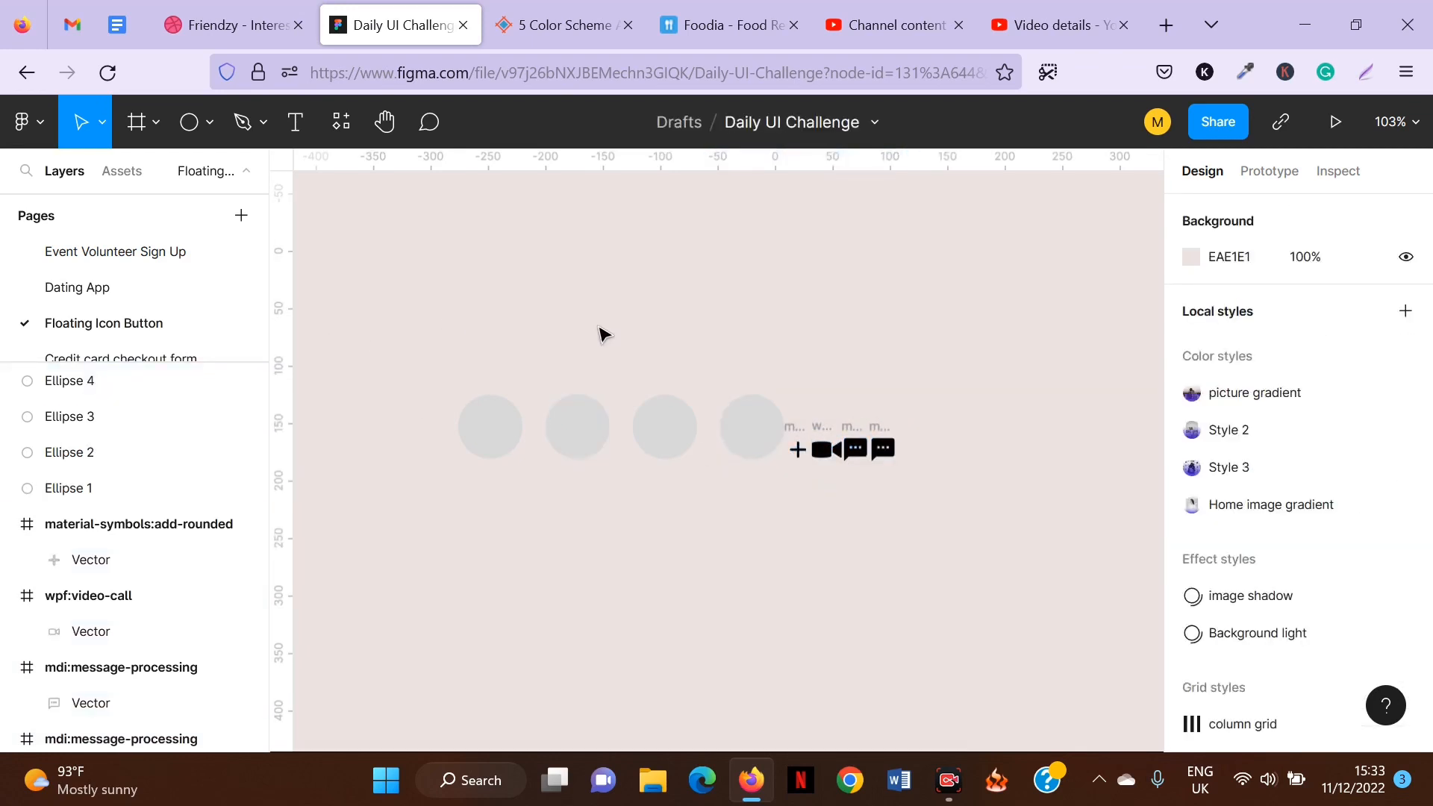
pyautogui.moveTo(334, 337); pyautogui.dragTo(755, 453)
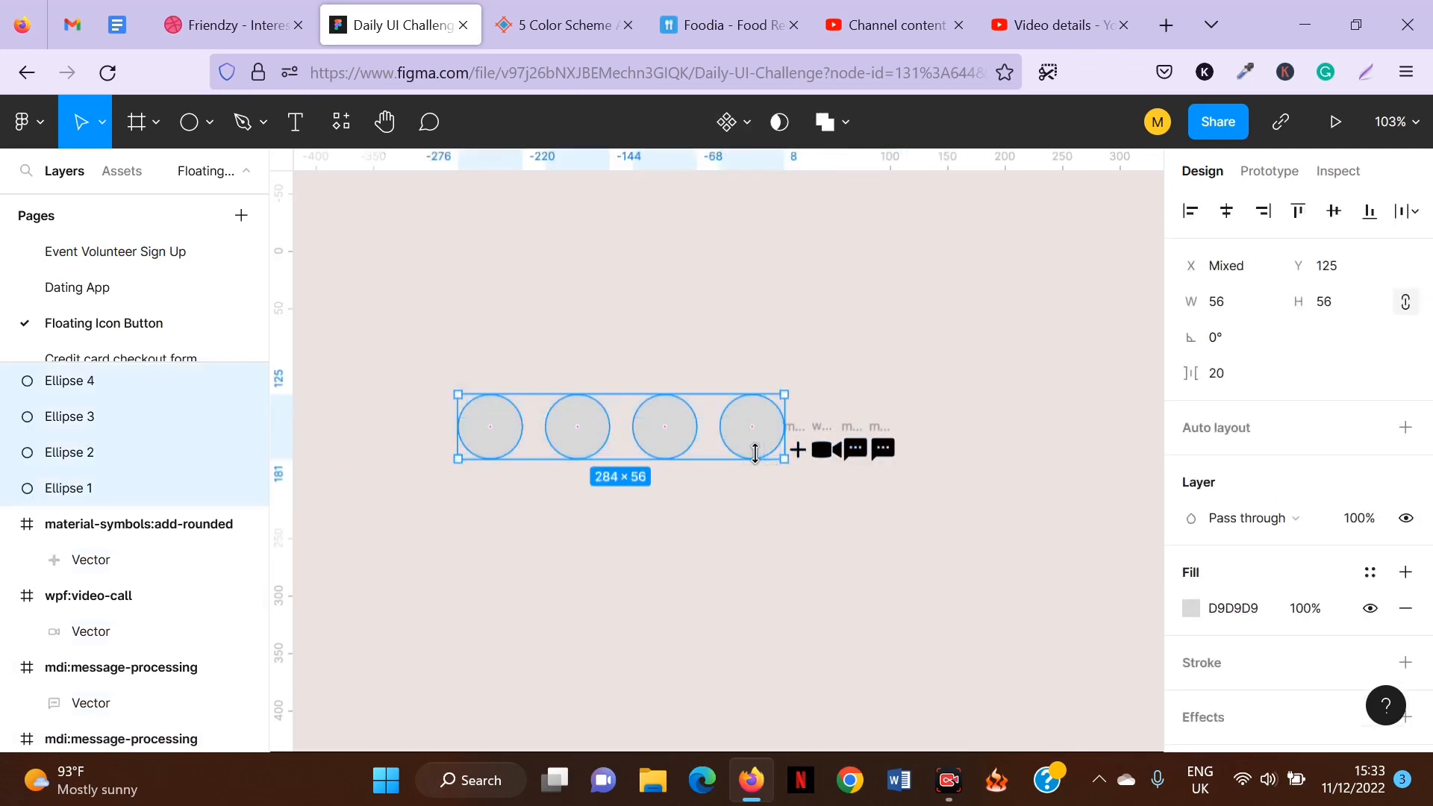
pyautogui.press('Left')
pyautogui.press('Left')
pyautogui.press('Left')
pyautogui.press('Left')
pyautogui.press('Left')
pyautogui.press('Left')
pyautogui.press('Left')
pyautogui.press('Left')
pyautogui.press('Left')
pyautogui.press('Left')
pyautogui.press('Left')
pyautogui.press('Left')
pyautogui.press('Left')
pyautogui.press('Left')
pyautogui.press('Left')
pyautogui.press('Left')
pyautogui.press('Left')
pyautogui.press('Left')
pyautogui.press('Left')
pyautogui.press('Left')
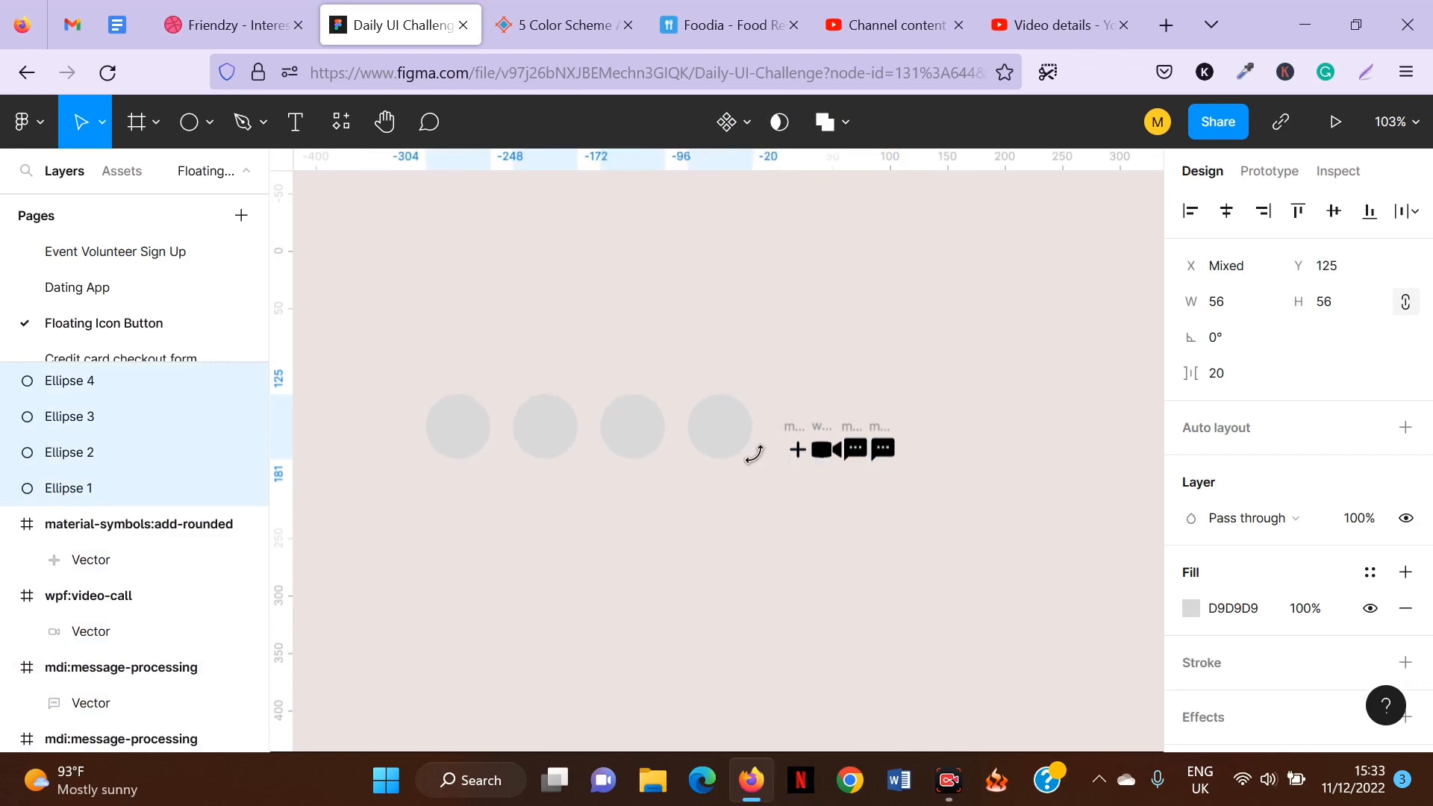
pyautogui.press('Left')
pyautogui.press('Left')
pyautogui.press('Left')
pyautogui.press('Left')
pyautogui.press('Left')
pyautogui.press('Left')
pyautogui.press('Left')
pyautogui.press('Left')
pyautogui.press('Left')
pyautogui.press('Left')
pyautogui.press('Left')
pyautogui.press('Left')
pyautogui.press('Left')
pyautogui.press('Left')
pyautogui.press('Left')
pyautogui.press('Left')
pyautogui.press('Left')
pyautogui.press('Left')
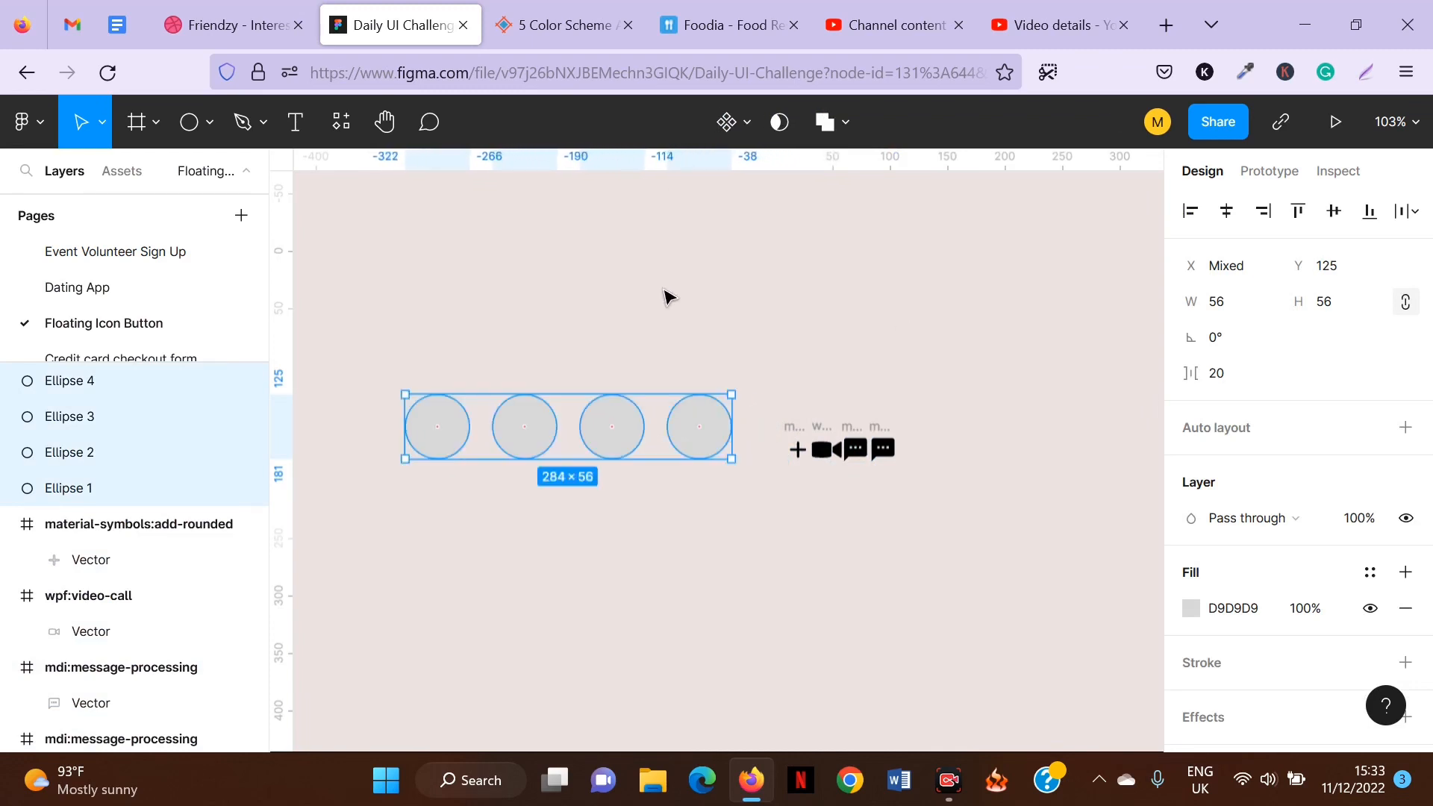
pyautogui.hscroll(-3, 672, 288)
pyautogui.click(661, 391)
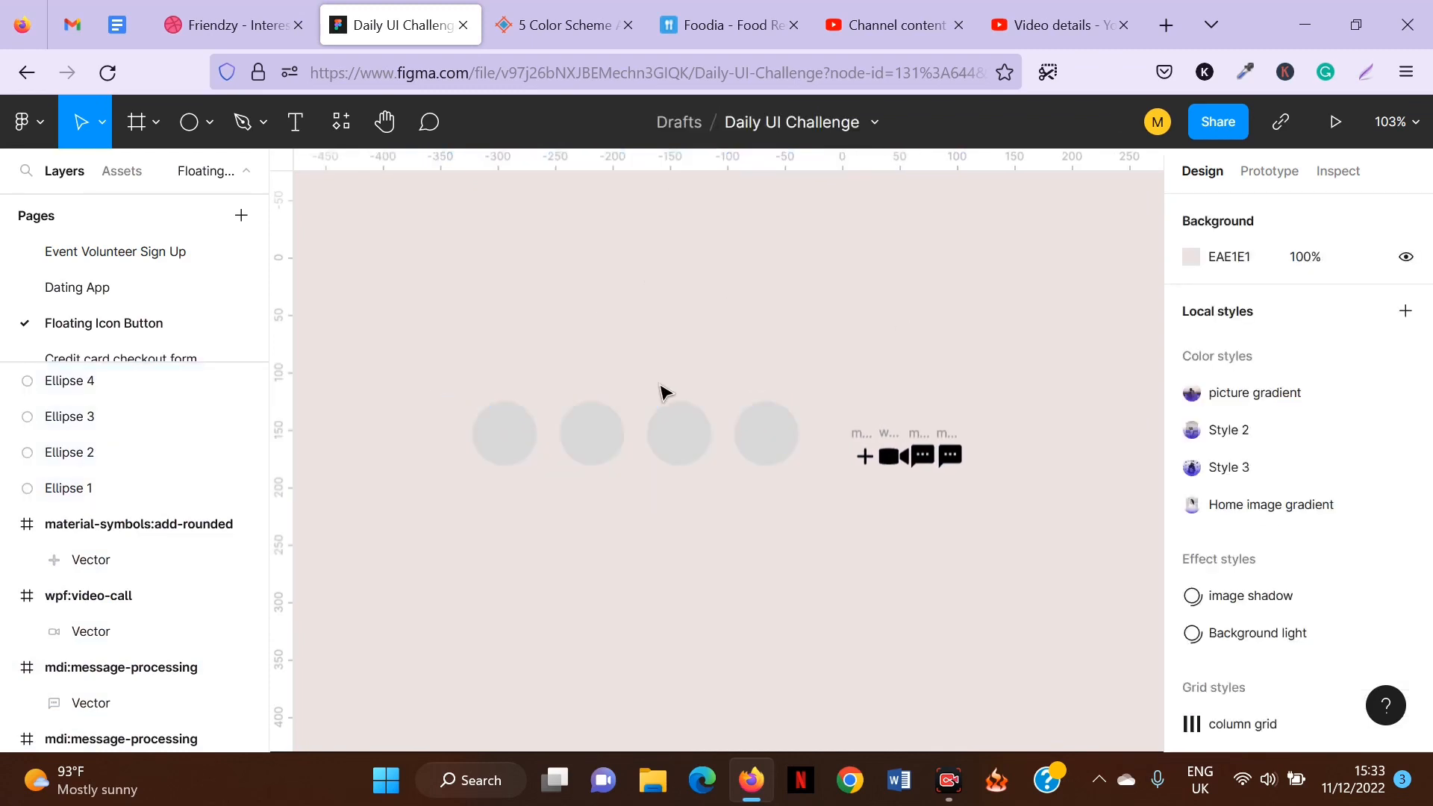
# Fill the first circle with the green 058F5E document colour.
pyautogui.click(506, 437)
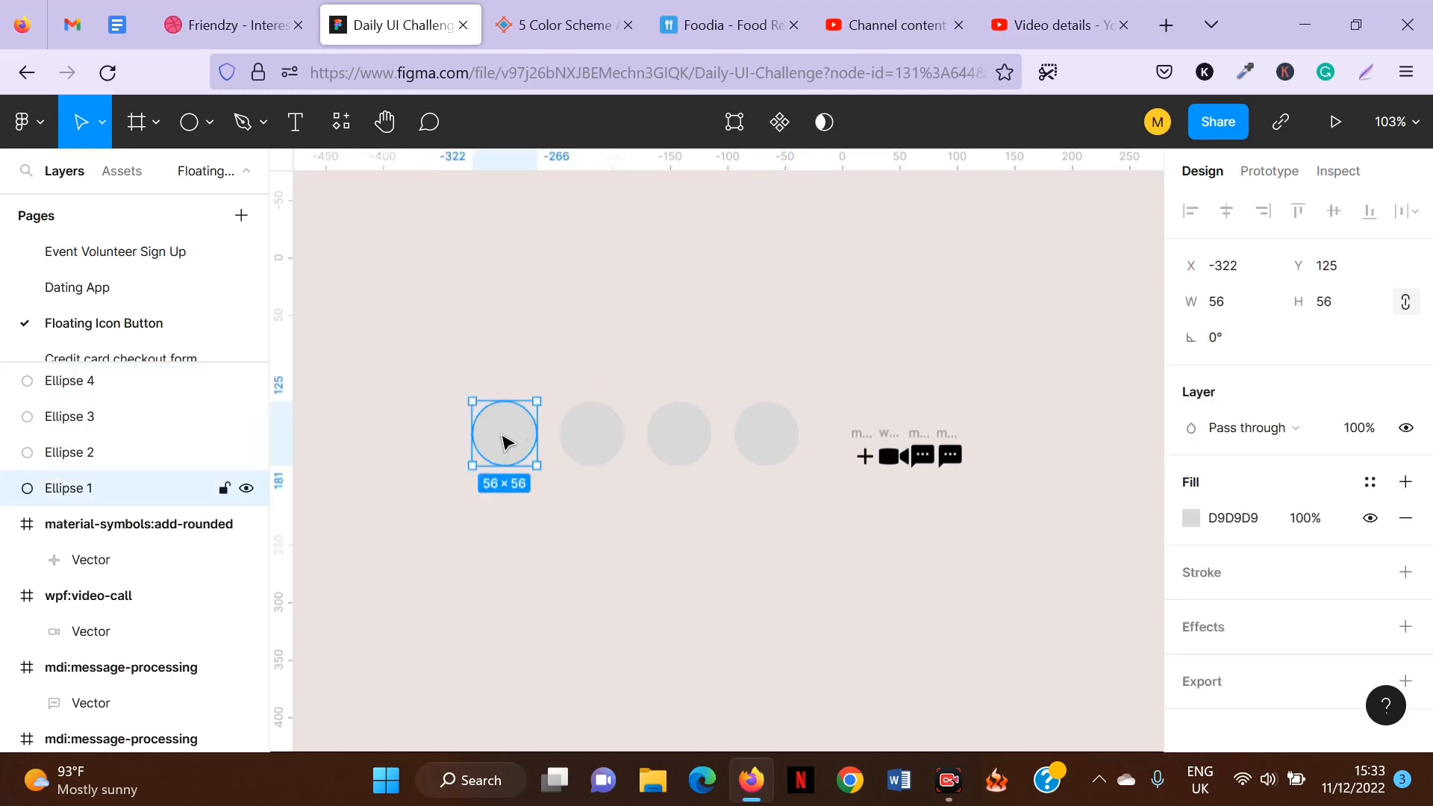
pyautogui.click(1193, 517)
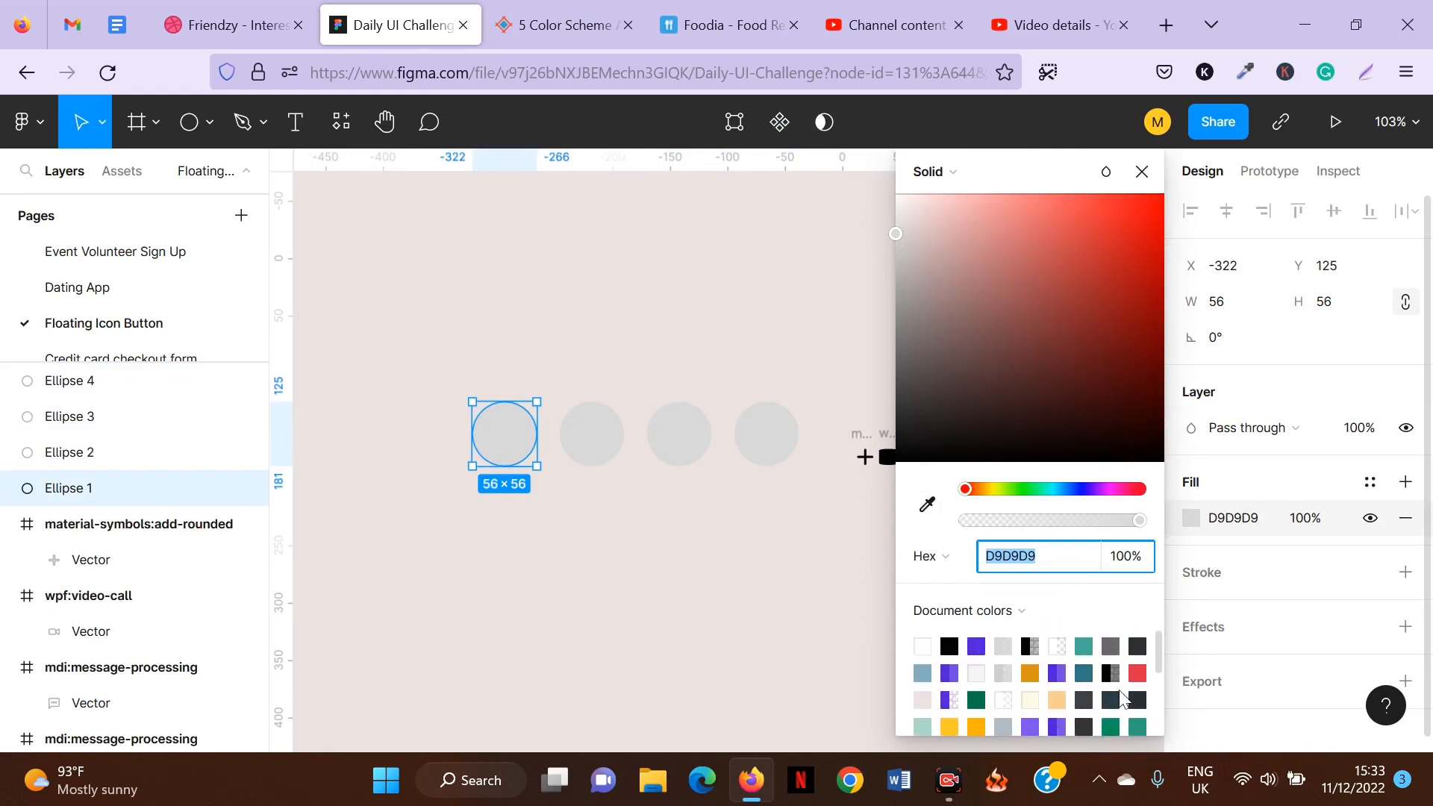
pyautogui.click(1114, 724)
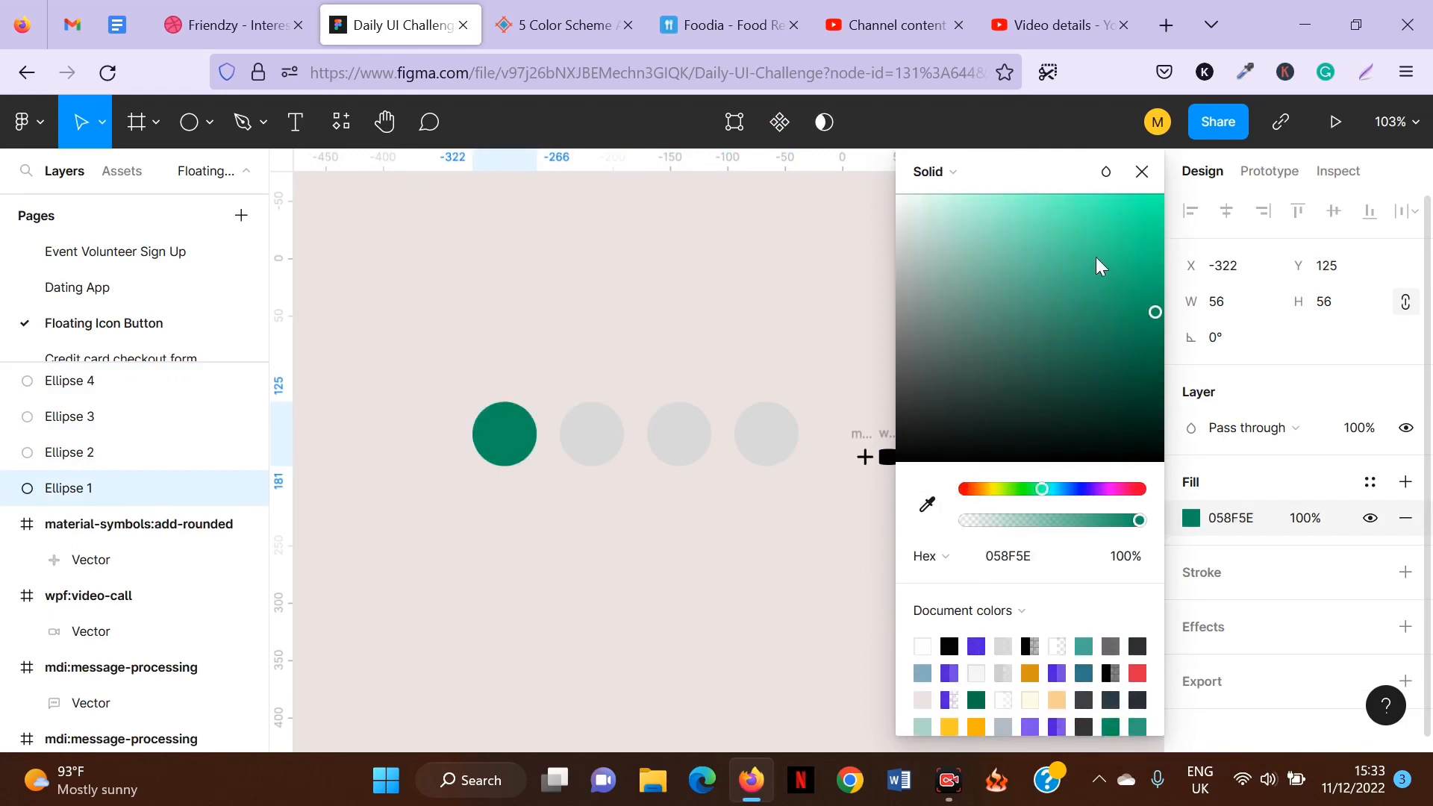
pyautogui.click(1152, 171)
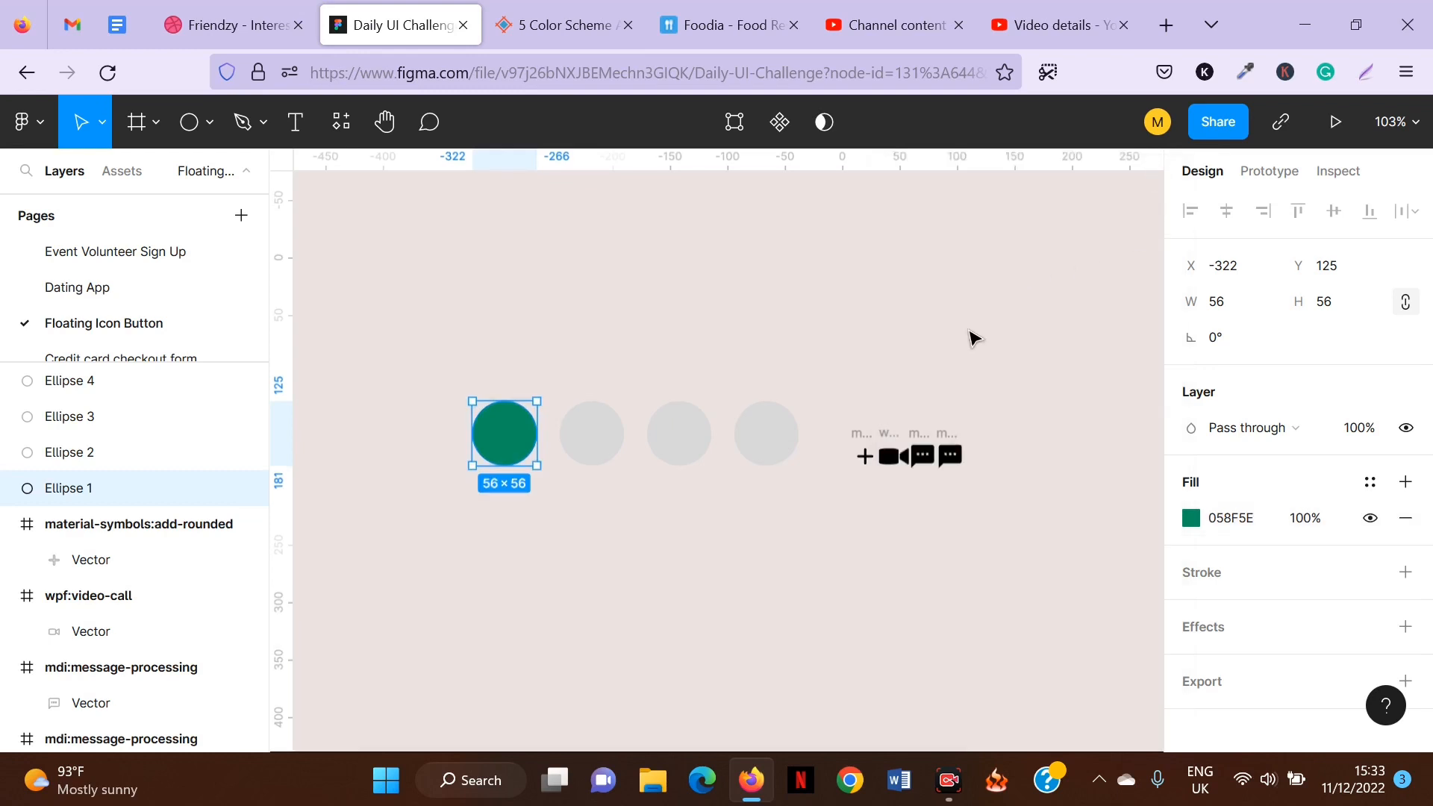
# Recolour the plus icon white.
pyautogui.click(857, 435)
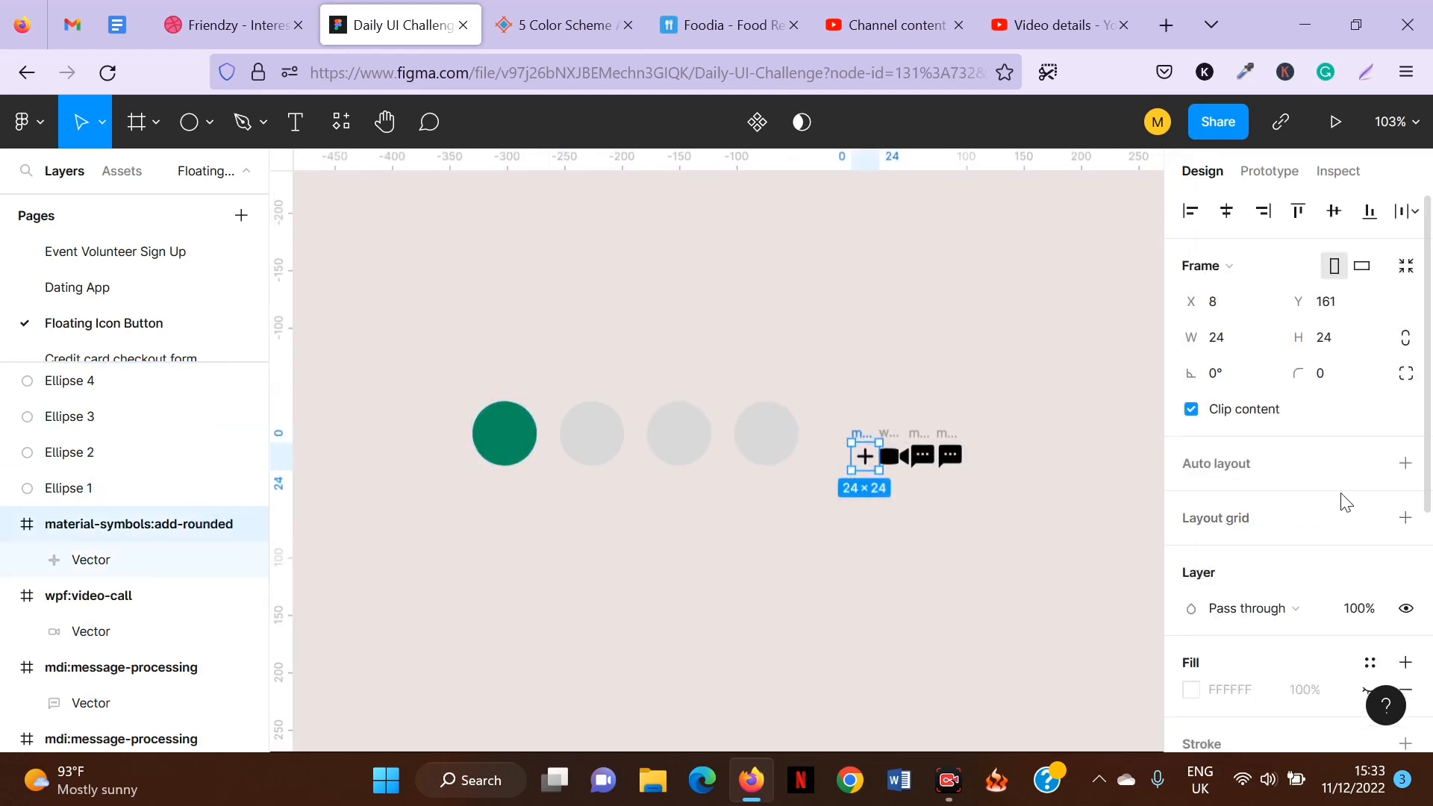
pyautogui.scroll(-3, 1342, 513)
pyautogui.click(1191, 666)
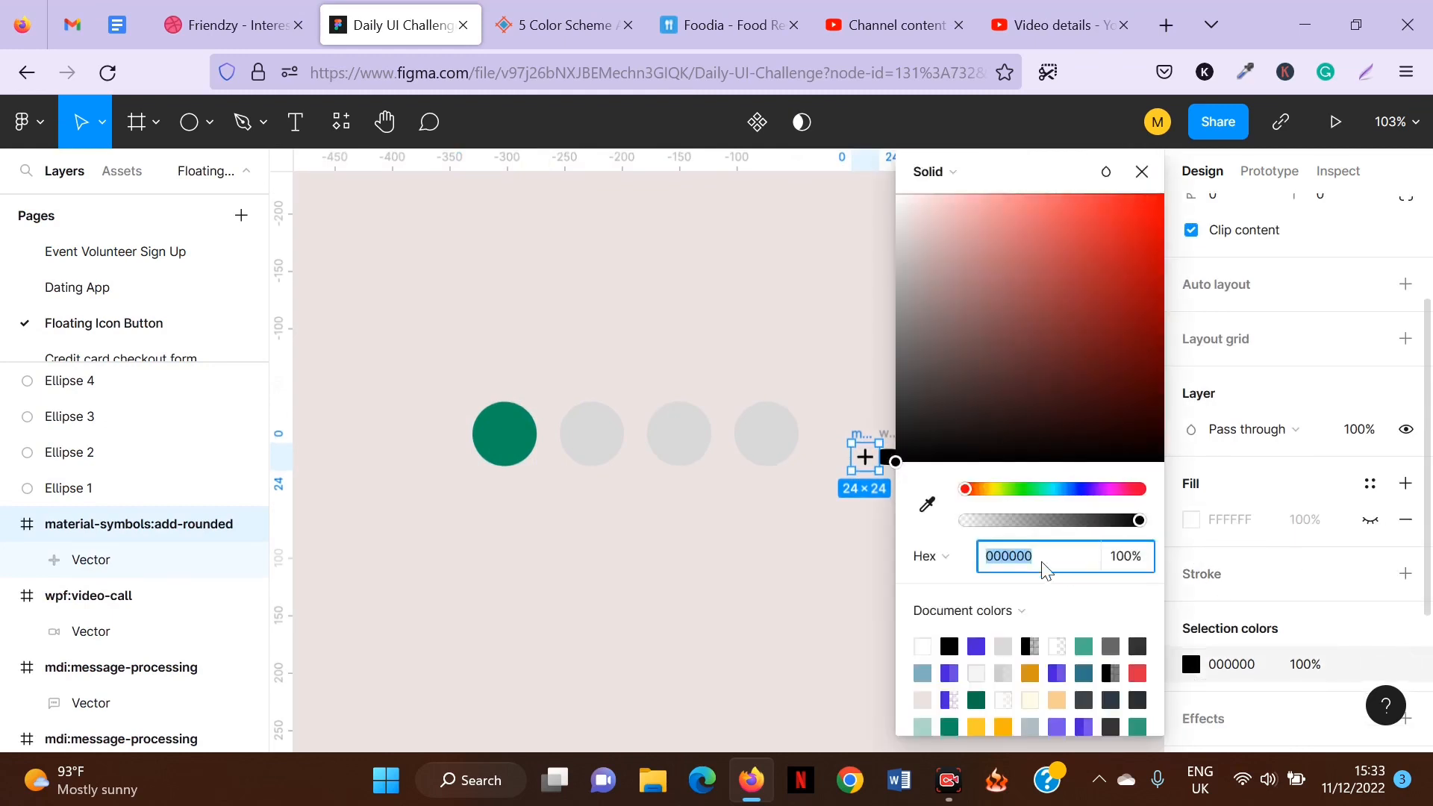
pyautogui.click(923, 647)
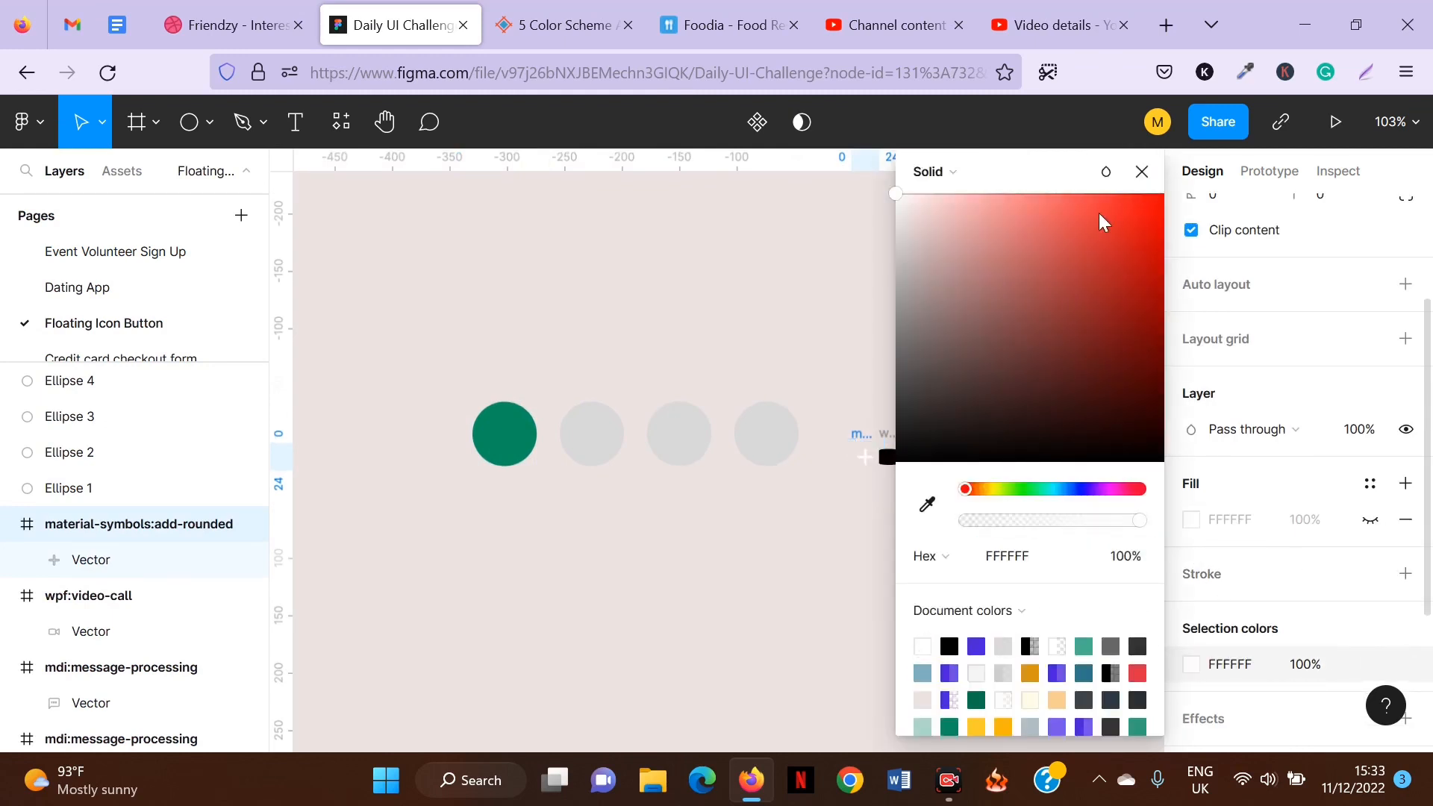
pyautogui.click(1143, 172)
pyautogui.scroll(3, 1197, 378)
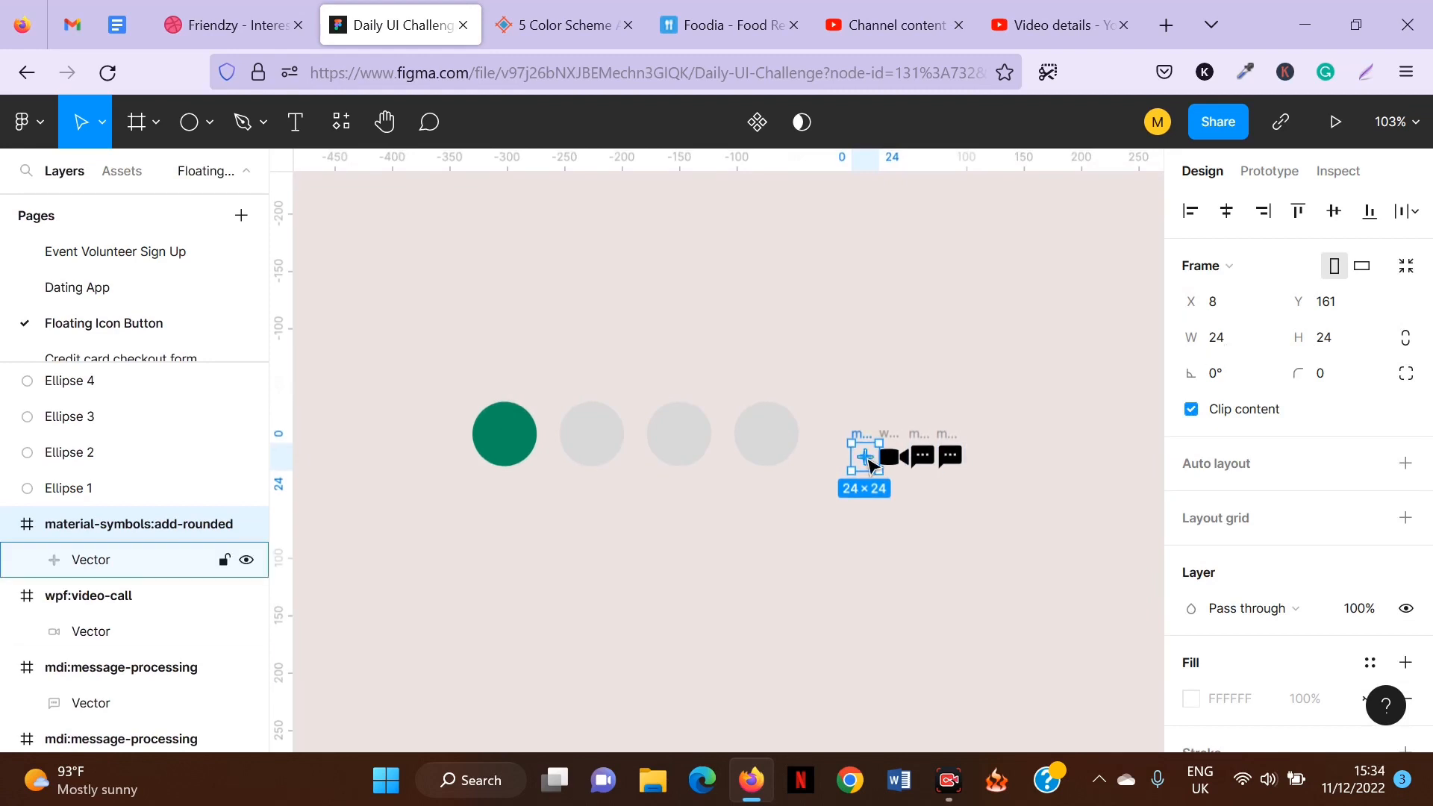
# Move the plus icon onto the centre of the green circle and bring it in front of the circle.
pyautogui.moveTo(864, 455); pyautogui.dragTo(510, 444)
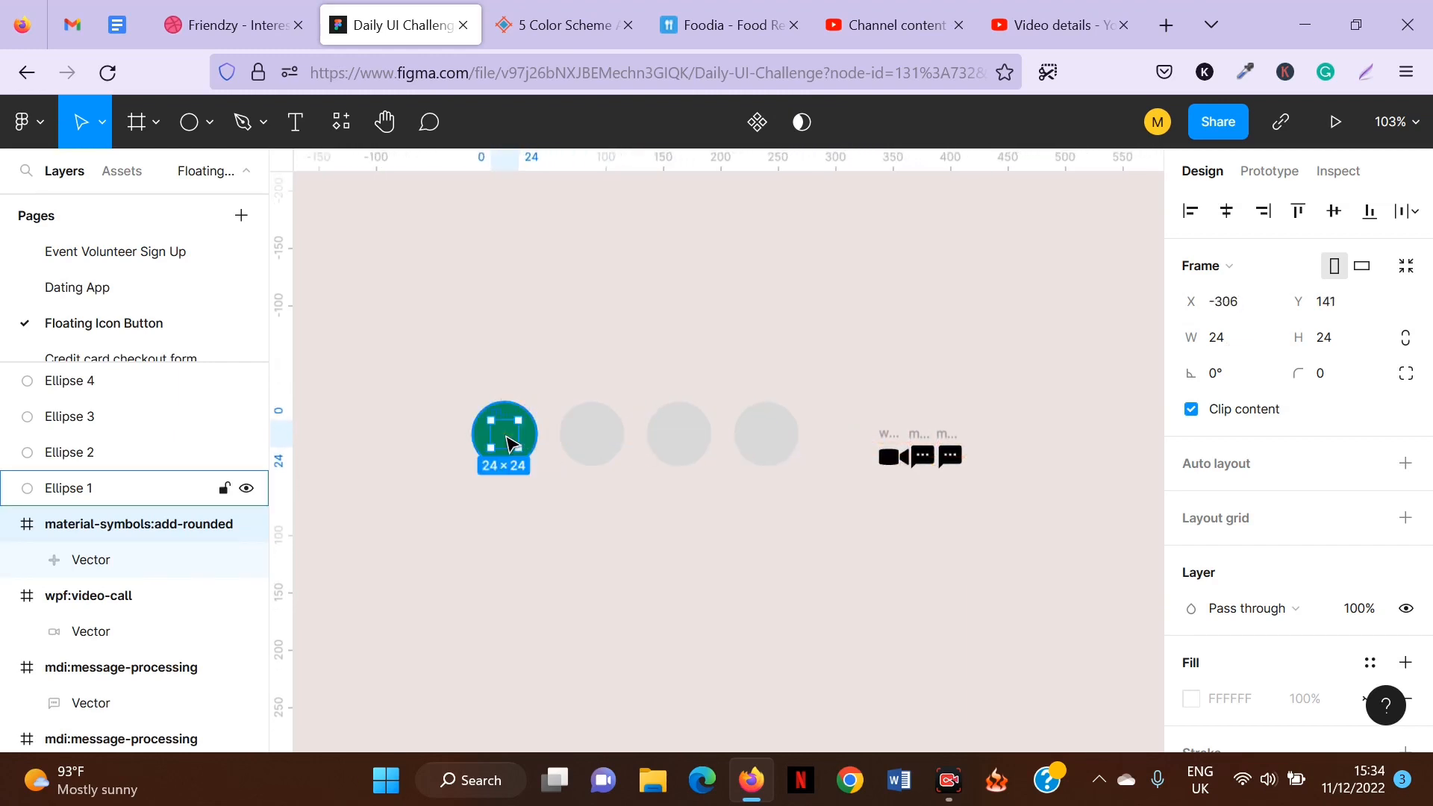
pyautogui.press(']')
pyautogui.click(497, 337)
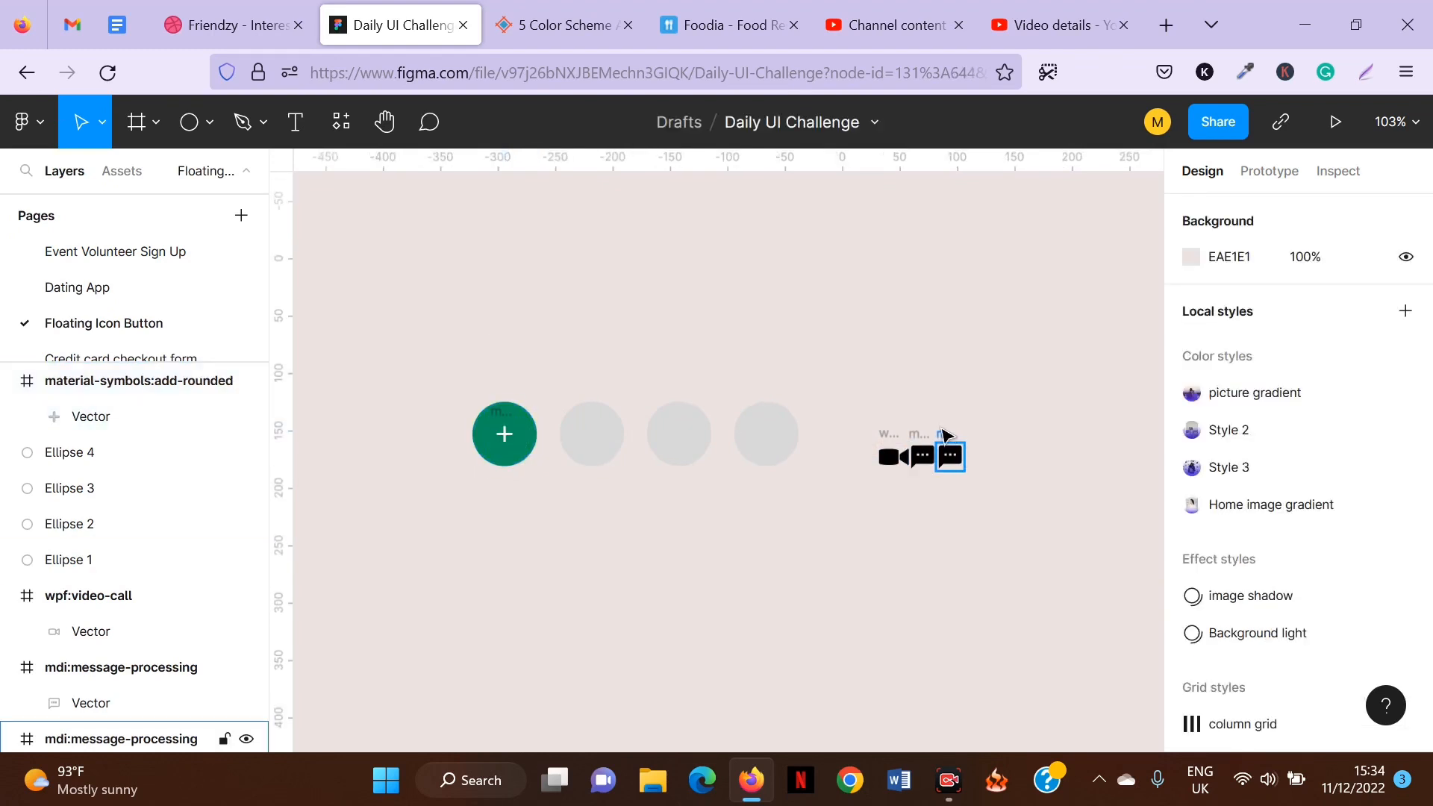
# Recolour the video-call icon with the green 04764E document colour.
pyautogui.click(883, 439)
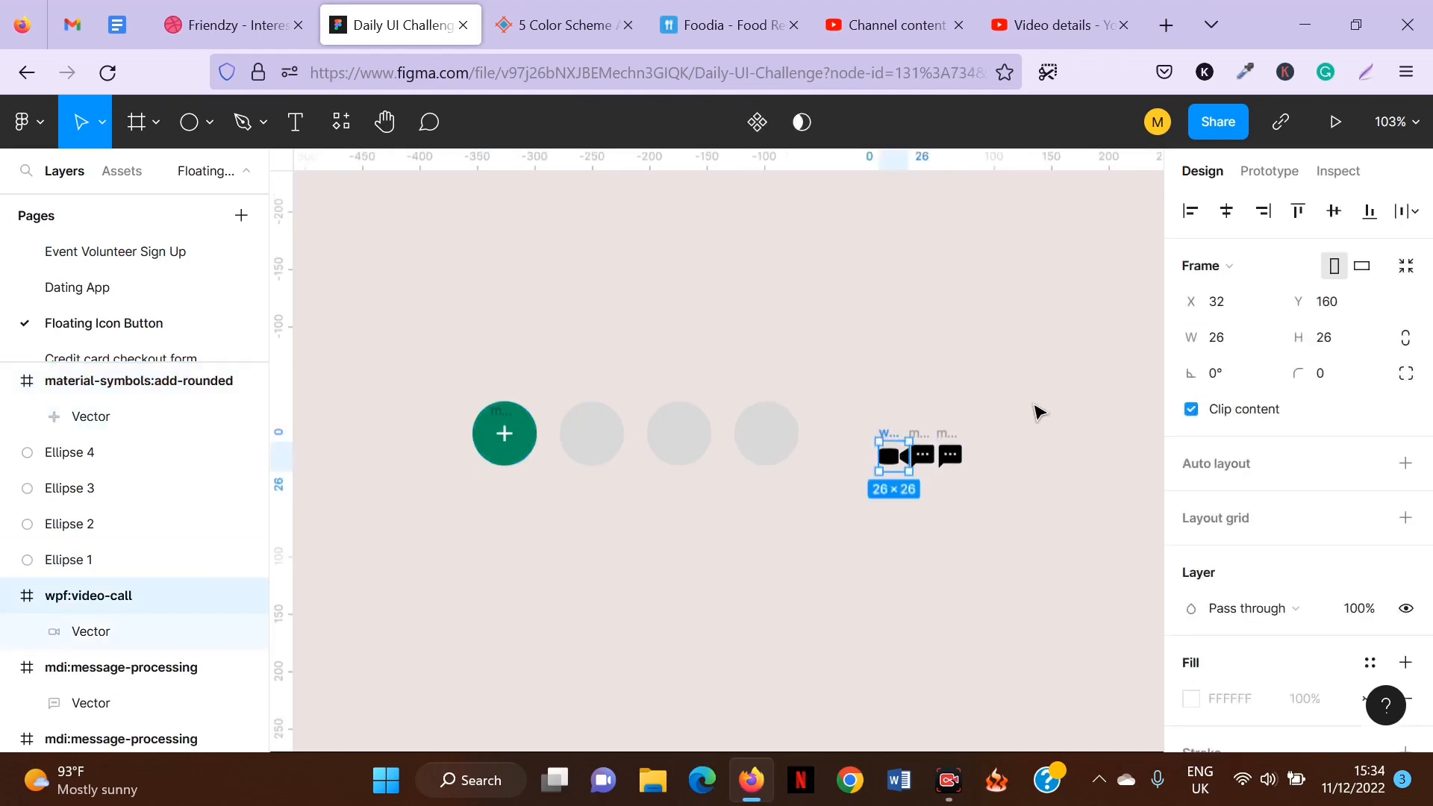
pyautogui.scroll(-5, 1231, 485)
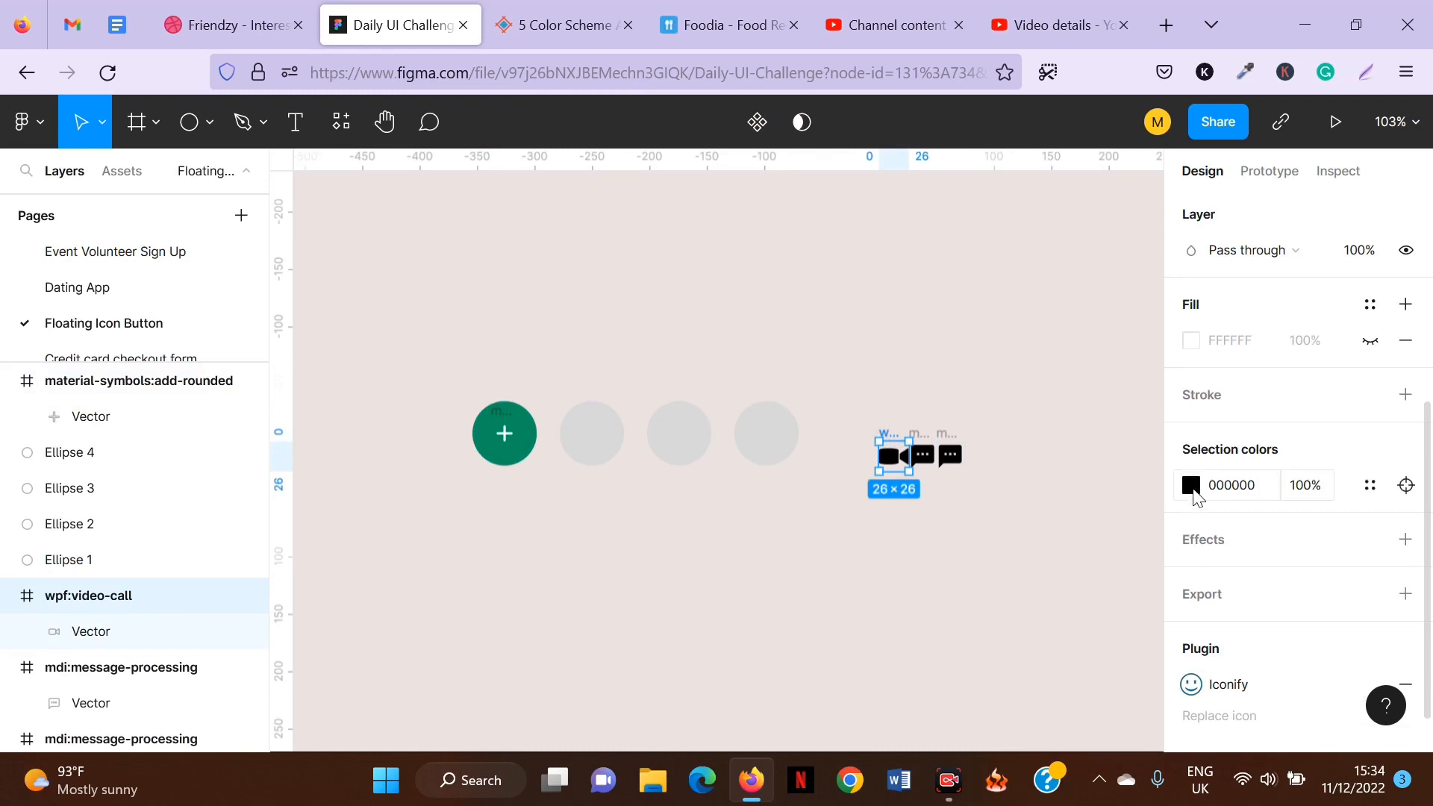
pyautogui.click(1193, 486)
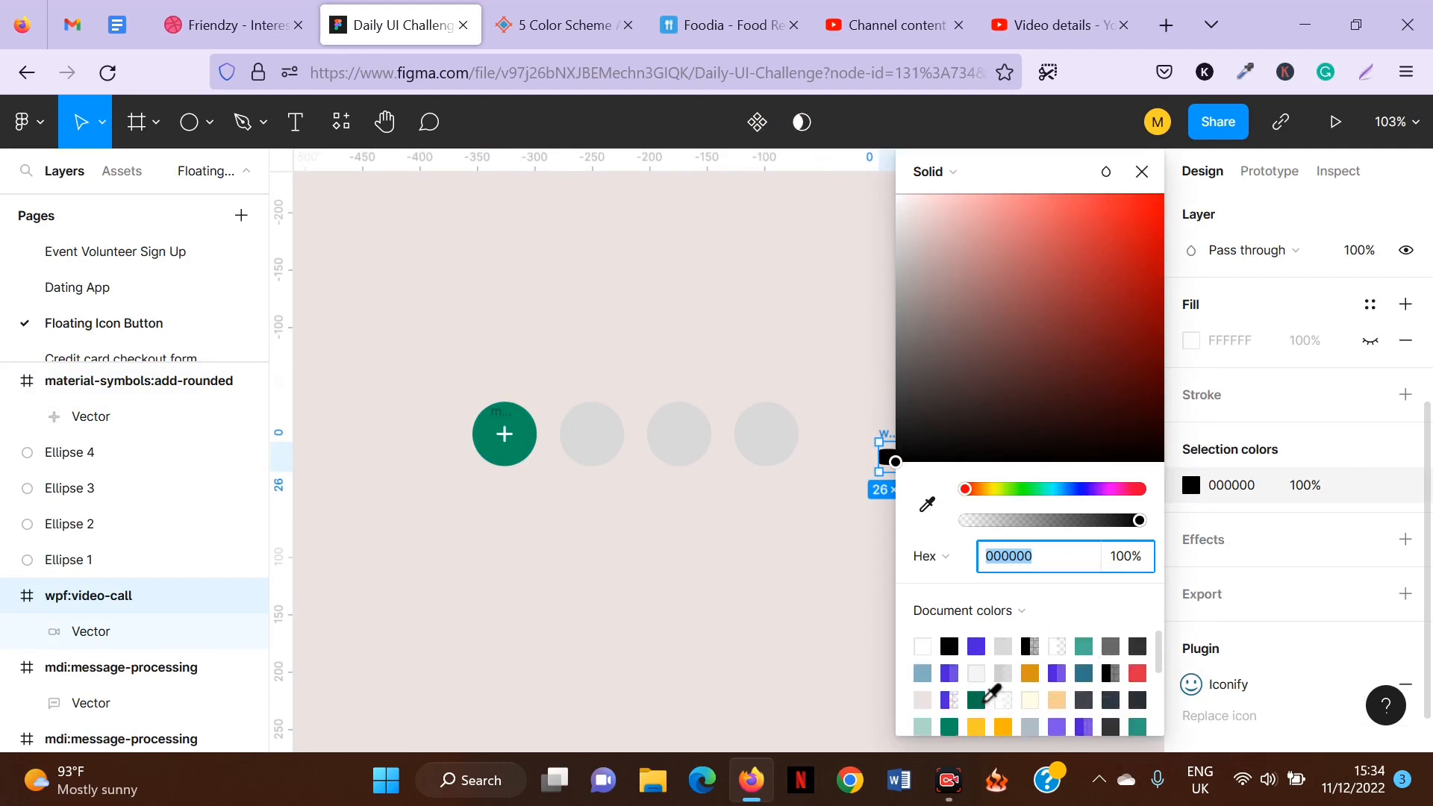
pyautogui.click(985, 702)
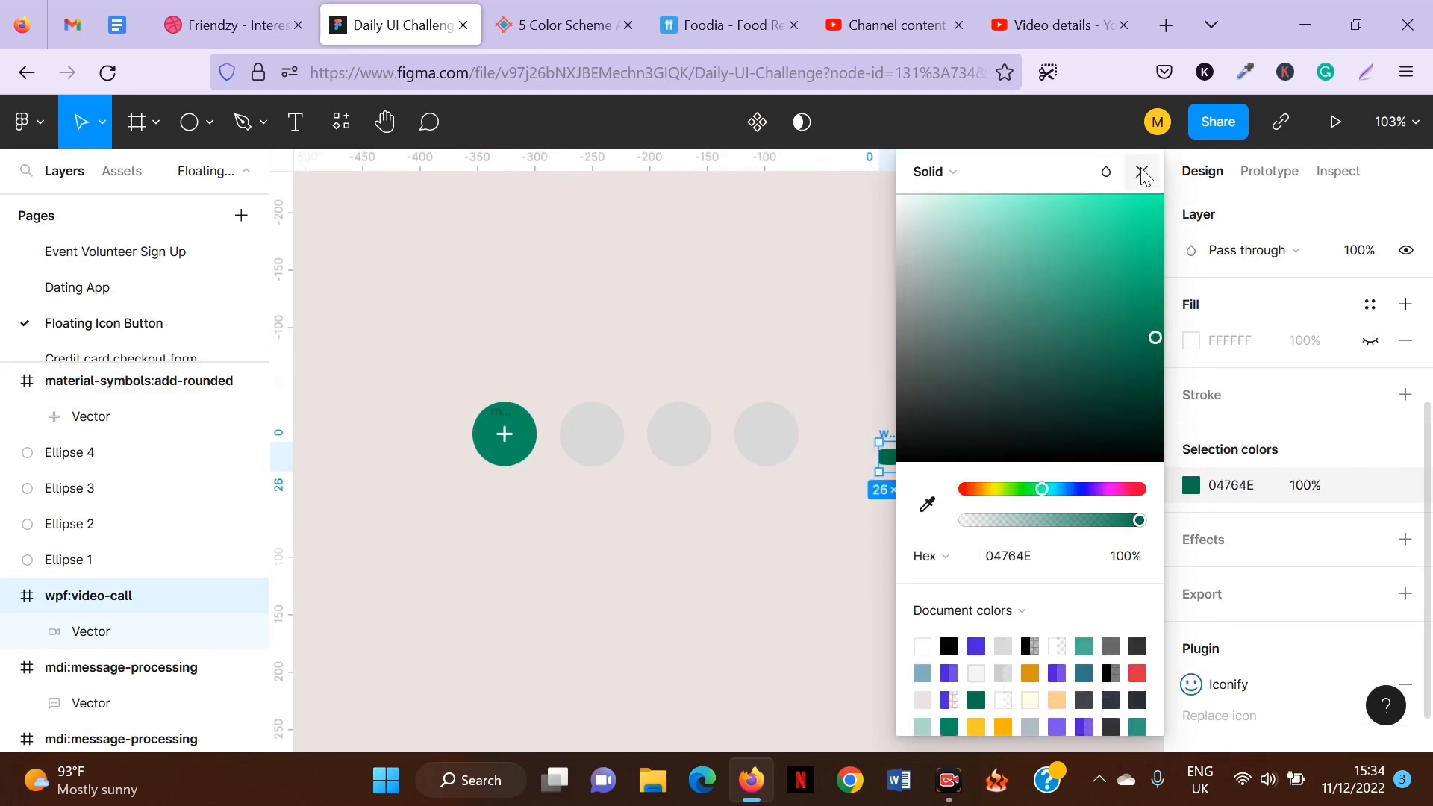
pyautogui.click(1142, 175)
pyautogui.click(887, 386)
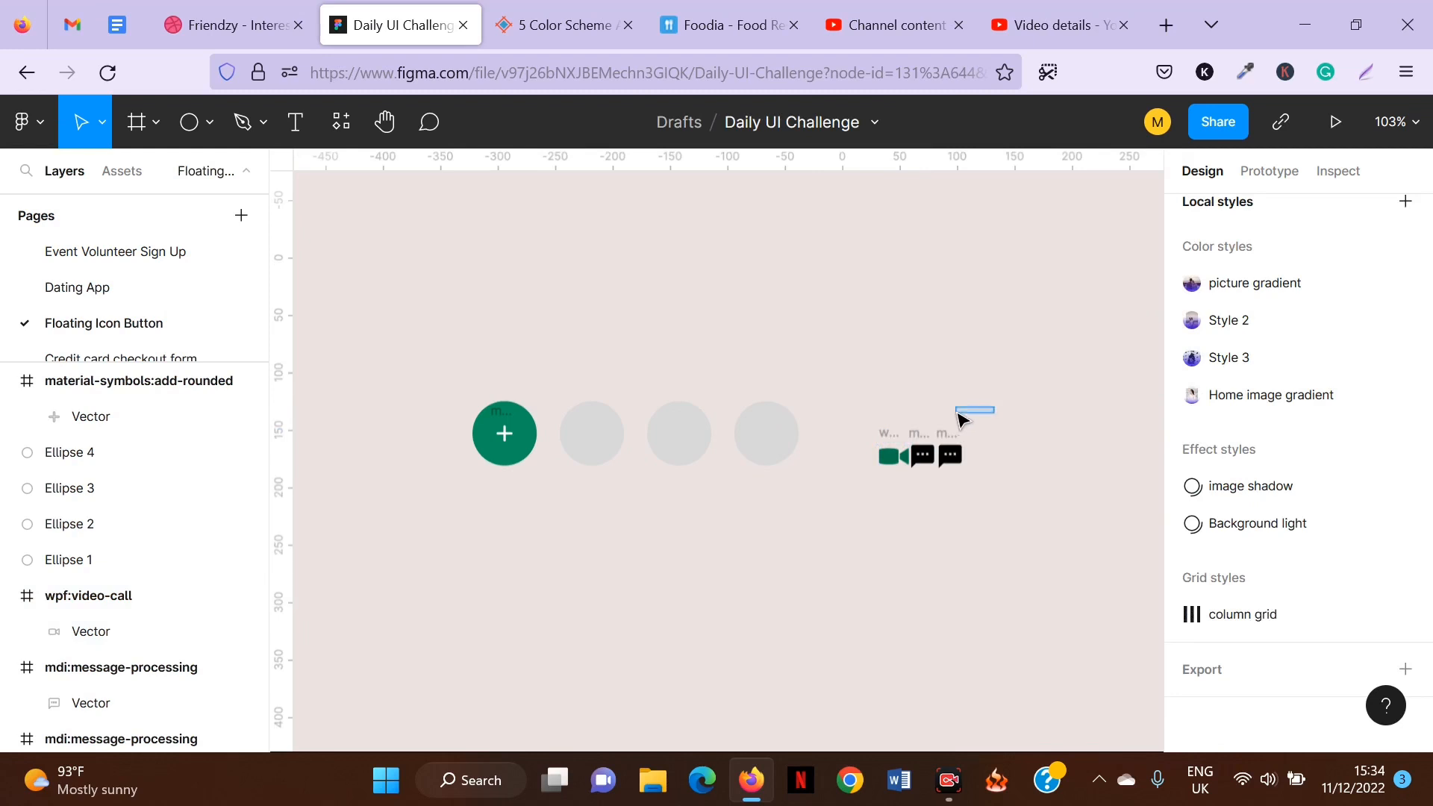
# Select both message icons and recolour them with the same green 04764E.
pyautogui.click(921, 439)
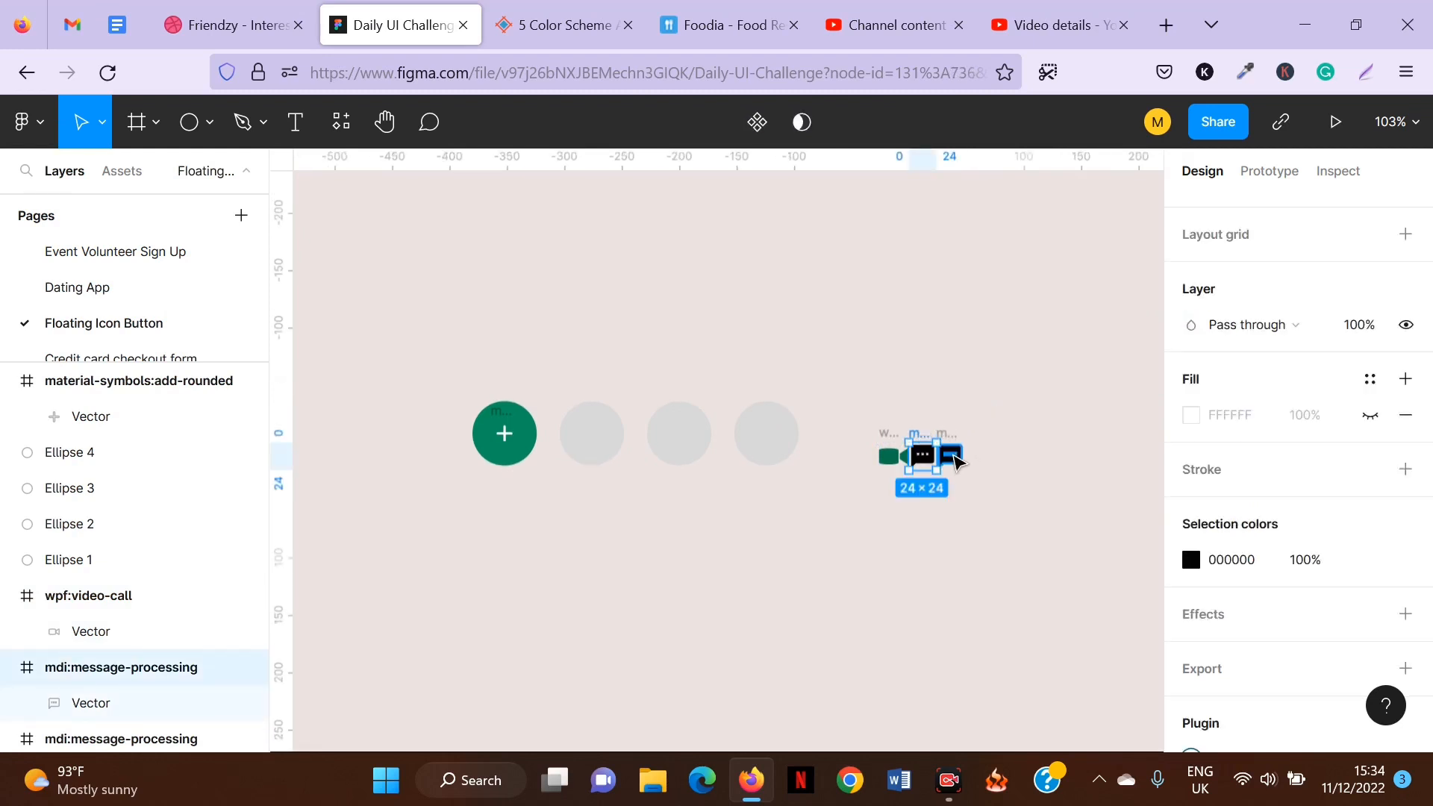
pyautogui.scroll(3, 952, 448)
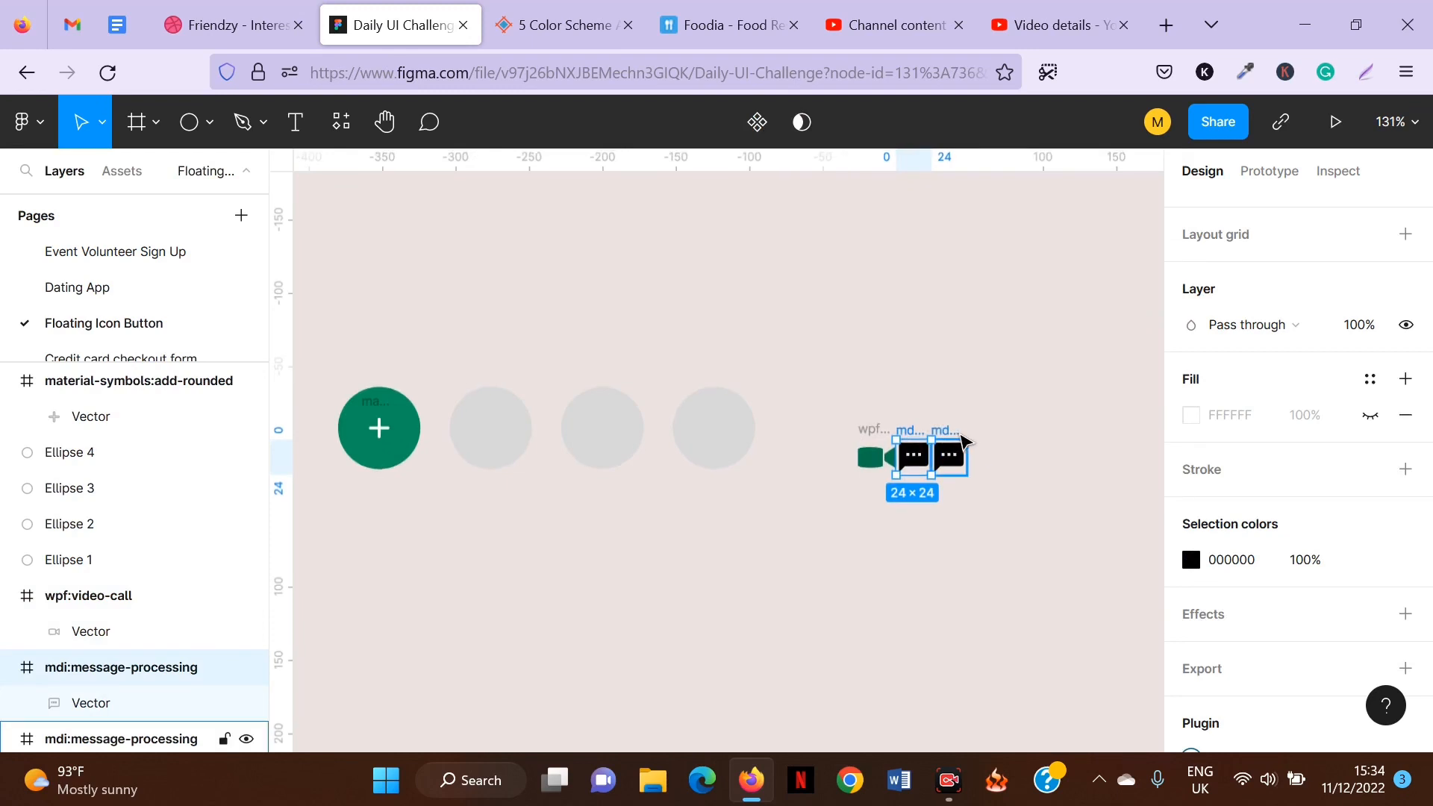
pyautogui.keyDown('shift'); pyautogui.click(949, 451); pyautogui.keyUp('shift')
pyautogui.click(1191, 560)
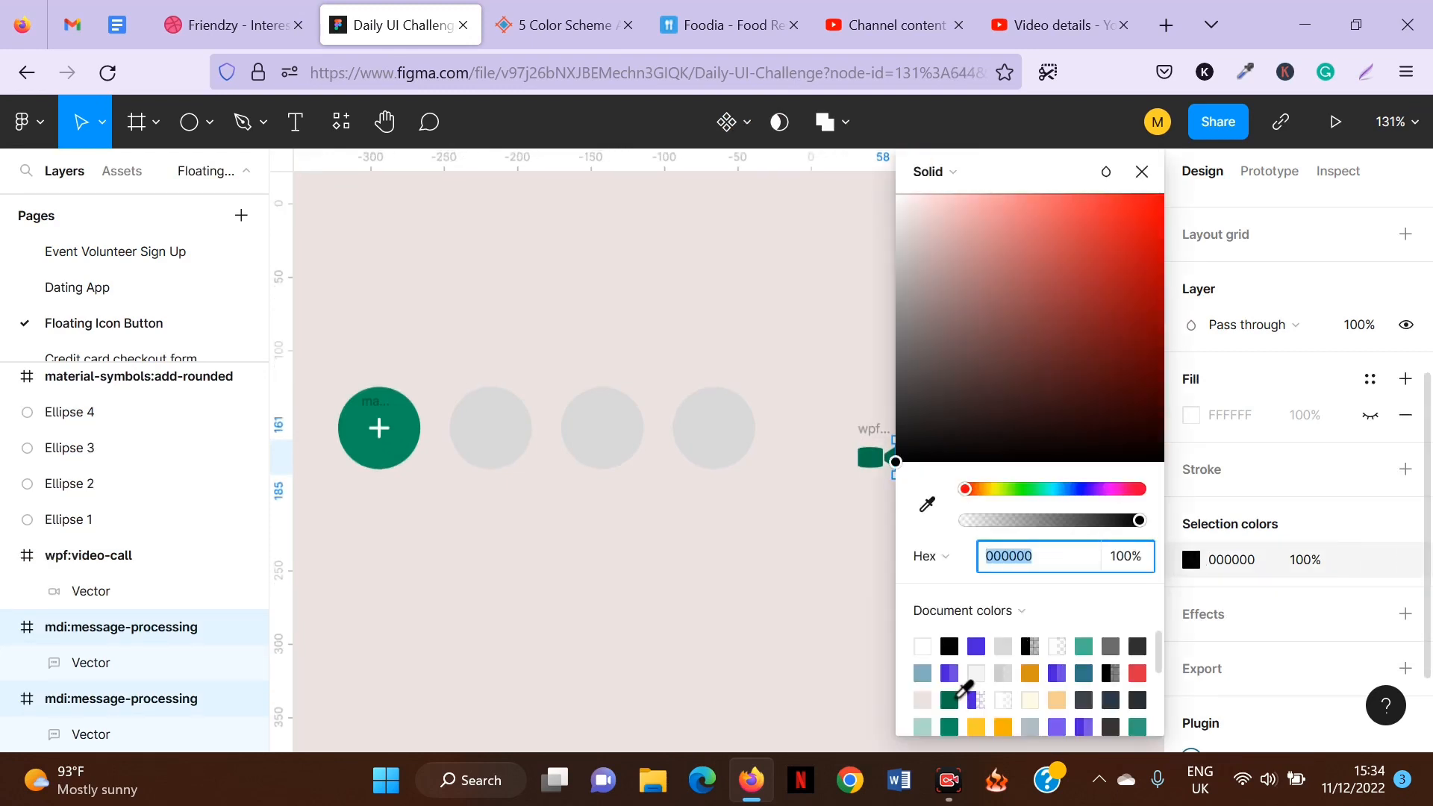
pyautogui.click(955, 698)
pyautogui.click(1142, 172)
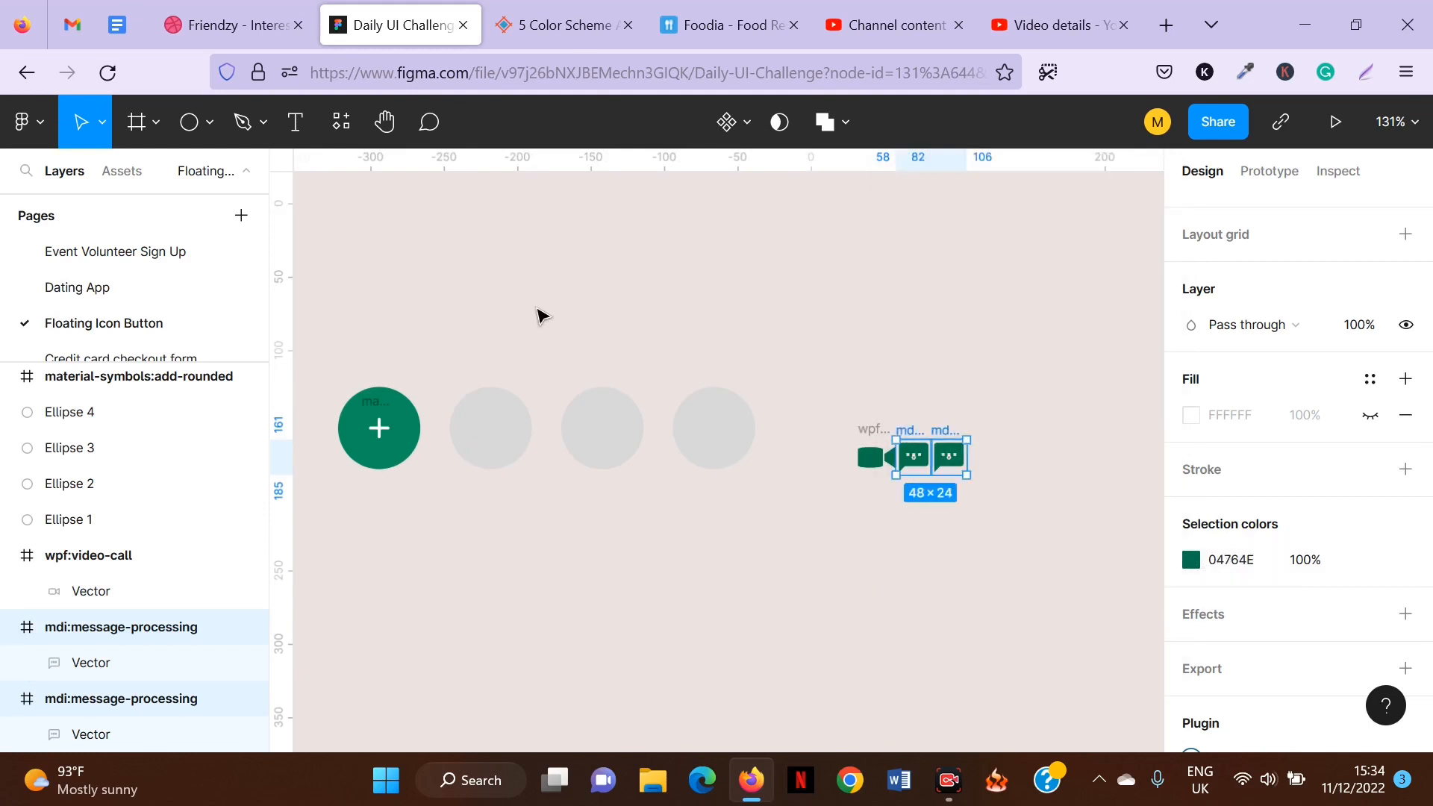
# Fill the remaining three circles white.
pyautogui.moveTo(452, 329); pyautogui.dragTo(750, 489)
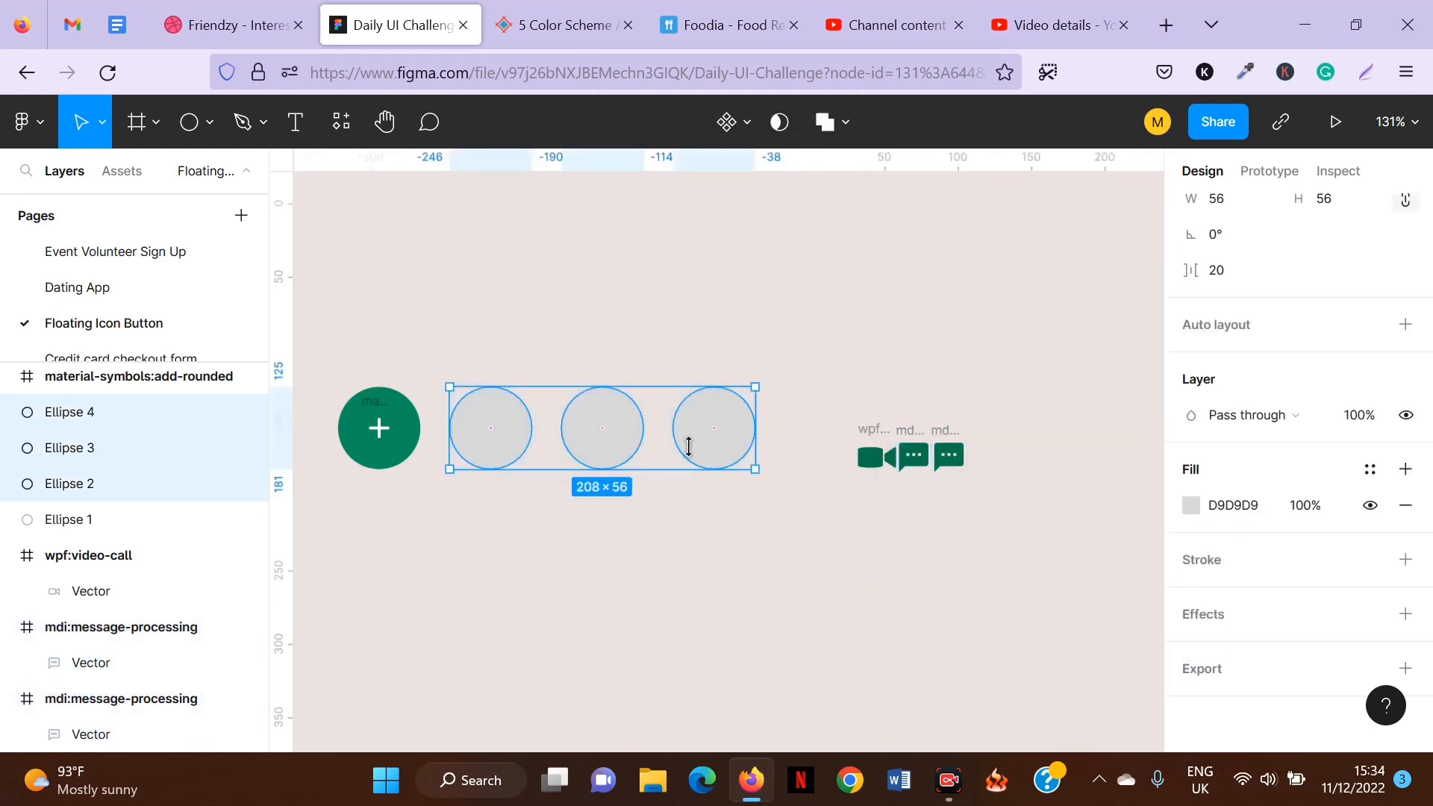
pyautogui.click(1192, 506)
pyautogui.click(928, 645)
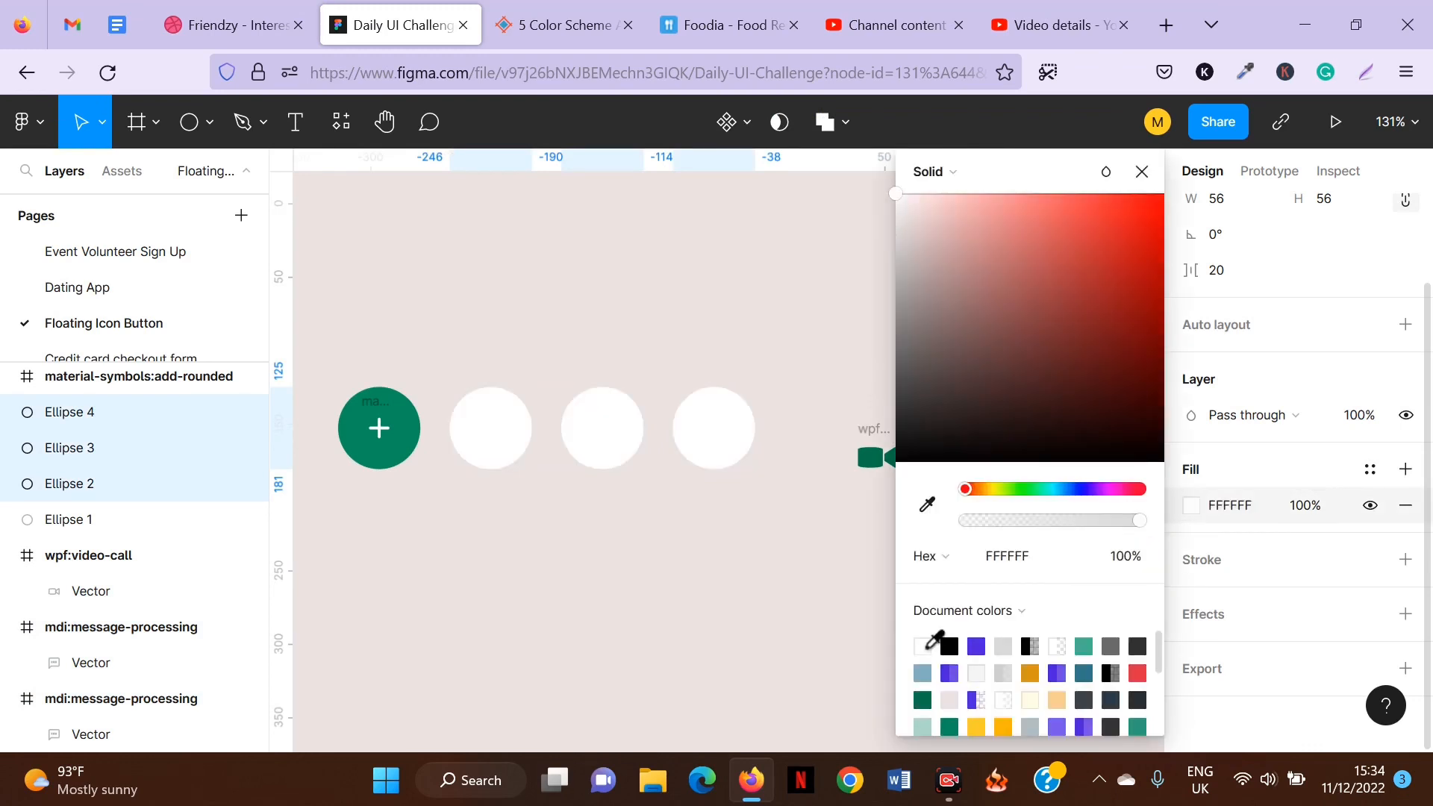
pyautogui.click(512, 237)
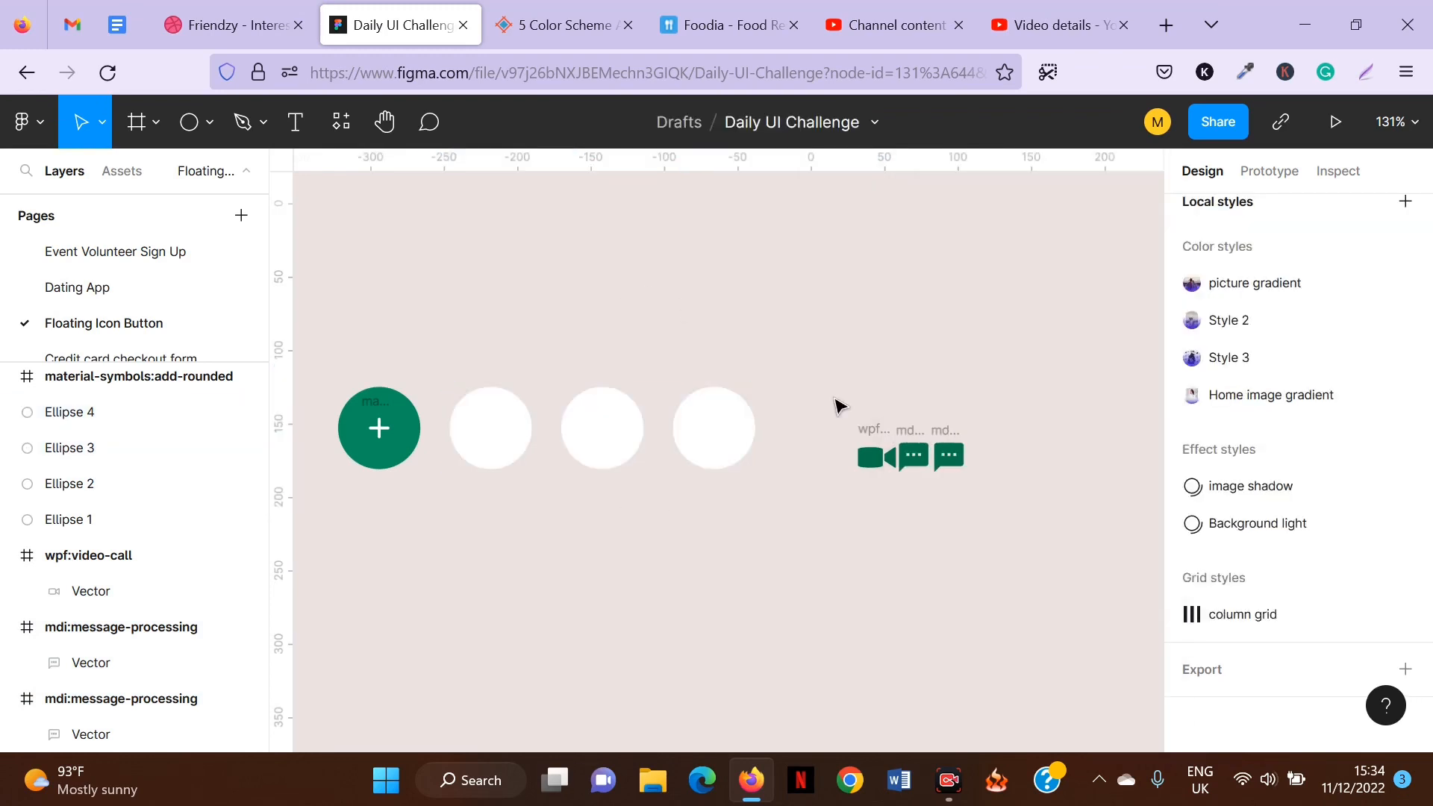
# Resize the video-call icon to 24 × 24.
pyautogui.click(869, 438)
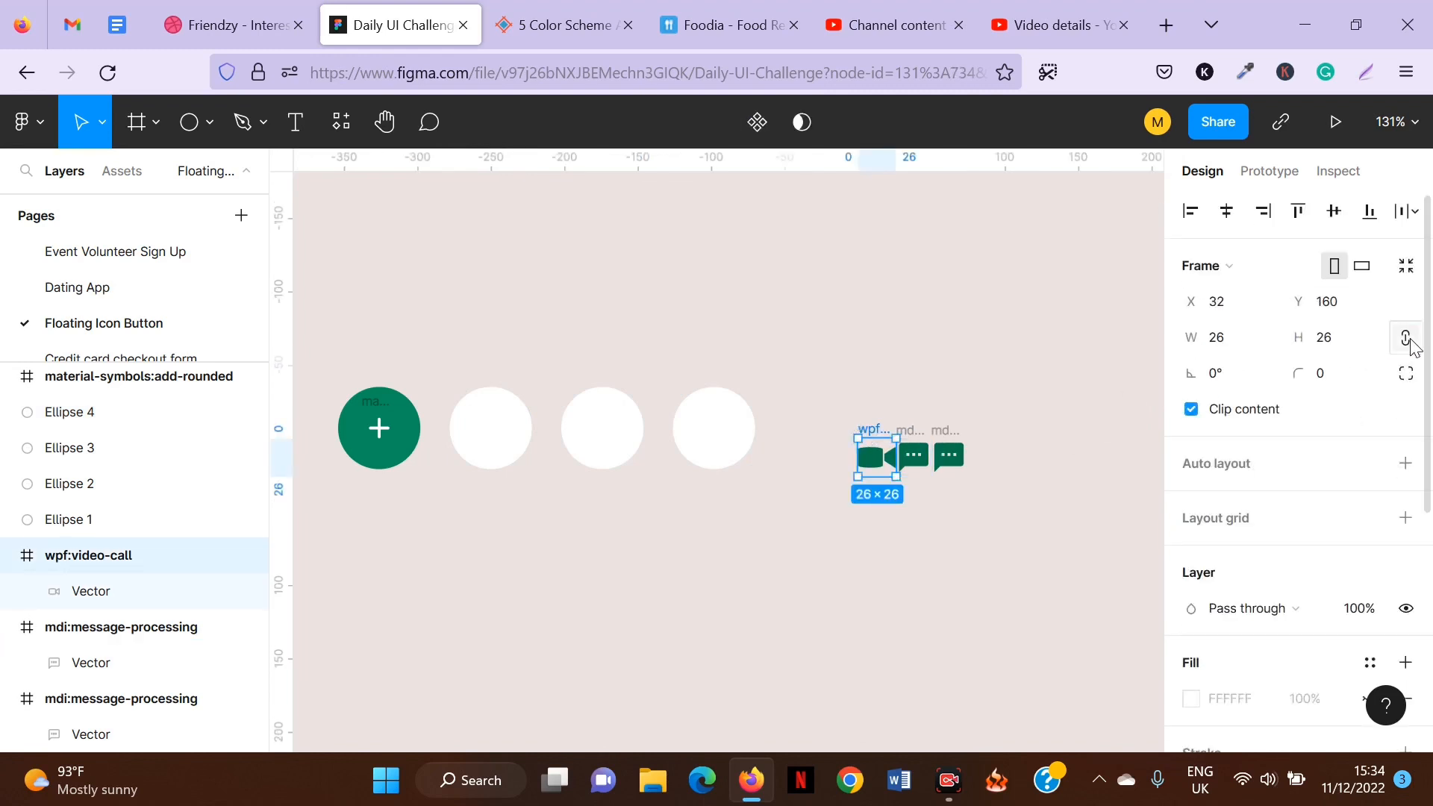
pyautogui.click(1242, 342)
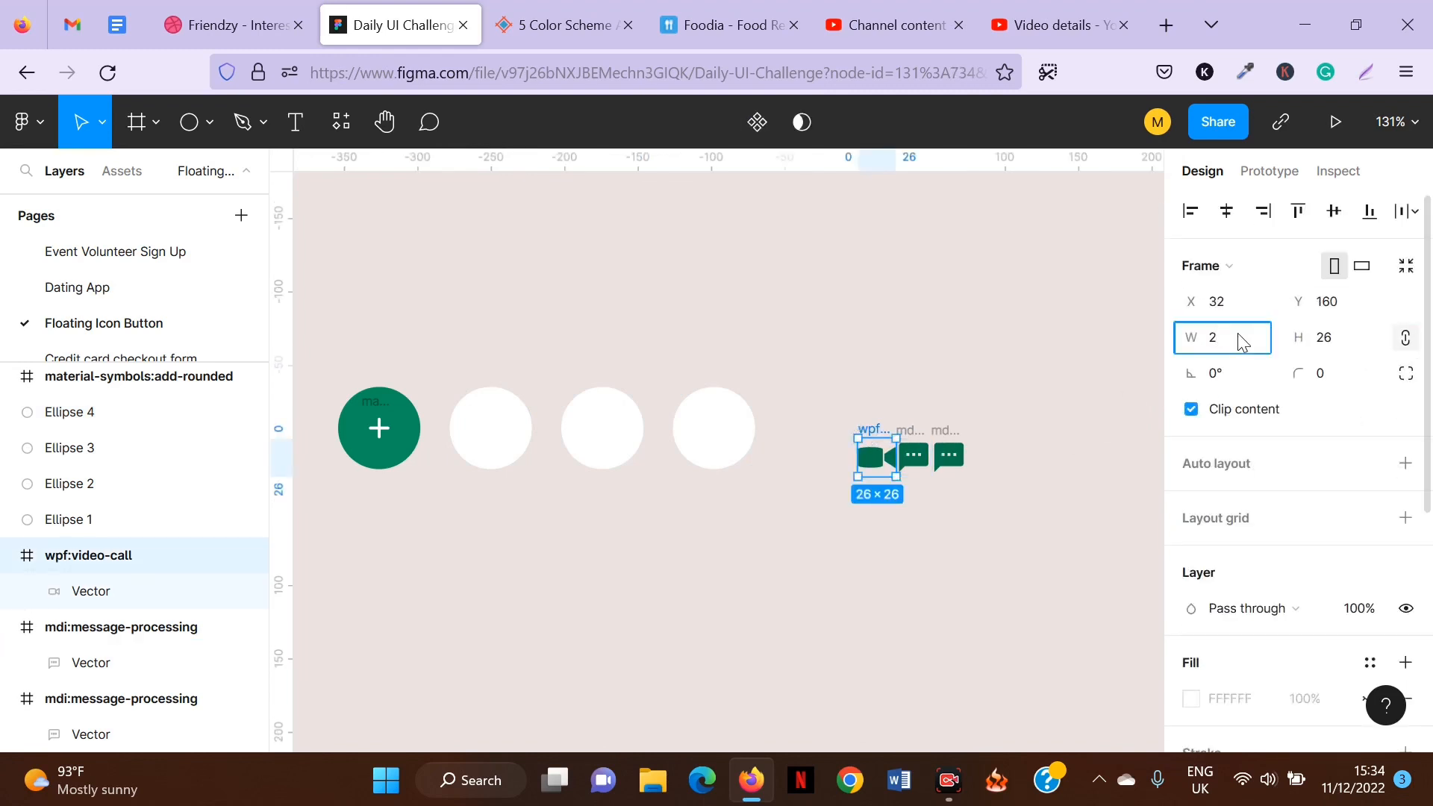
pyautogui.press('Return')
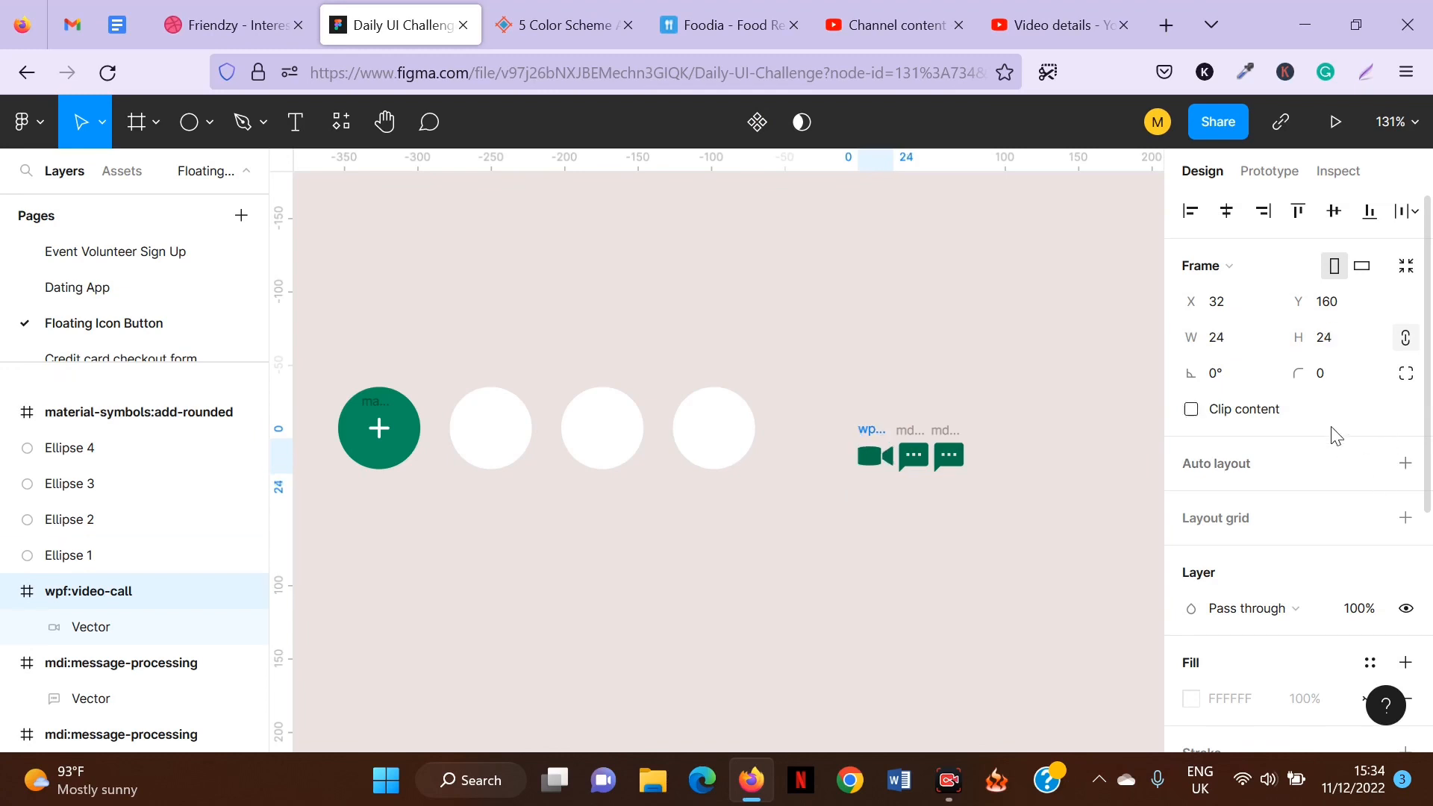
# Delete the extra duplicate message icon, keeping only one.
pyautogui.click(934, 419)
pyautogui.click(947, 431)
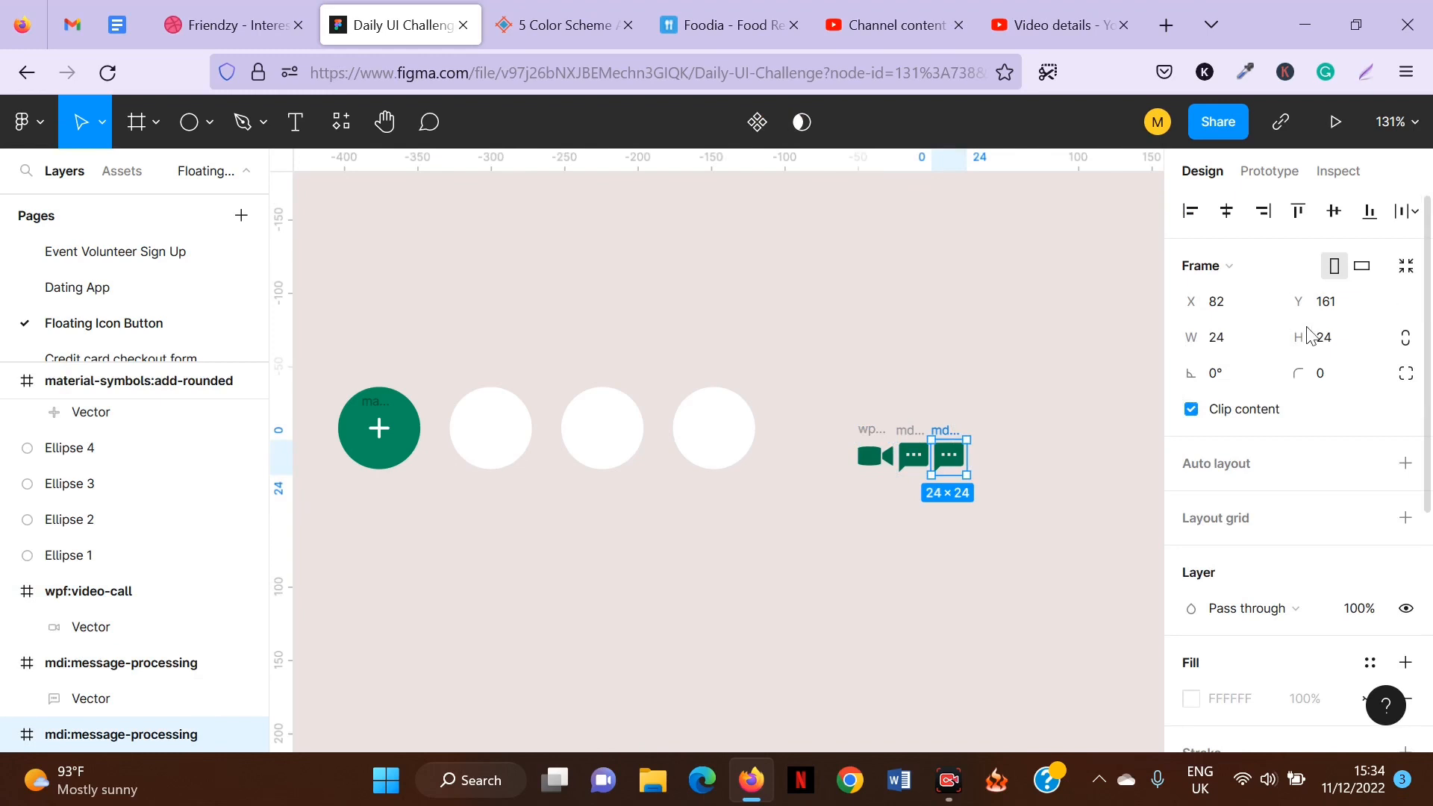
pyautogui.click(892, 388)
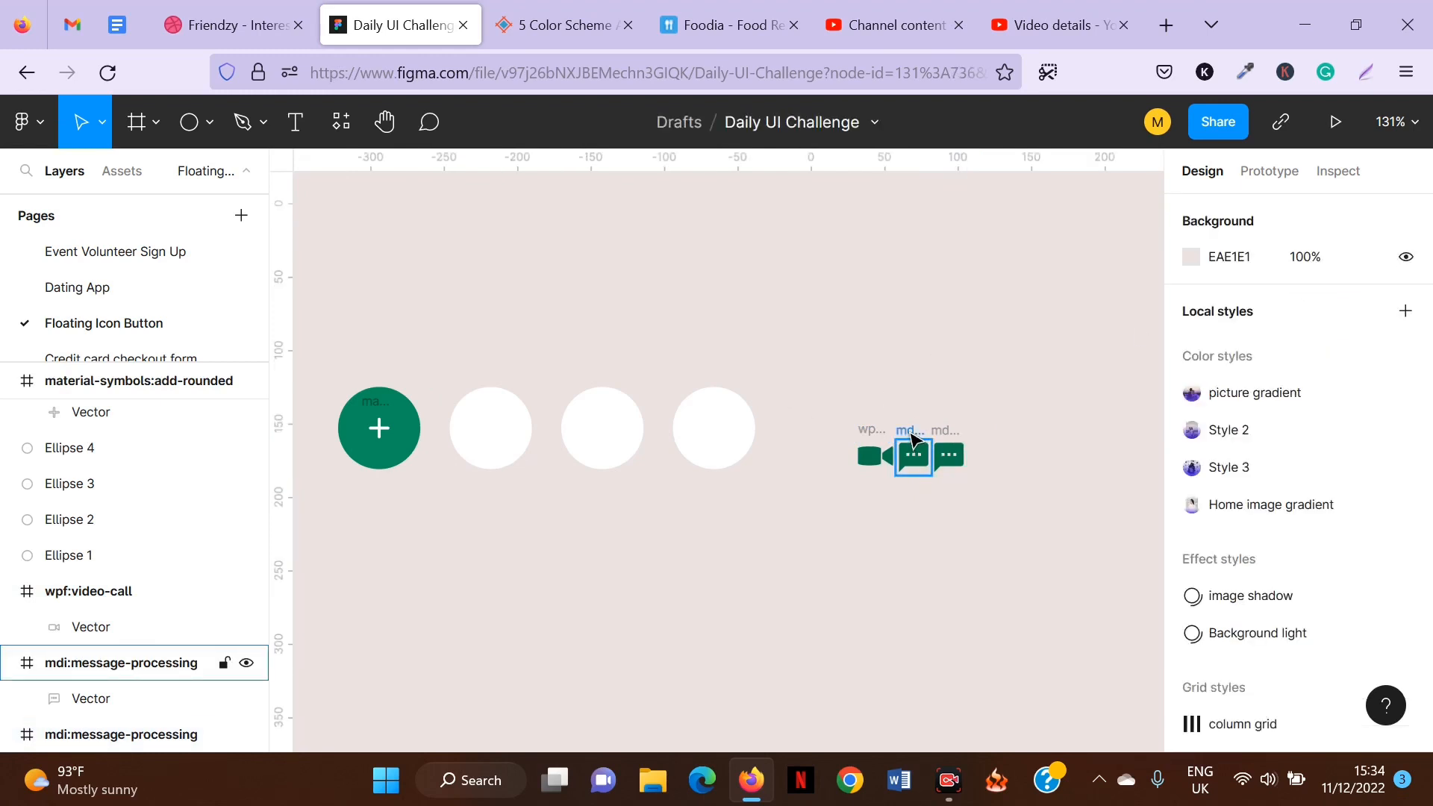
pyautogui.click(912, 439)
pyautogui.click(939, 326)
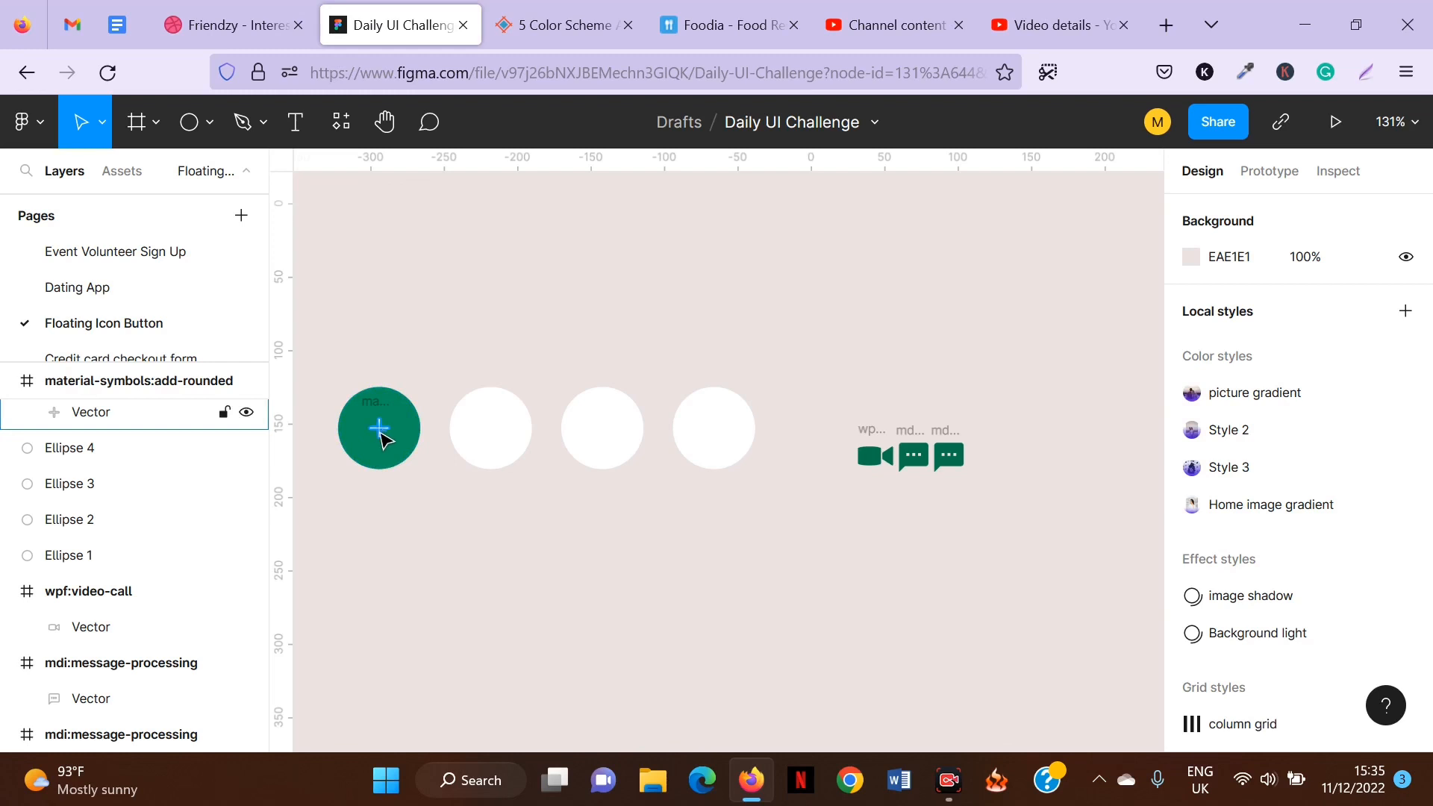
pyautogui.click(946, 450)
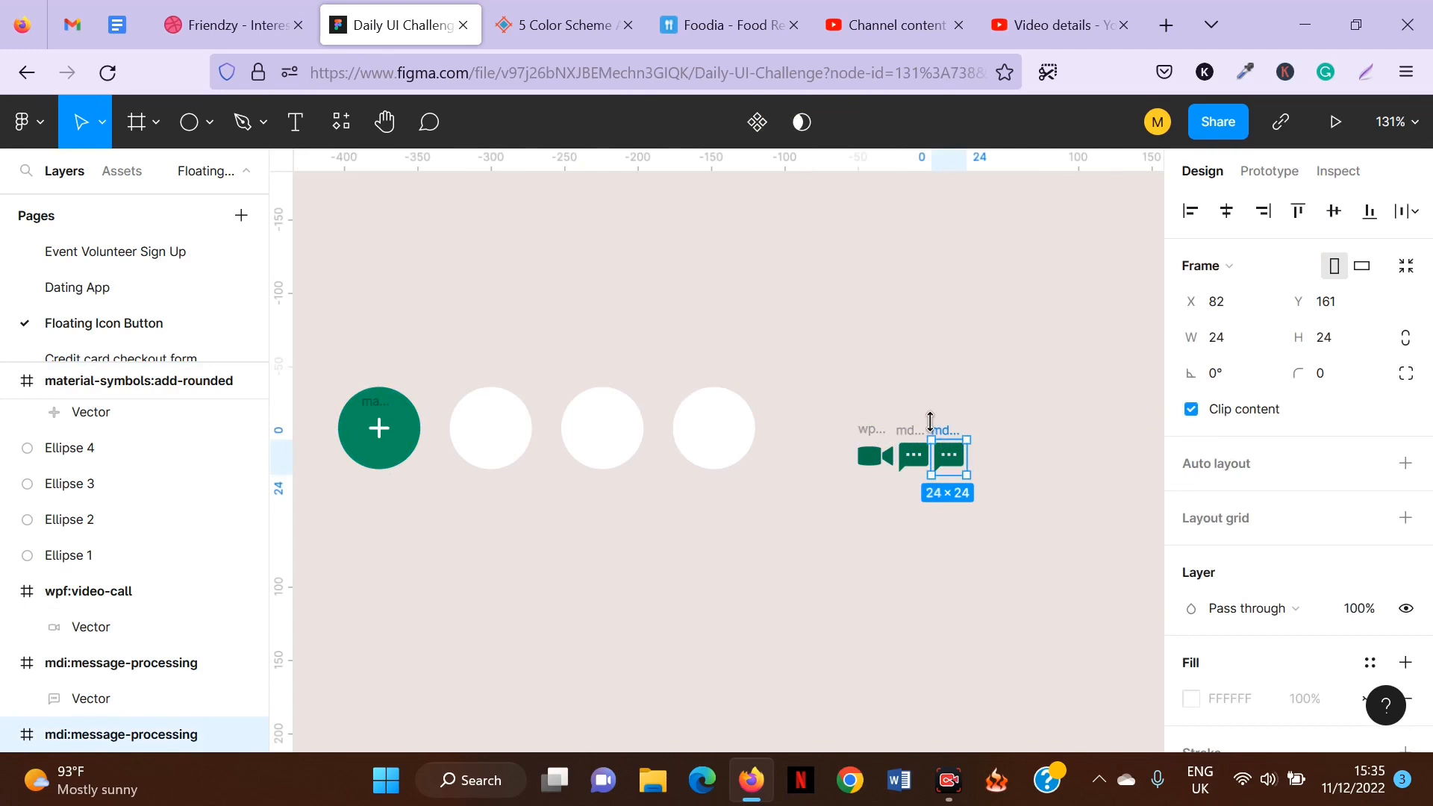
pyautogui.press('Delete')
# Search the Iconify plugin for "call" and import the material-symbols call icon, then close the plugin.
pyautogui.rightClick(814, 357)
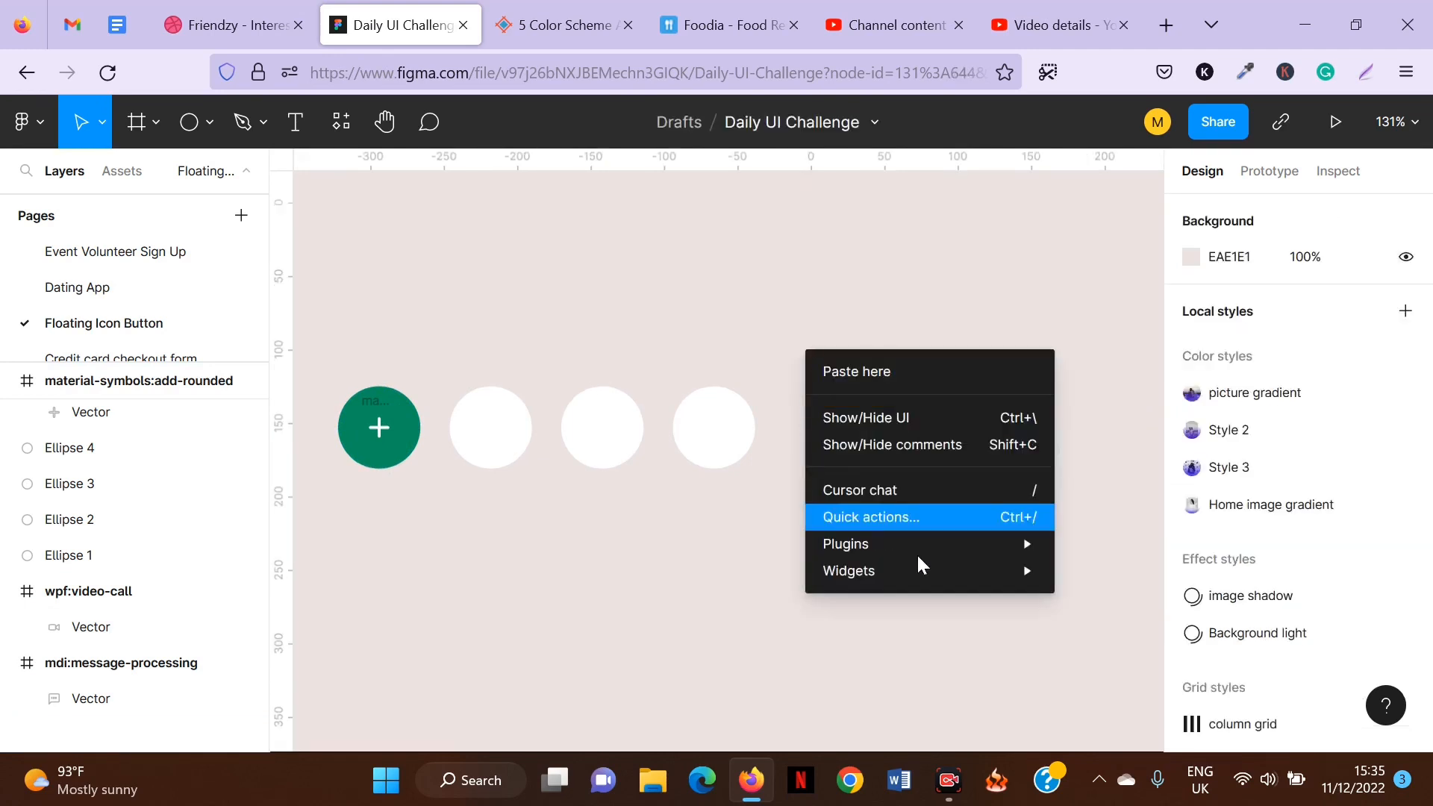
pyautogui.moveTo(1002, 544)
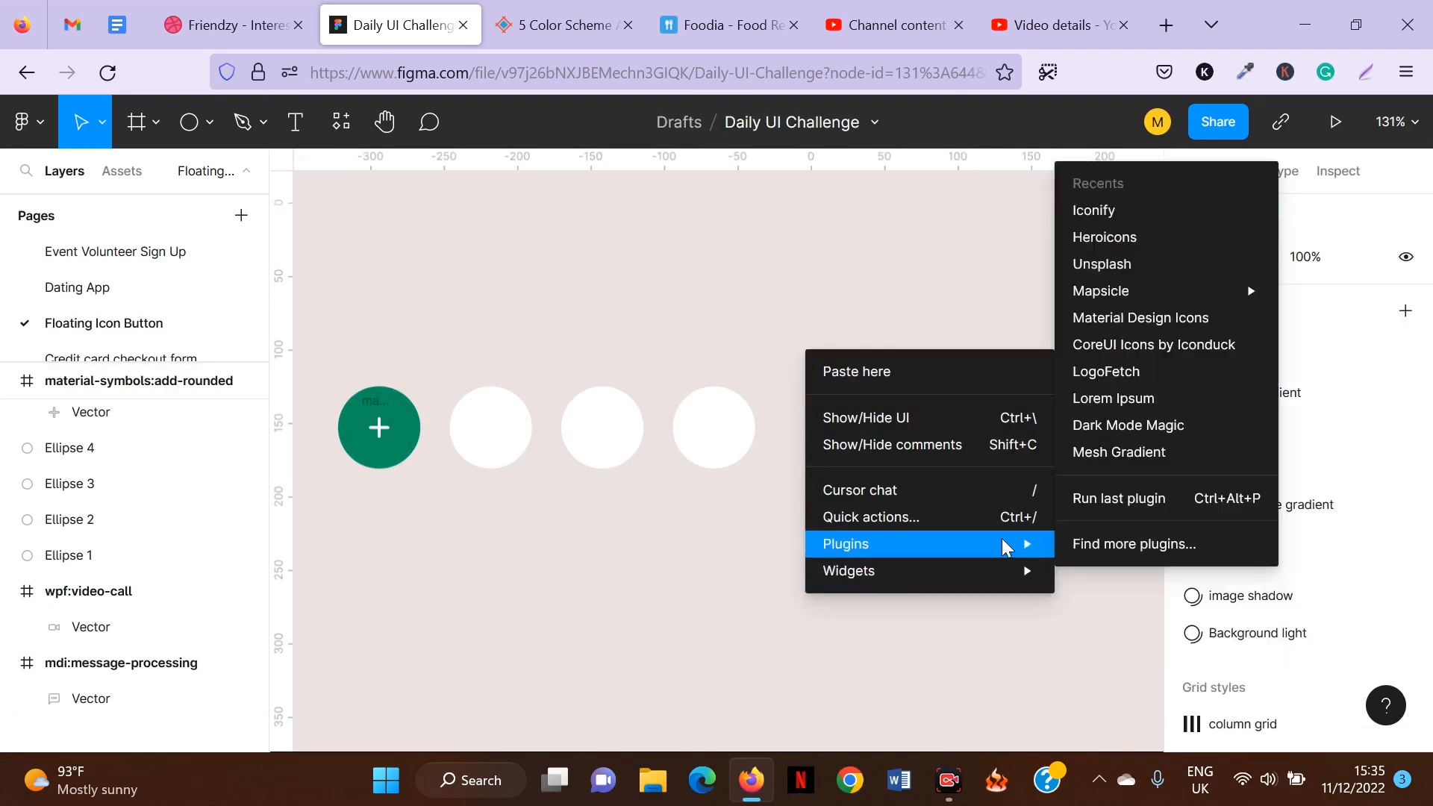
pyautogui.click(1135, 212)
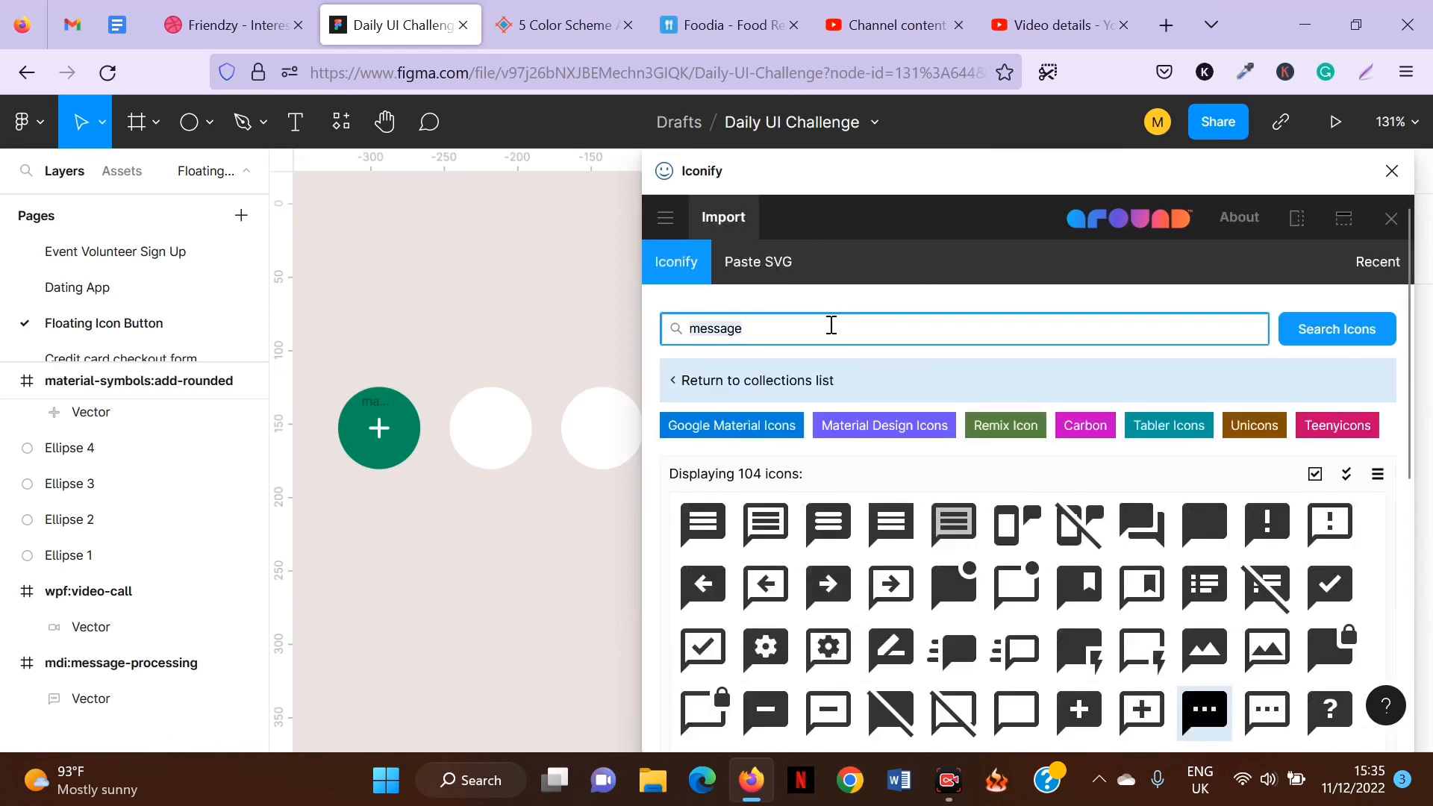
pyautogui.write('call')
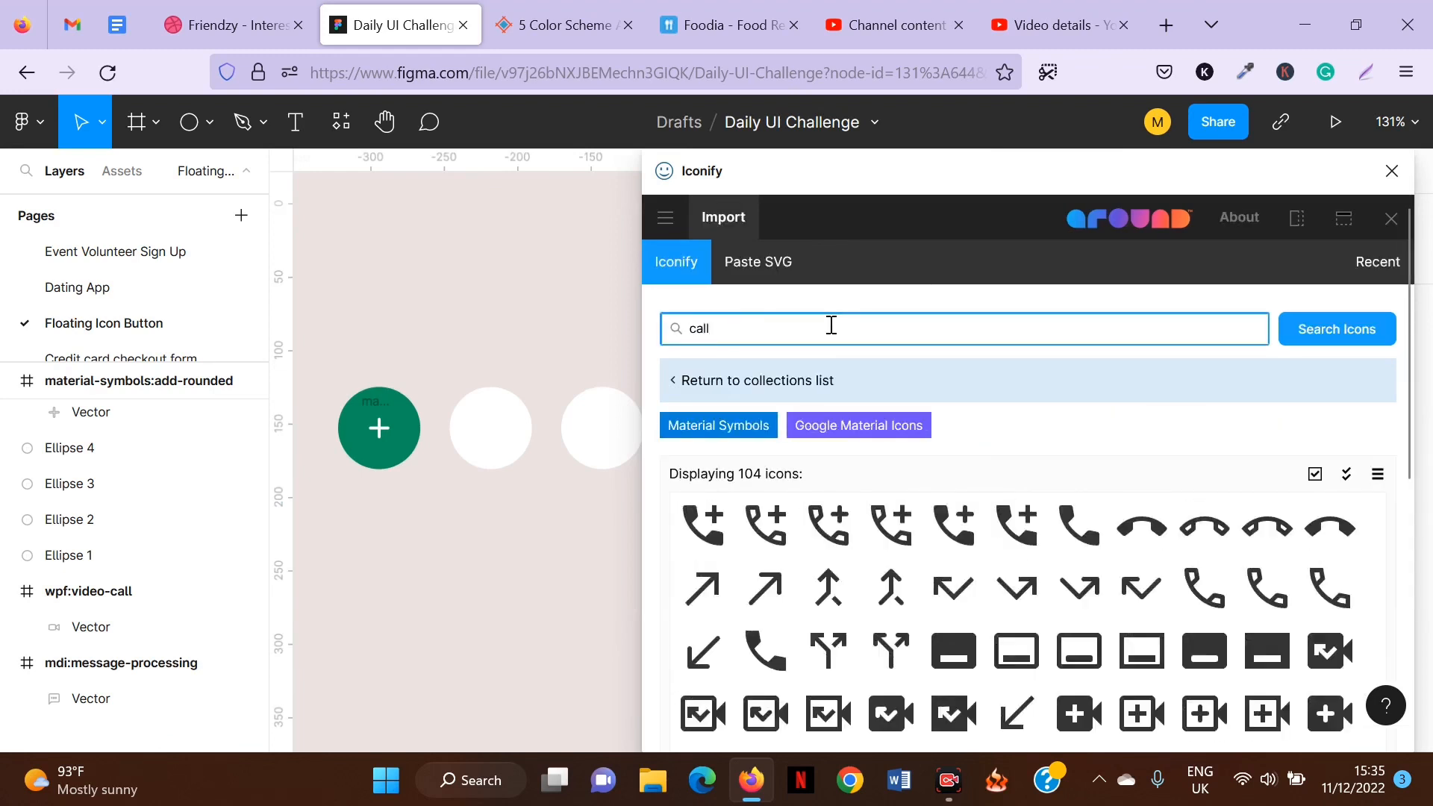
pyautogui.click(1096, 521)
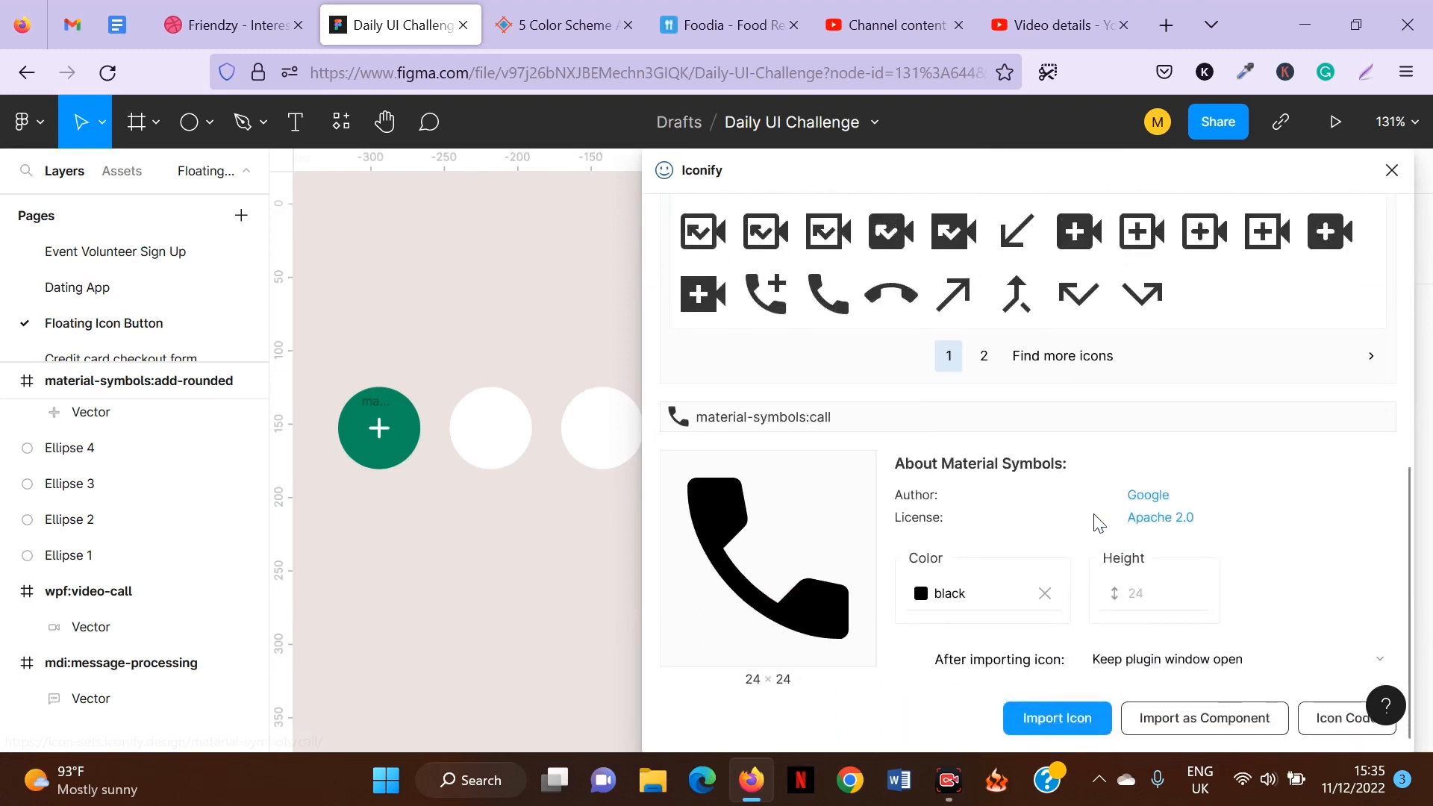
pyautogui.click(1060, 718)
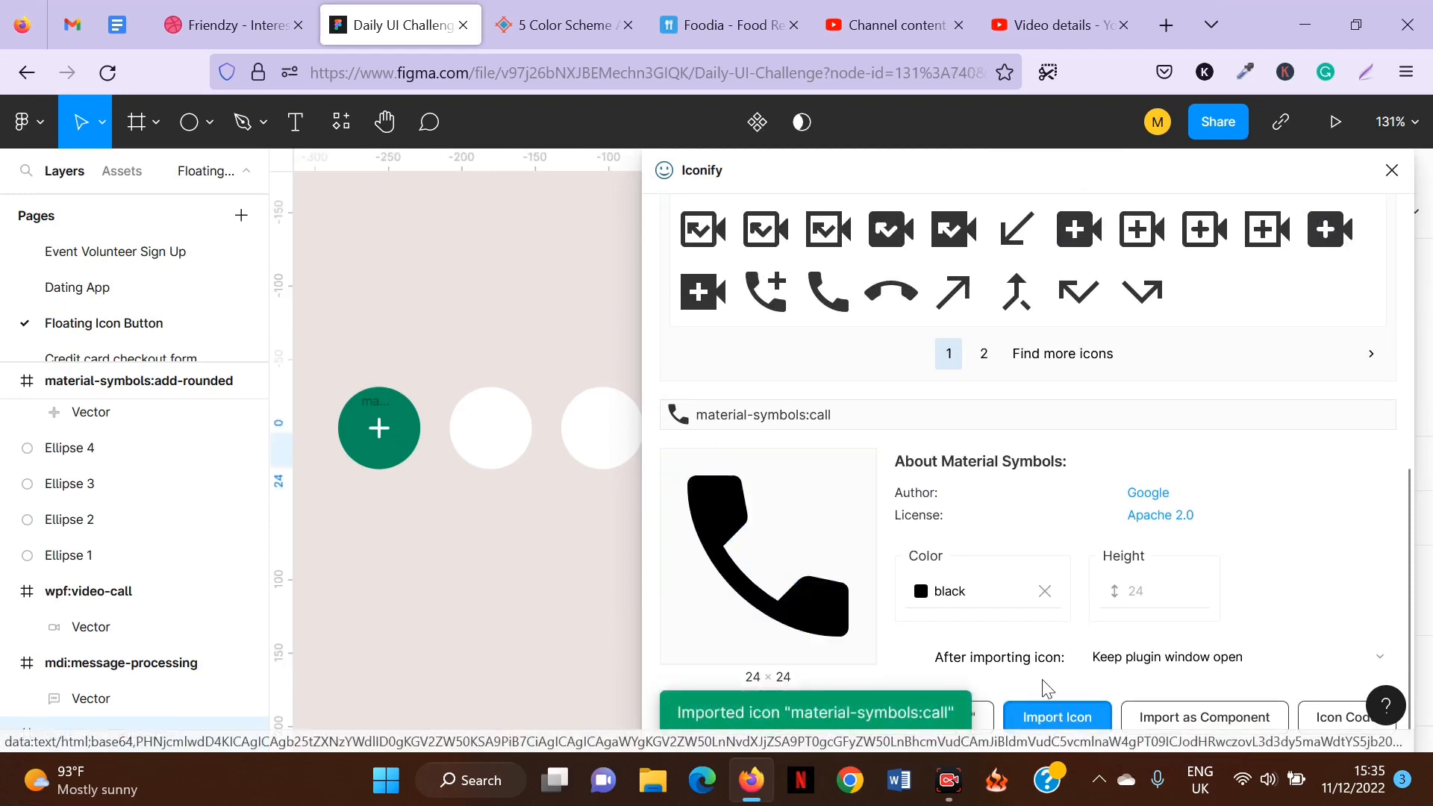
pyautogui.click(1393, 170)
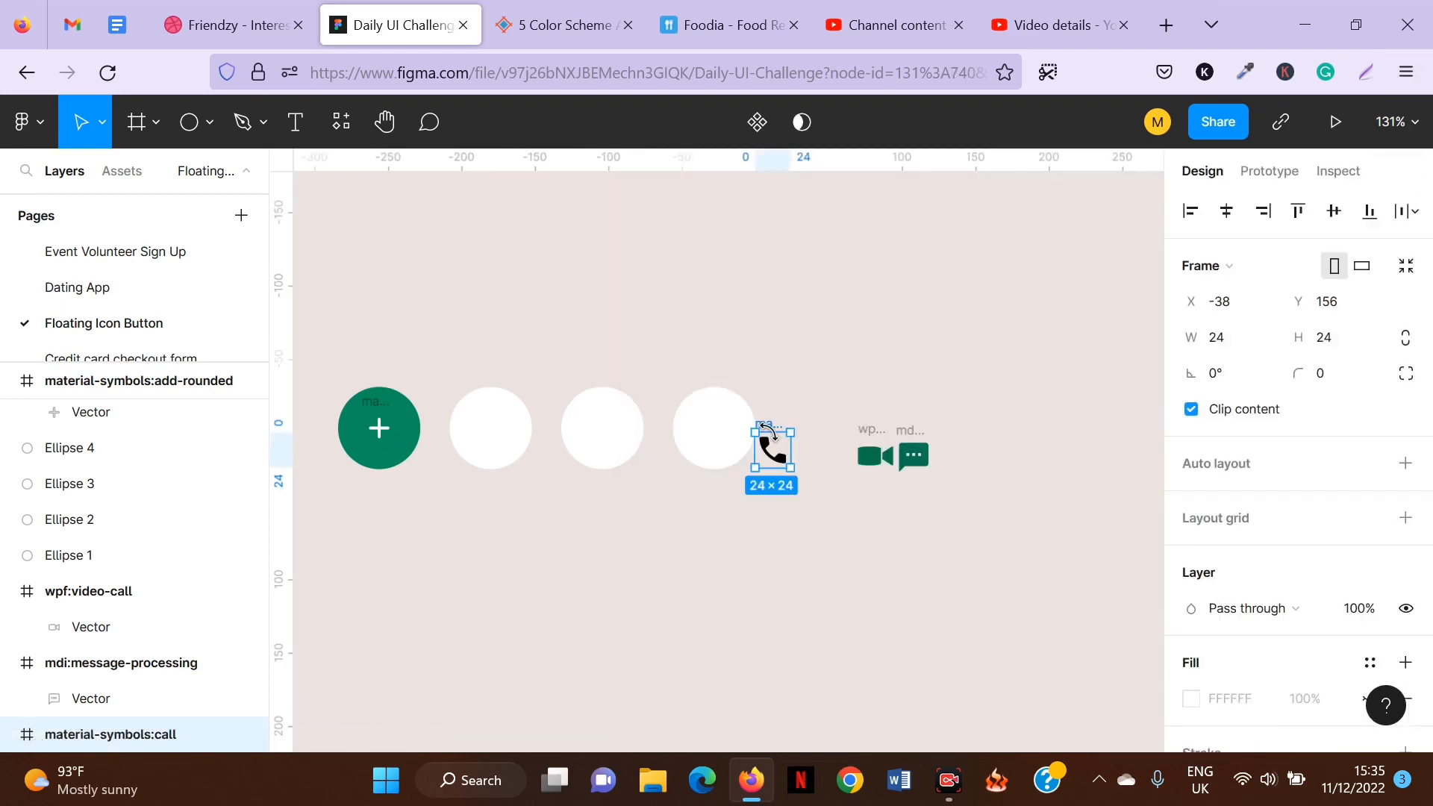
# Place the call icon beside the message icon and recolour it with the green 04764E document colour.
pyautogui.moveTo(779, 450); pyautogui.dragTo(974, 458)
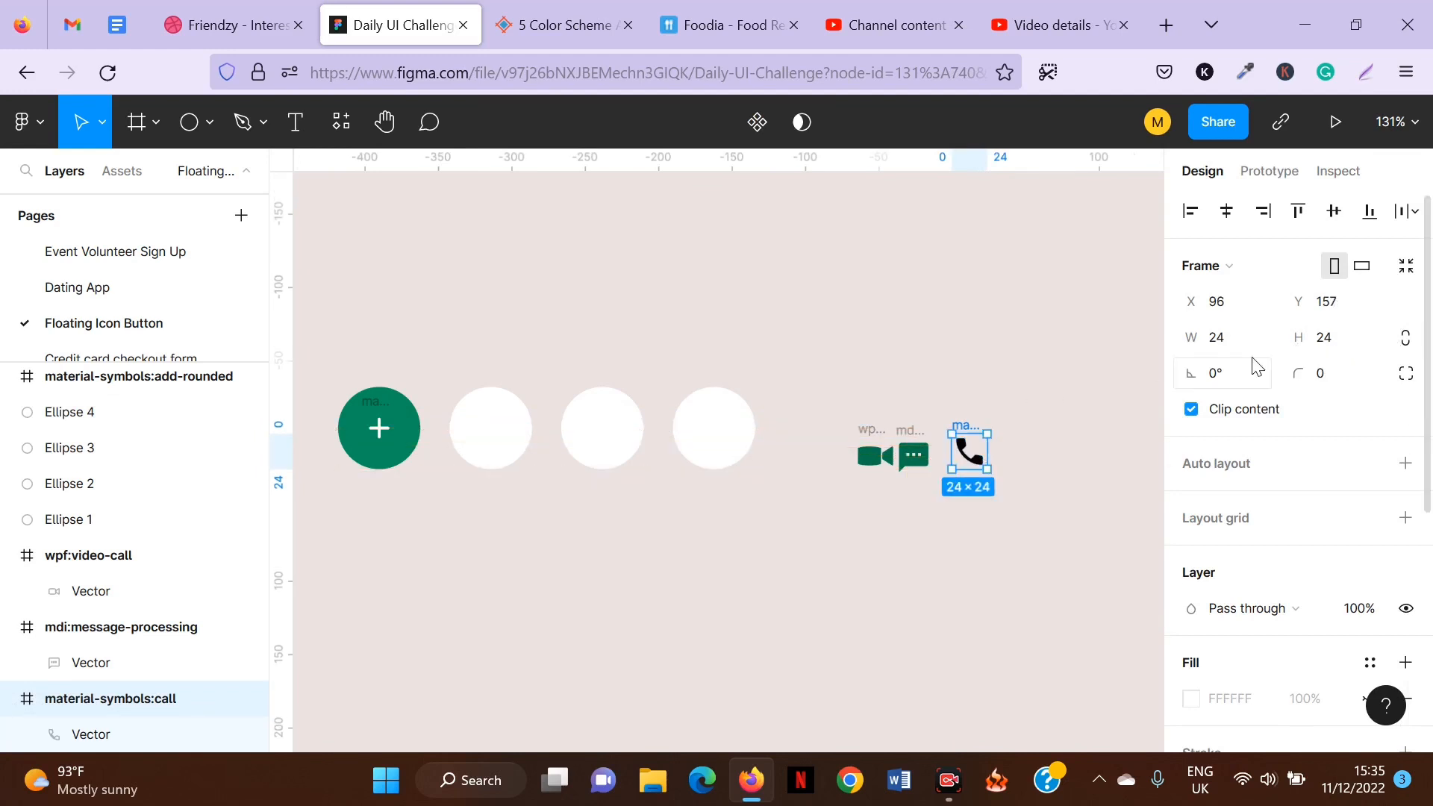
pyautogui.scroll(-5, 1305, 454)
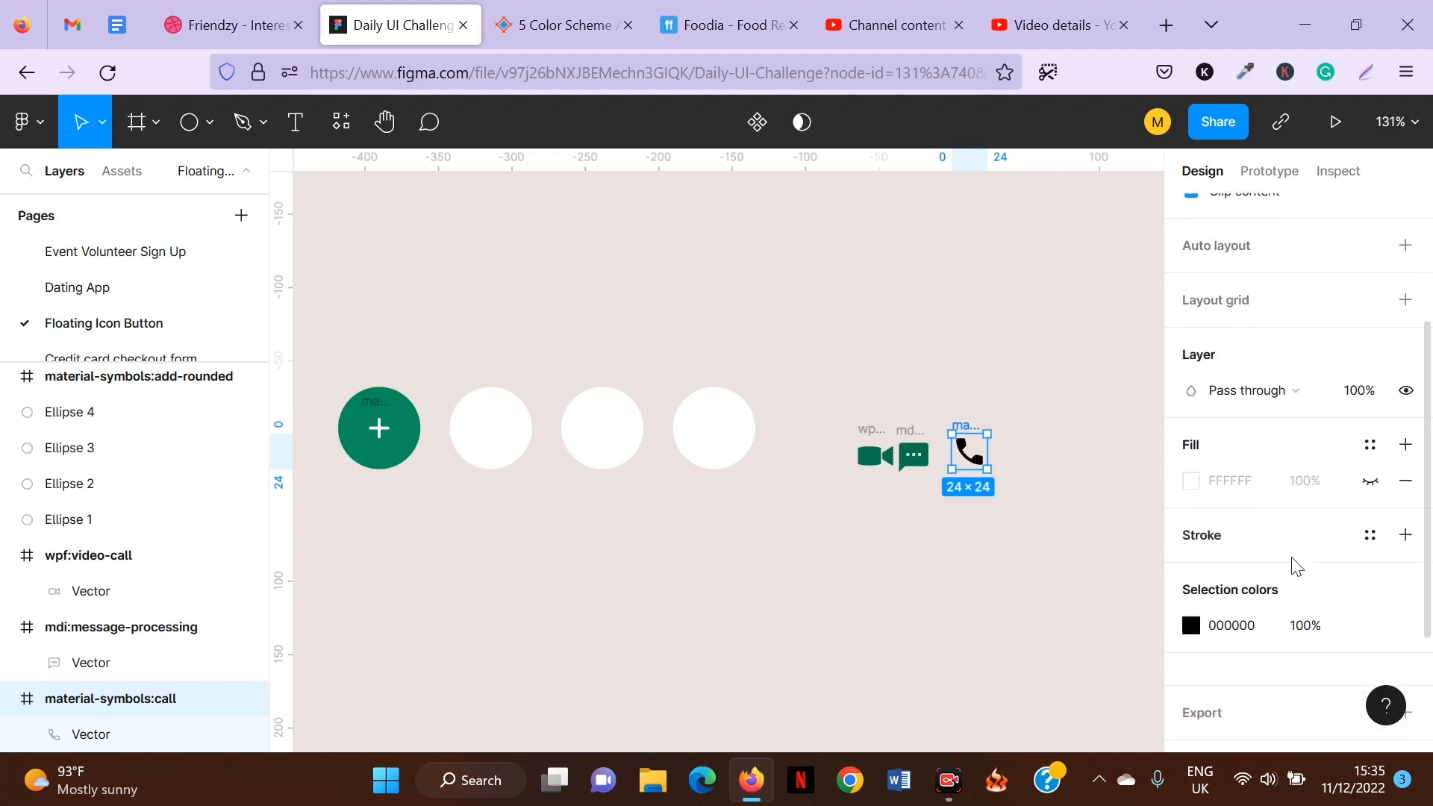
pyautogui.click(1191, 574)
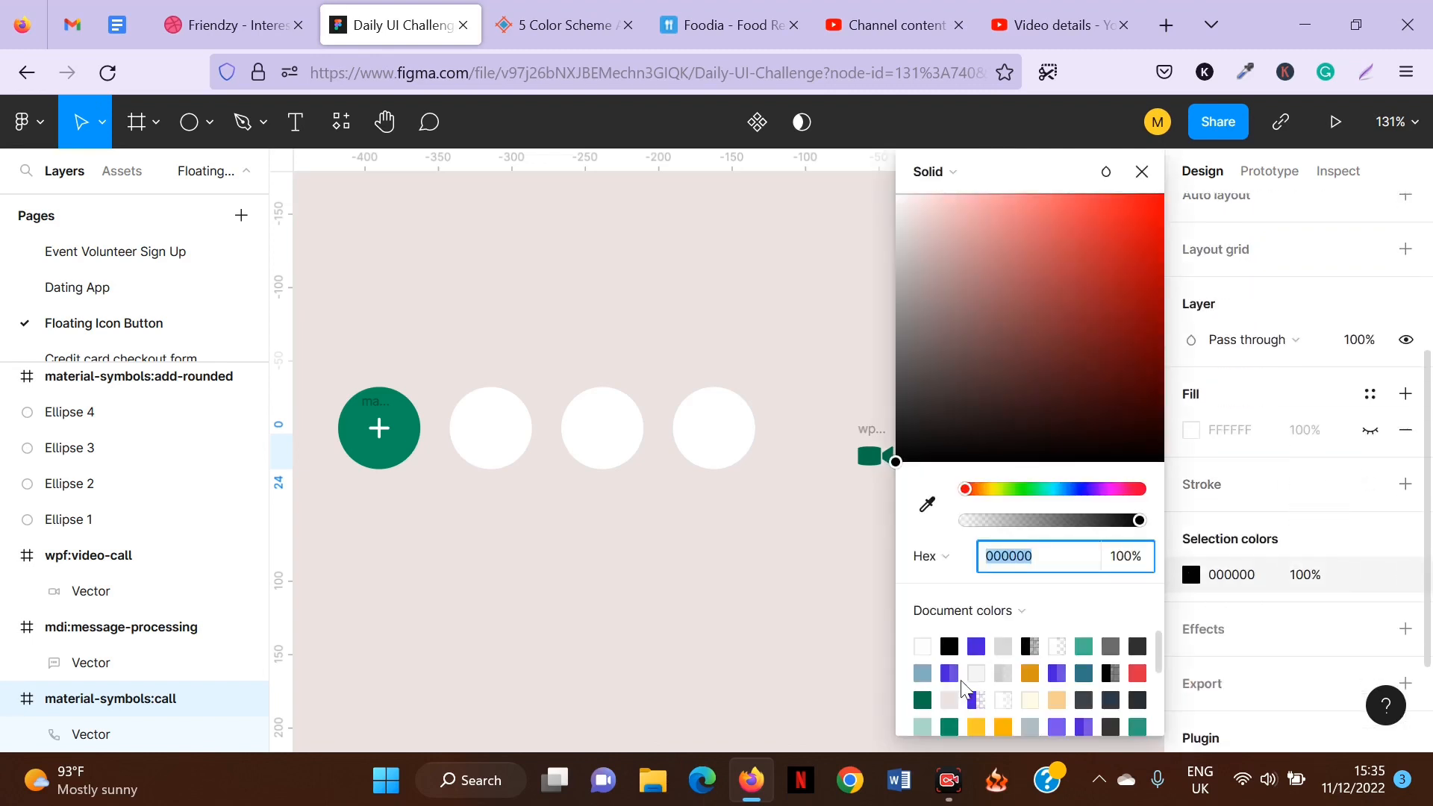
pyautogui.click(922, 700)
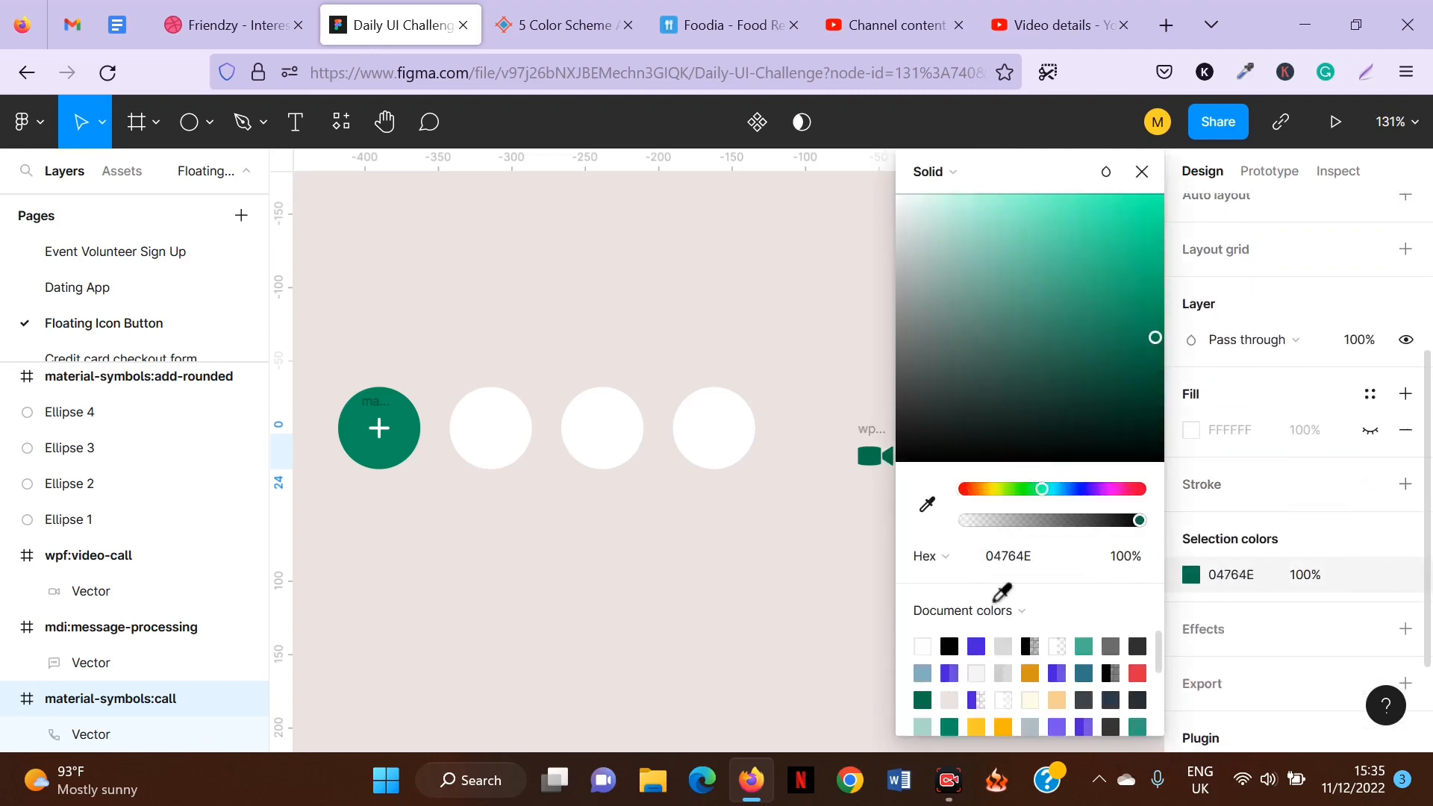
pyautogui.click(1143, 172)
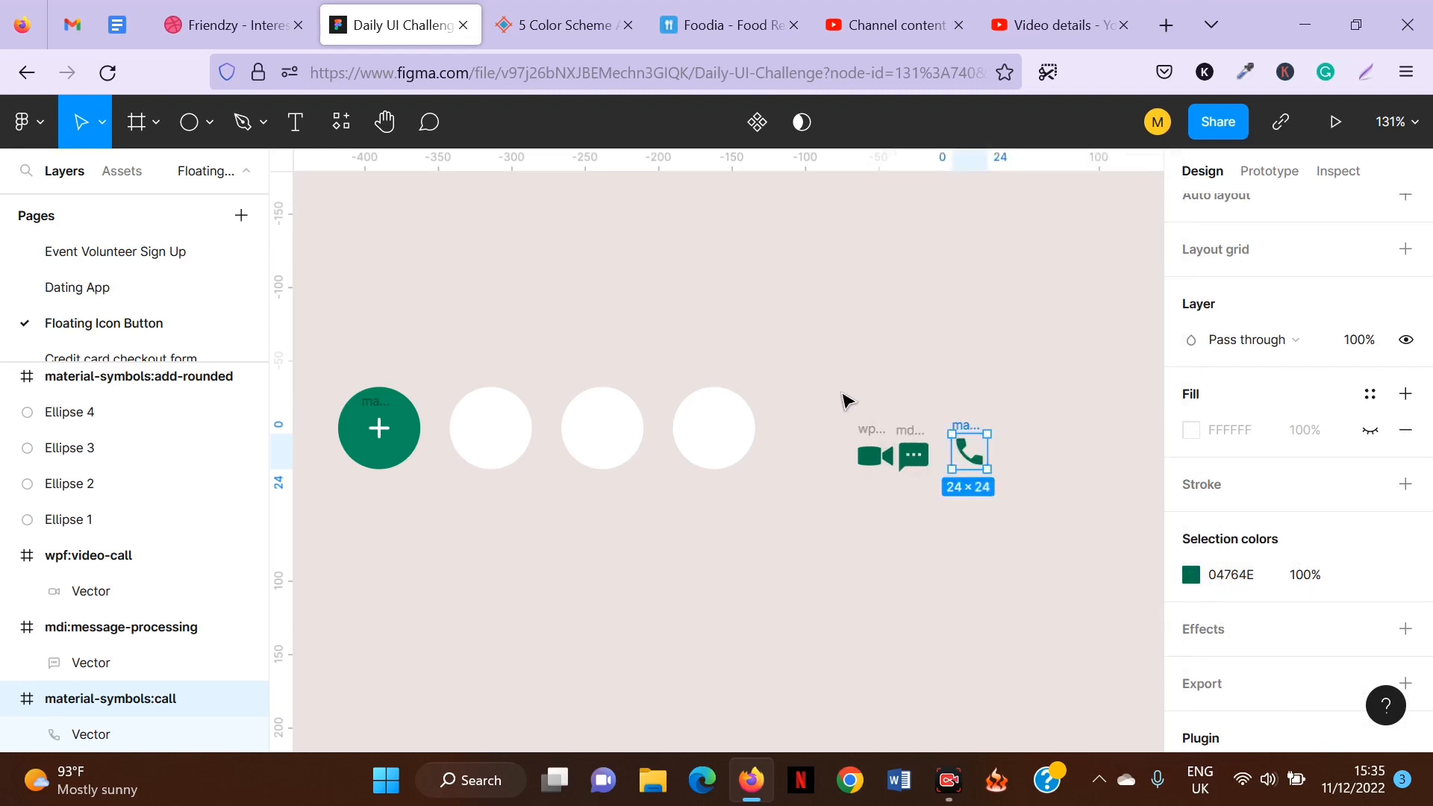
# Move the call icon onto the centre of the second circle and bring it in front of the circle.
pyautogui.click(846, 401)
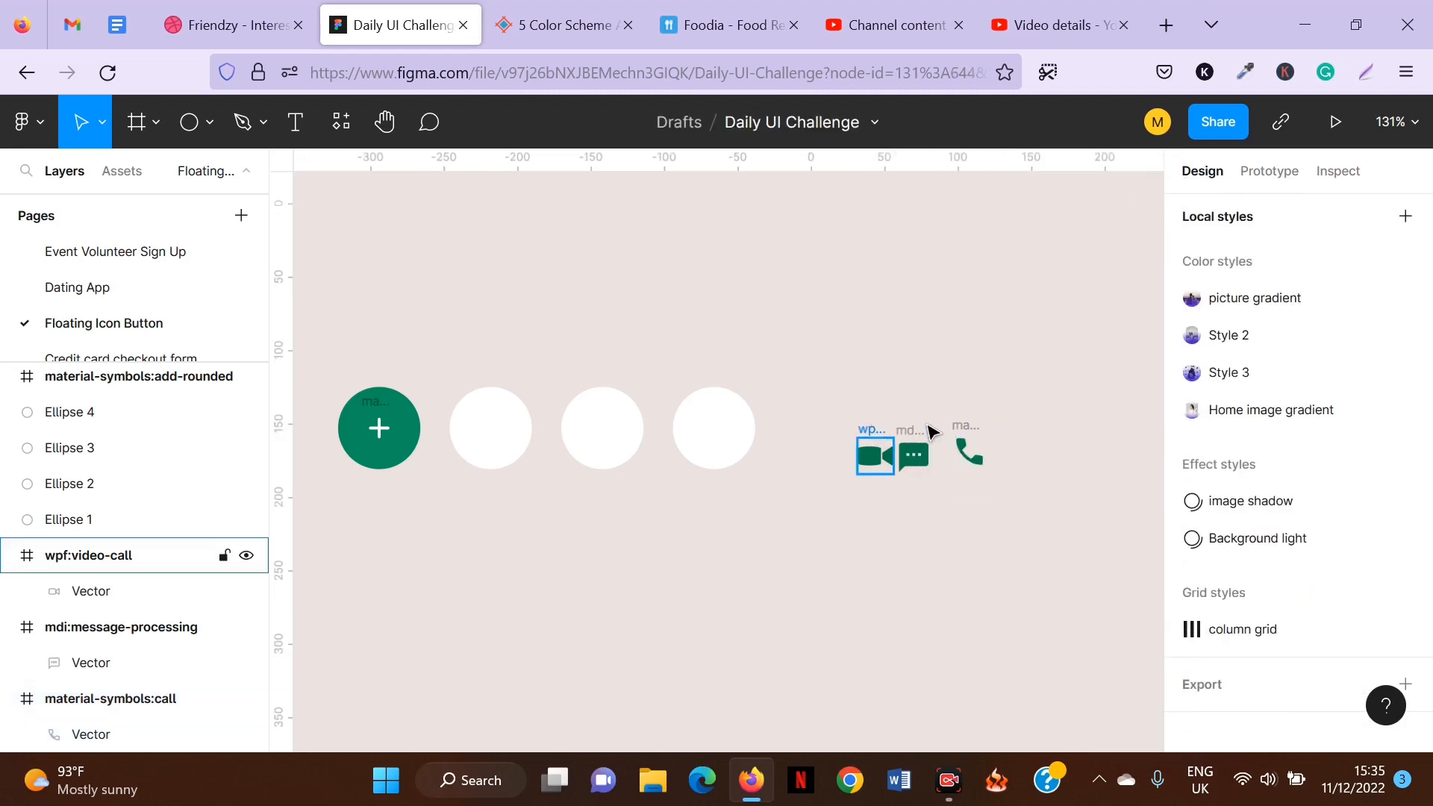
pyautogui.click(969, 451)
pyautogui.moveTo(968, 451); pyautogui.dragTo(496, 442)
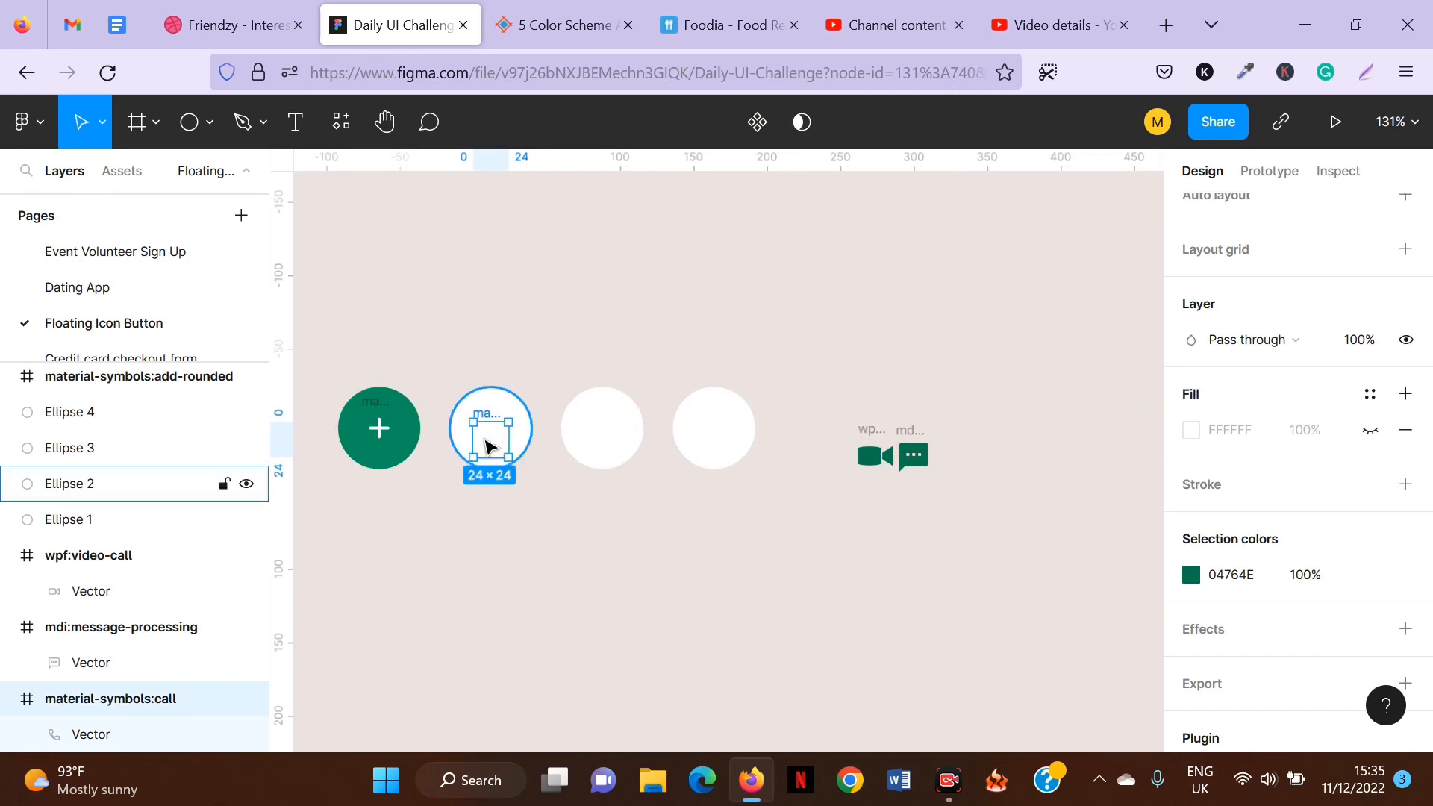
pyautogui.rightClick(485, 447)
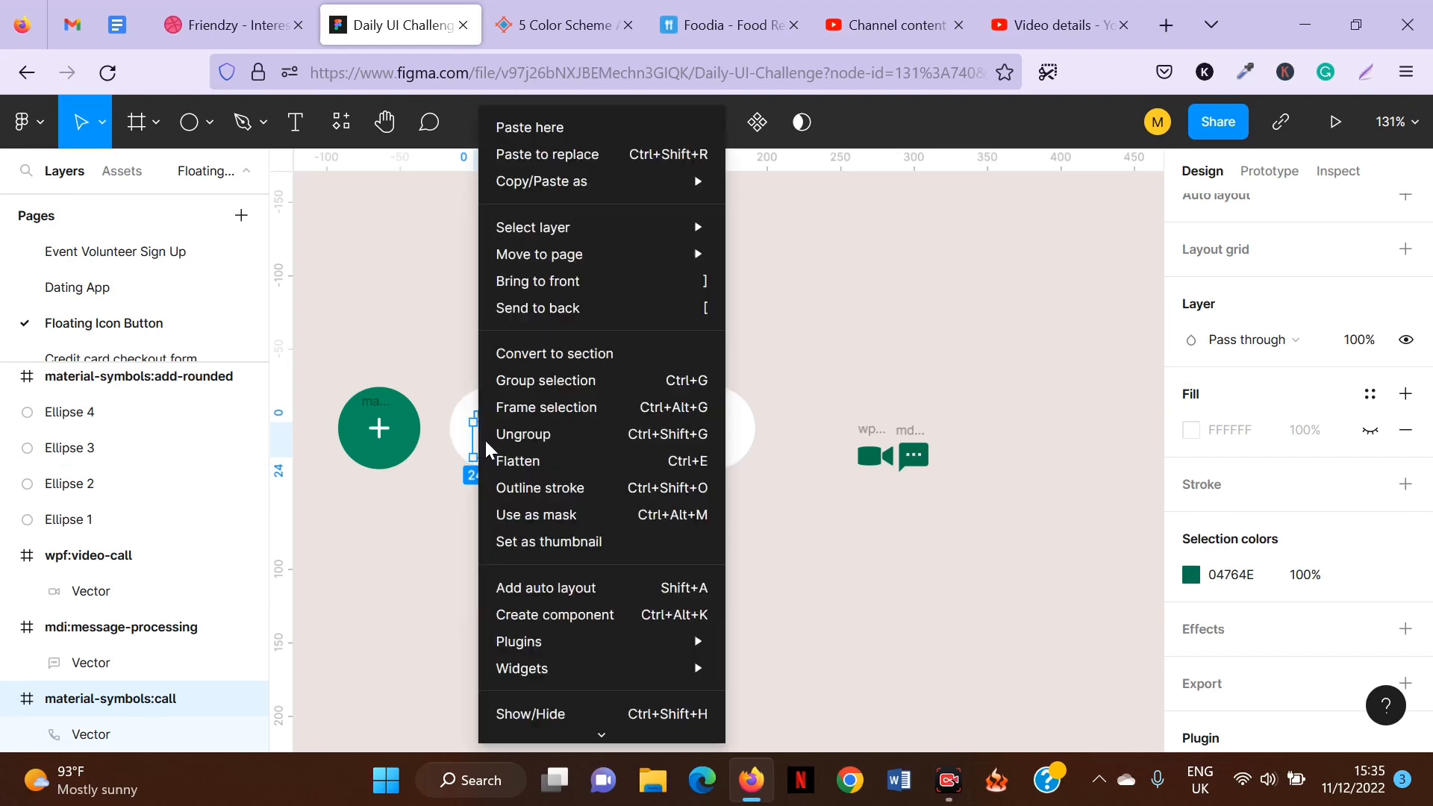
pyautogui.click(634, 284)
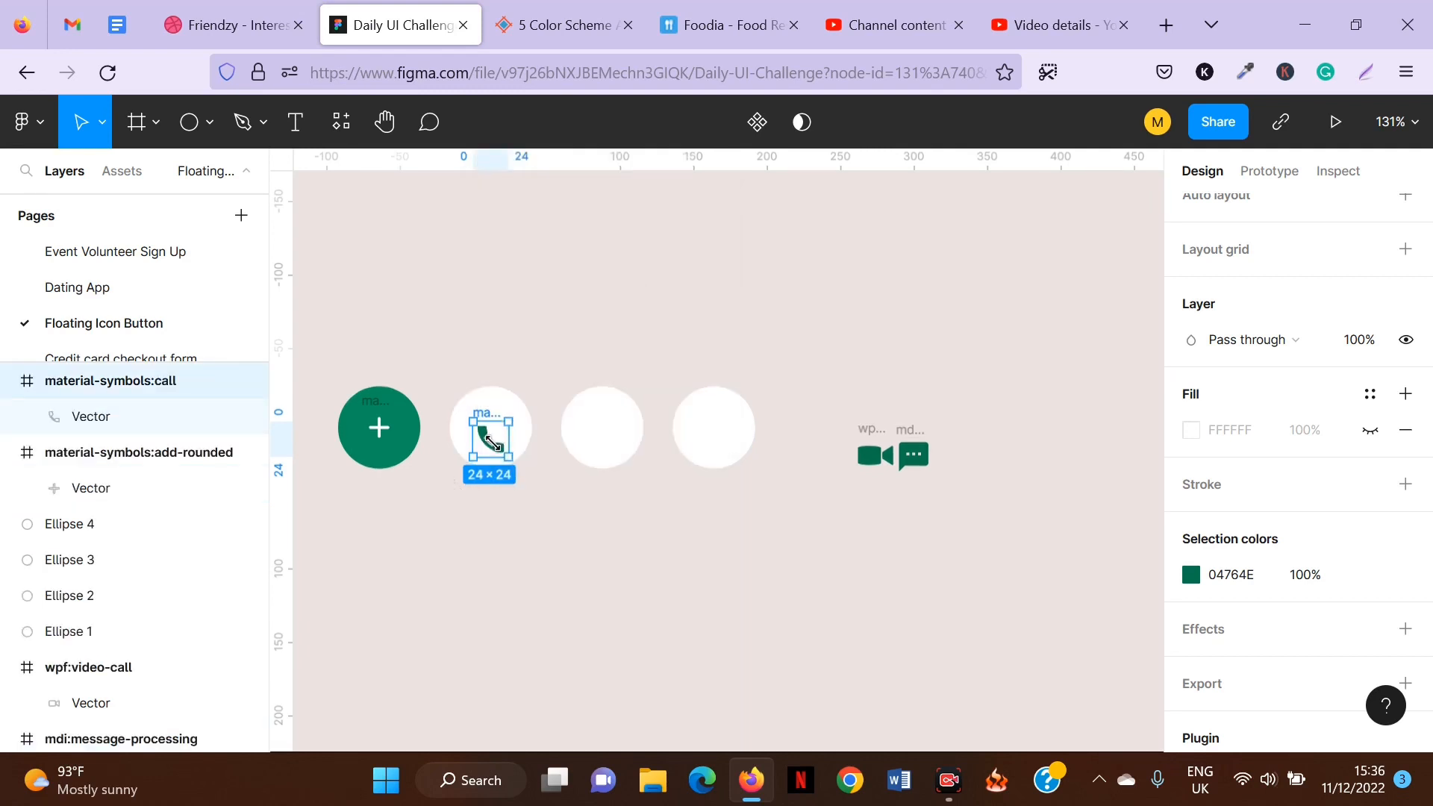
pyautogui.hotkey('ctrl', 'z')
pyautogui.hotkey('ctrl', 'shift', 'z')
pyautogui.moveTo(485, 451); pyautogui.dragTo(493, 435)
# Move the video-call icon onto the centre of the third circle.
pyautogui.click(875, 456)
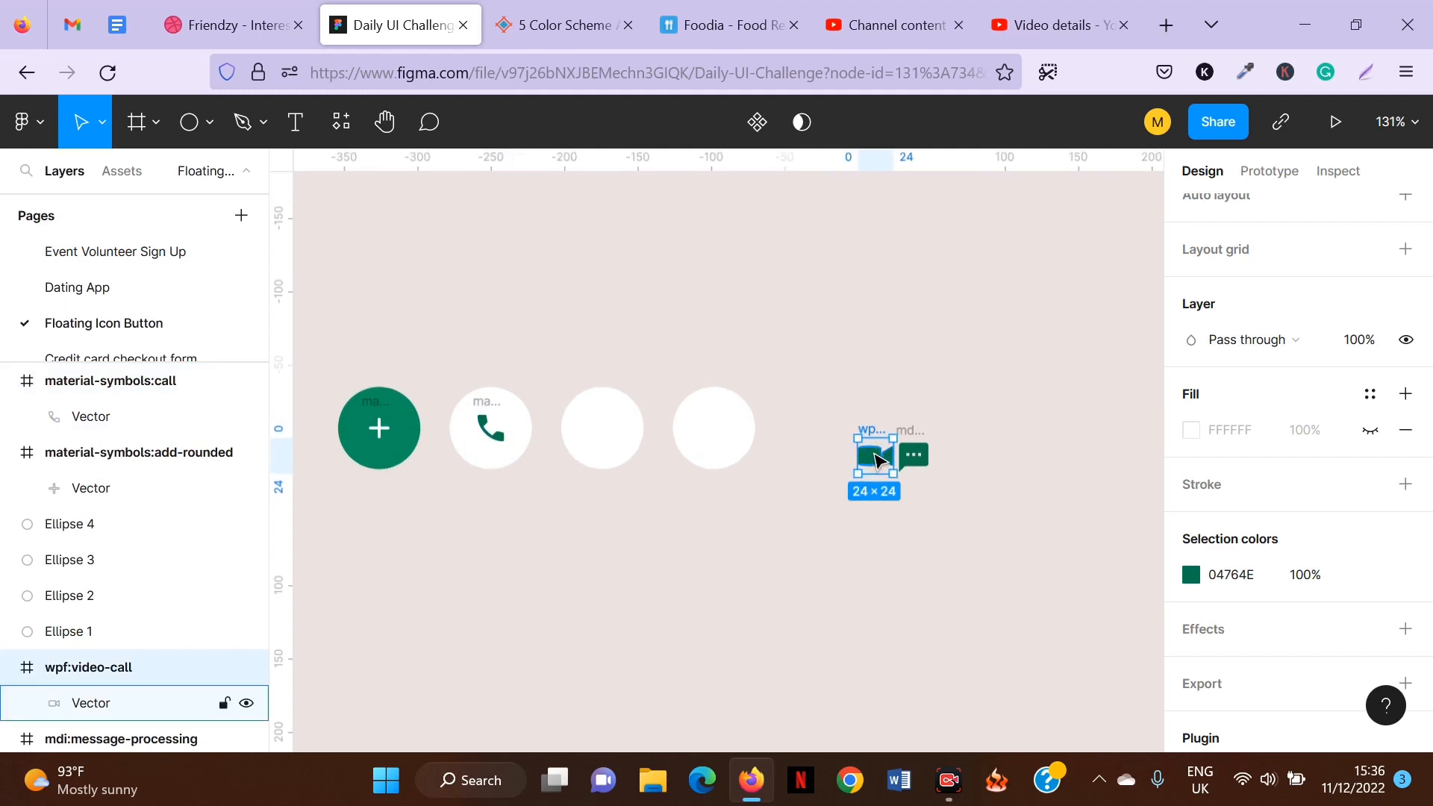
pyautogui.moveTo(875, 455); pyautogui.dragTo(602, 438)
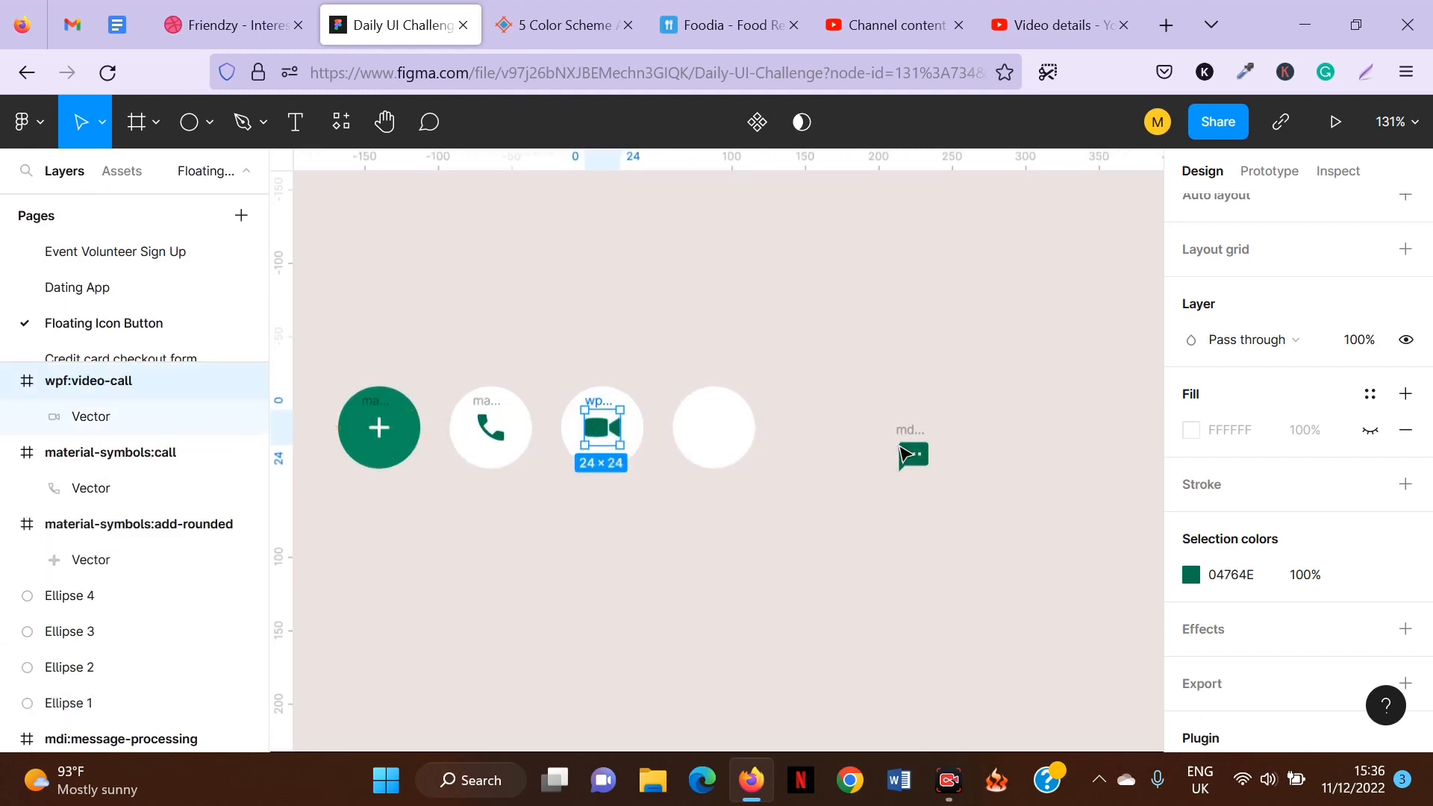
# Move the message icon onto the centre of the fourth circle.
pyautogui.click(917, 442)
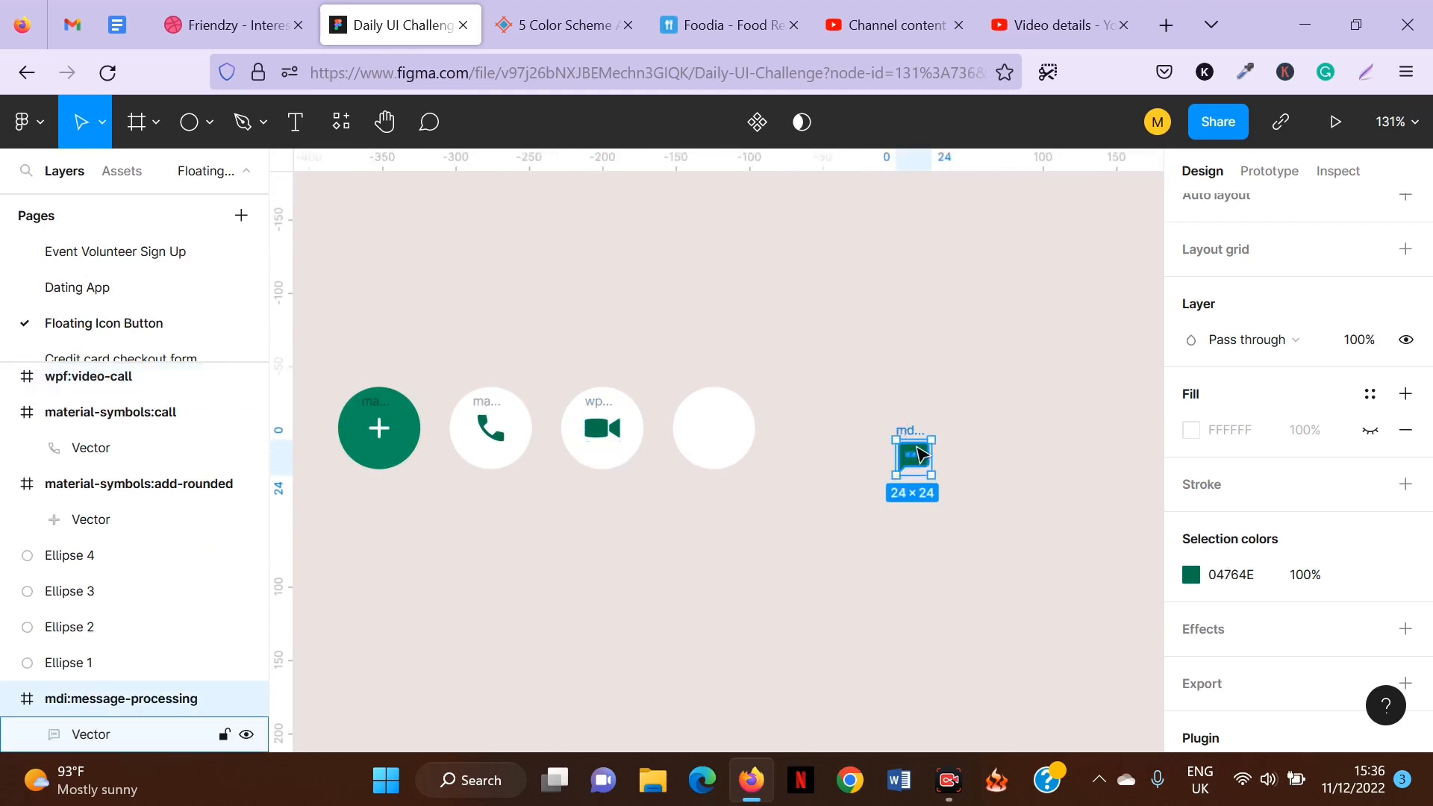
pyautogui.moveTo(917, 442); pyautogui.dragTo(714, 433)
pyautogui.moveTo(602, 431); pyautogui.dragTo(594, 436)
pyautogui.hotkey('ctrl', 'z')
pyautogui.click(593, 403)
pyautogui.click(646, 340)
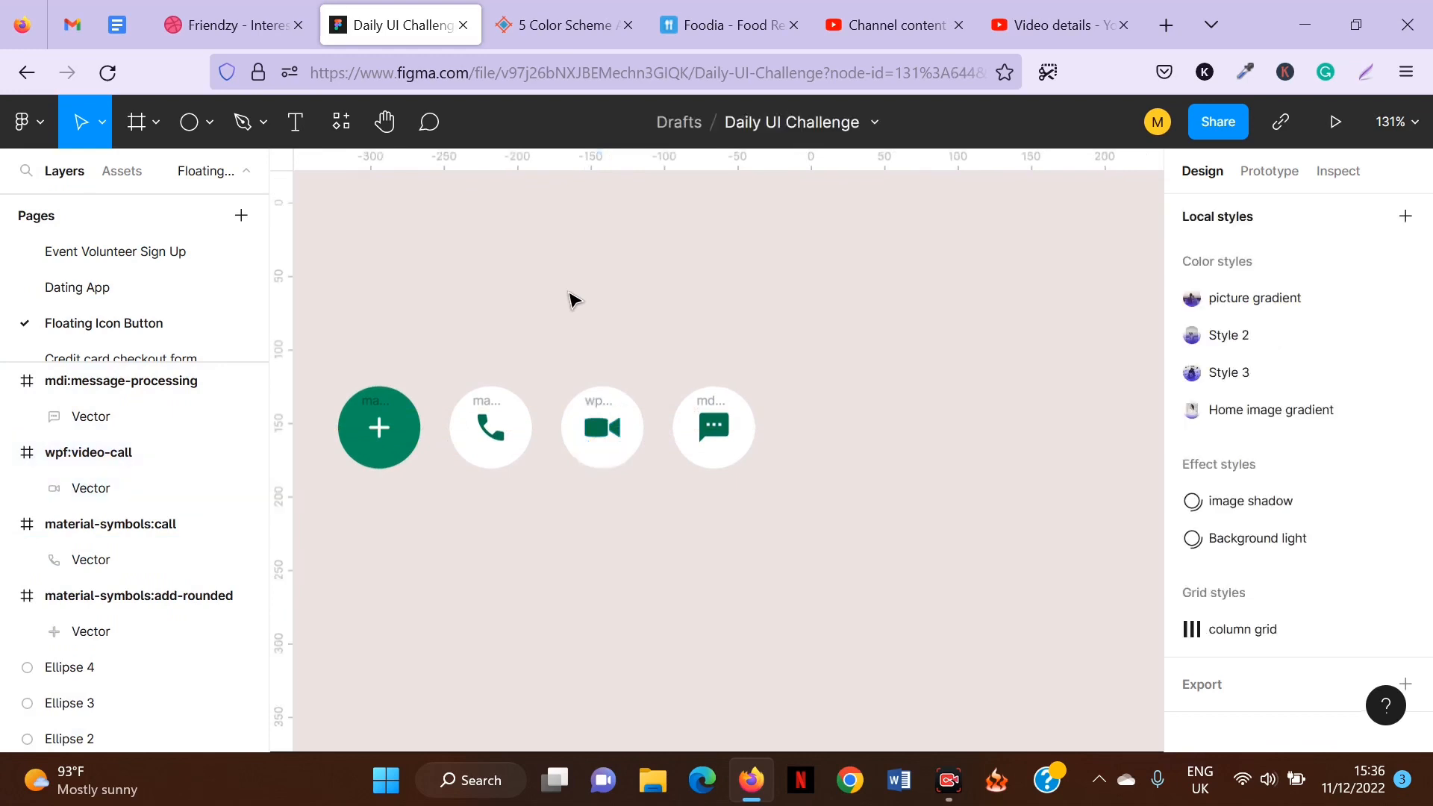
# Group the plus icon together with the green circle behind it.
pyautogui.moveTo(664, 306); pyautogui.dragTo(719, 312)
pyautogui.hscroll(-3, 719, 312)
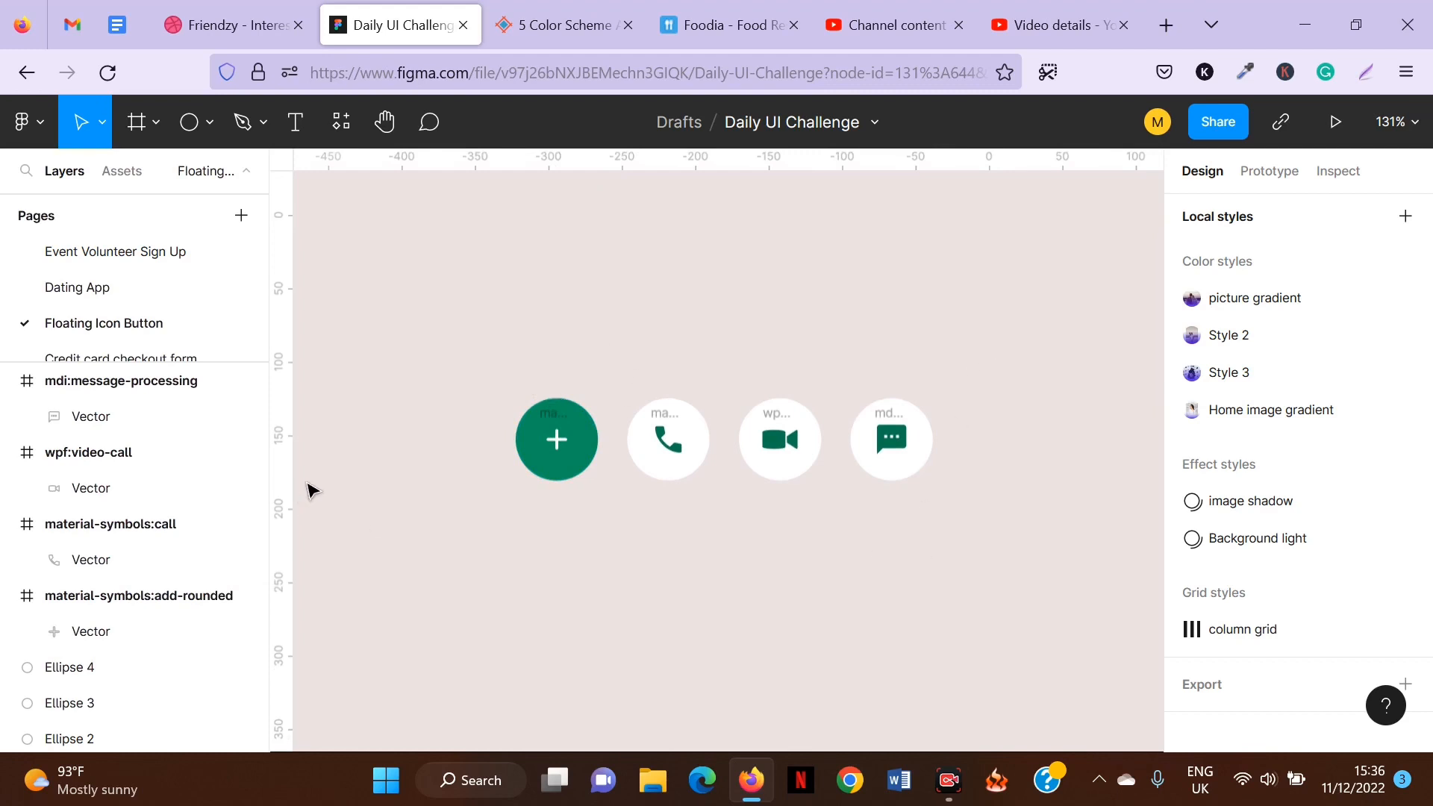
pyautogui.click(553, 423)
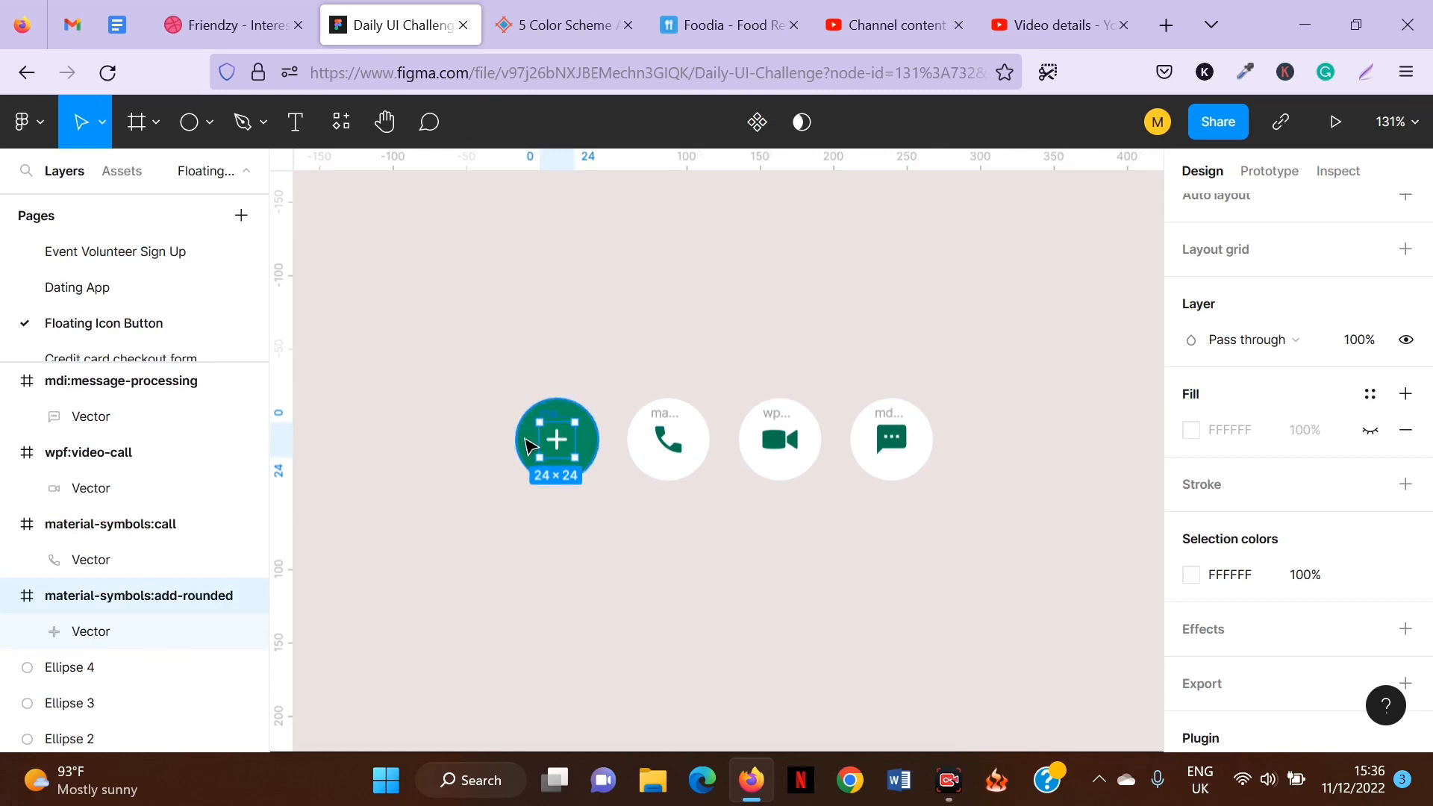
pyautogui.keyDown('shift'); pyautogui.click(527, 446); pyautogui.keyUp('shift')
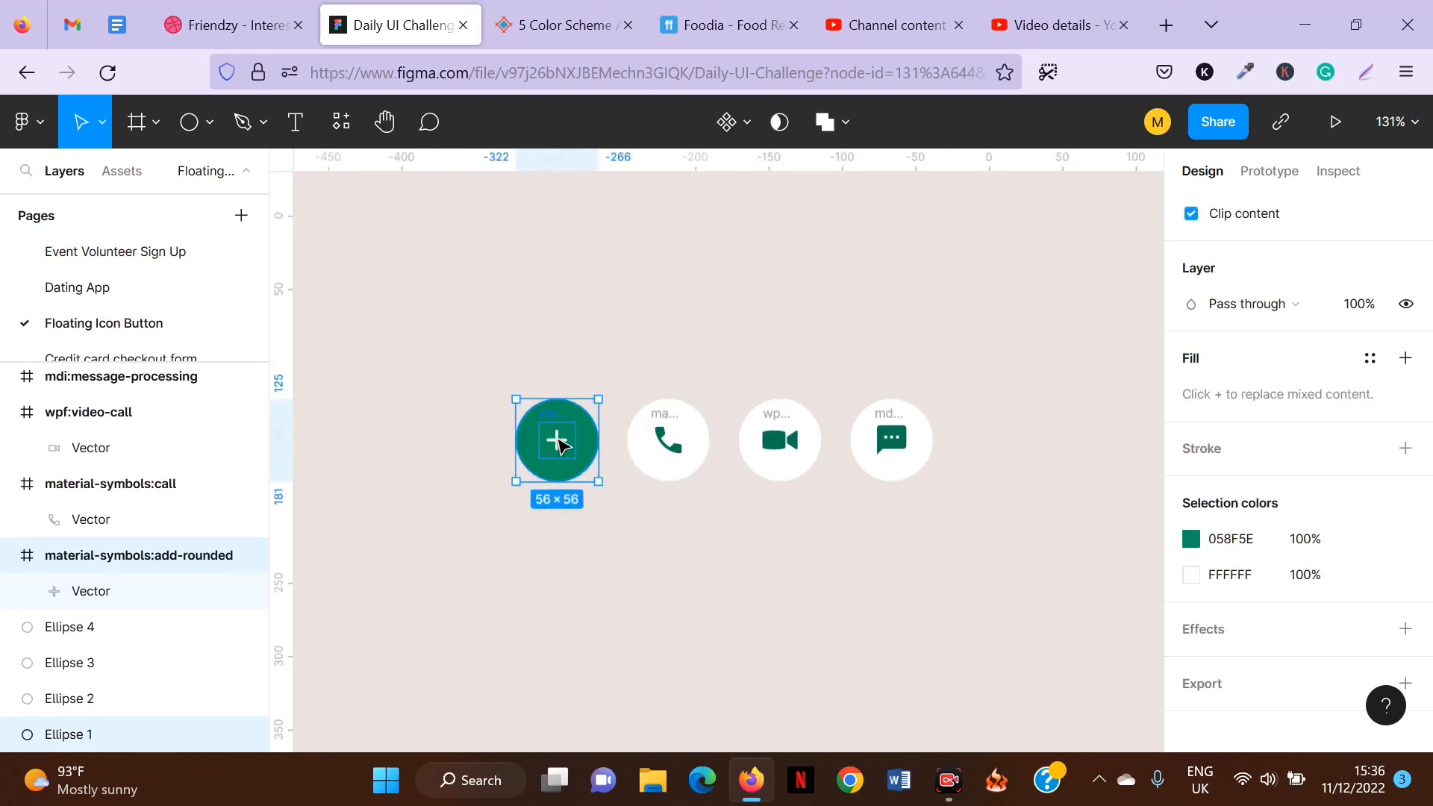
pyautogui.hotkey('ctrl', 'g')
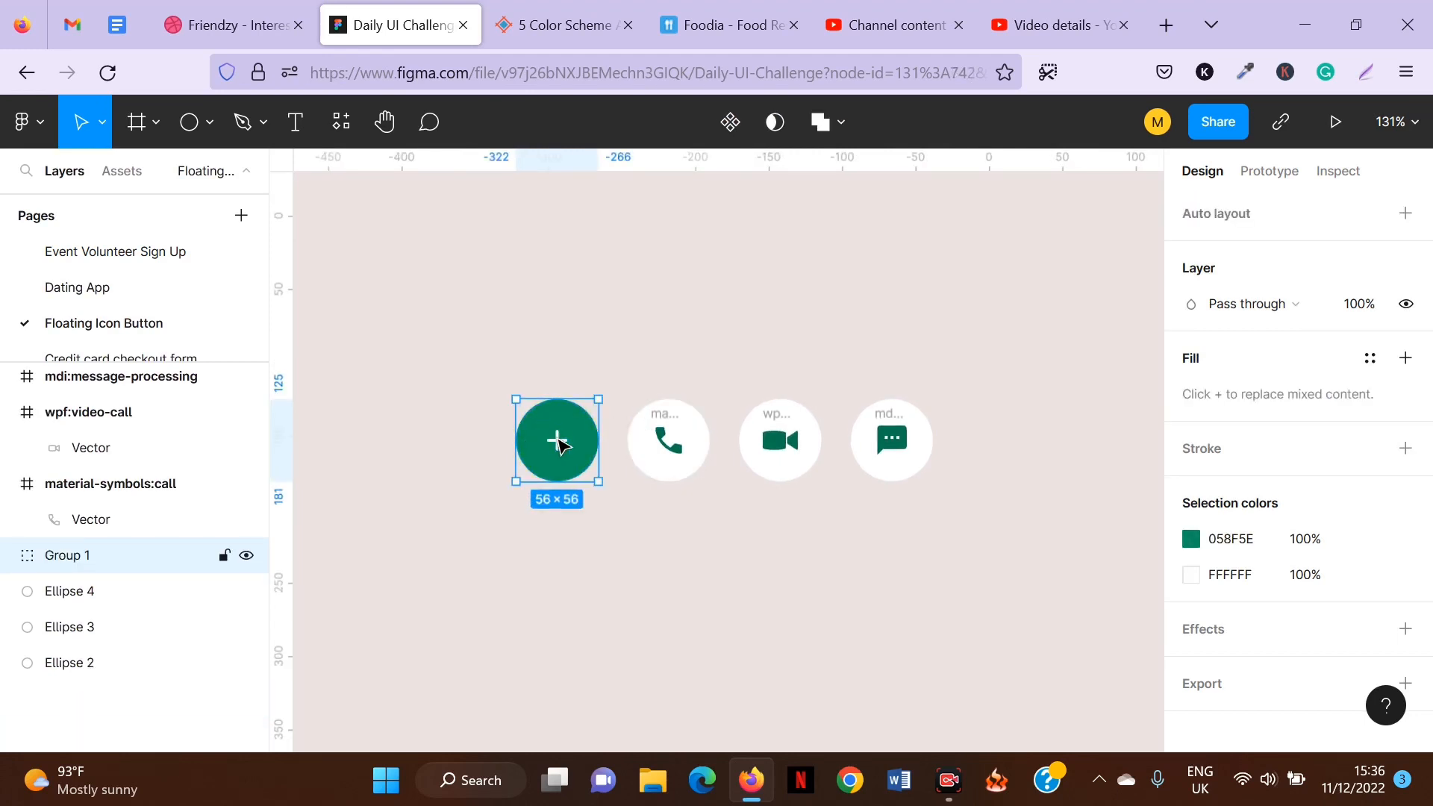
# Group the call icon together with the second circle.
pyautogui.click(667, 418)
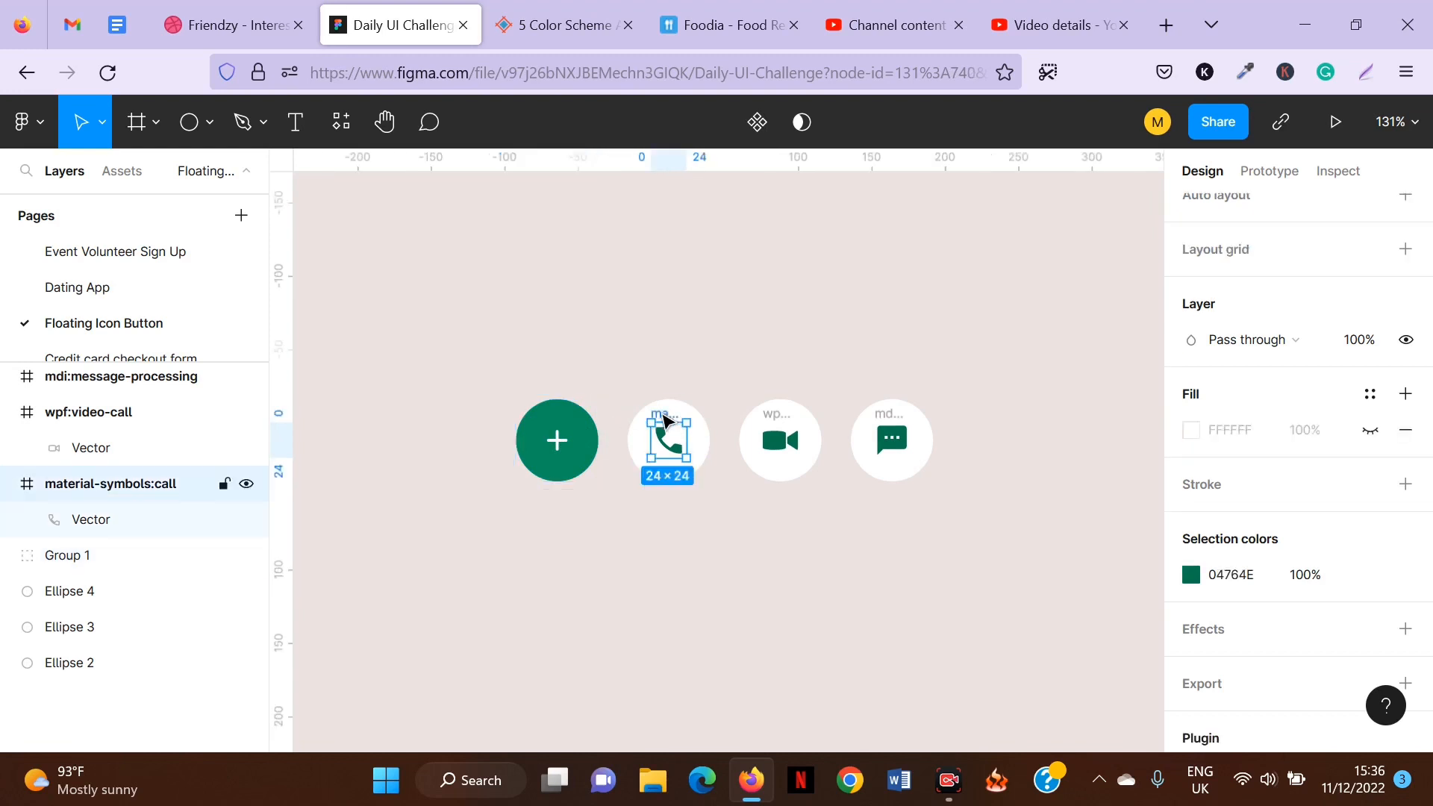
pyautogui.keyDown('shift'); pyautogui.click(638, 451); pyautogui.keyUp('shift')
pyautogui.hotkey('shift', 'g')
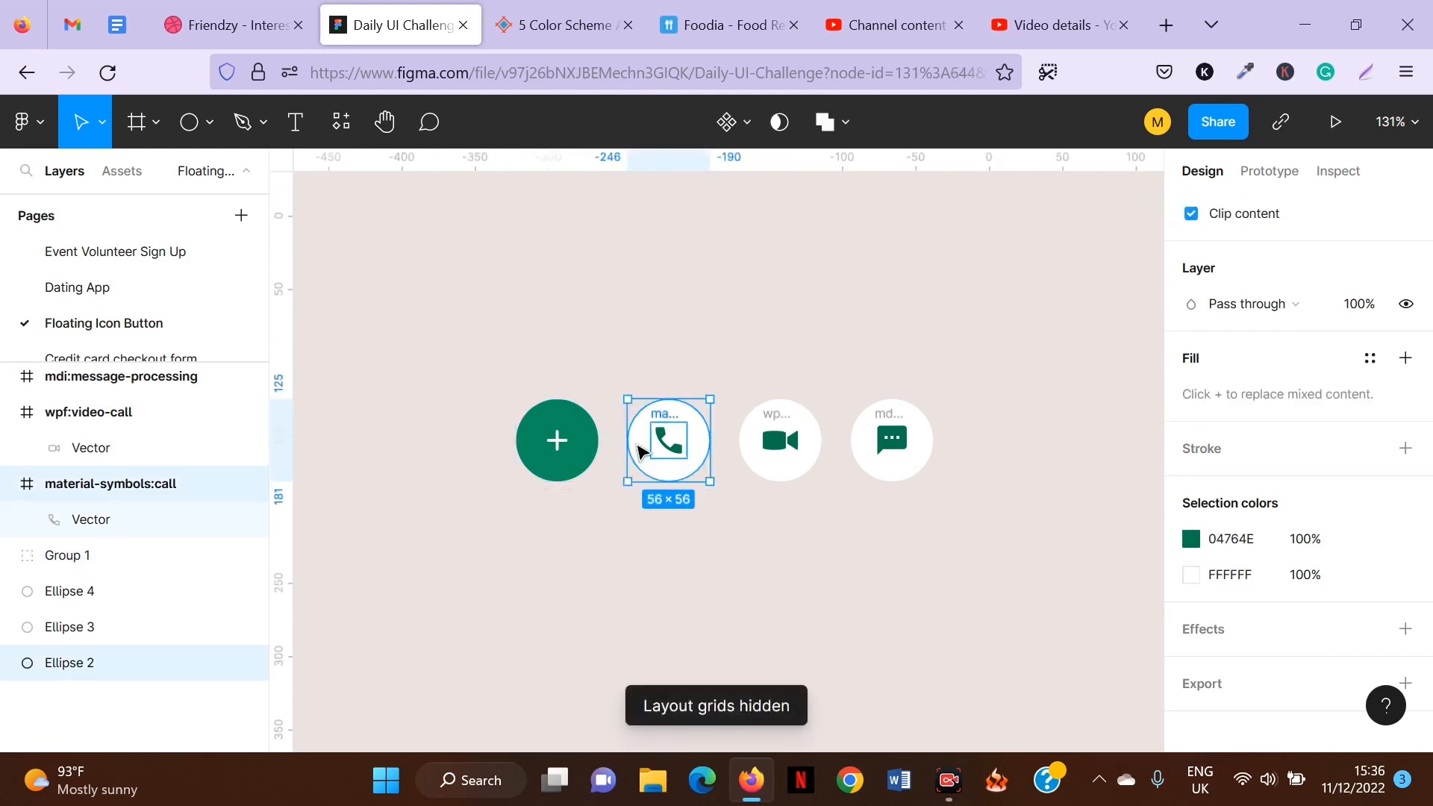
pyautogui.hotkey('ctrl', 'g')
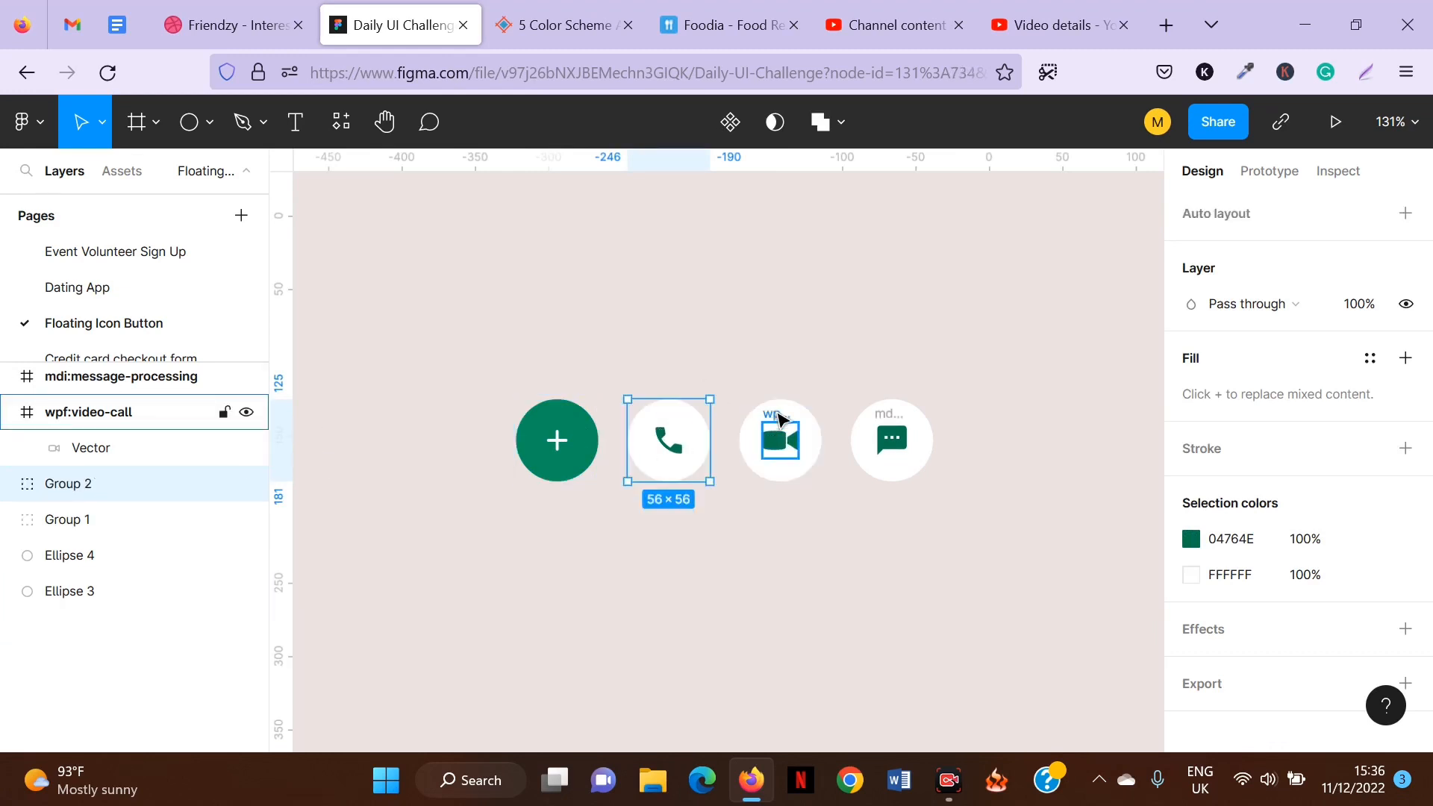
# Group the video-call icon together with the third circle behind it.
pyautogui.click(777, 425)
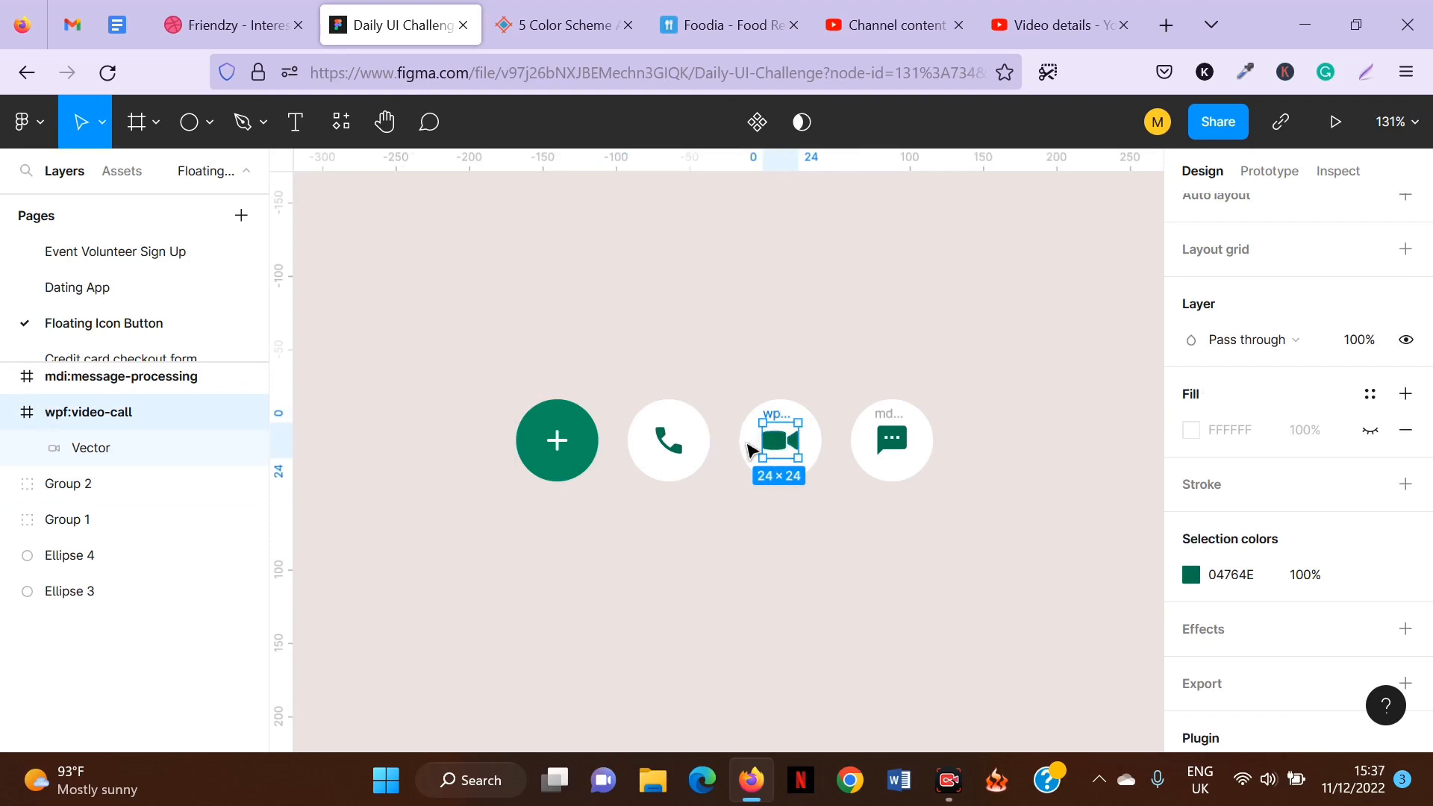
pyautogui.keyDown('shift'); pyautogui.click(750, 450); pyautogui.keyUp('shift')
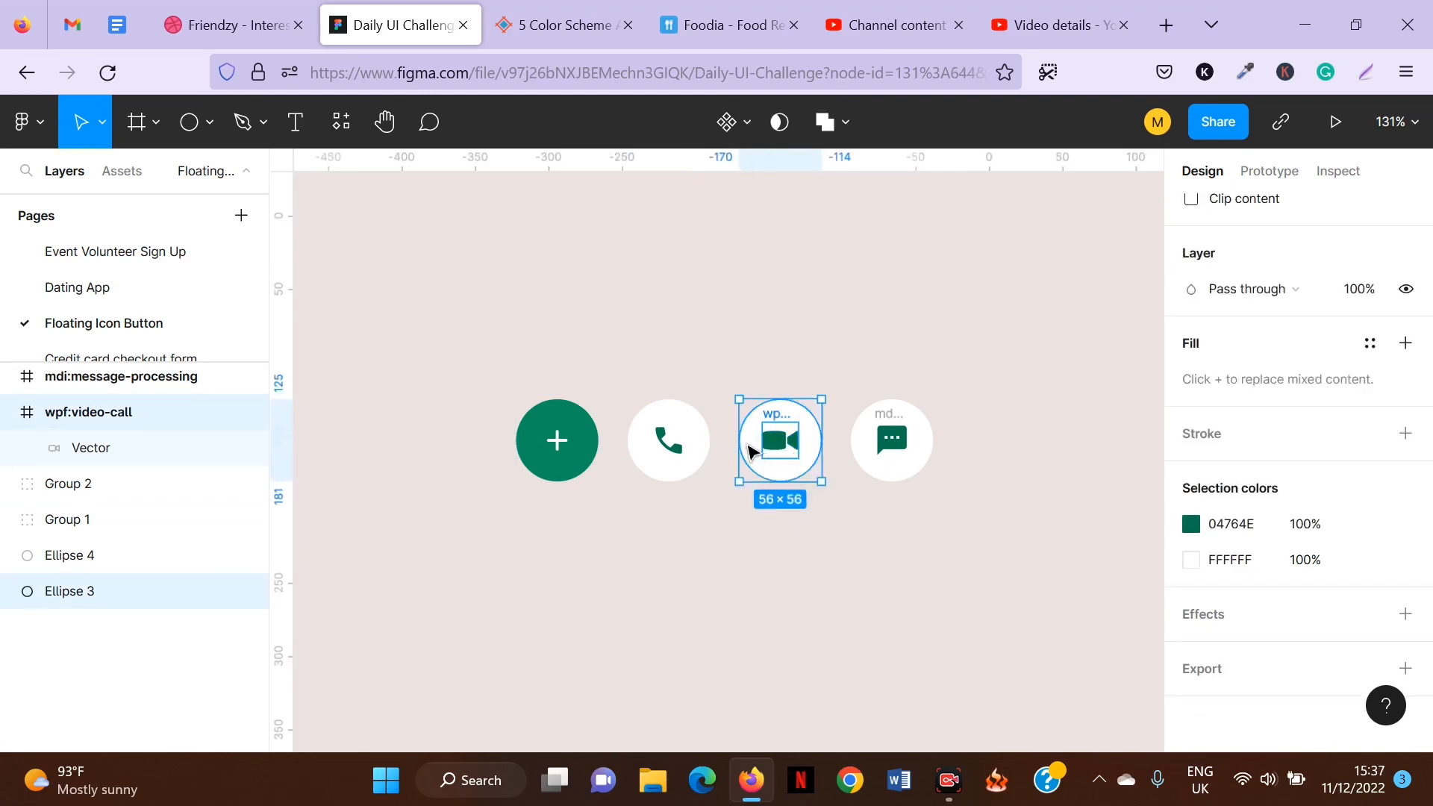
pyautogui.hotkey('ctrl', 'g')
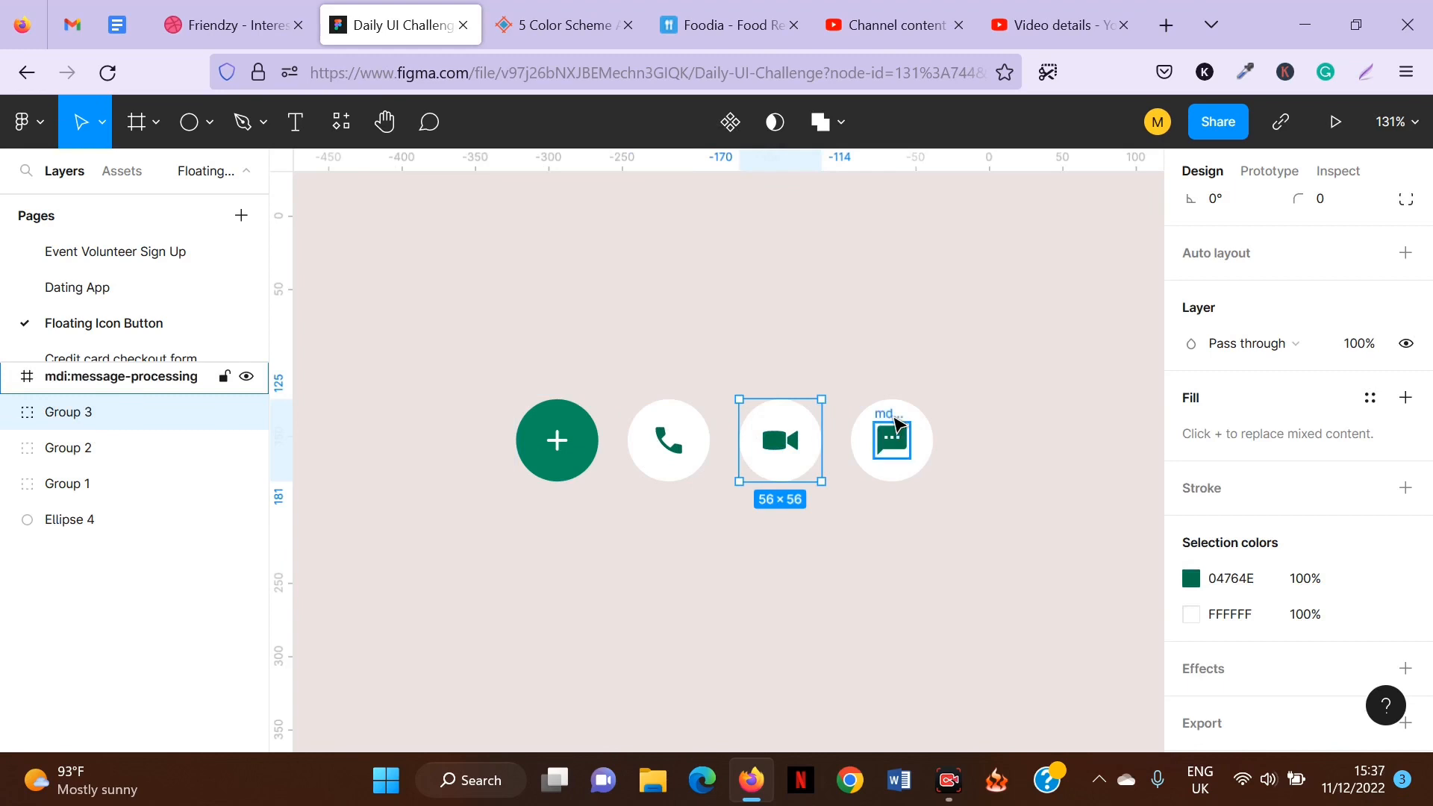
# Group the message icon together with the fourth circle behind it.
pyautogui.keyDown('shift'); pyautogui.click(896, 423); pyautogui.keyUp('shift')
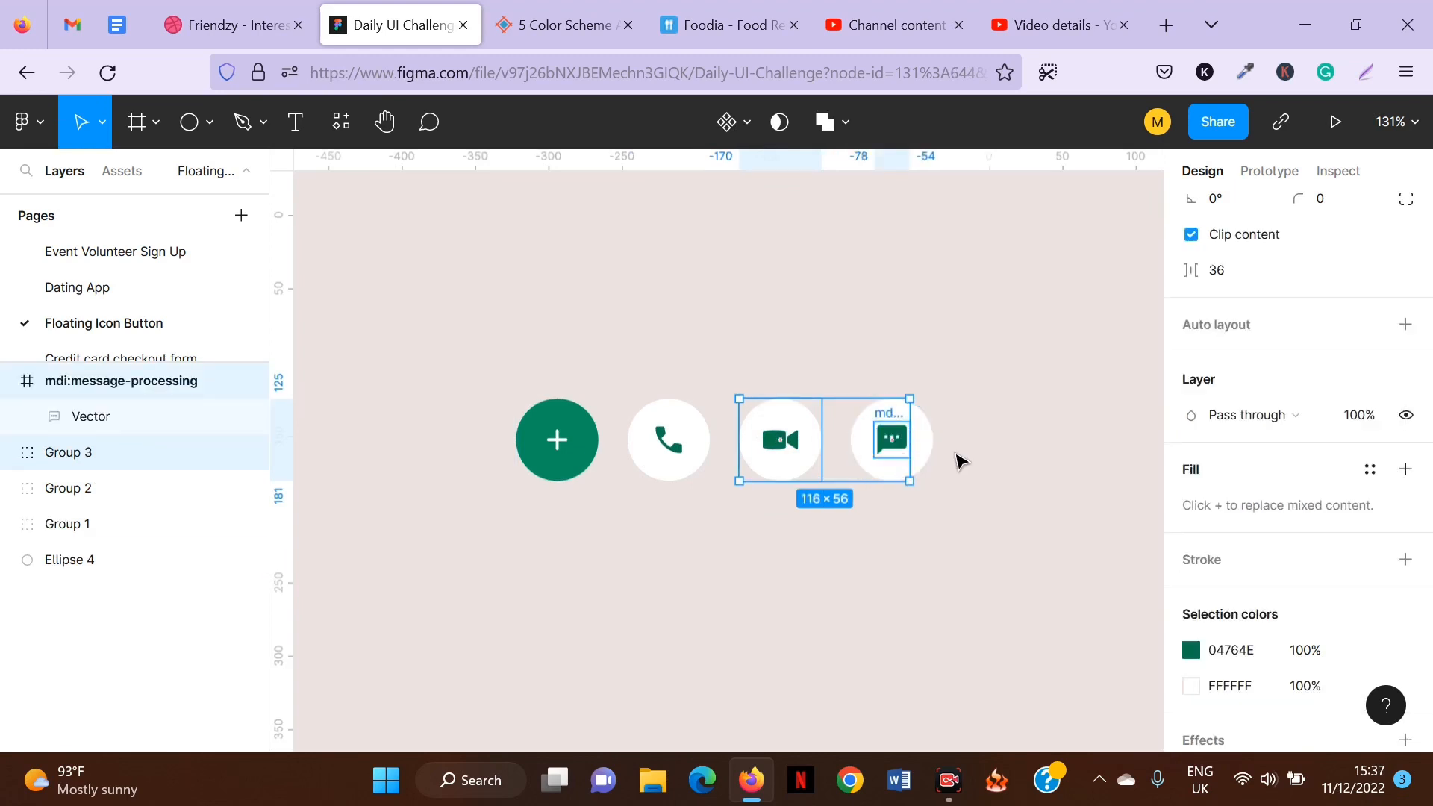
pyautogui.click(929, 463)
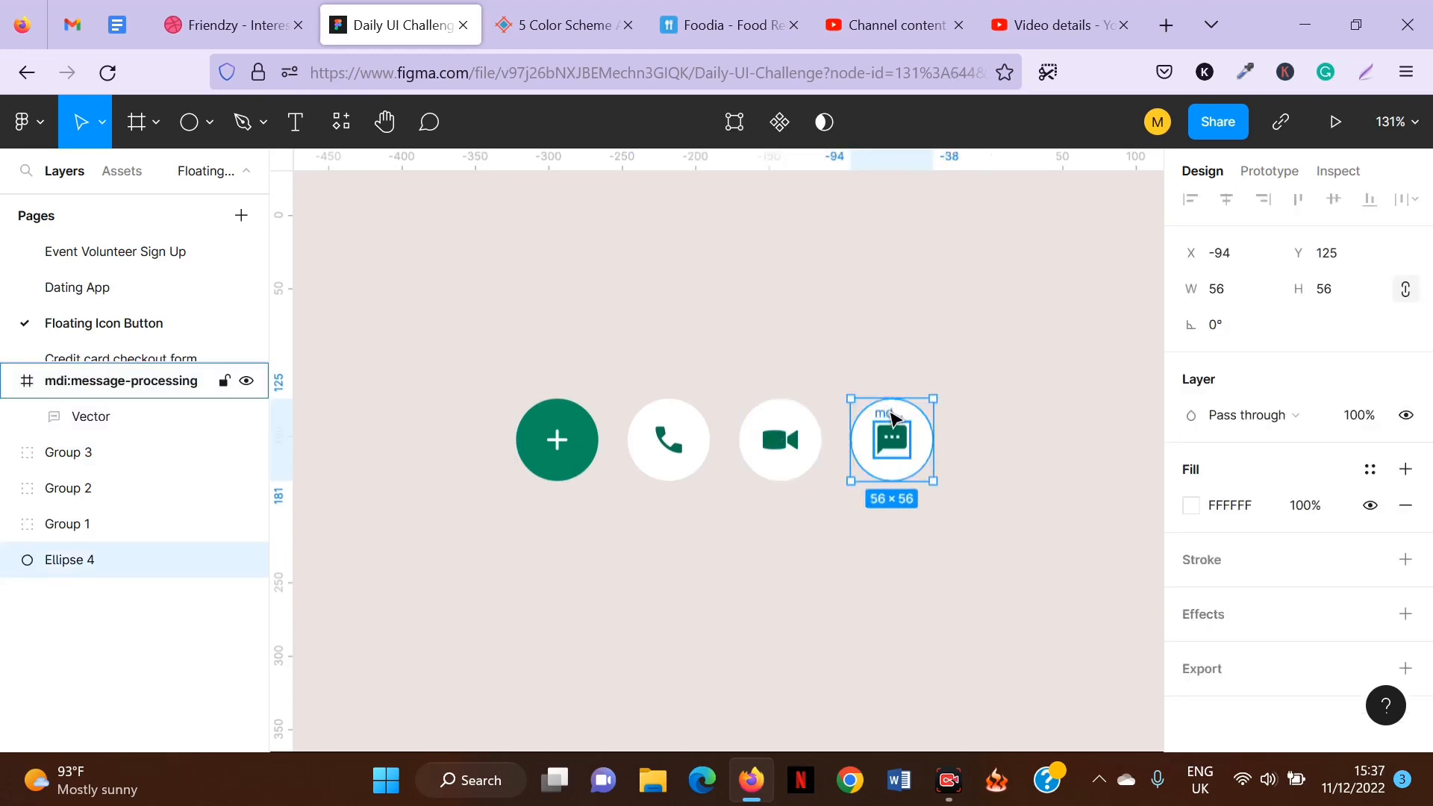
pyautogui.keyDown('shift'); pyautogui.click(892, 418); pyautogui.keyUp('shift')
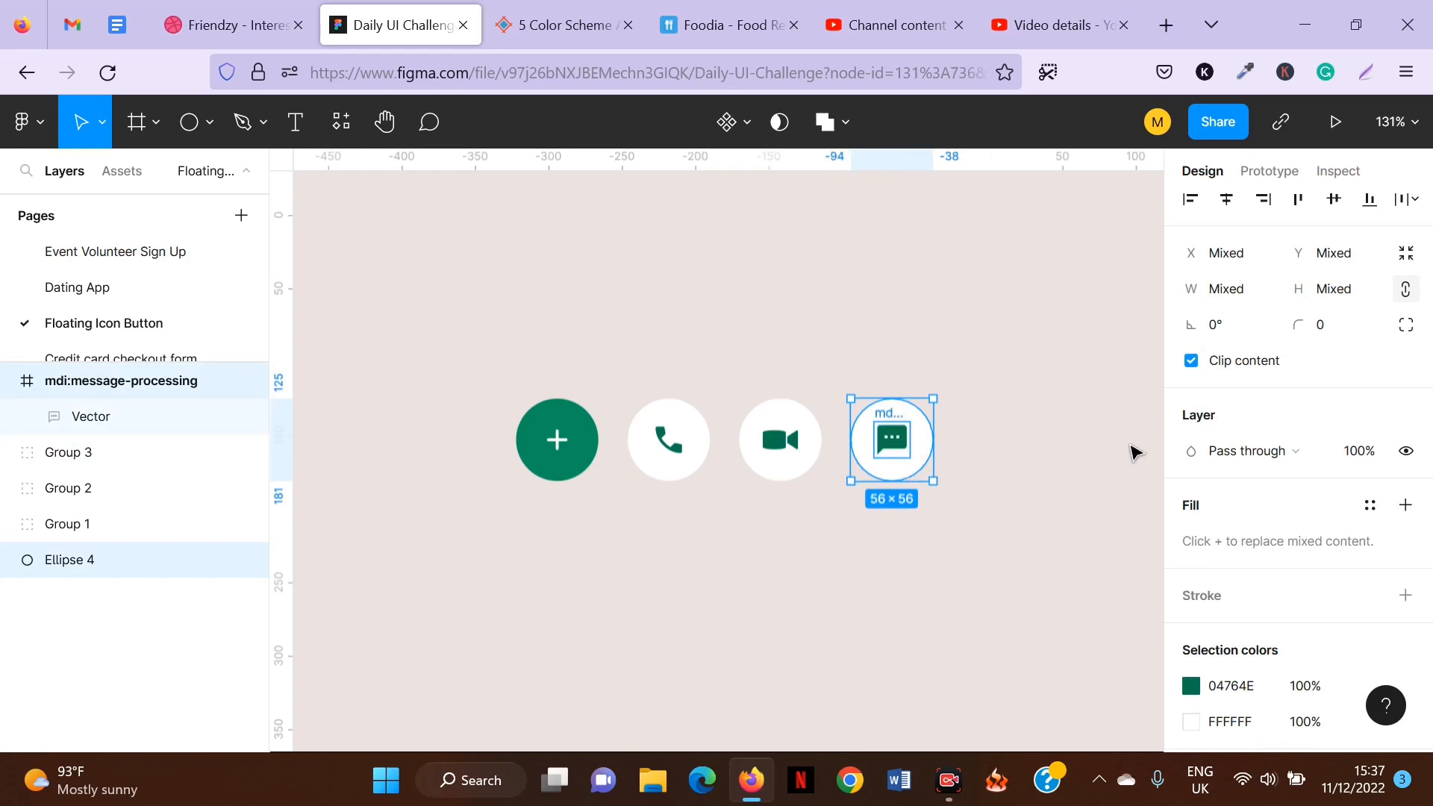
pyautogui.hotkey('ctrl', 'g')
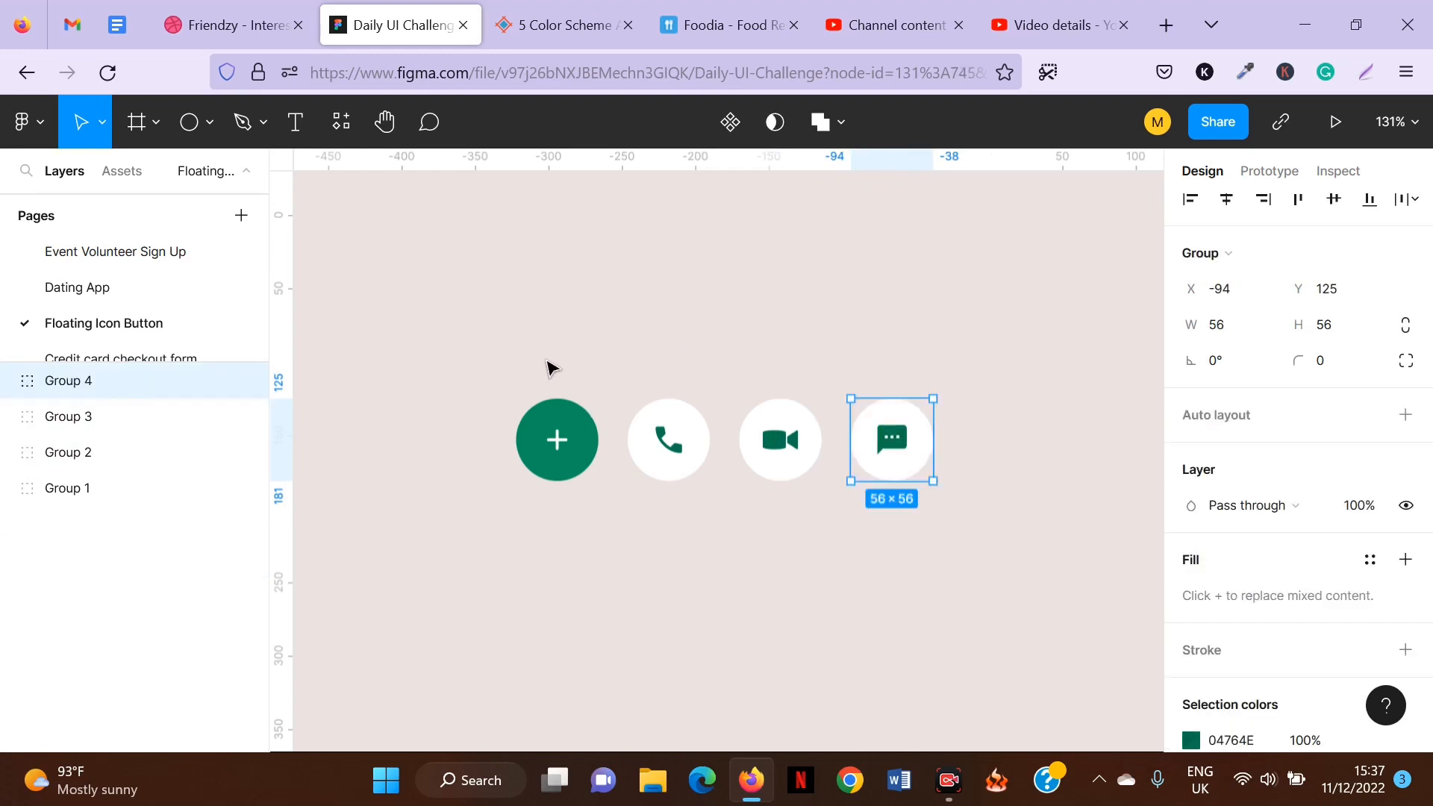
# Move the call button group directly above the plus button.
pyautogui.click(550, 367)
pyautogui.moveTo(645, 362); pyautogui.dragTo(961, 523)
pyautogui.click(694, 345)
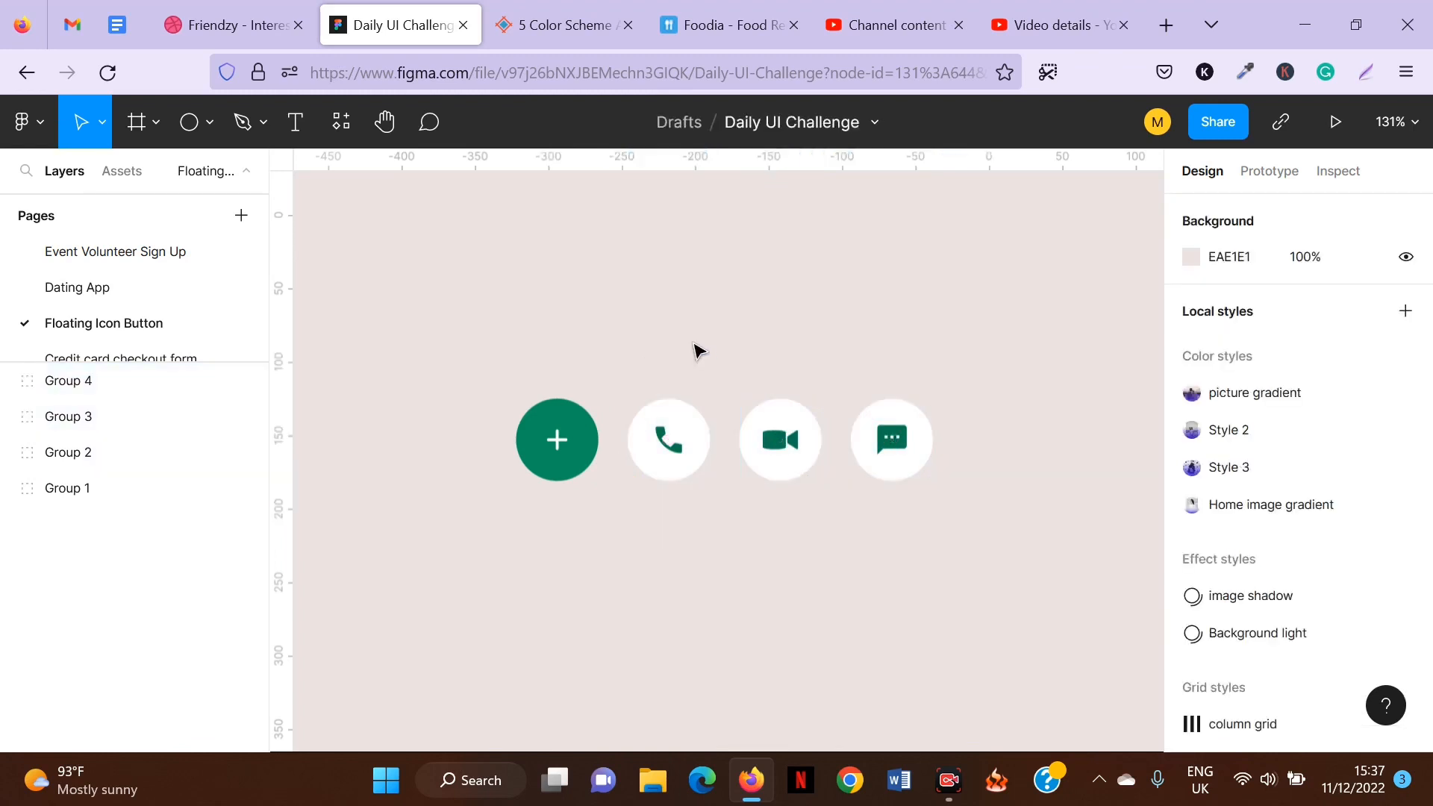
pyautogui.click(663, 434)
pyautogui.moveTo(669, 437); pyautogui.dragTo(566, 344)
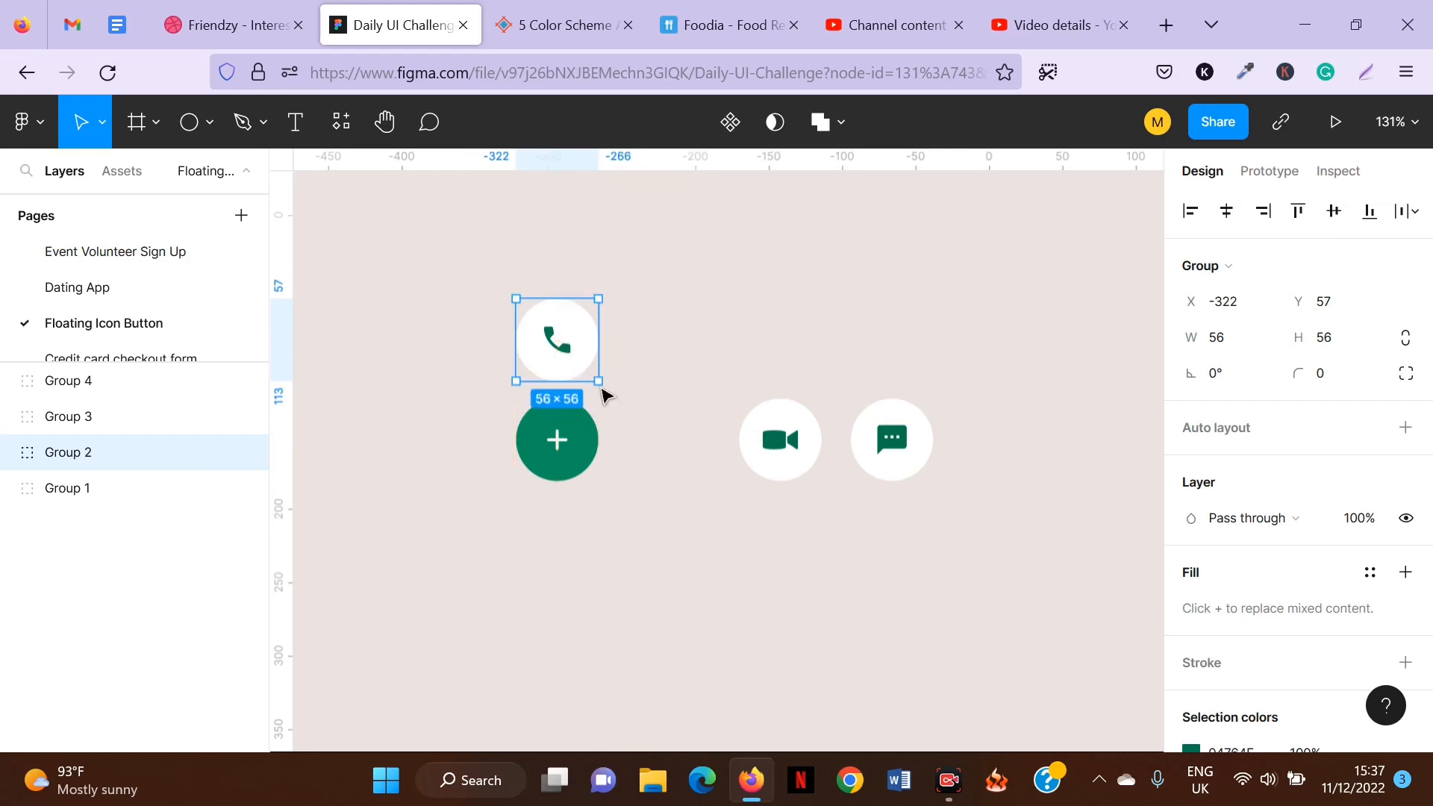
# Stack the video-call button and then the message button above the call button in one vertical column.
pyautogui.scroll(3, 544, 415)
pyautogui.click(776, 607)
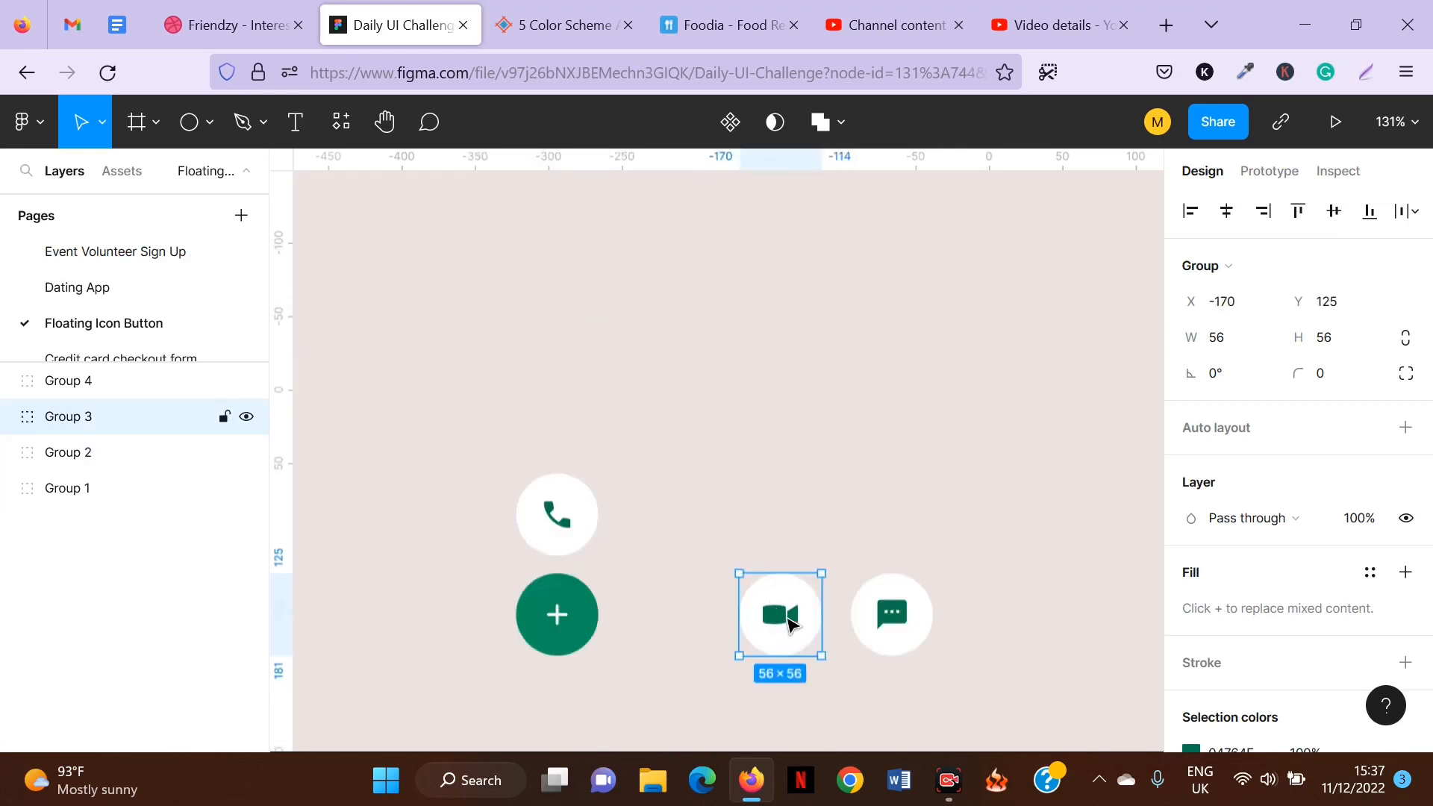
pyautogui.moveTo(777, 607); pyautogui.dragTo(568, 418)
pyautogui.moveTo(892, 615); pyautogui.dragTo(565, 319)
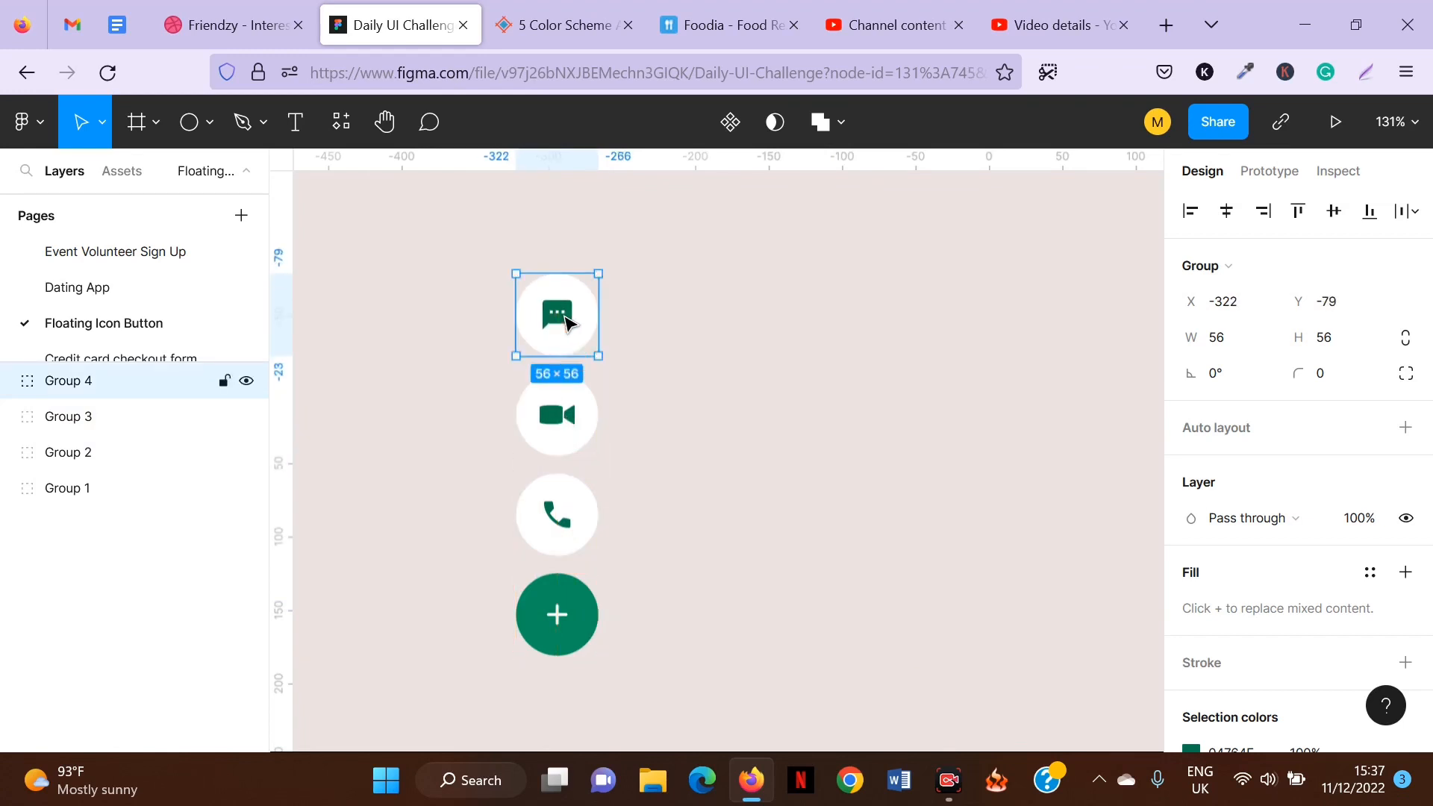
# Select all four stacked buttons and wrap them in a frame.
pyautogui.click(504, 235)
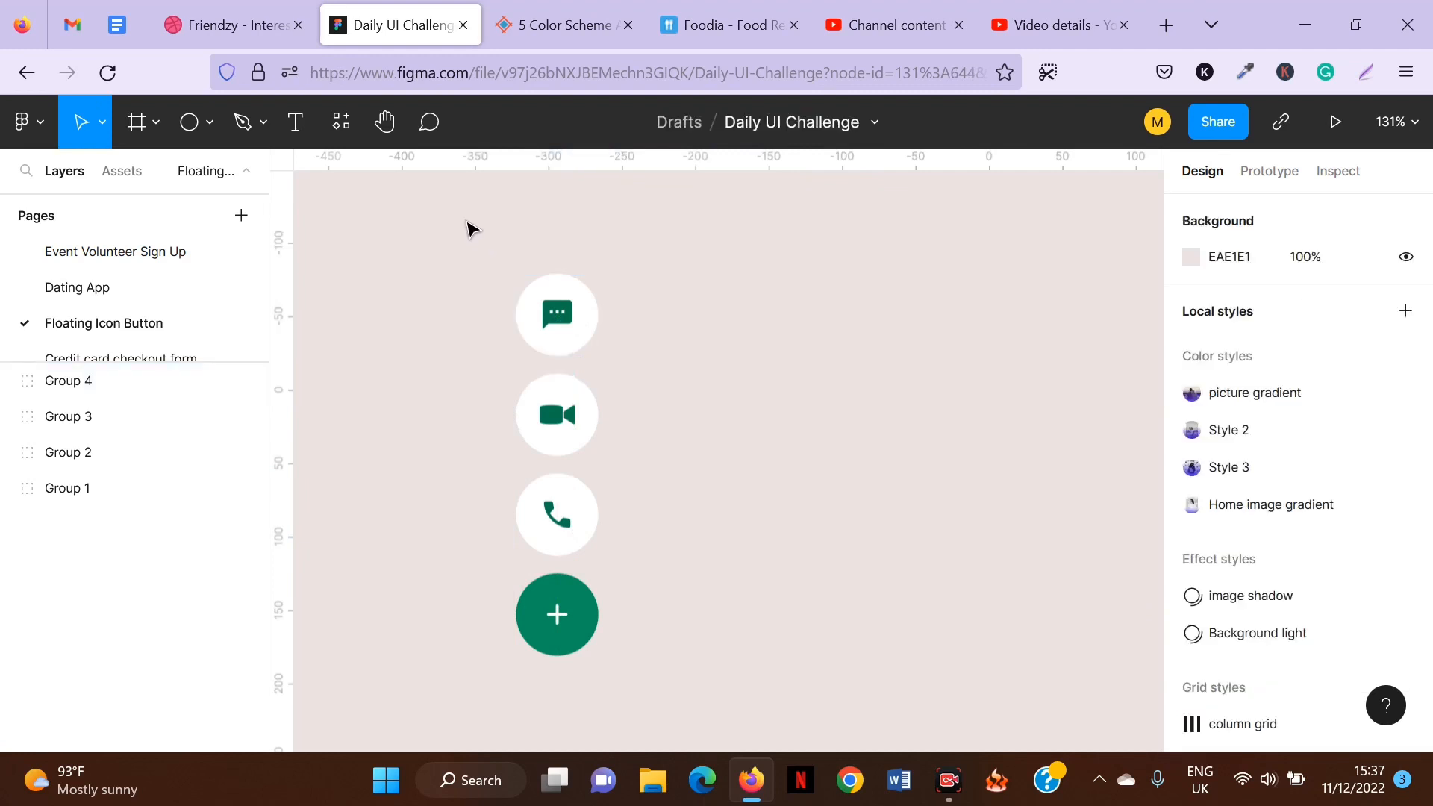
pyautogui.moveTo(469, 221); pyautogui.dragTo(602, 643)
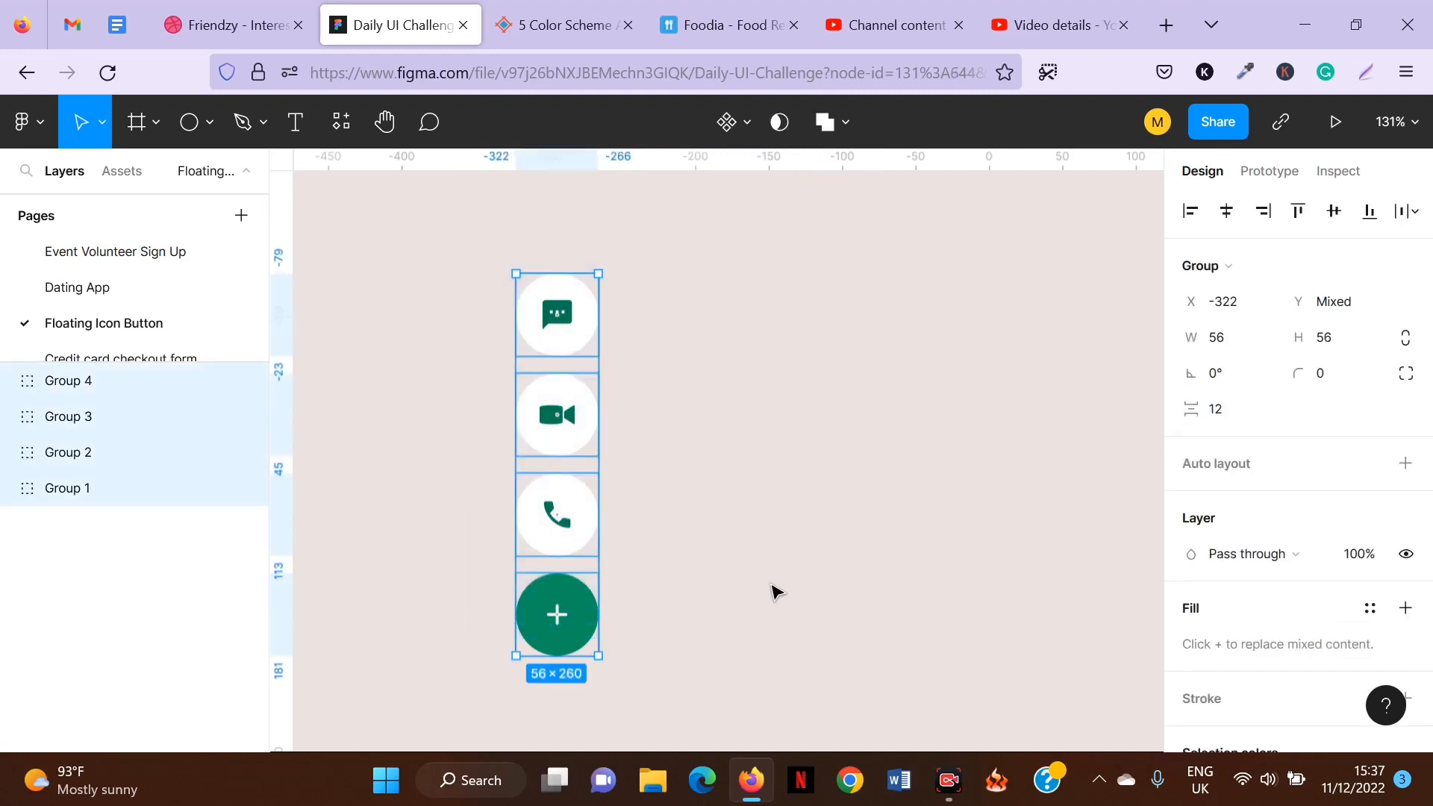
pyautogui.rightClick(568, 334)
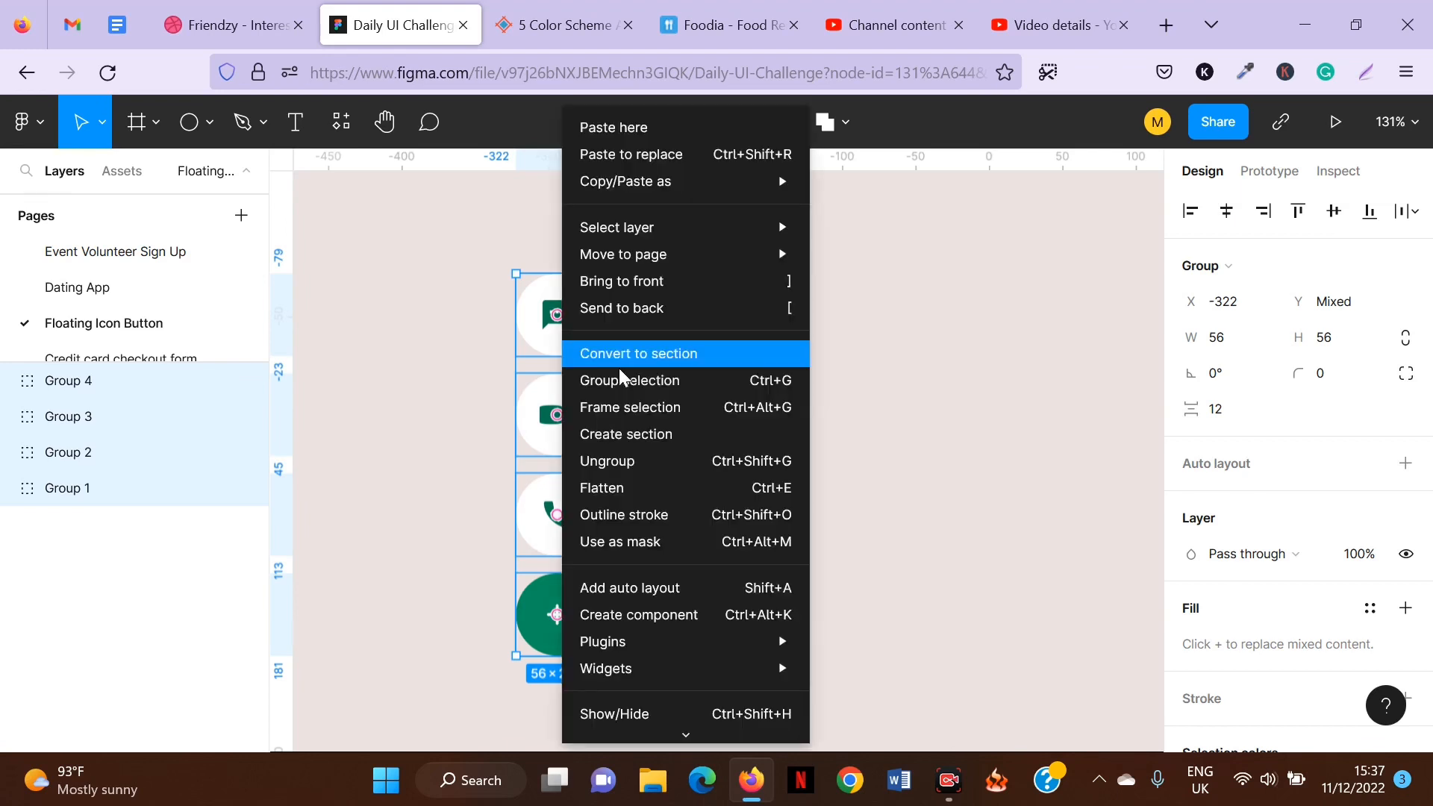
pyautogui.click(685, 407)
# Duplicate the frame and place the copy just to the right of the original.
pyautogui.click(816, 371)
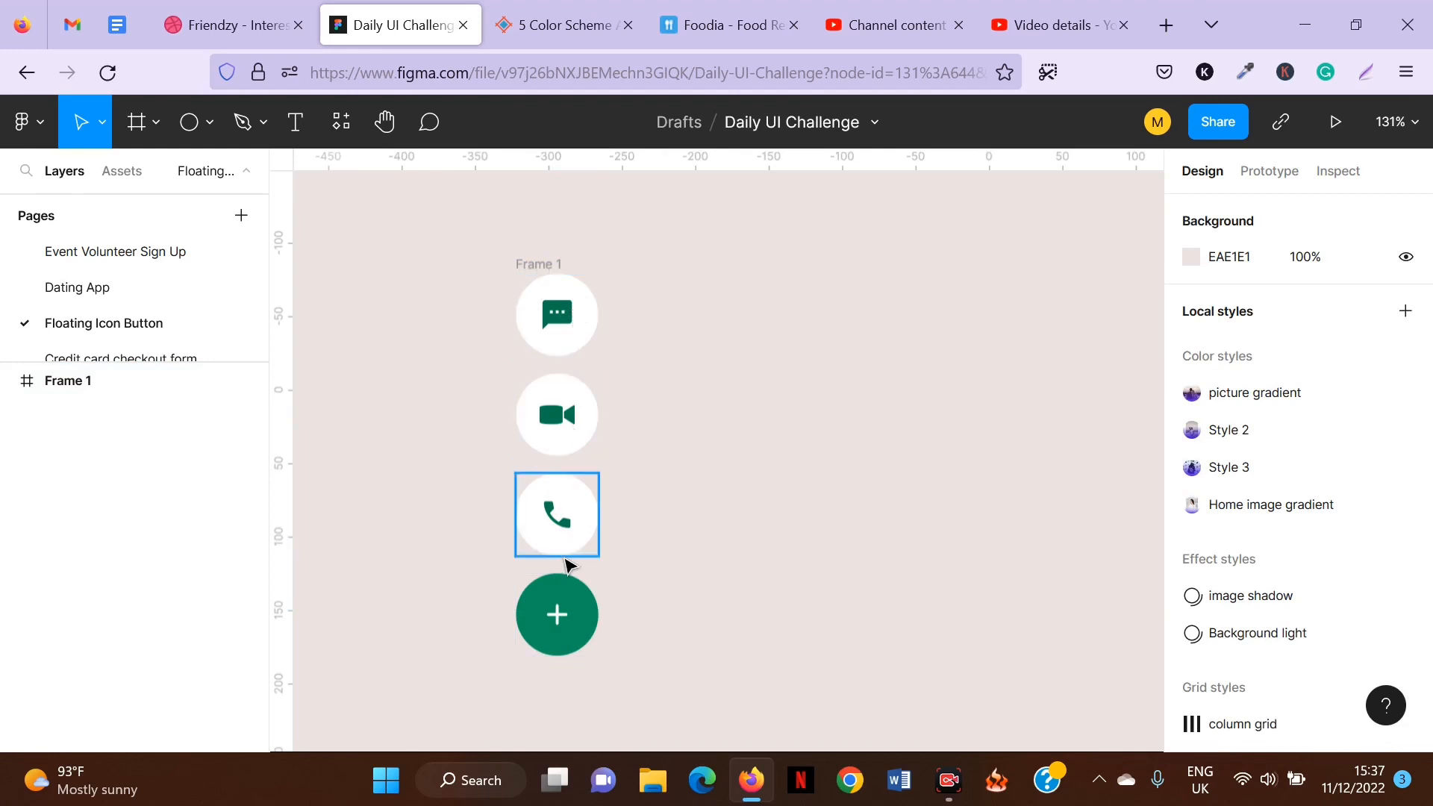
pyautogui.click(543, 270)
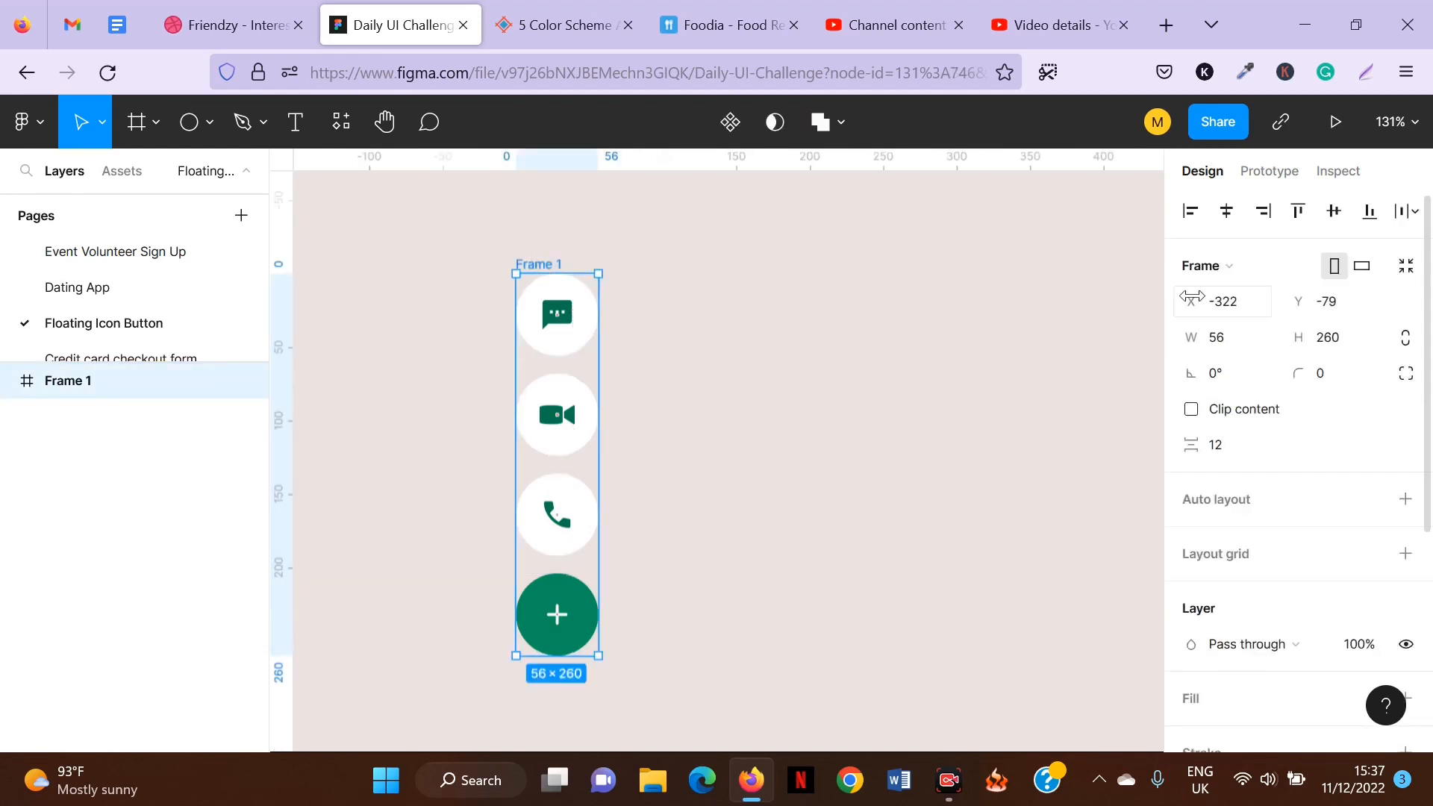
pyautogui.hotkey('ctrl', 'd')
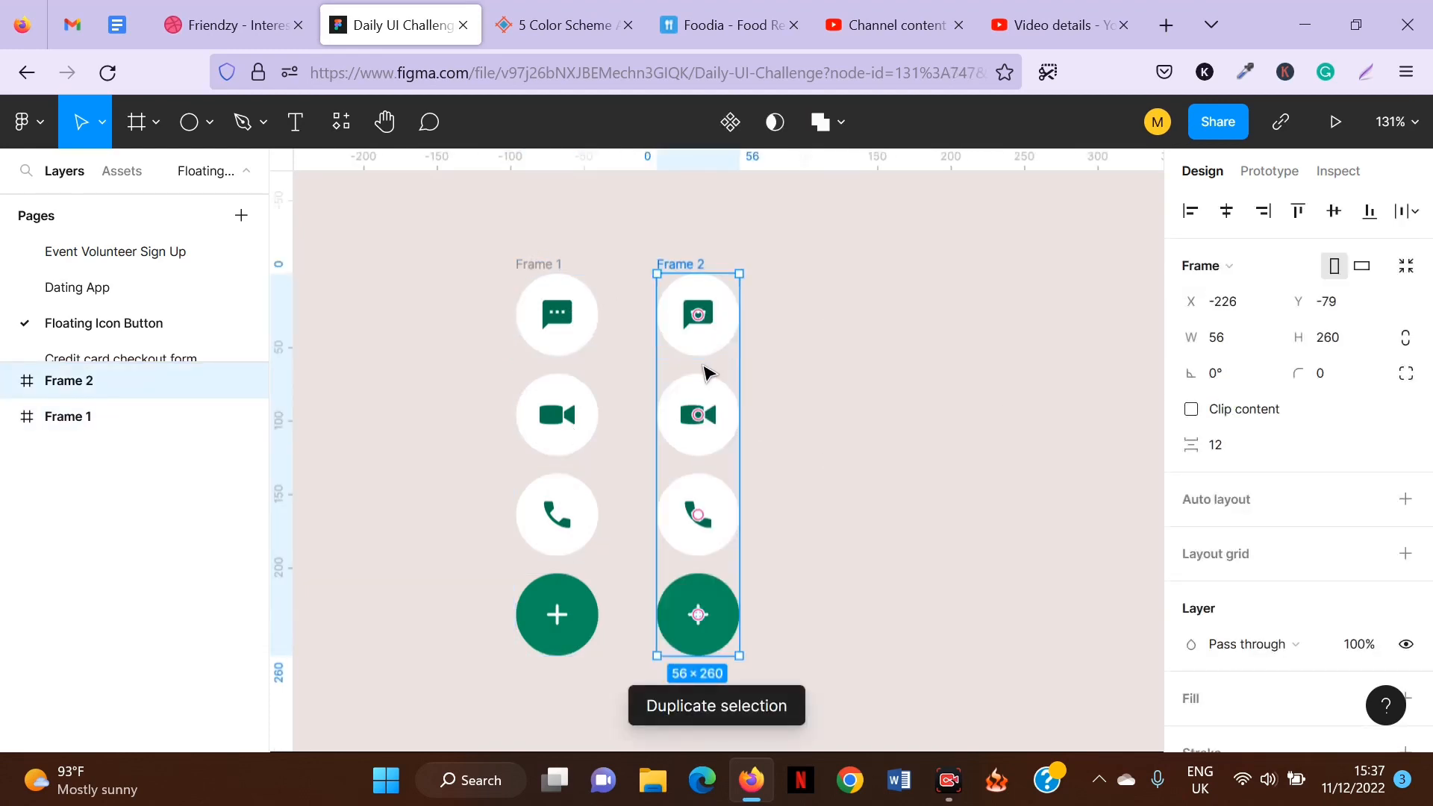
pyautogui.moveTo(722, 373); pyautogui.dragTo(743, 375)
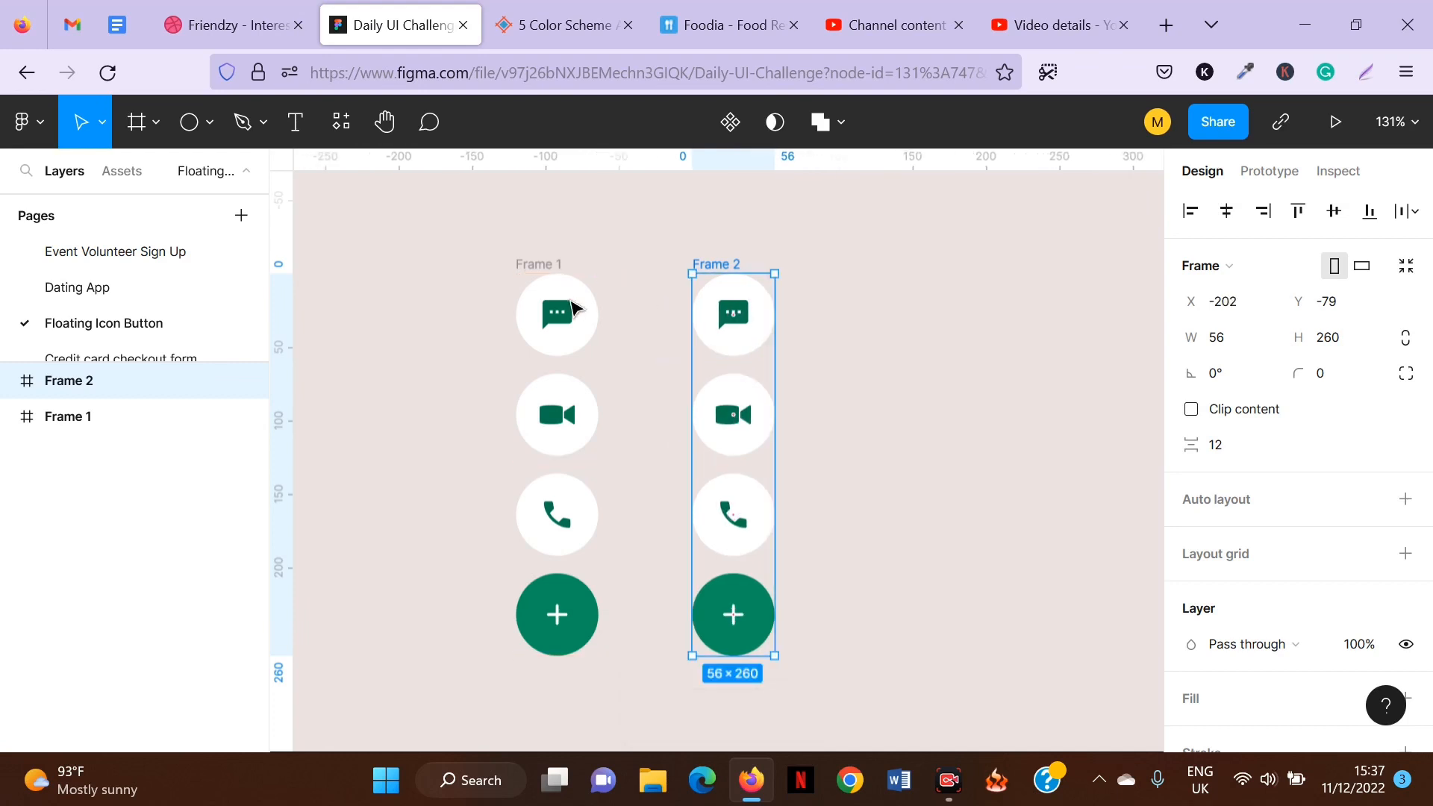
# In the first frame, align the message, video-call and call buttons and tuck them behind the plus button.
pyautogui.click(561, 317)
pyautogui.keyDown('shift'); pyautogui.click(565, 442); pyautogui.keyUp('shift')
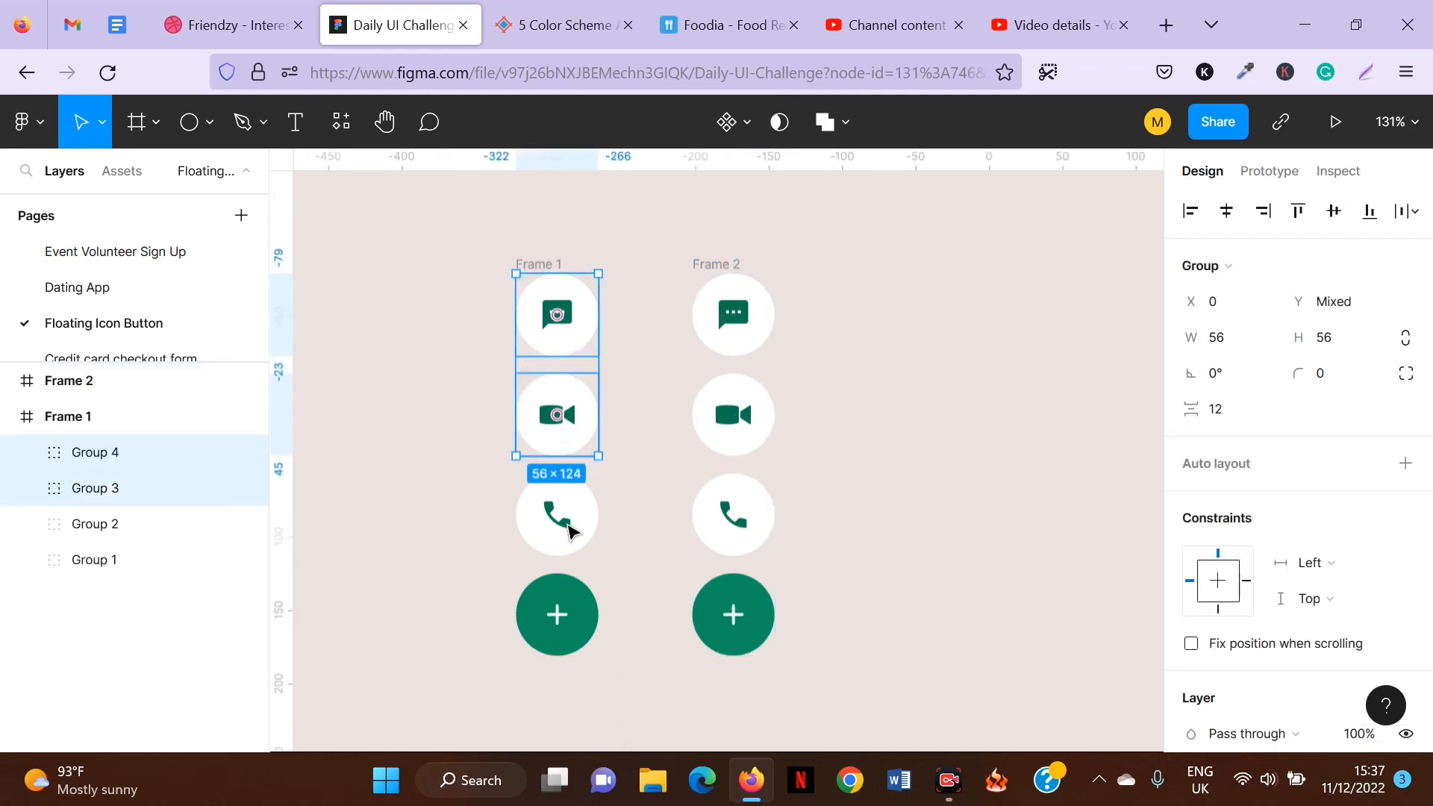
pyautogui.keyDown('shift'); pyautogui.click(566, 536); pyautogui.keyUp('shift')
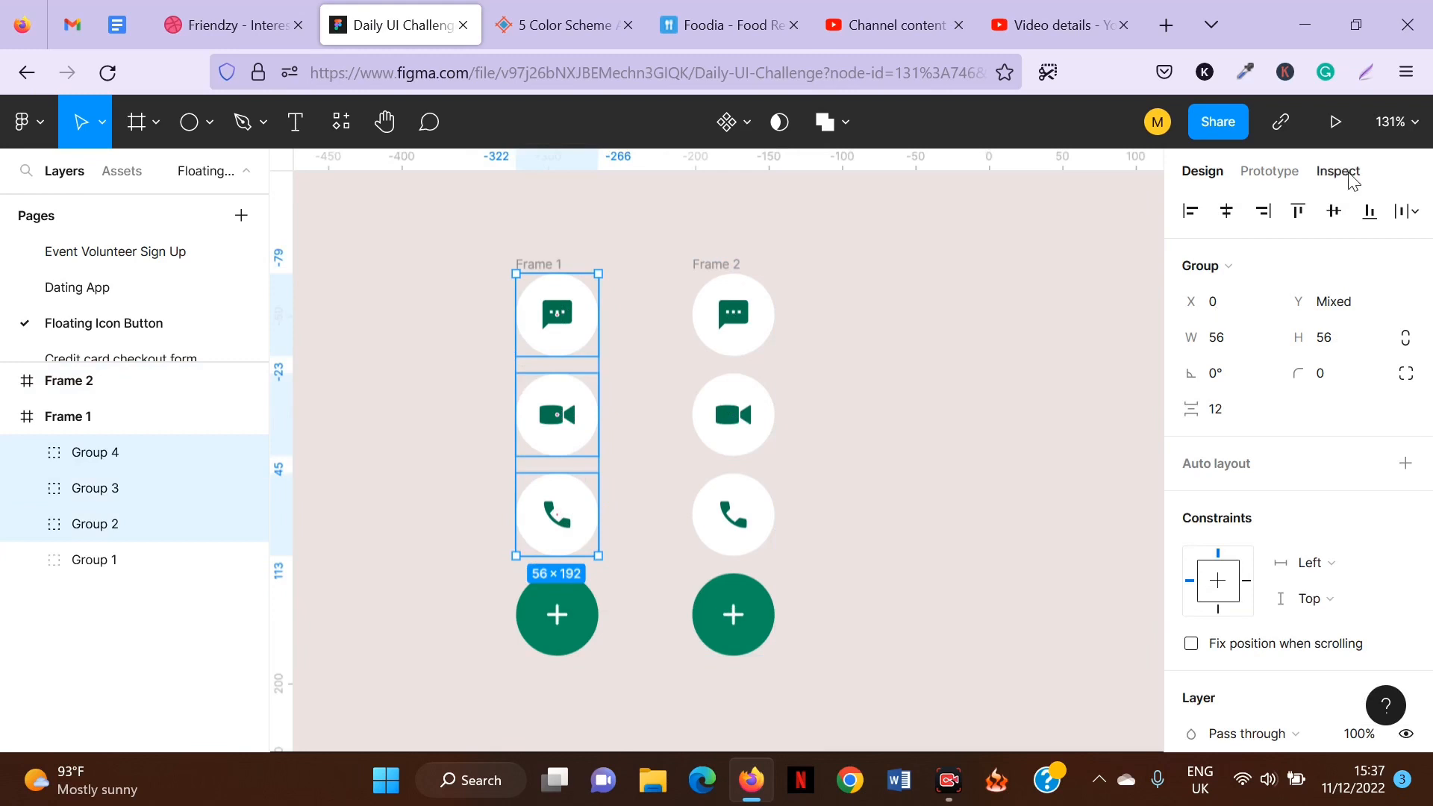
pyautogui.click(1335, 212)
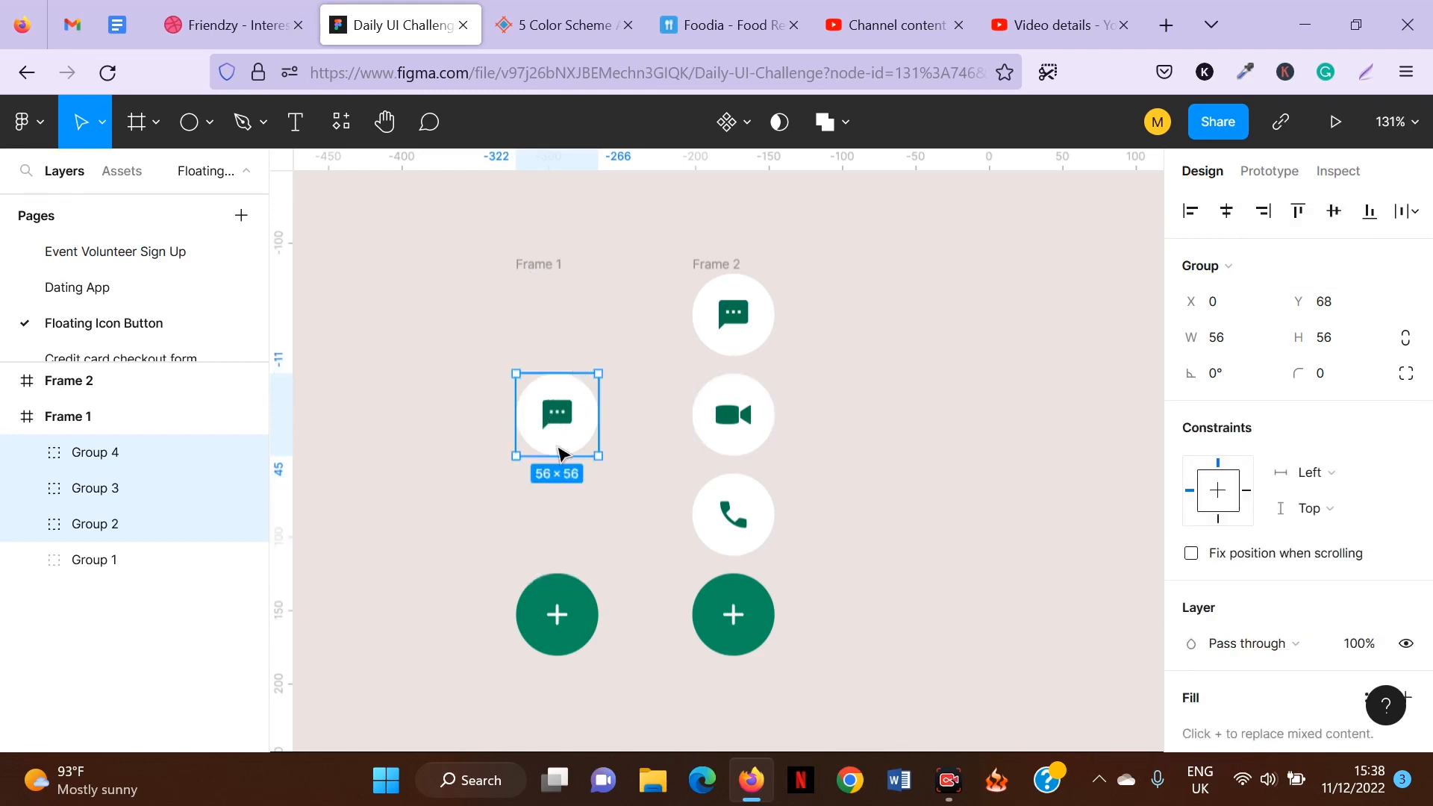
pyautogui.moveTo(554, 422); pyautogui.dragTo(557, 627)
pyautogui.hotkey('ctrl', '[')
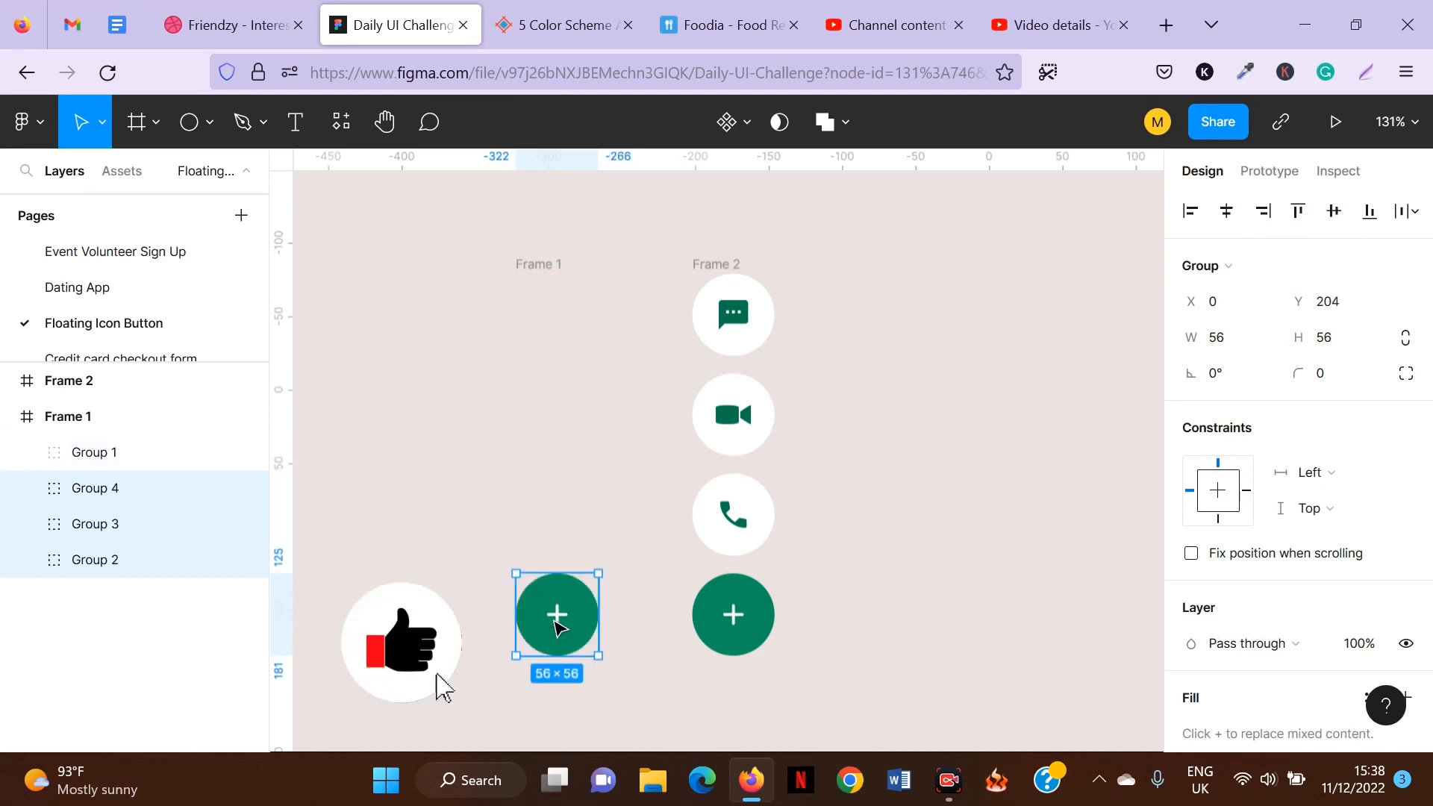
# Try rotating the plus icon inside the second frame's plus button by hand, then undo the rotation.
pyautogui.click(728, 266)
pyautogui.click(542, 267)
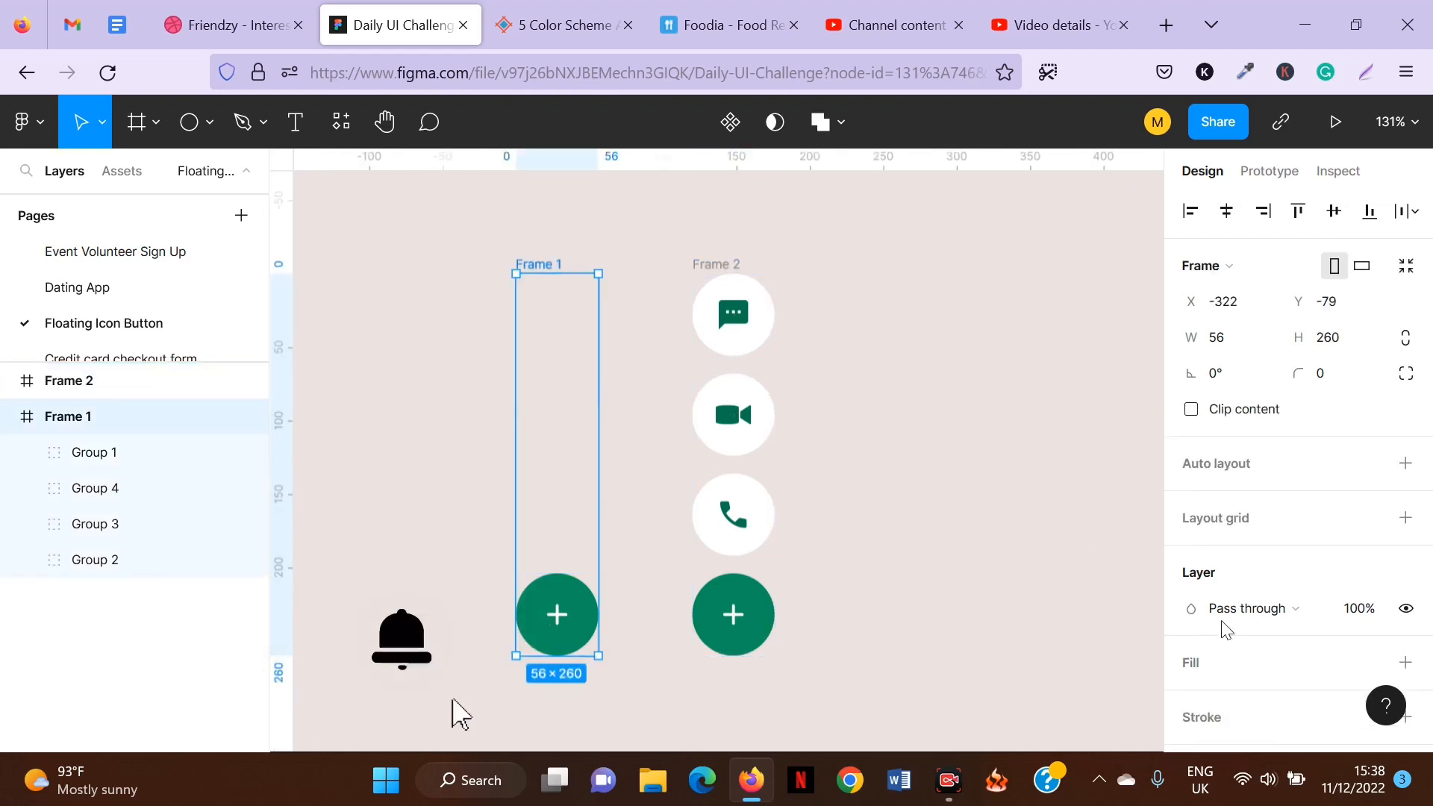
pyautogui.click(738, 619)
pyautogui.hotkey('shift', '2')
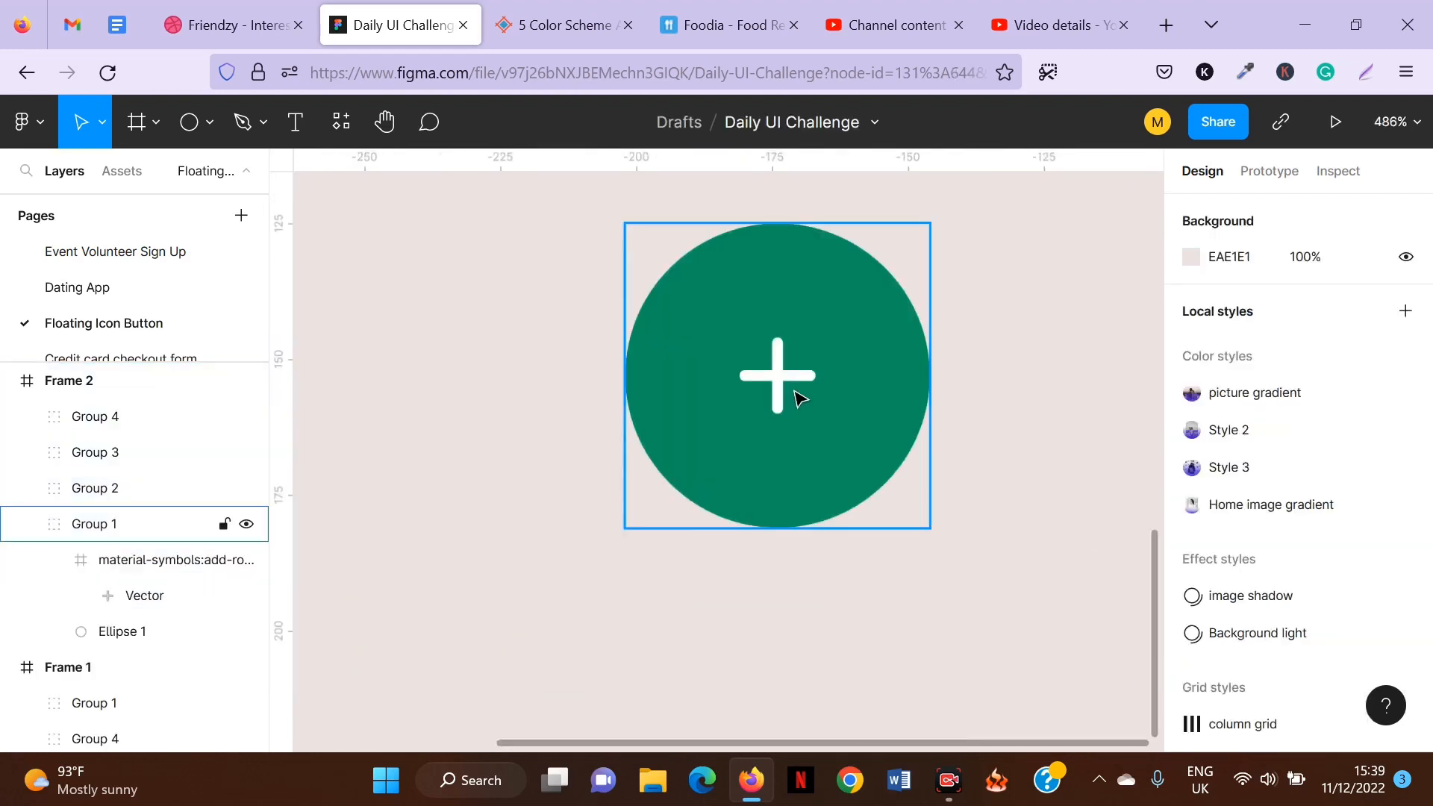
pyautogui.scroll(-10, 612, 422)
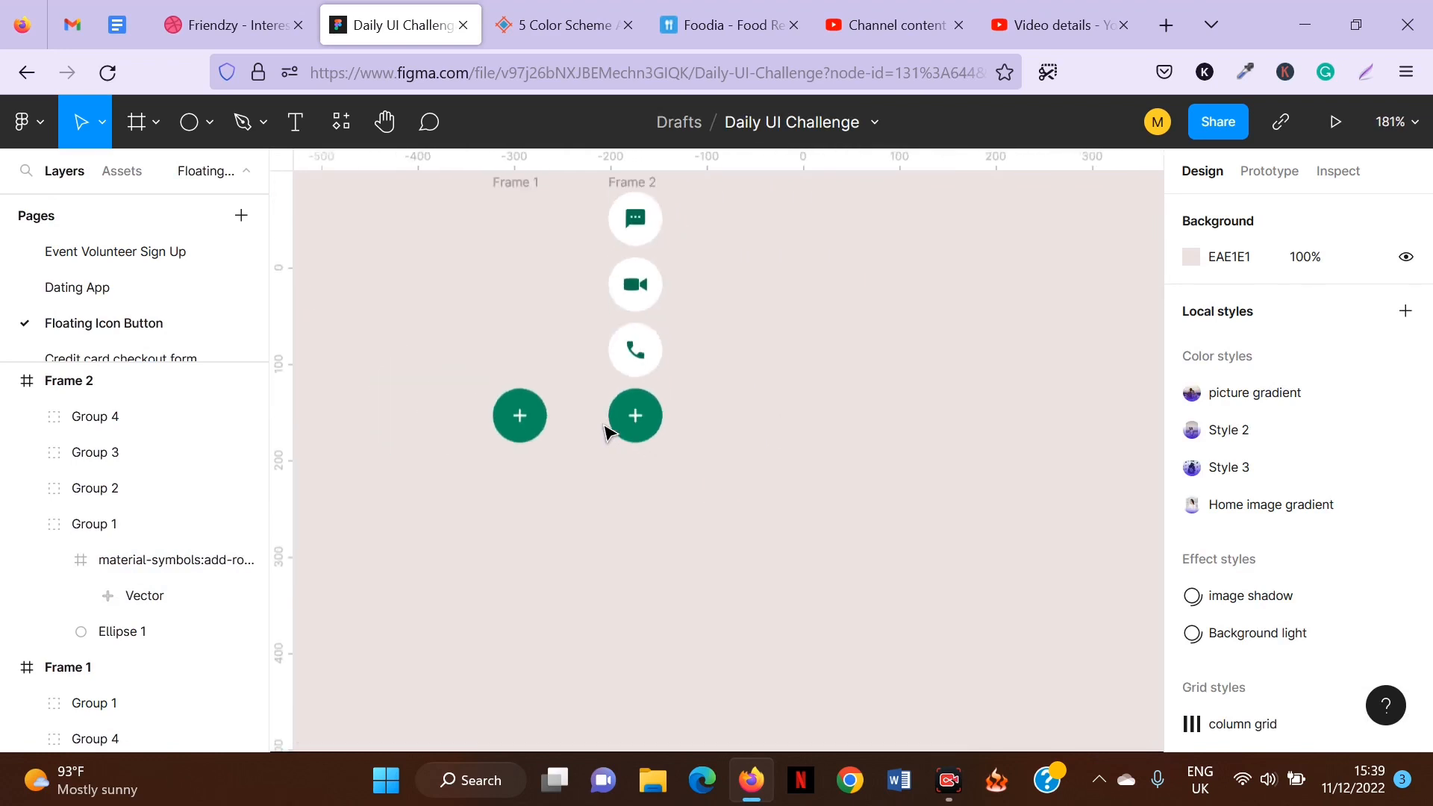
pyautogui.doubleClick(635, 427)
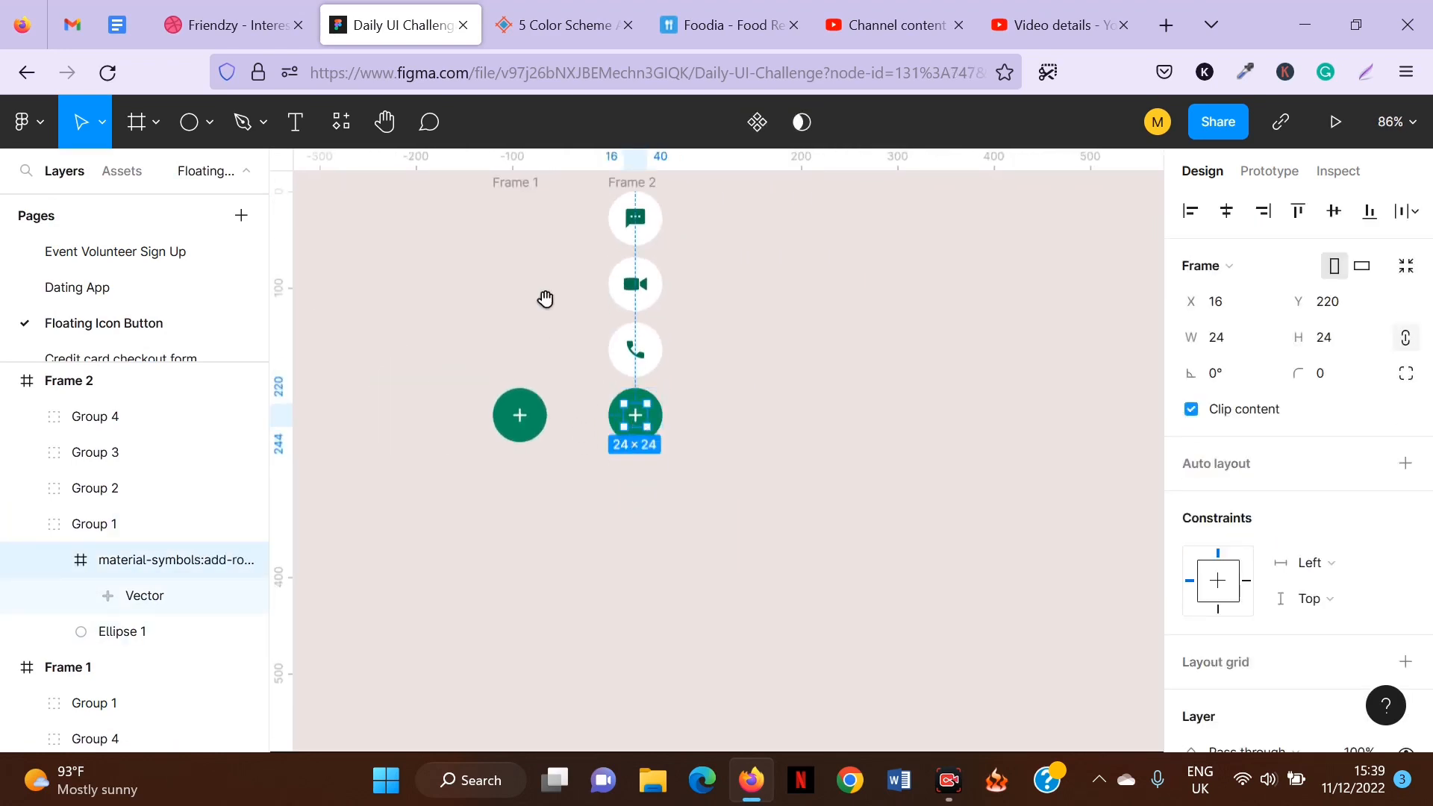
pyautogui.moveTo(547, 297); pyautogui.dragTo(639, 364)
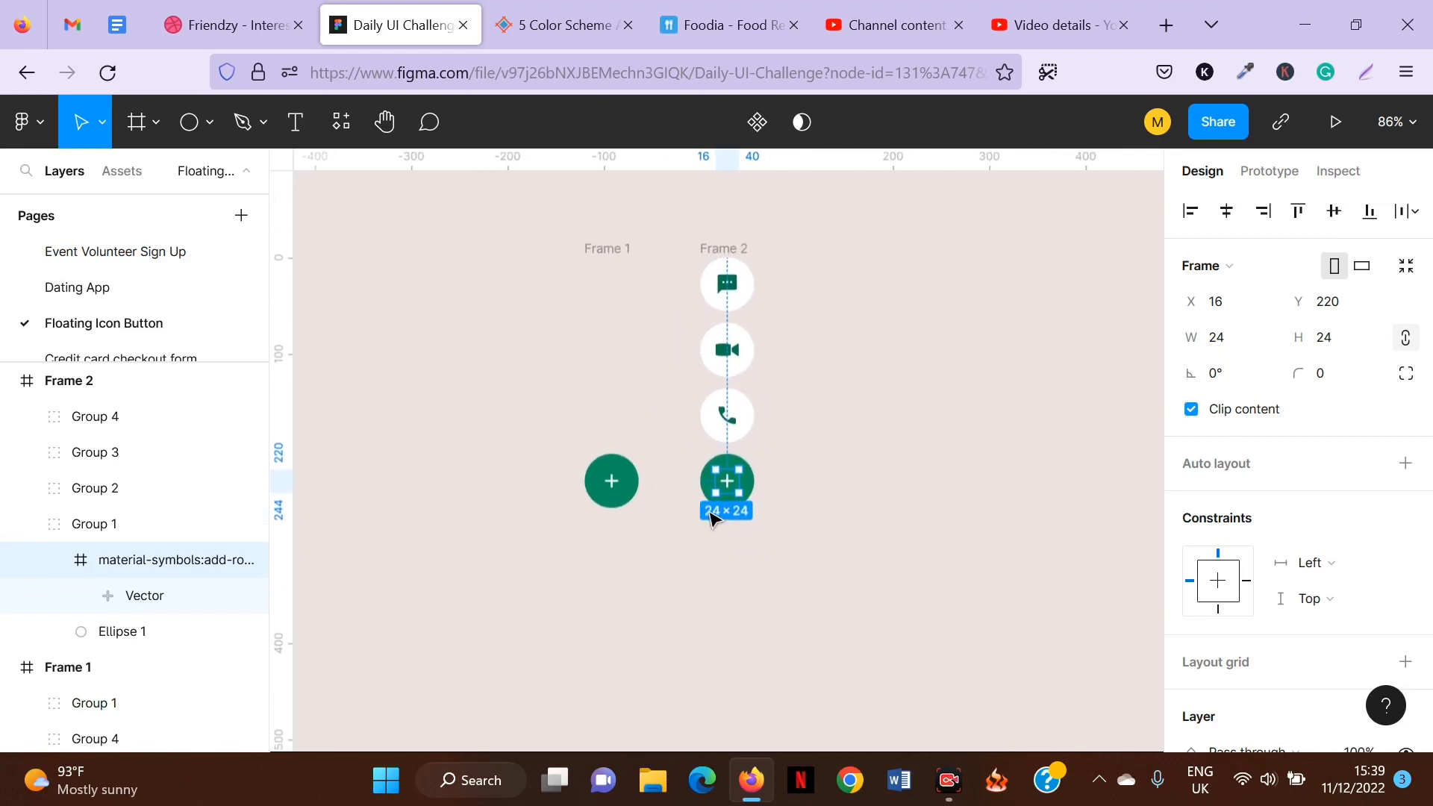
pyautogui.scroll(6, 709, 511)
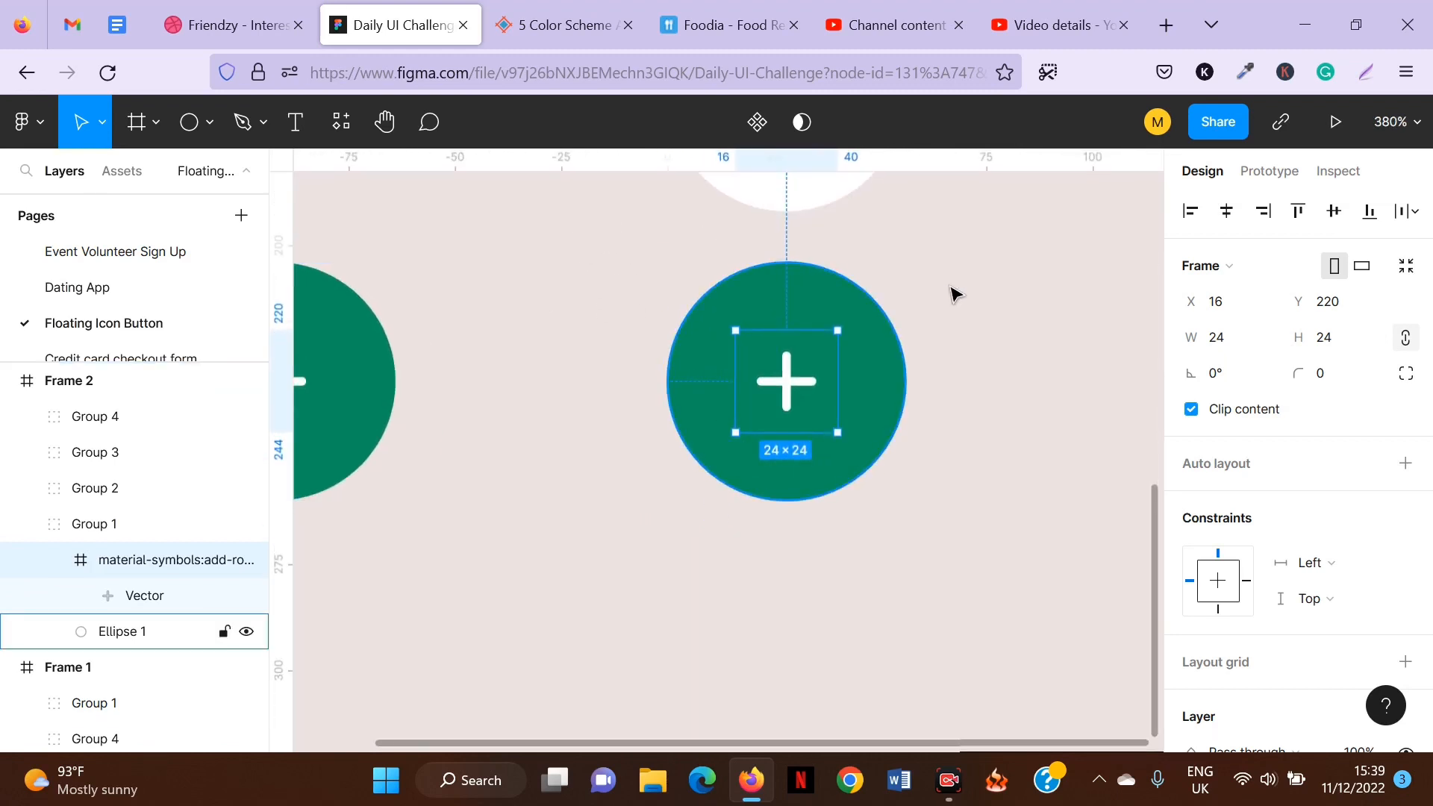
pyautogui.click(799, 384)
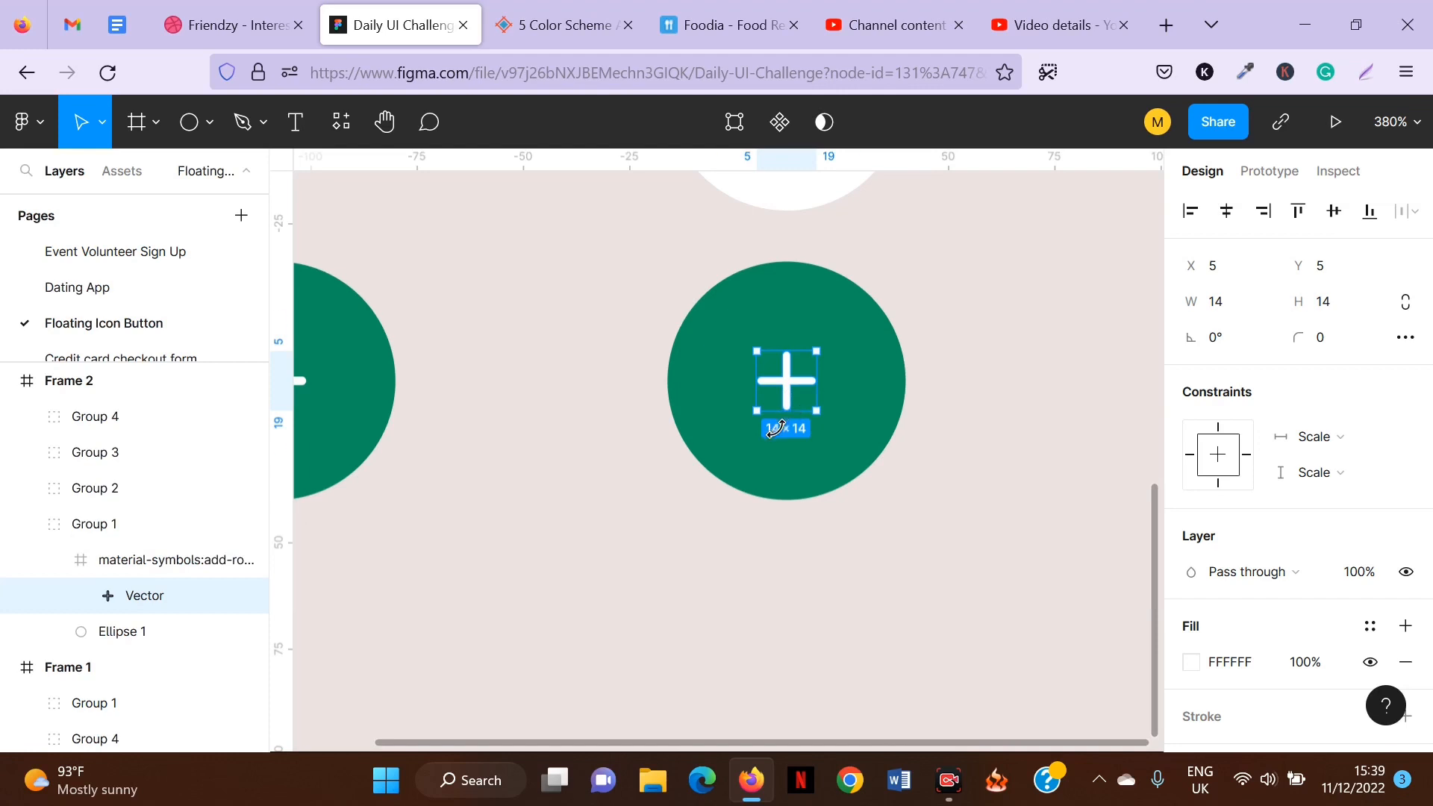
pyautogui.moveTo(776, 428); pyautogui.dragTo(746, 410)
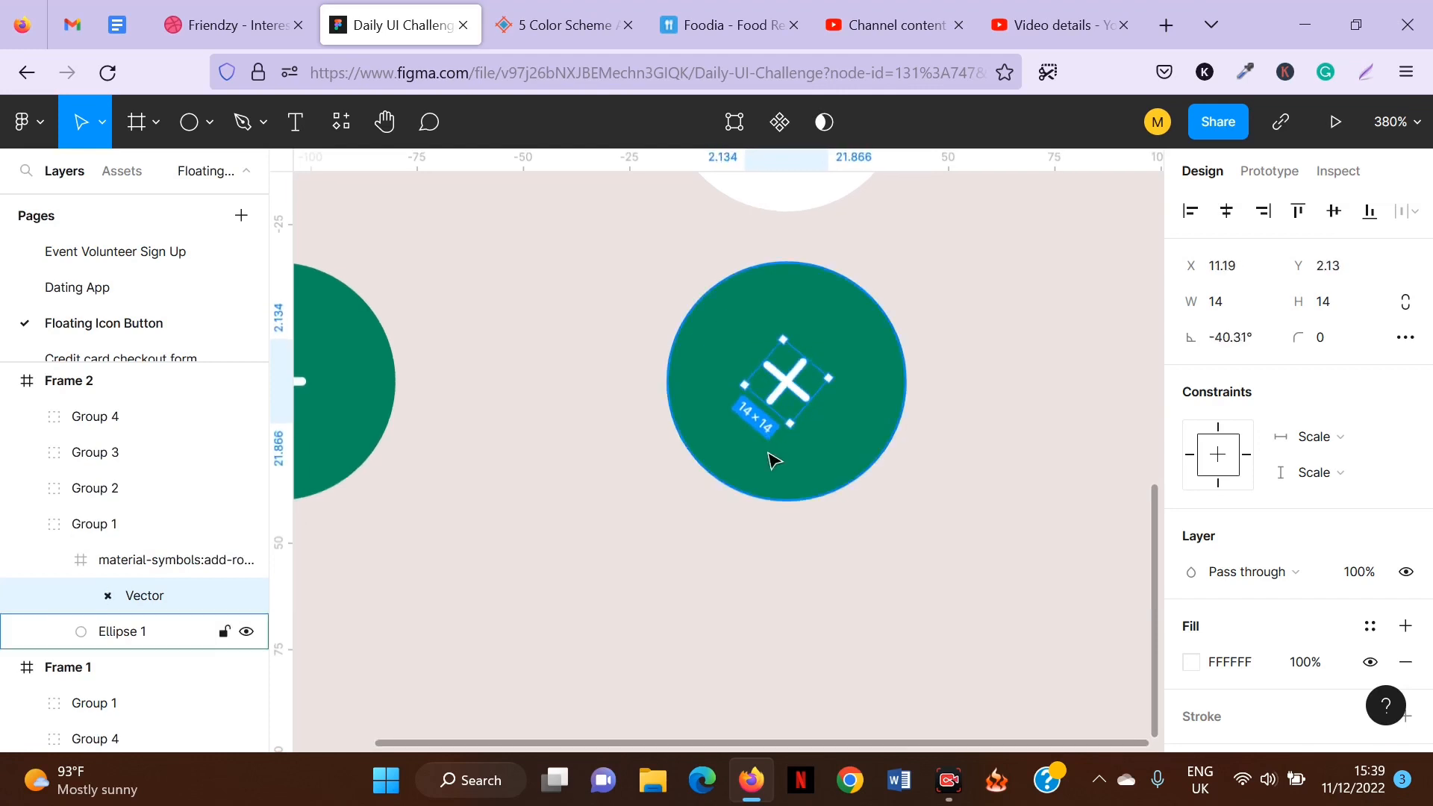
pyautogui.hotkey('ctrl', 'z')
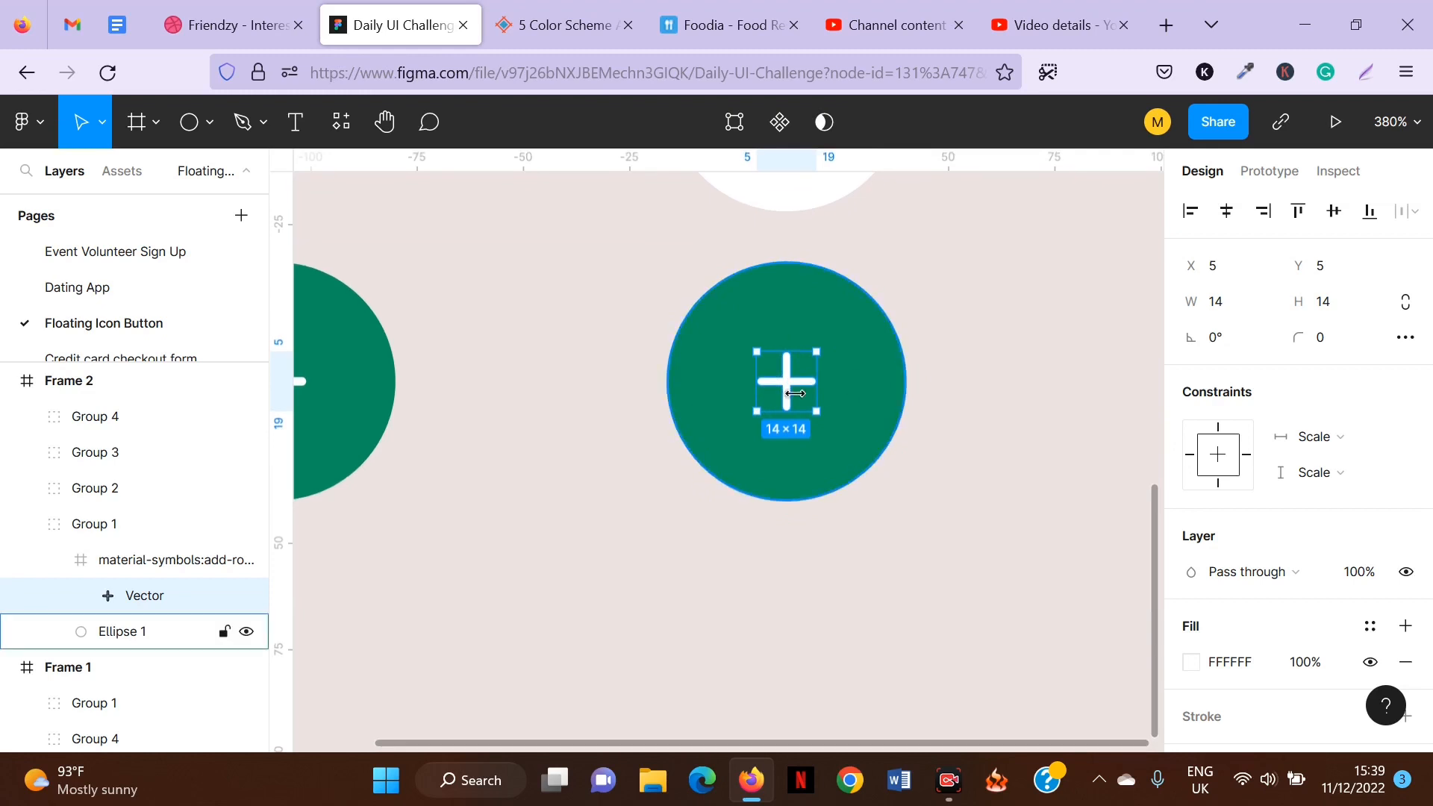
# Set the second frame's plus icon rotation to 45° so it forms a close cross.
pyautogui.scroll(-5, 795, 394)
pyautogui.click(1226, 343)
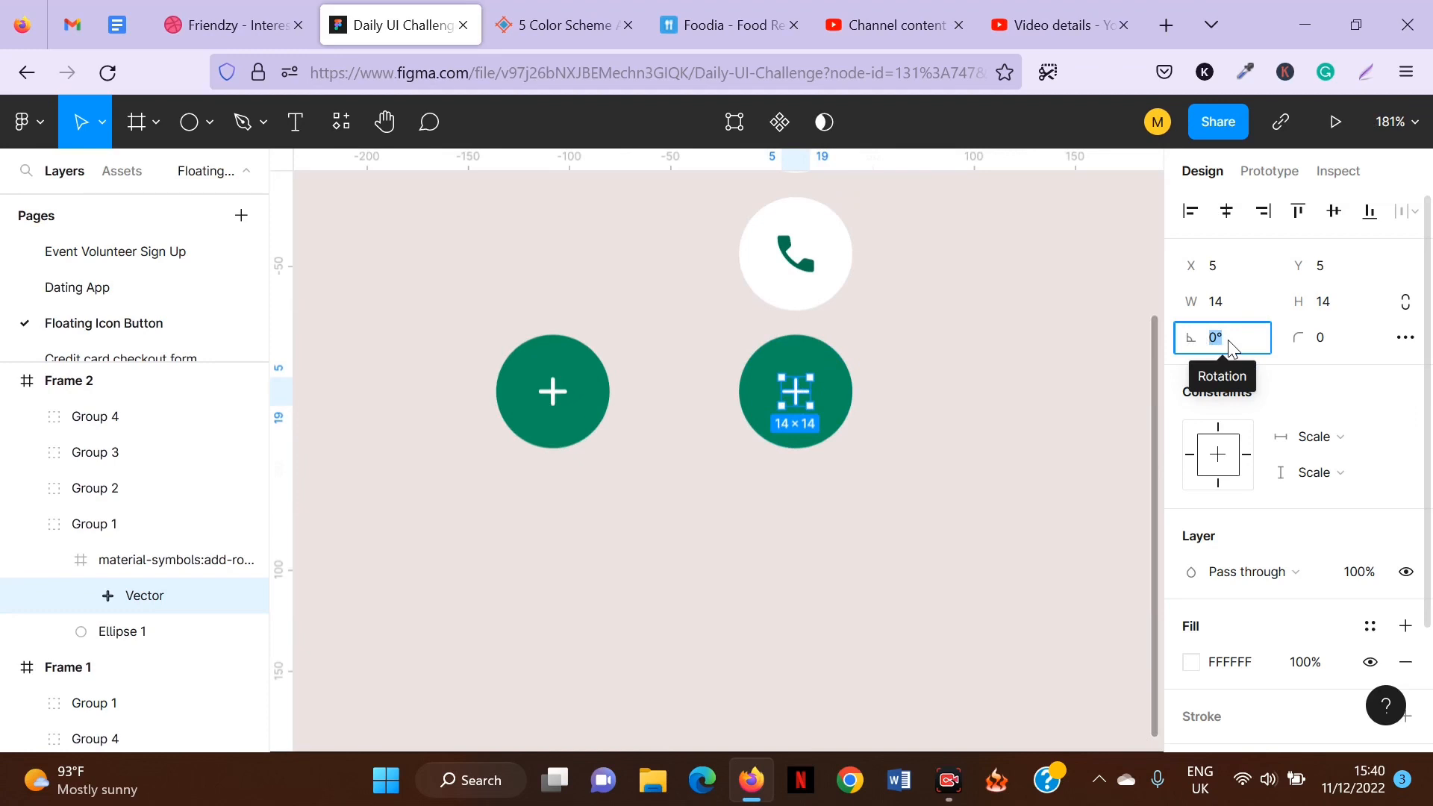
pyautogui.write('4')
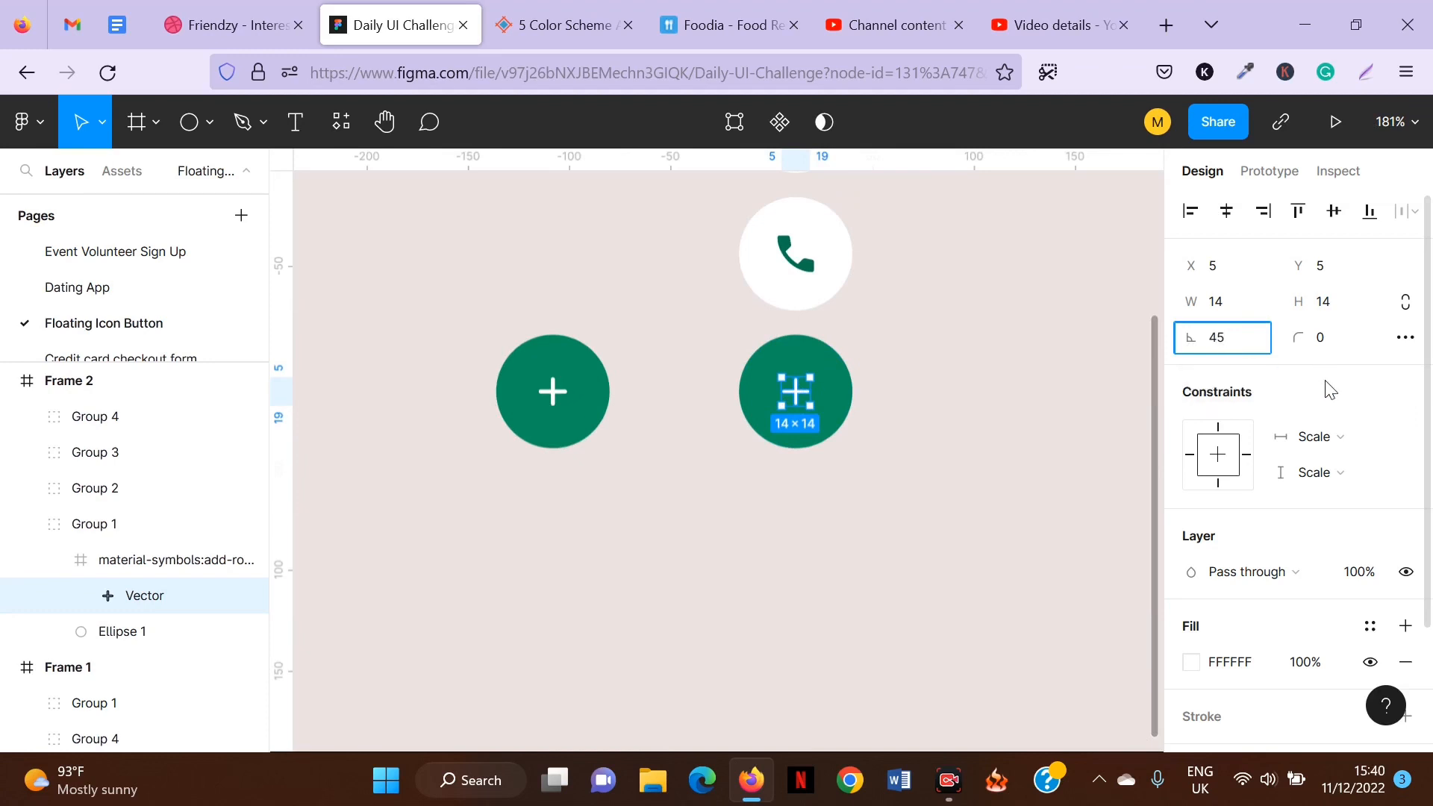
pyautogui.write('5')
pyautogui.press('Return')
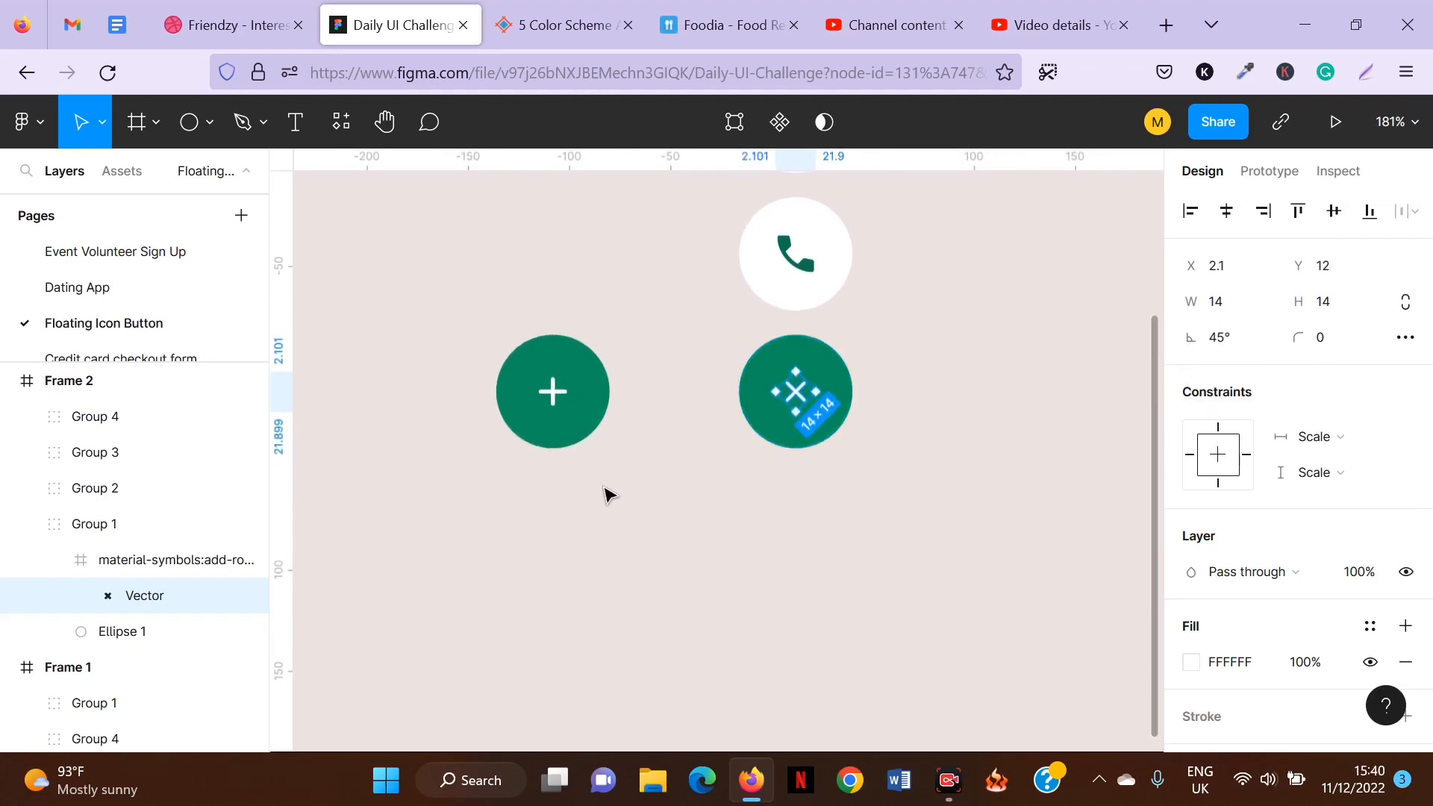
pyautogui.scroll(-5, 655, 448)
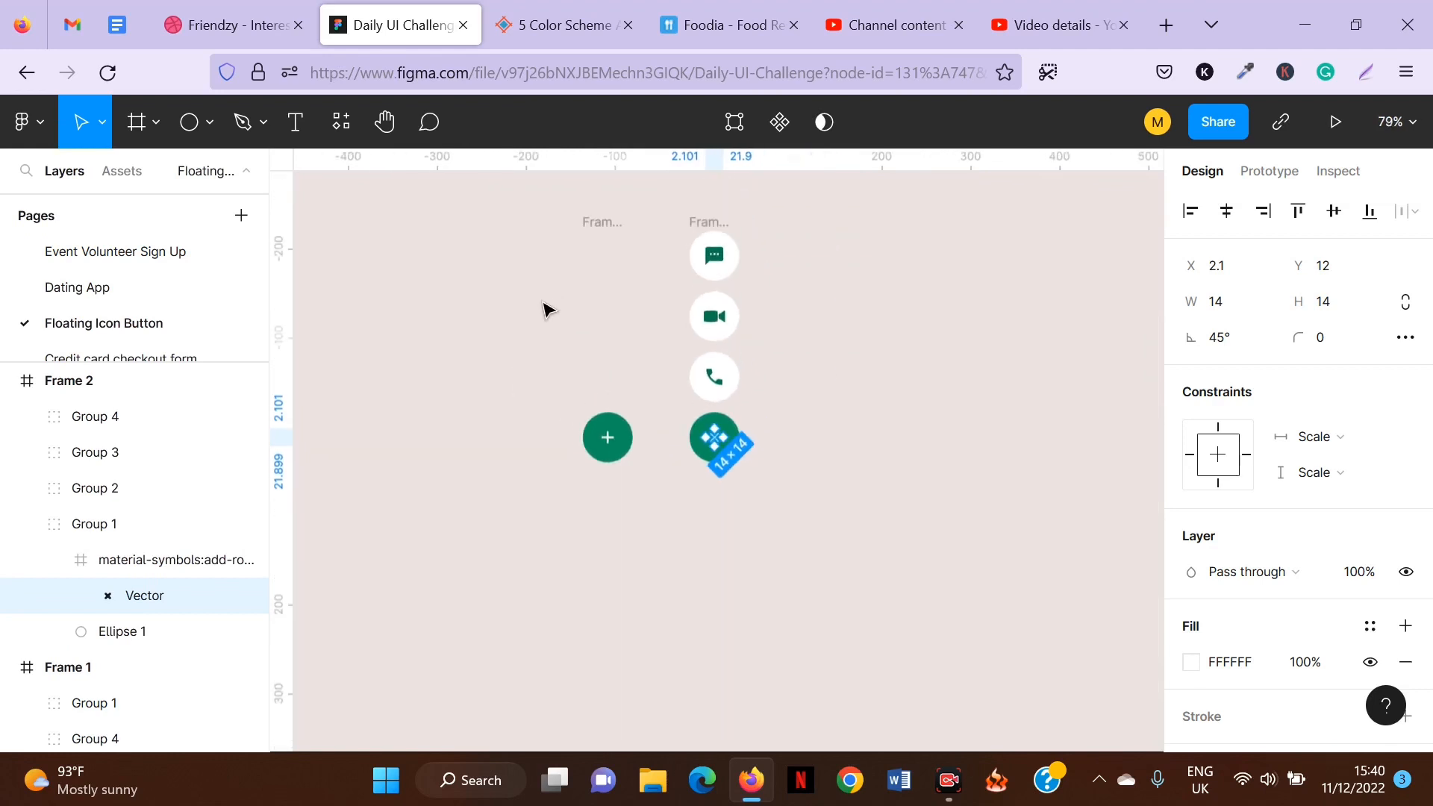
# Select both frames and combine them into a component set with two variants.
pyautogui.click(505, 194)
pyautogui.moveTo(530, 189); pyautogui.dragTo(809, 503)
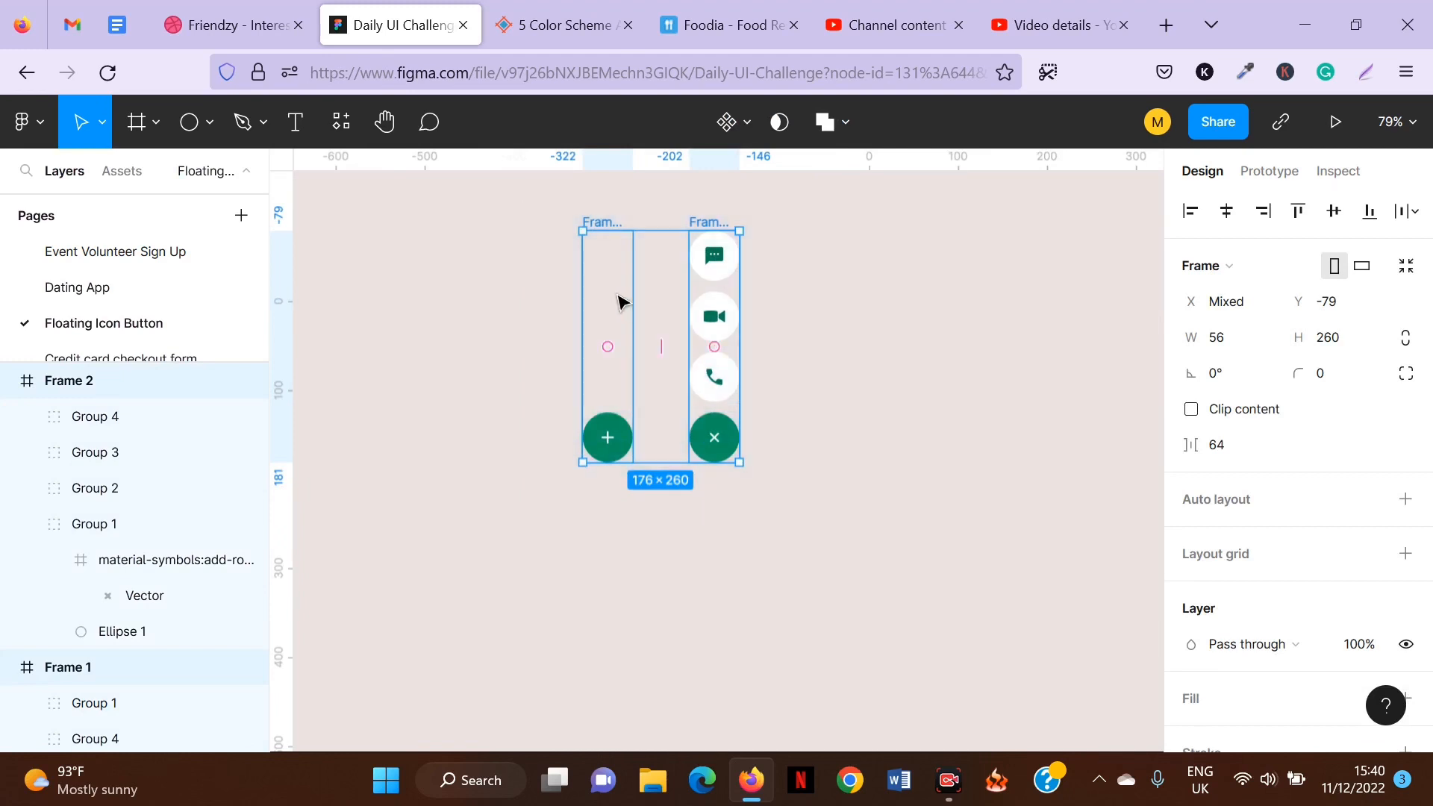
pyautogui.moveTo(621, 298); pyautogui.dragTo(607, 384)
pyautogui.click(746, 125)
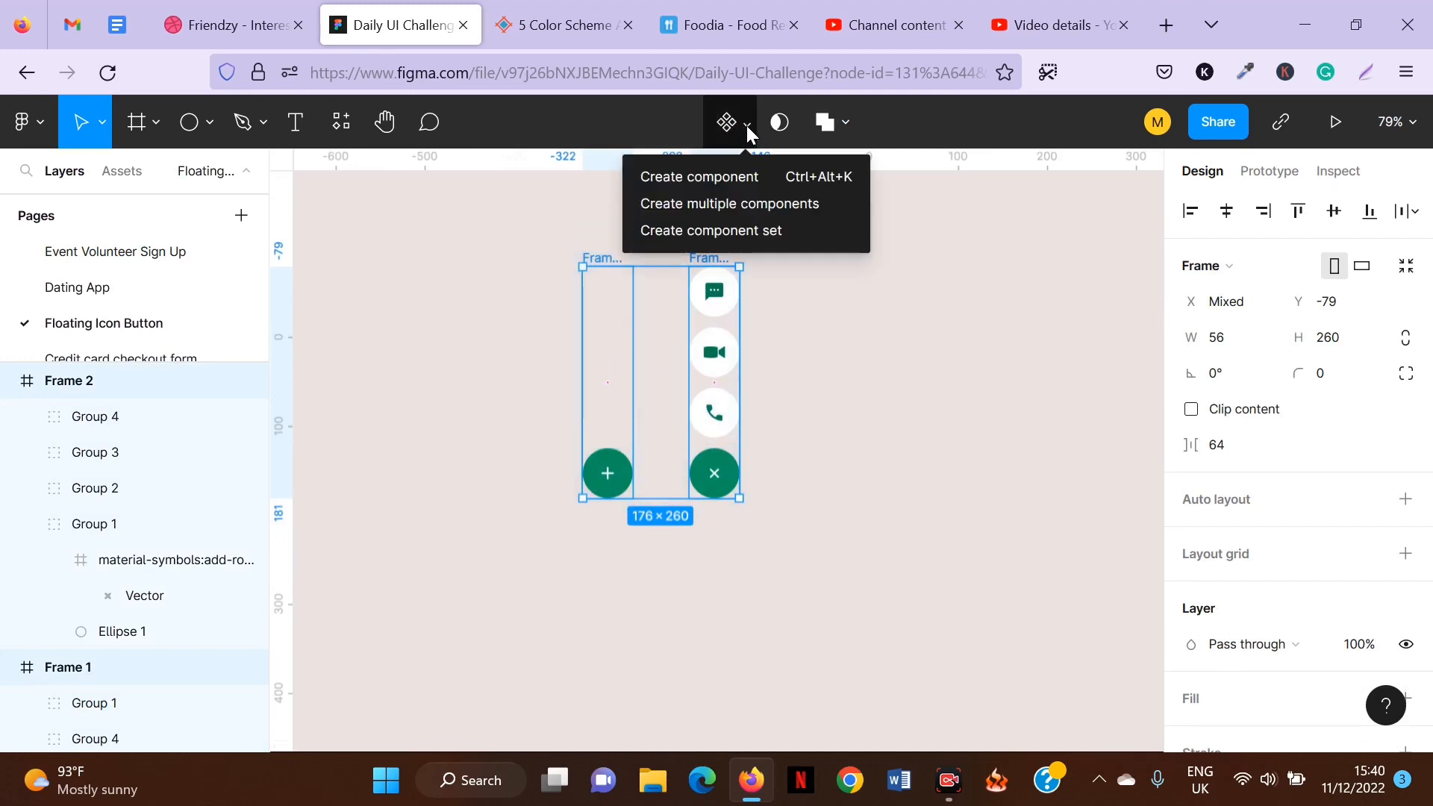
pyautogui.click(745, 224)
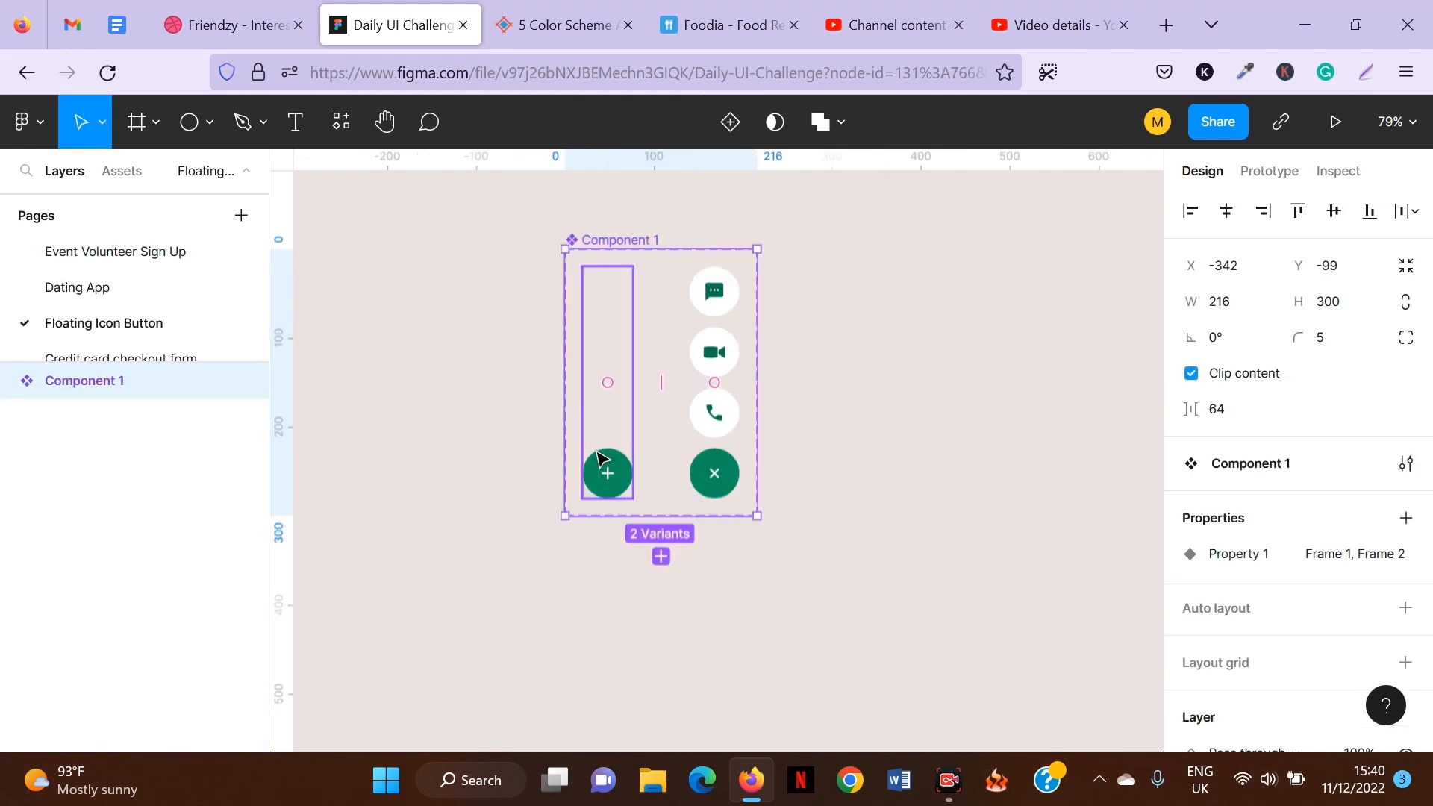
# In prototype mode, connect the plus button of the Frame 1 variant to the Frame 2 variant.
pyautogui.click(1272, 178)
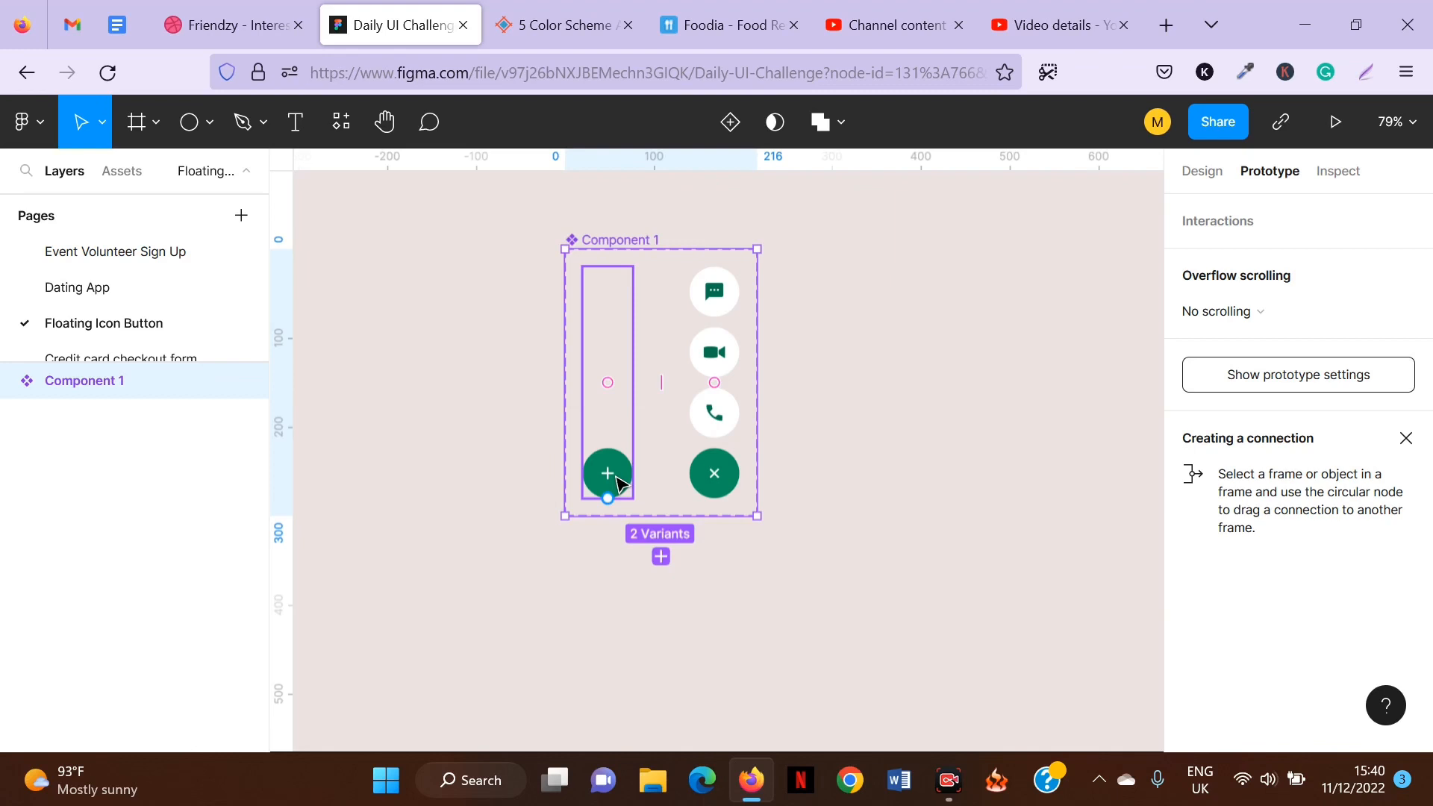
pyautogui.scroll(5, 620, 484)
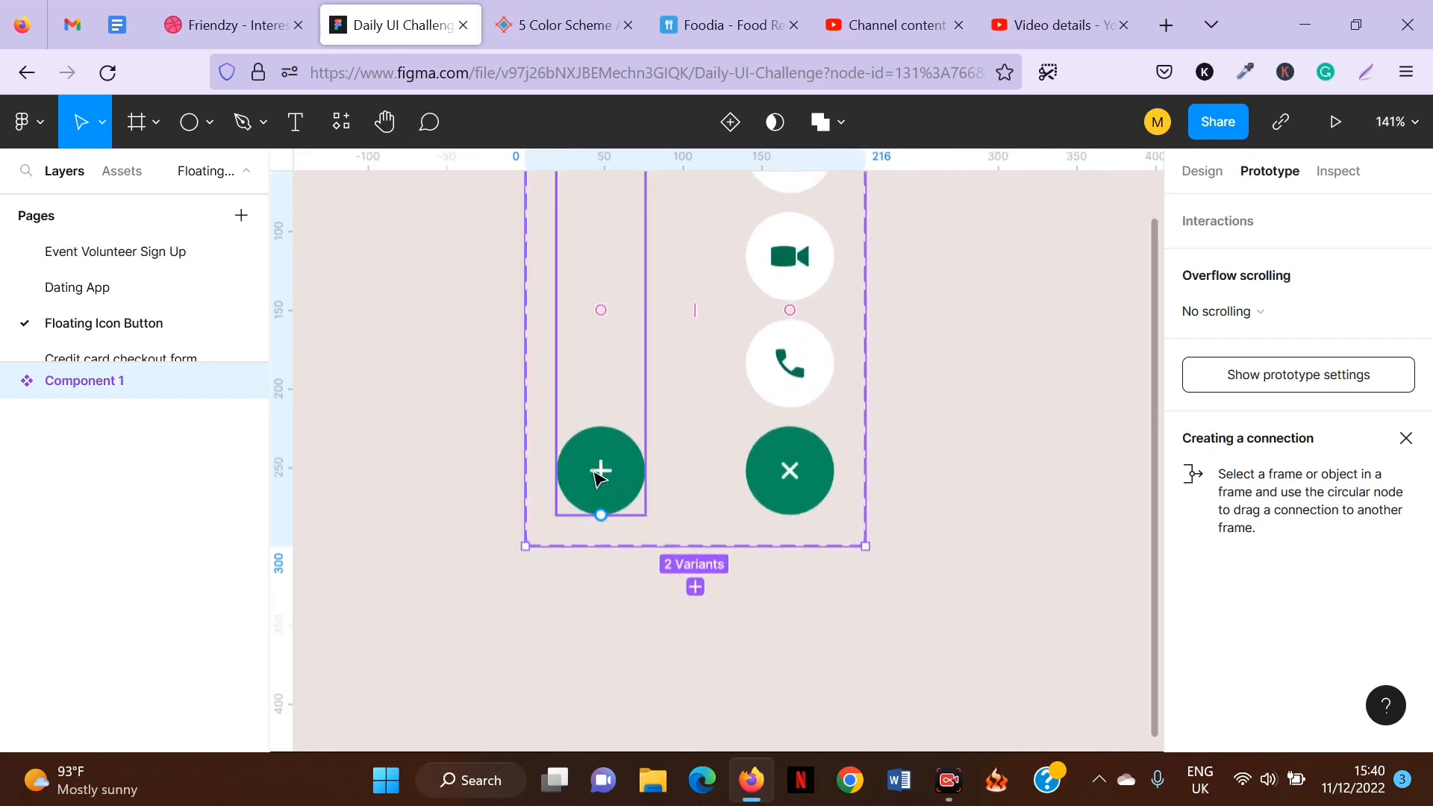
pyautogui.doubleClick(600, 477)
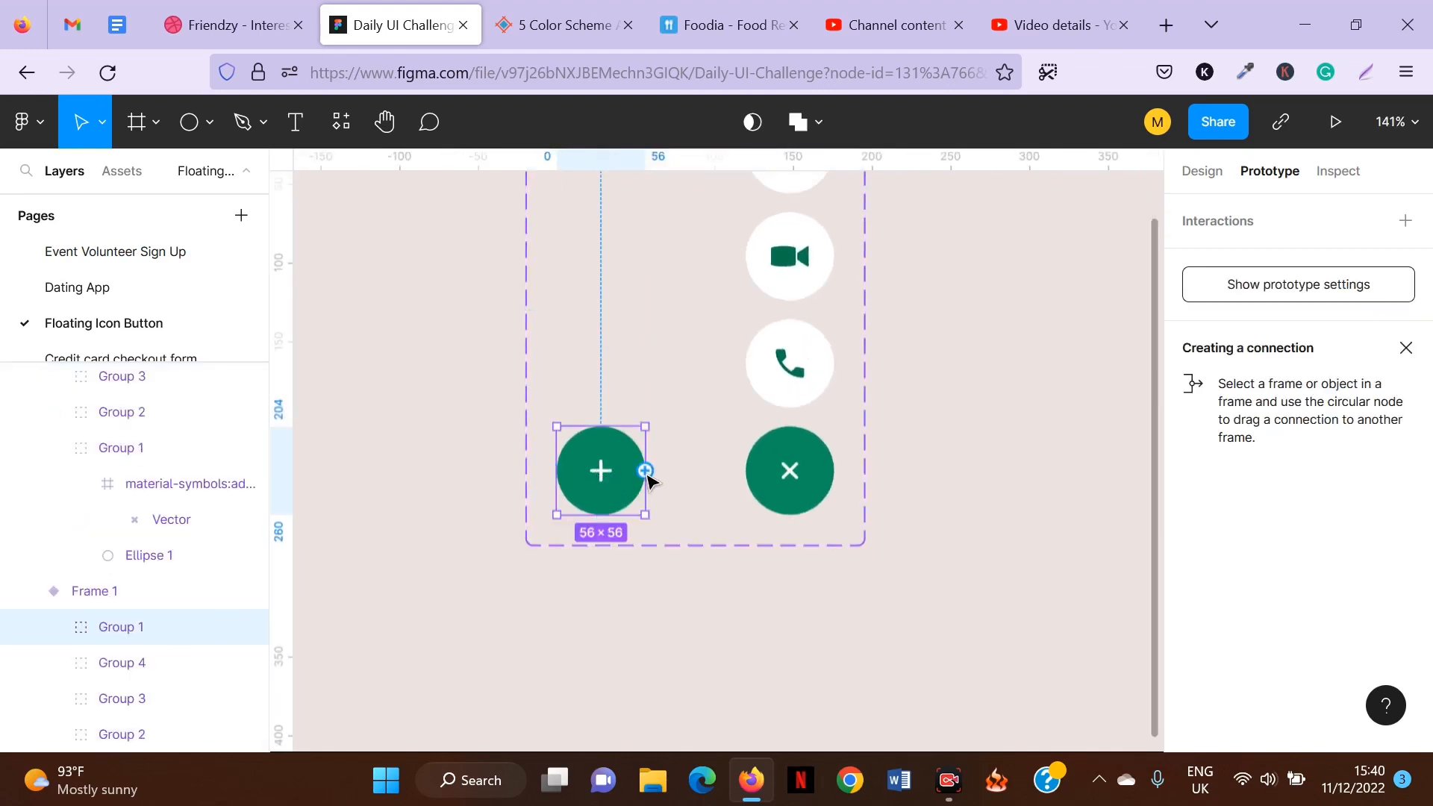
pyautogui.moveTo(645, 471); pyautogui.dragTo(773, 466)
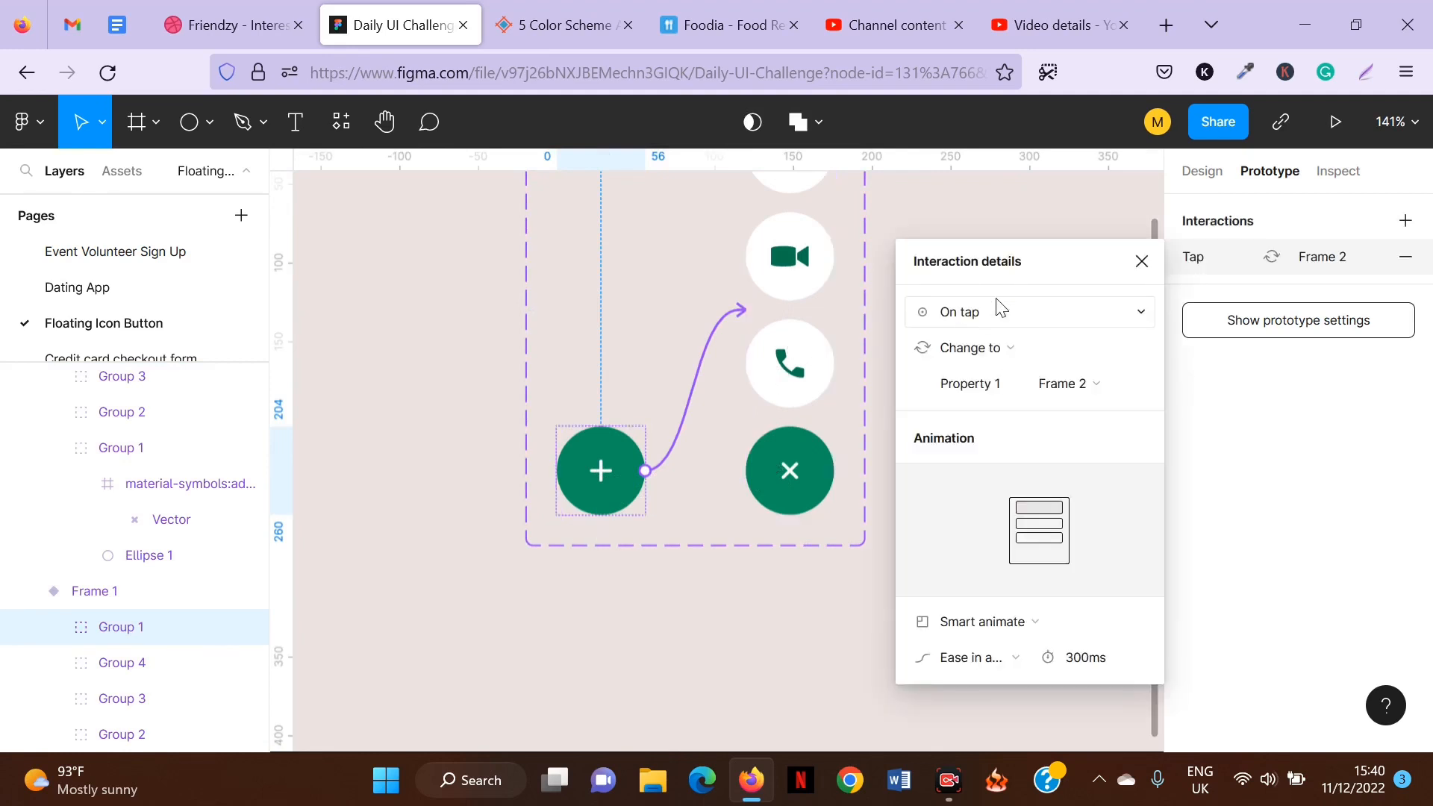
# Set the interaction to On tap, Change to Frame 2, Smart animate, Ease in and out, 300ms, and close the details.
pyautogui.click(988, 320)
pyautogui.click(980, 312)
pyautogui.click(1017, 625)
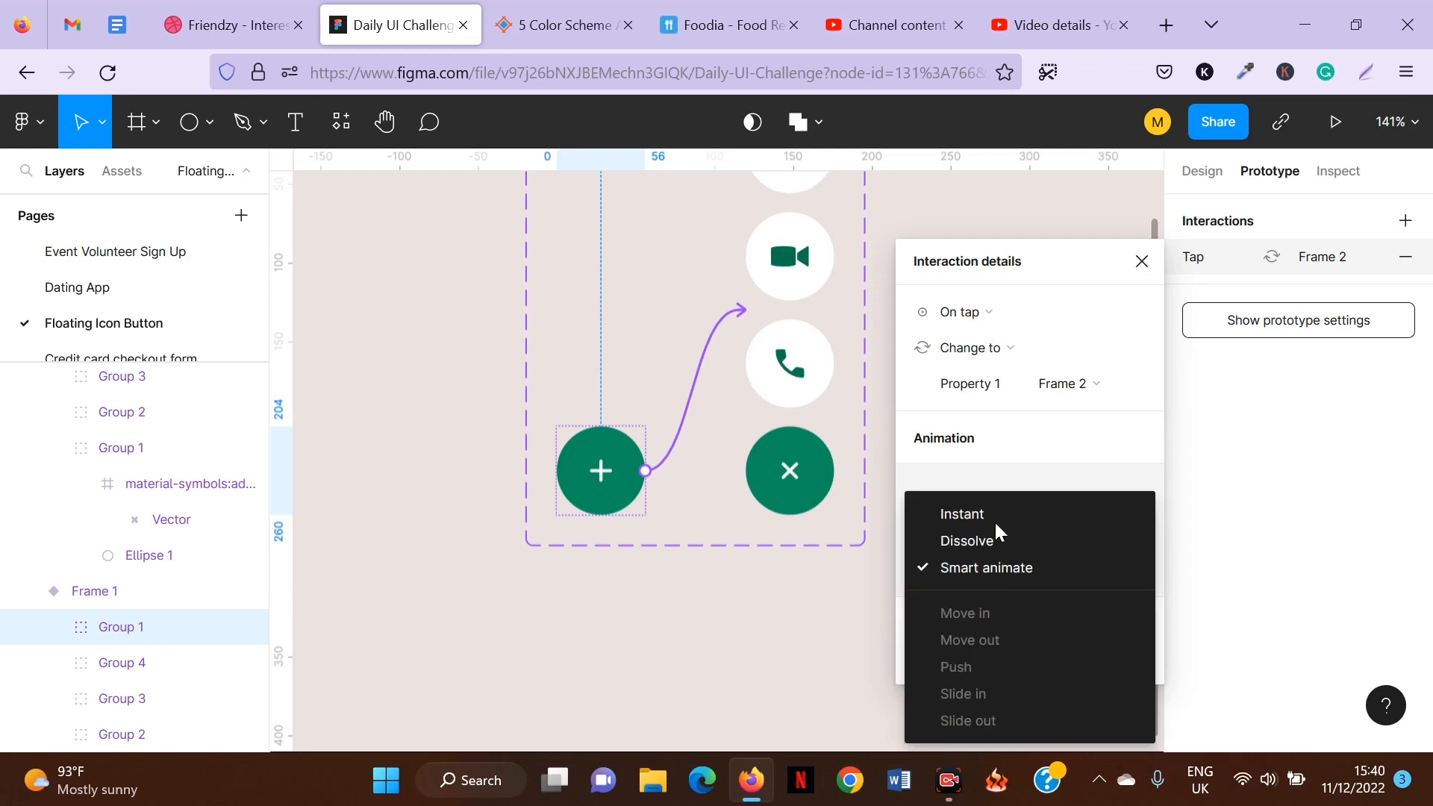
pyautogui.click(1015, 468)
pyautogui.click(966, 666)
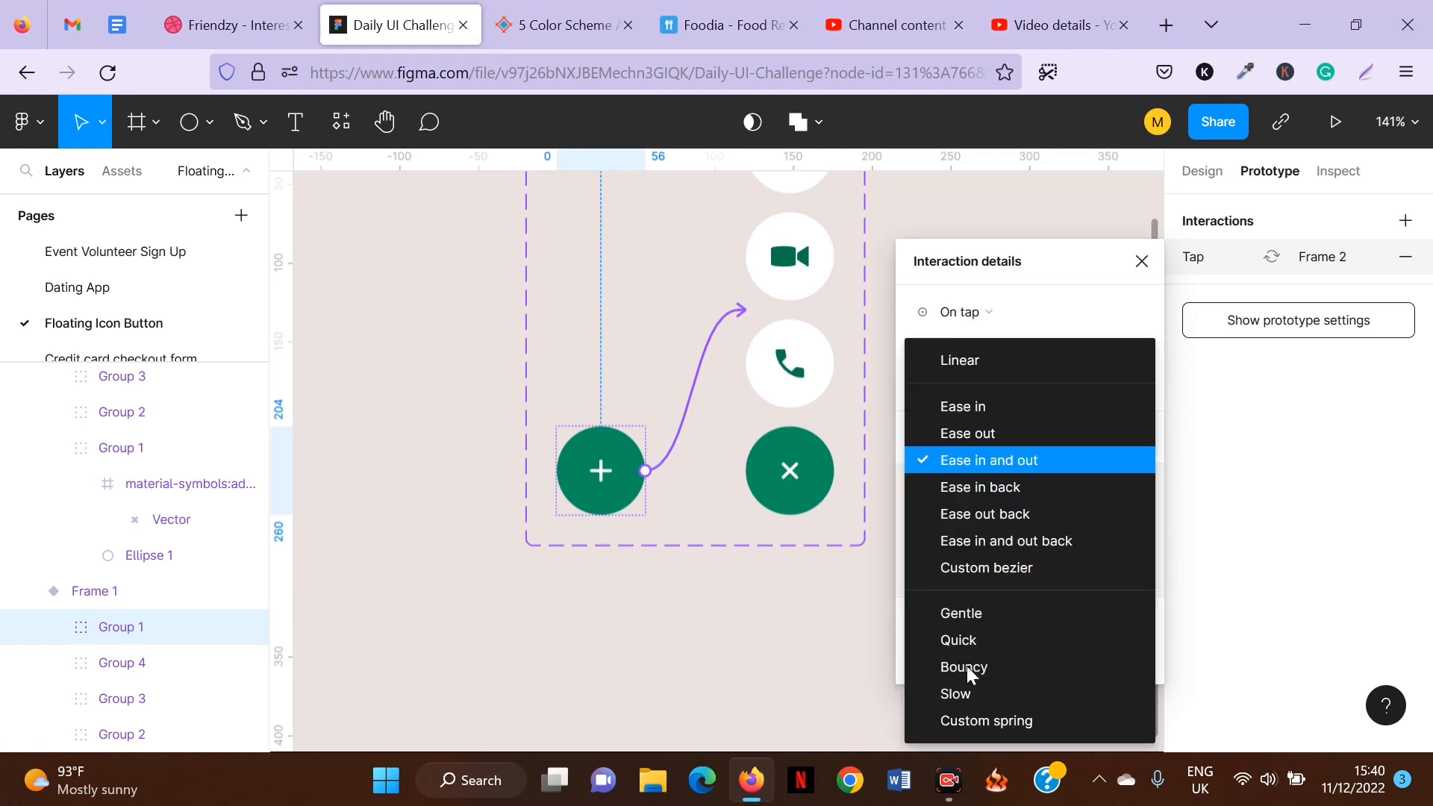
pyautogui.click(988, 462)
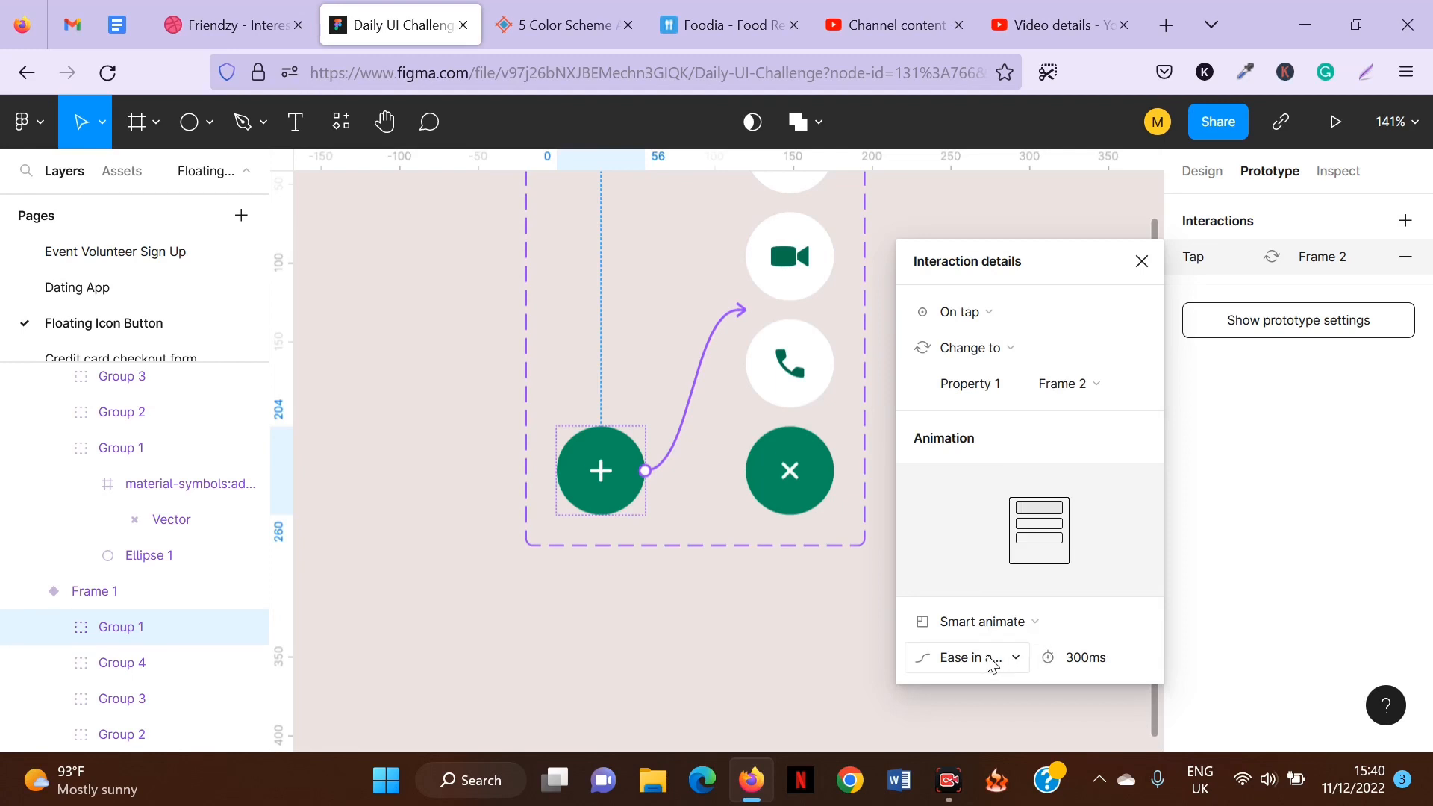
pyautogui.click(1094, 663)
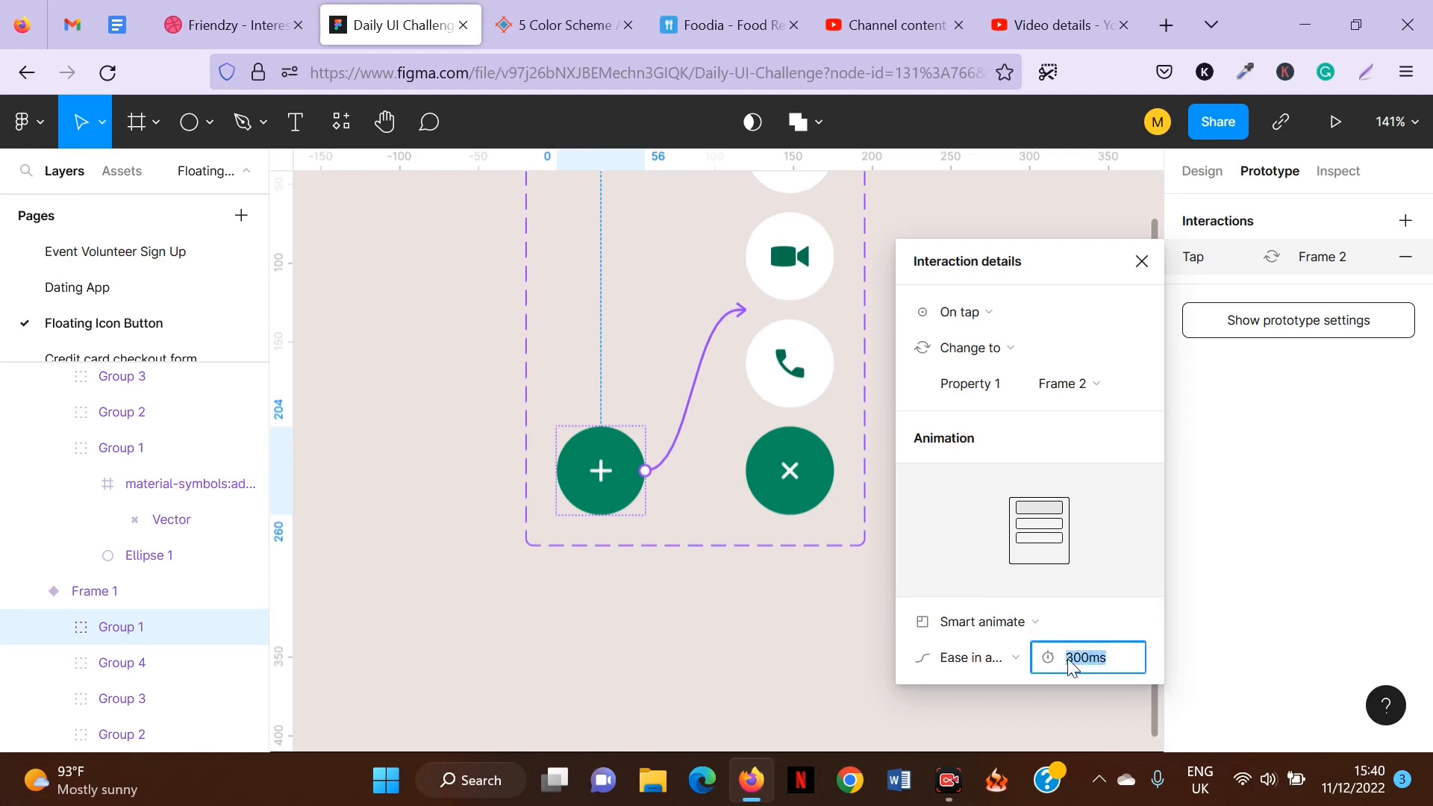
pyautogui.click(1069, 662)
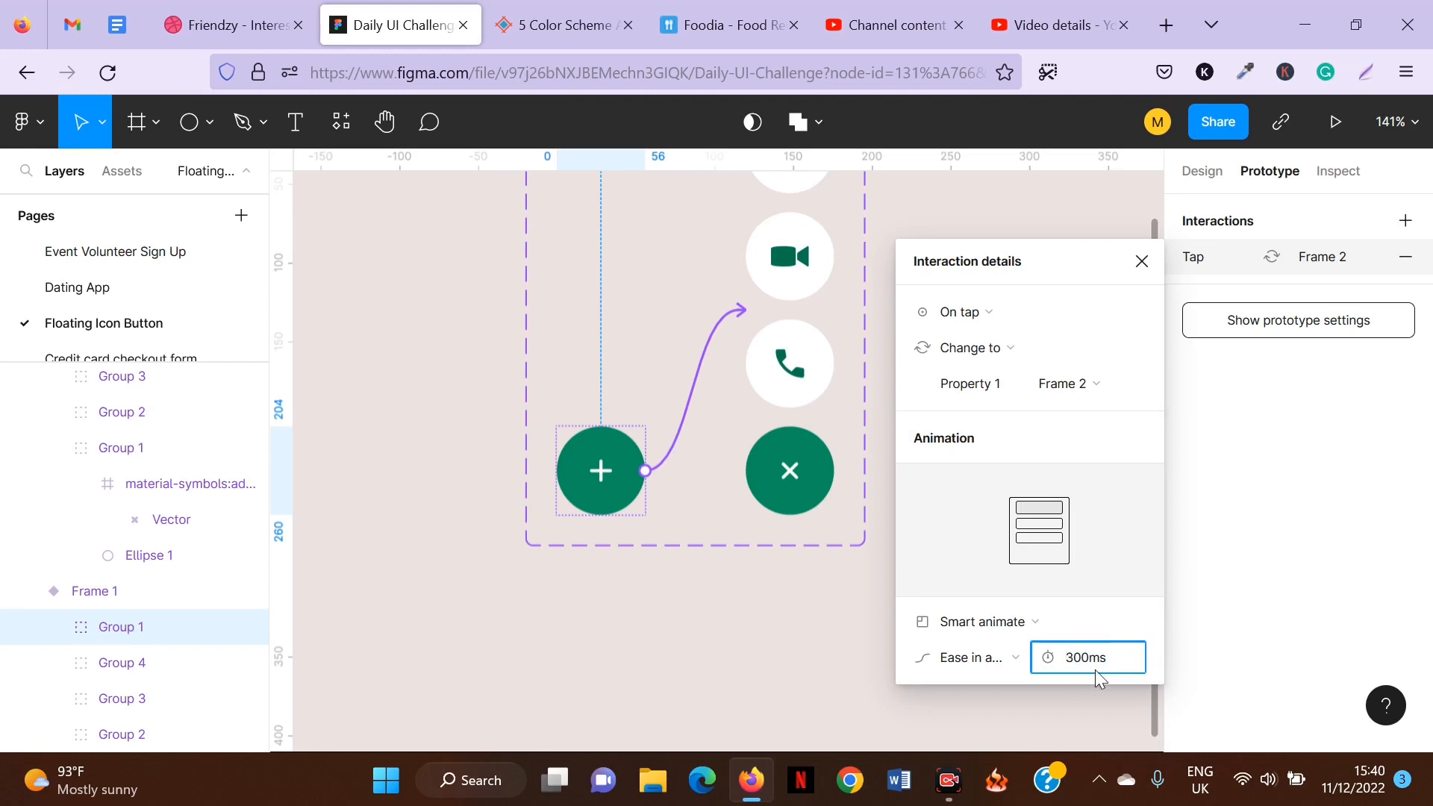
pyautogui.click(1142, 261)
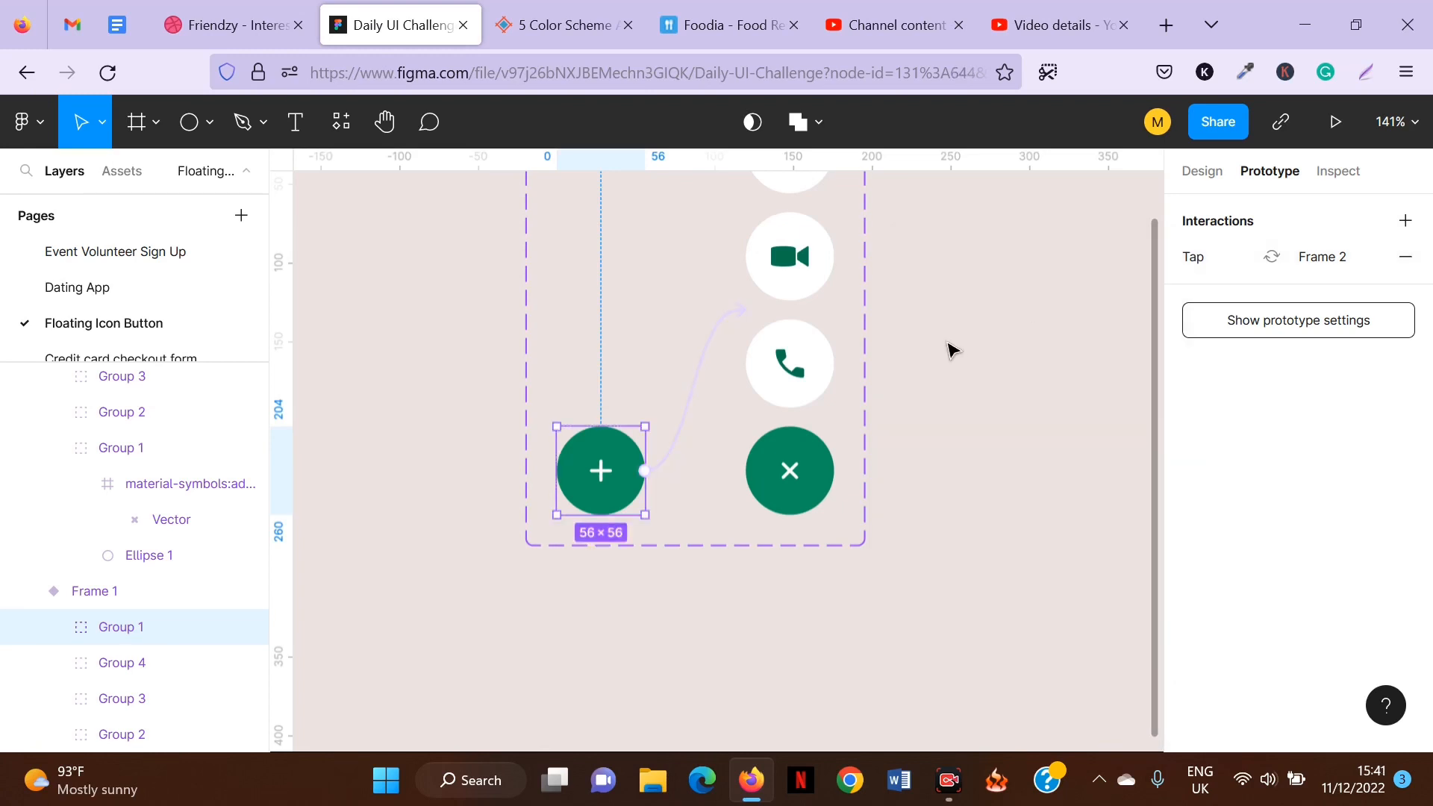
# Connect the close button of the Frame 2 variant back to the Frame 1 variant.
pyautogui.click(948, 349)
pyautogui.scroll(-5, 688, 400)
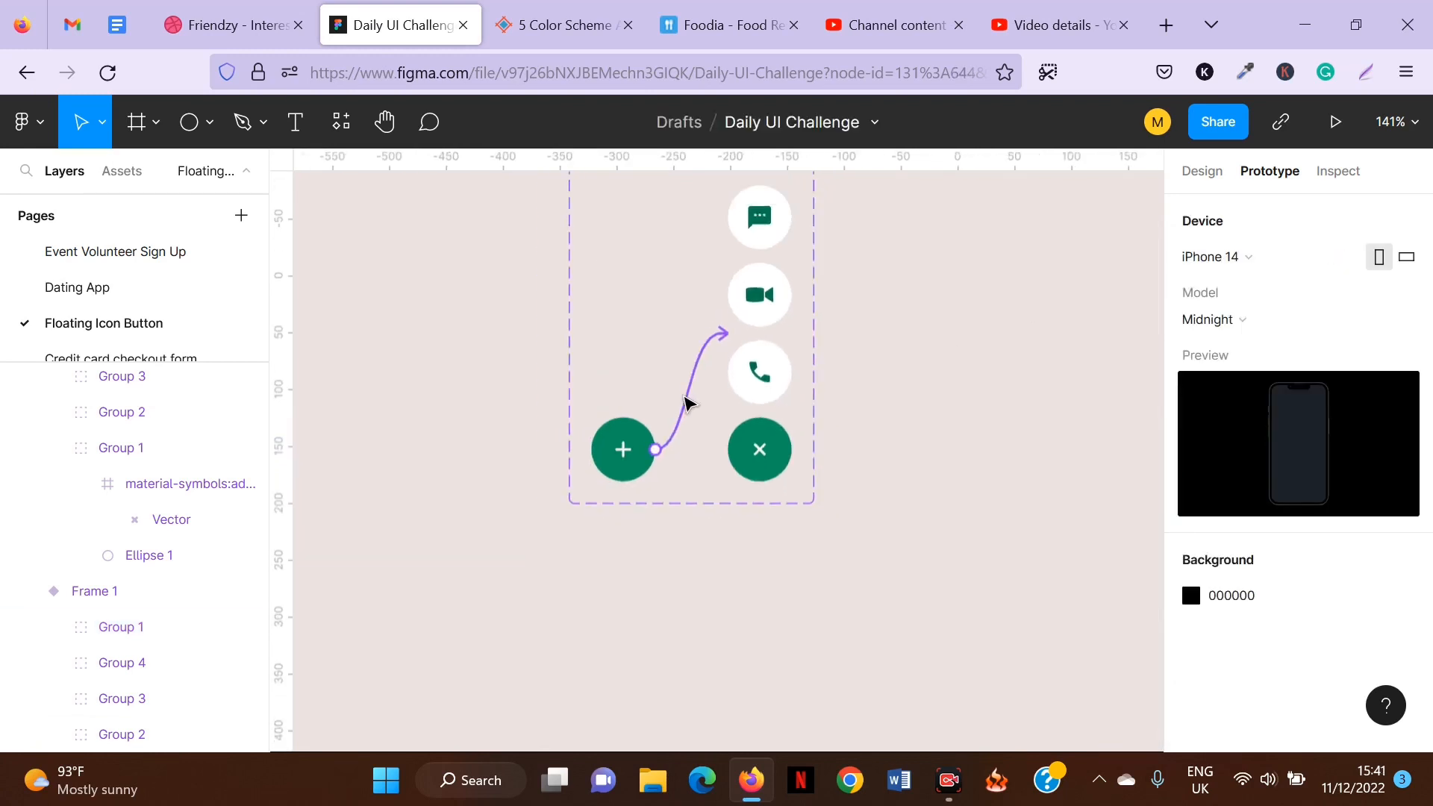
pyautogui.keyDown('ctrl'); pyautogui.click(741, 446); pyautogui.keyUp('ctrl')
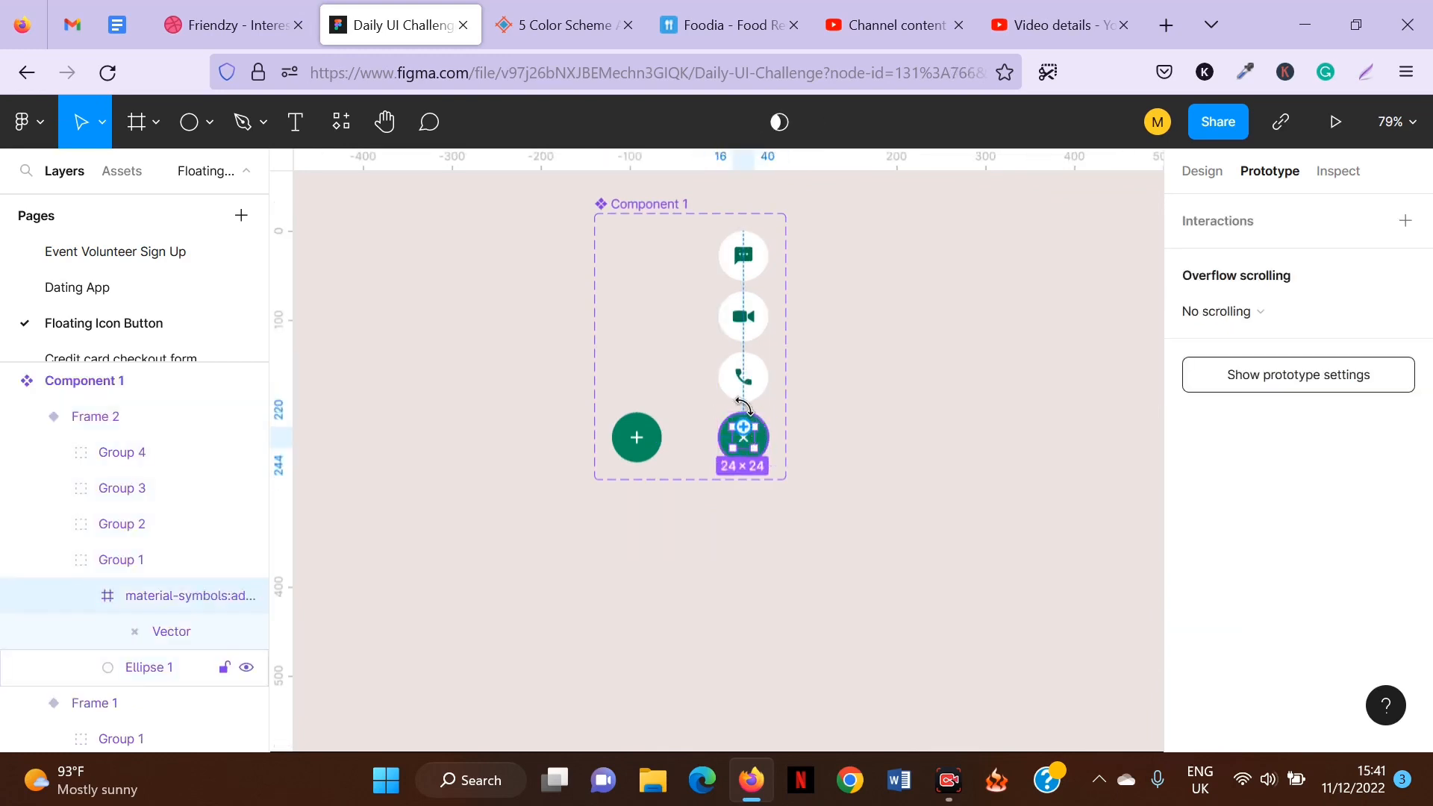
pyautogui.click(809, 439)
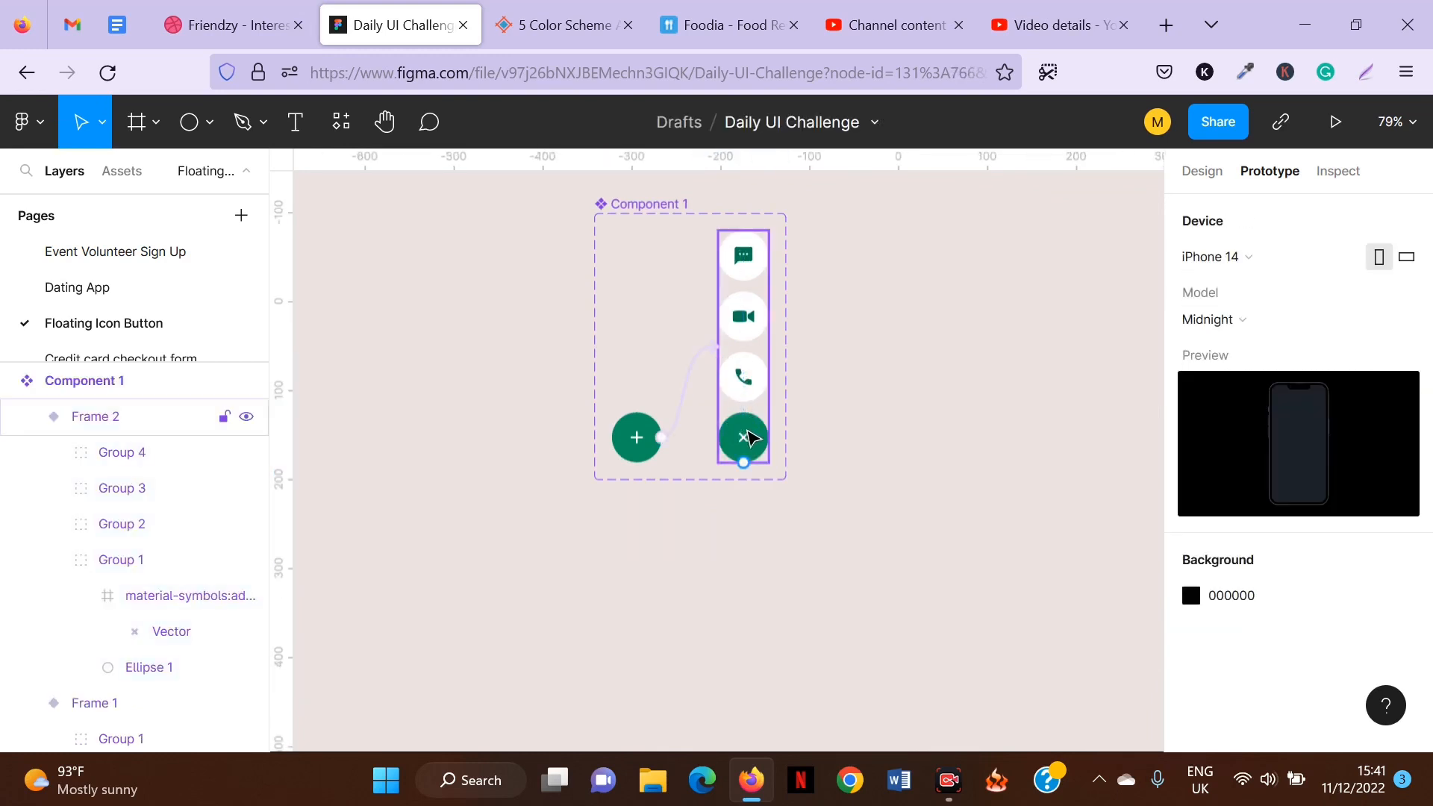
pyautogui.doubleClick(750, 438)
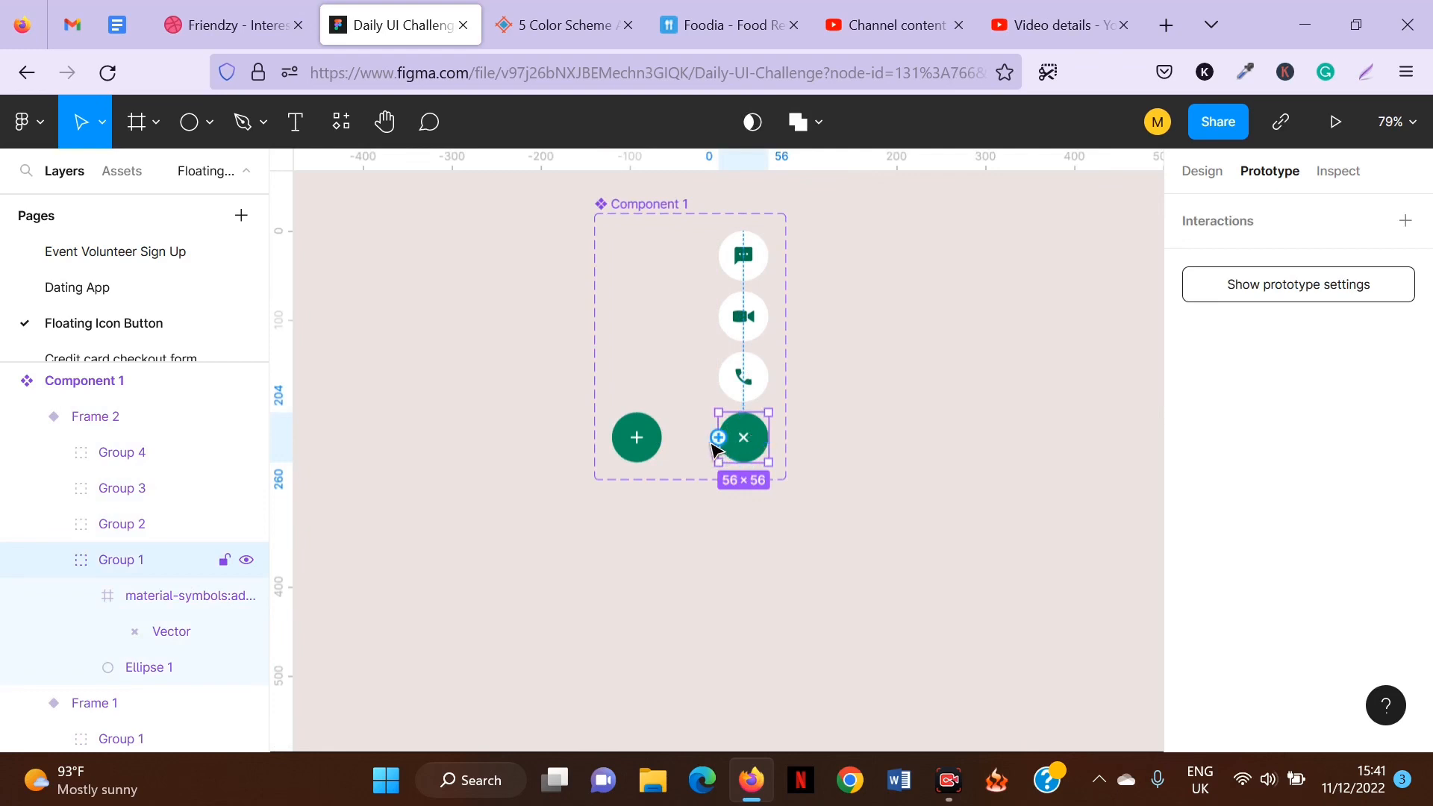
pyautogui.moveTo(719, 439); pyautogui.dragTo(666, 348)
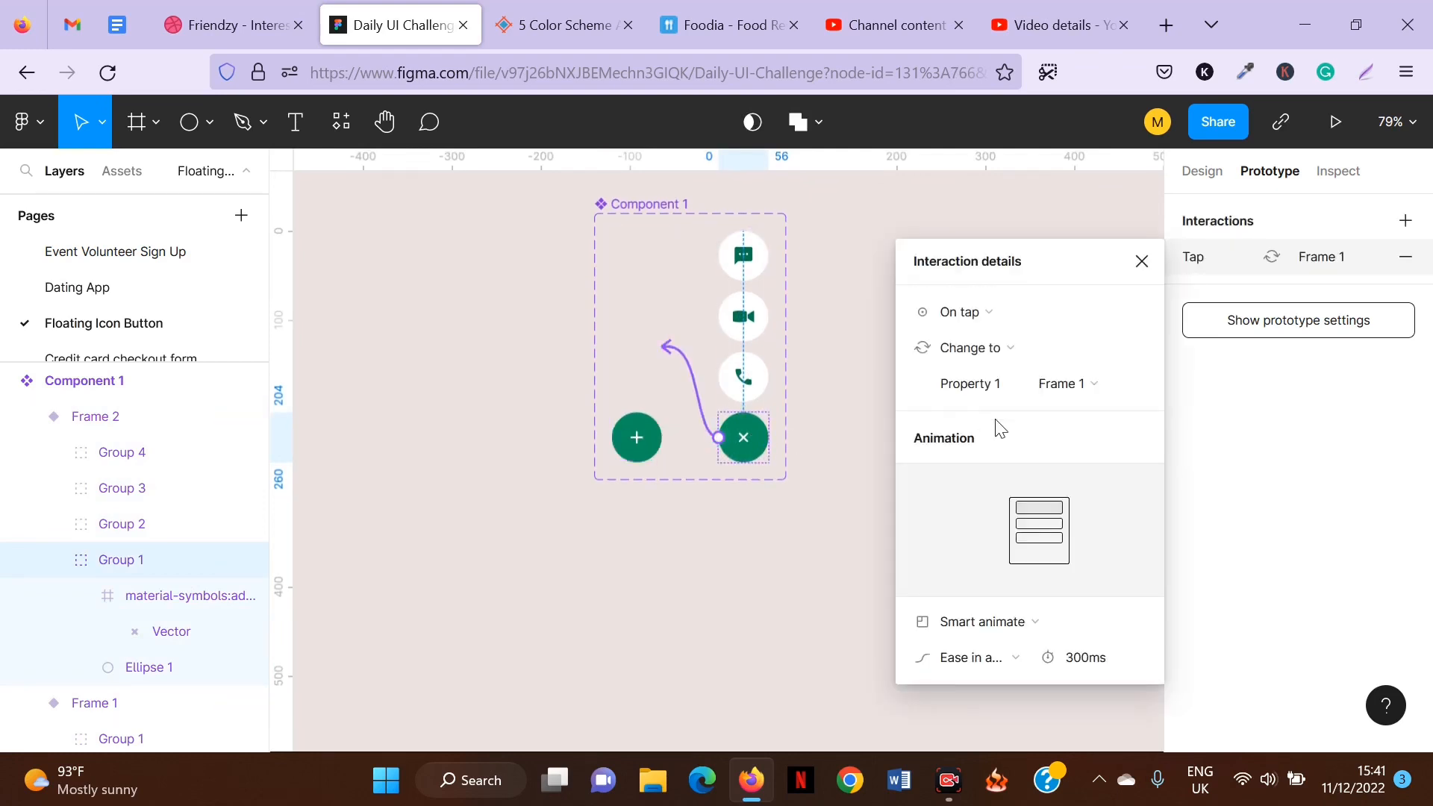
pyautogui.click(1141, 261)
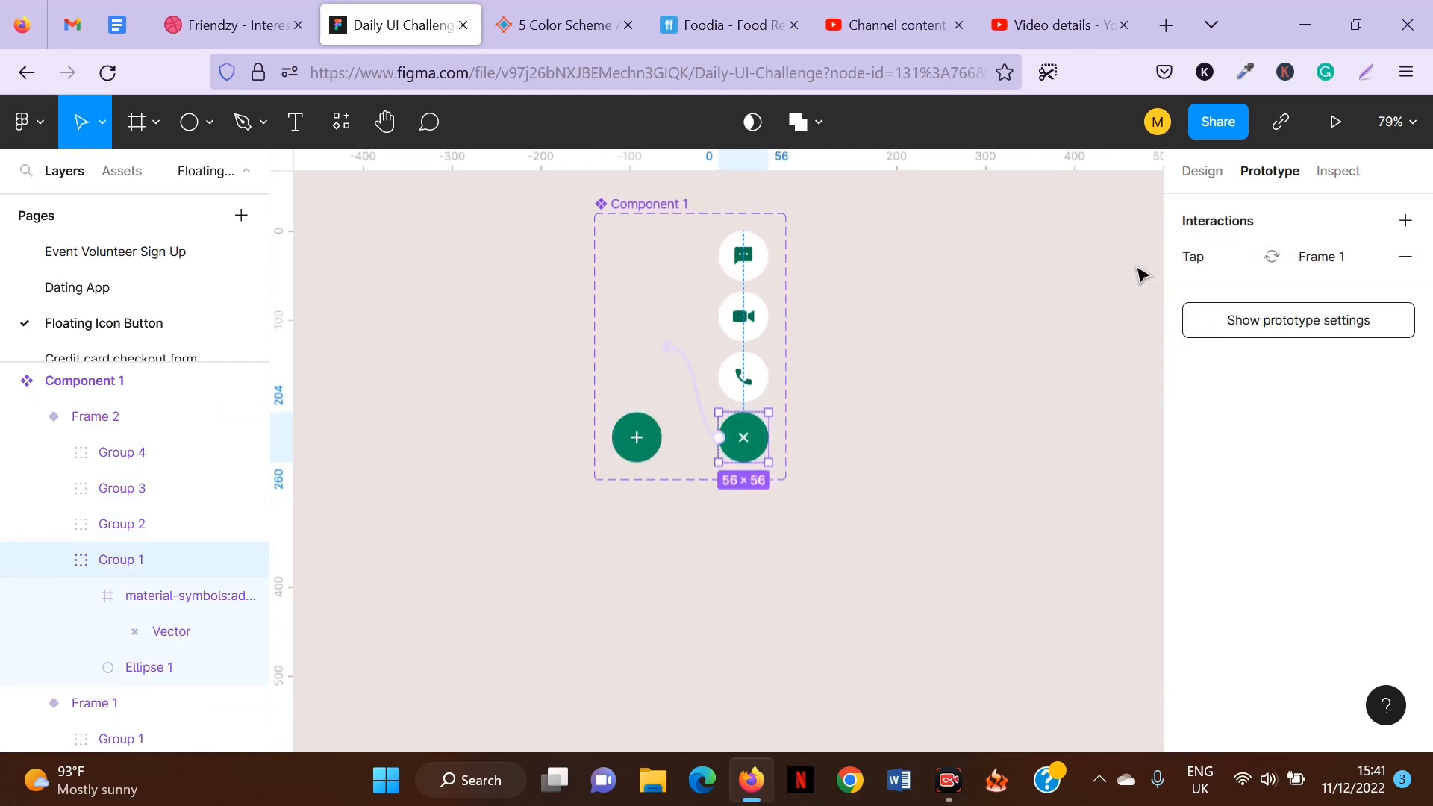
# Create an iPhone 13 / 13 Pro frame beside the component.
pyautogui.click(363, 264)
pyautogui.click(140, 132)
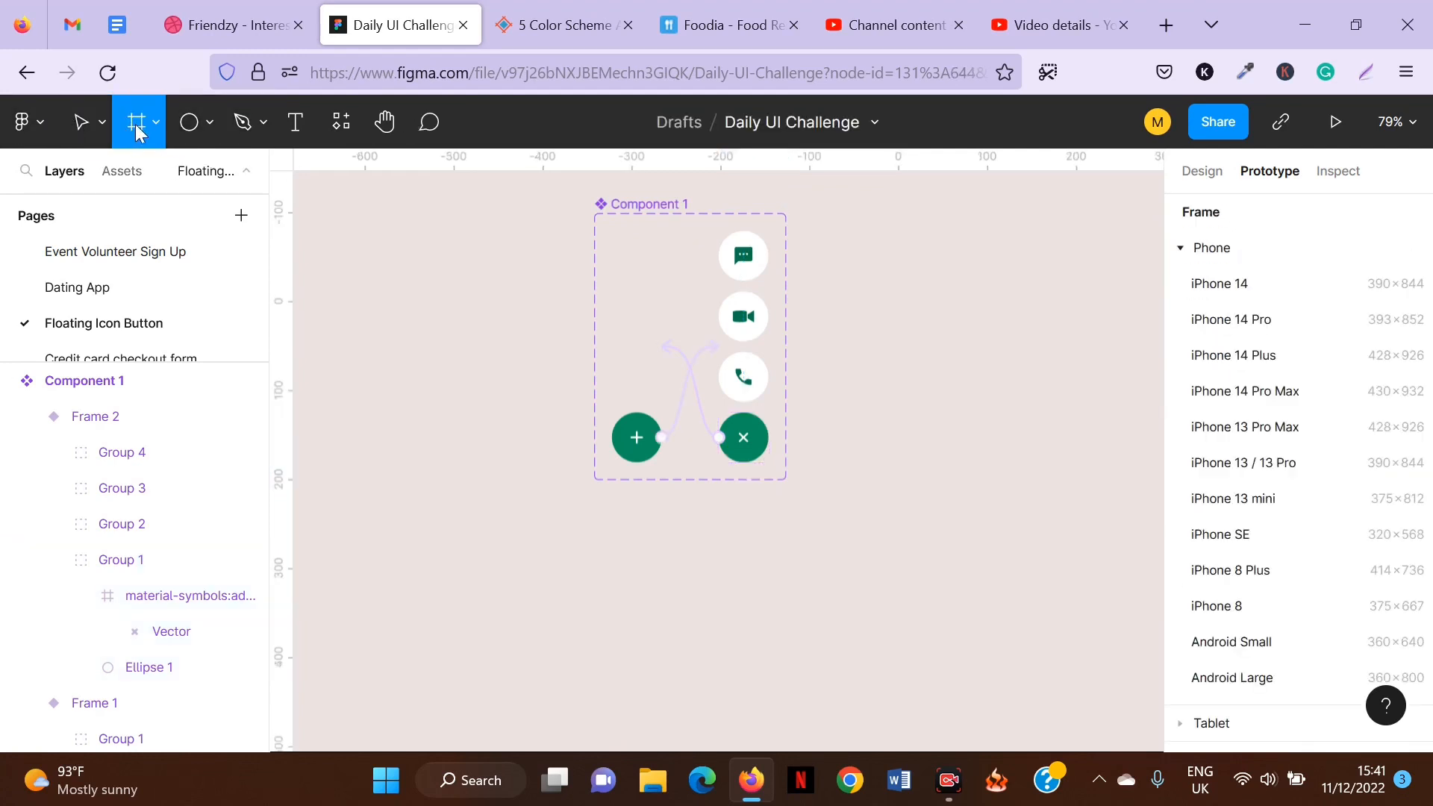
pyautogui.click(1290, 467)
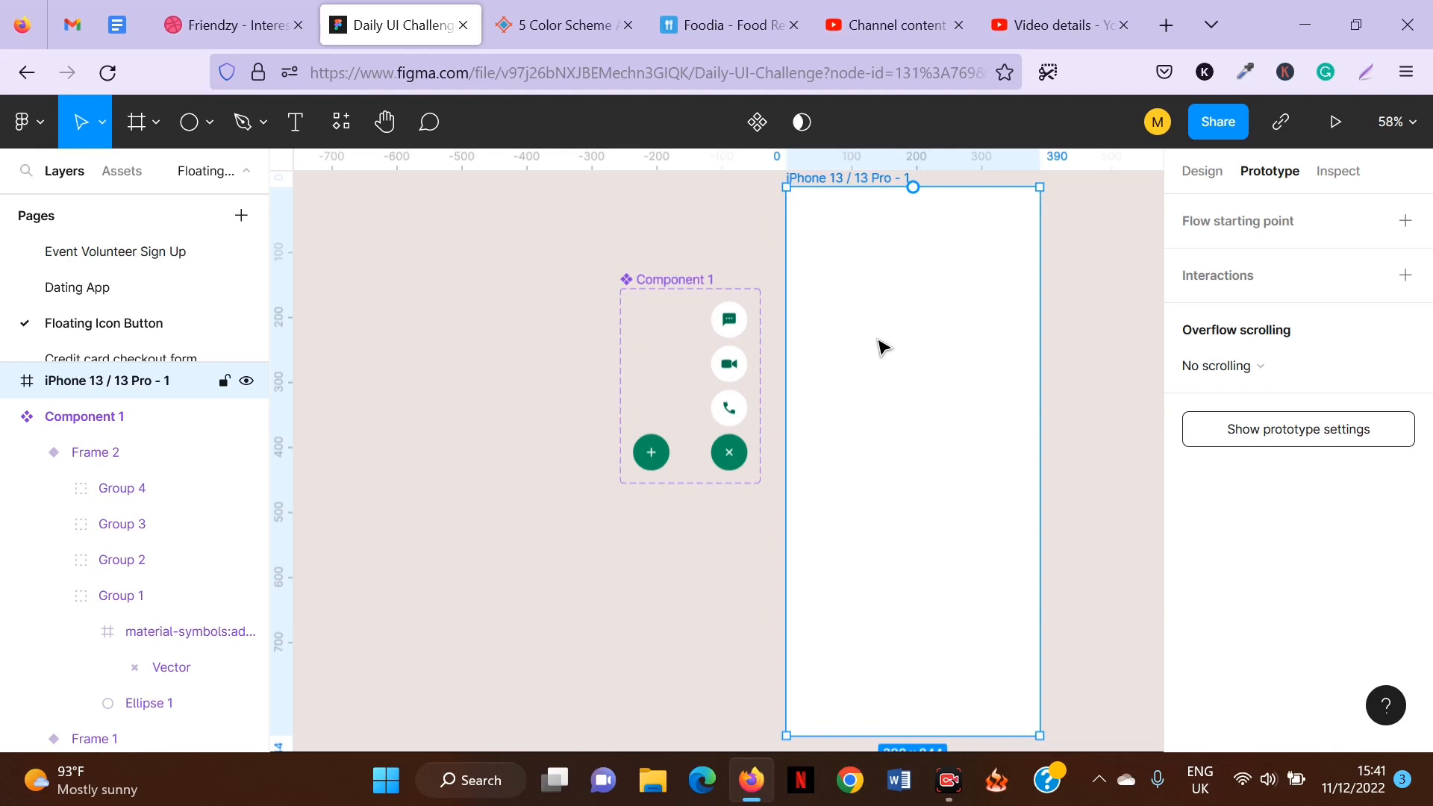
# Place an instance of Component 1 in the phone frame's bottom-right corner.
pyautogui.click(112, 170)
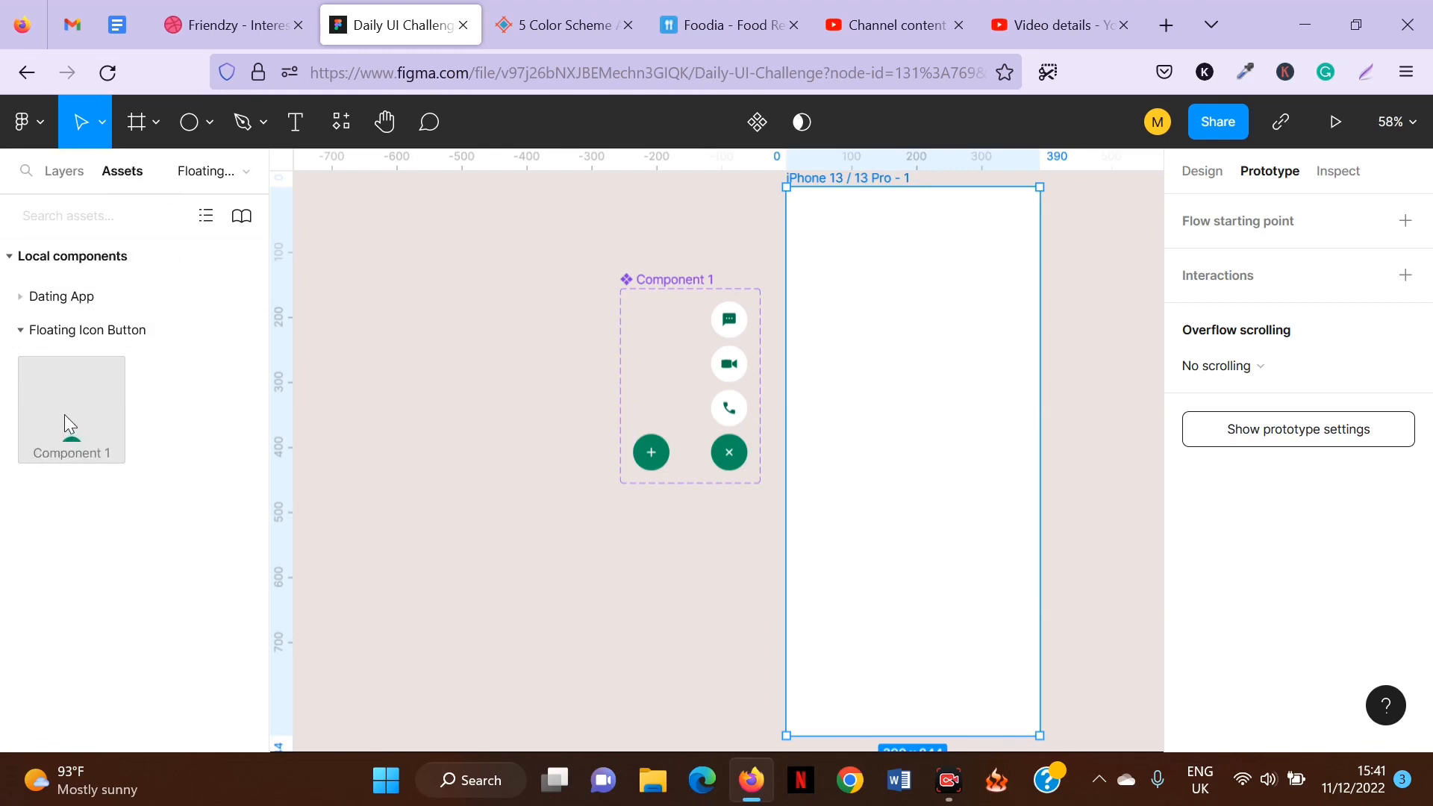
pyautogui.moveTo(65, 428); pyautogui.dragTo(1003, 573)
pyautogui.scroll(2, 836, 483)
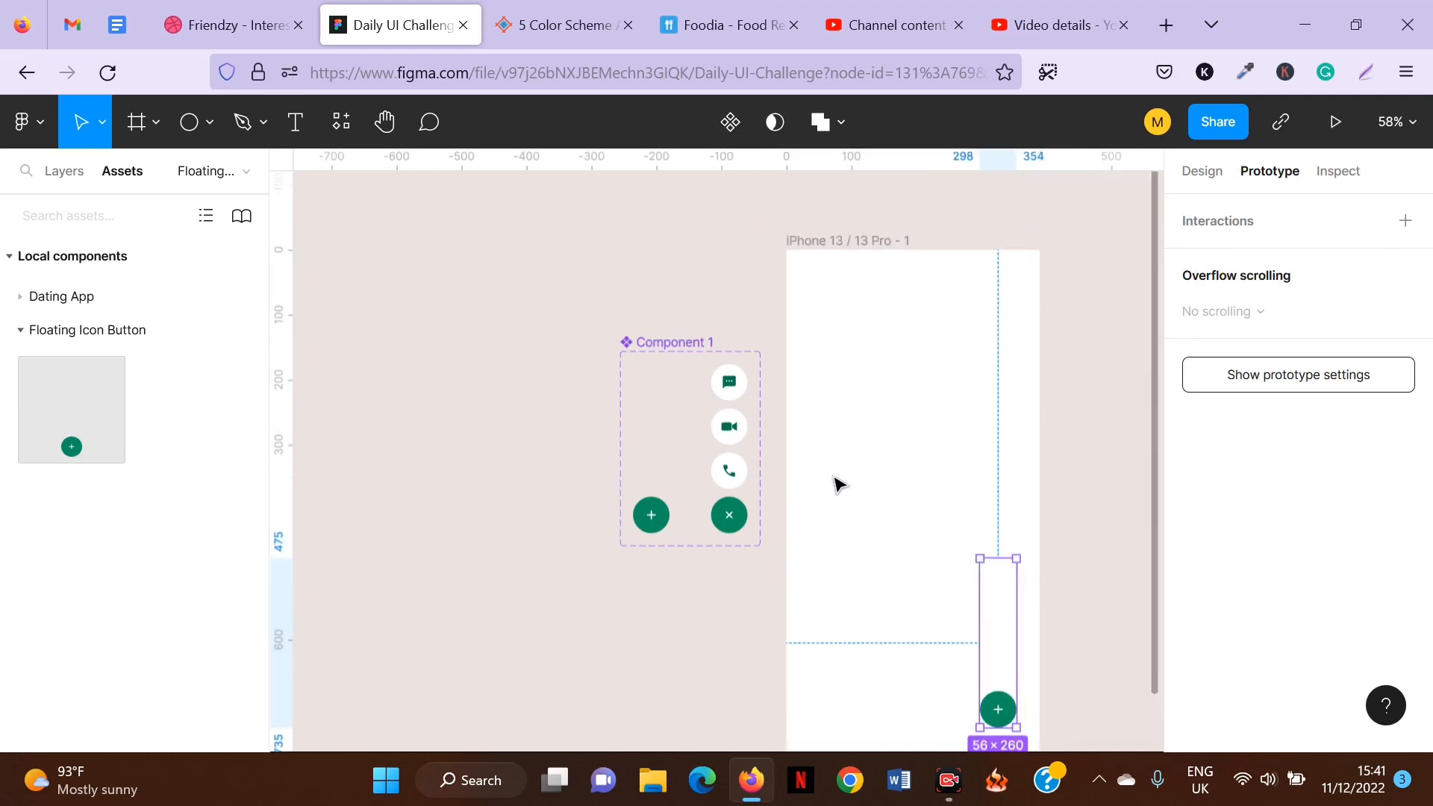
# Present the phone frame and tap the floating button to test opening and closing the stack.
pyautogui.click(839, 240)
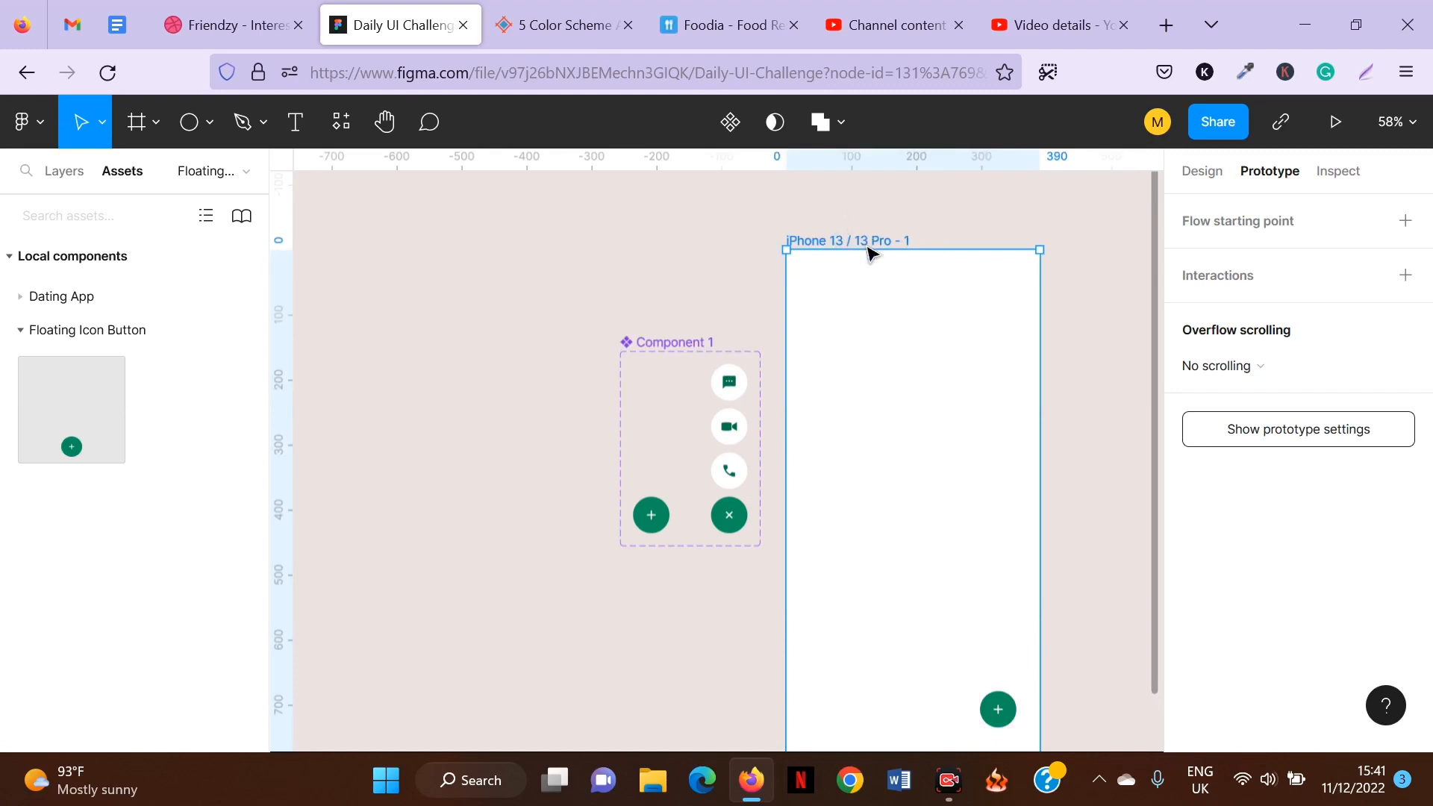
pyautogui.click(1341, 127)
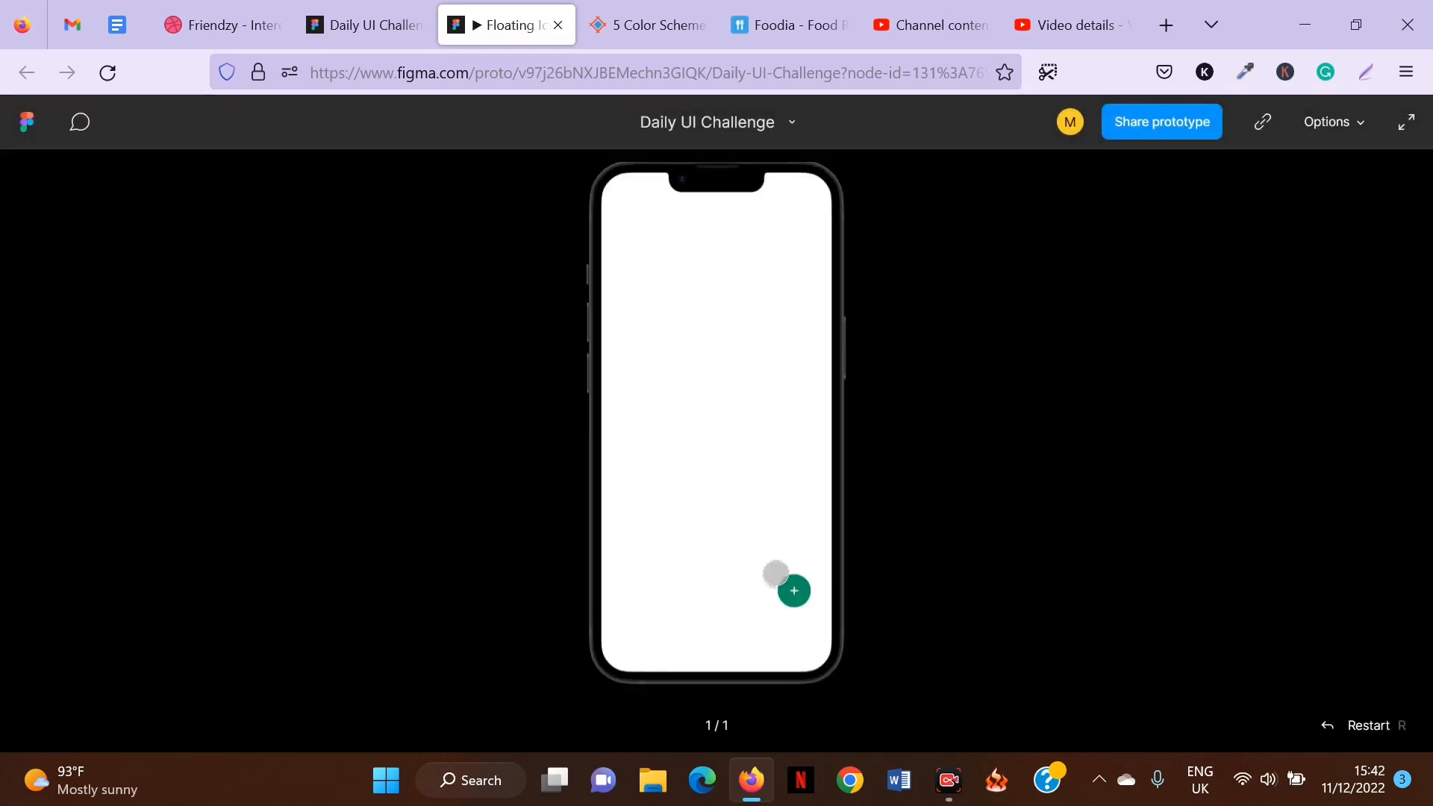
pyautogui.click(779, 574)
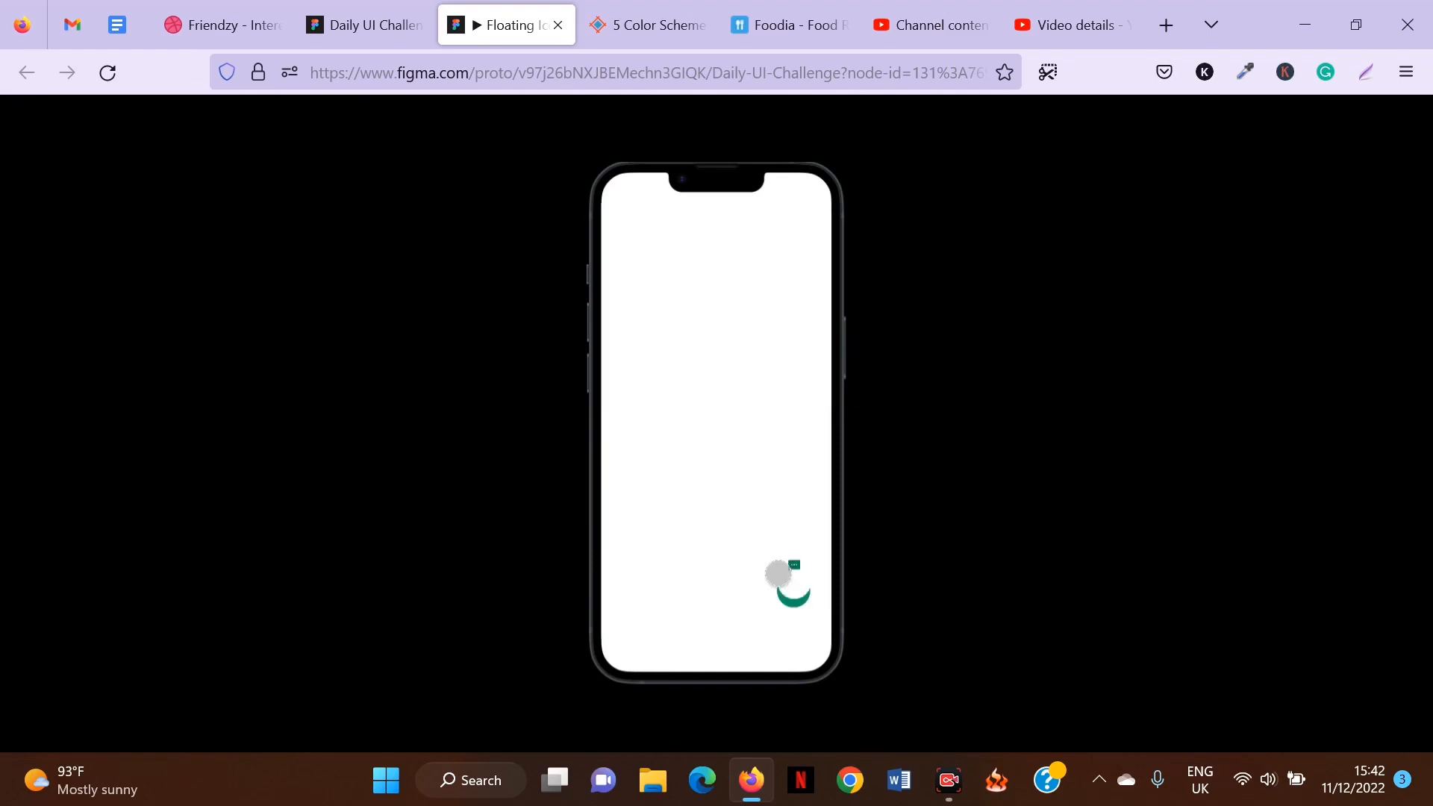
pyautogui.click(779, 575)
pyautogui.click(779, 575)
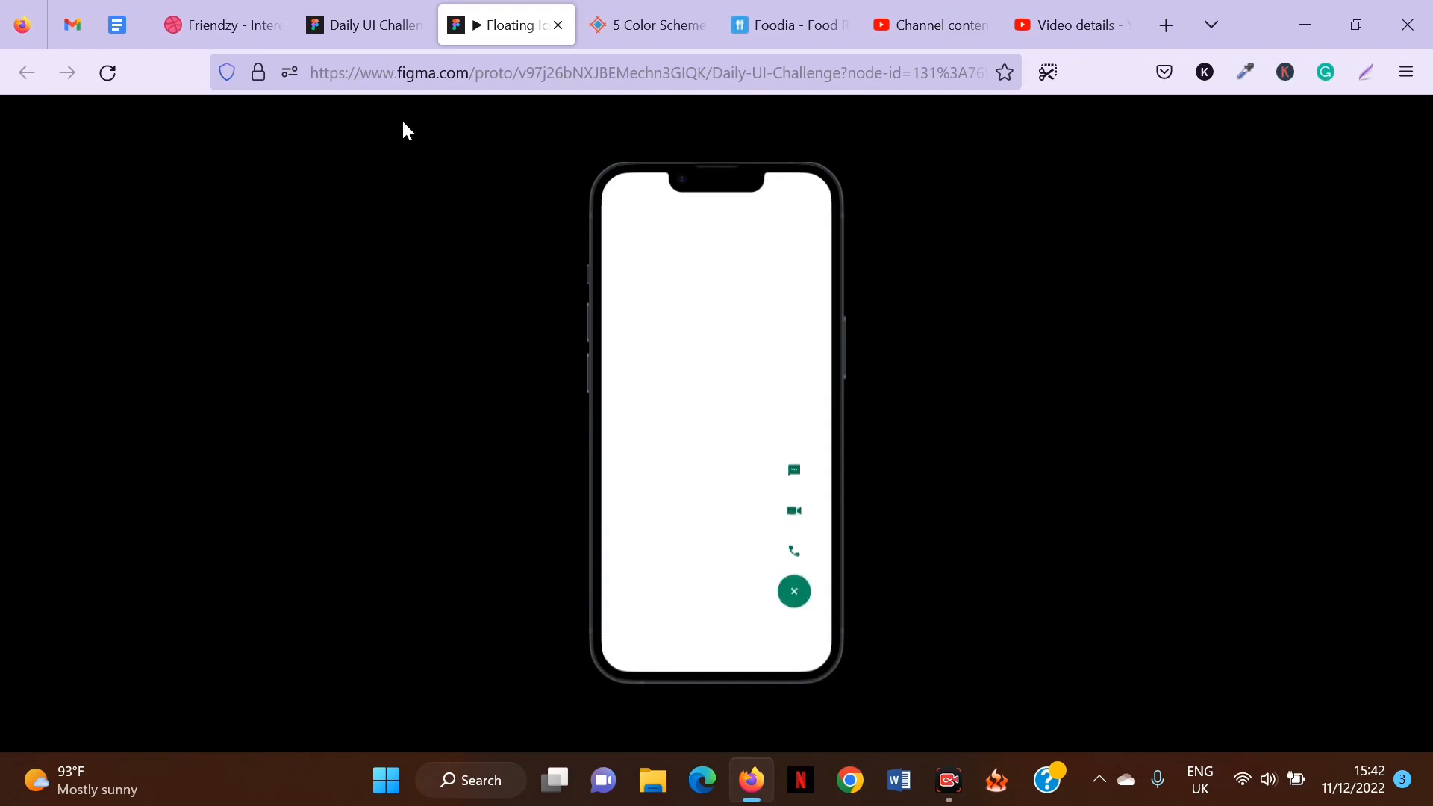
# Back in the editor, set the phone frame's fill colour to B0BEC5.
pyautogui.click(362, 24)
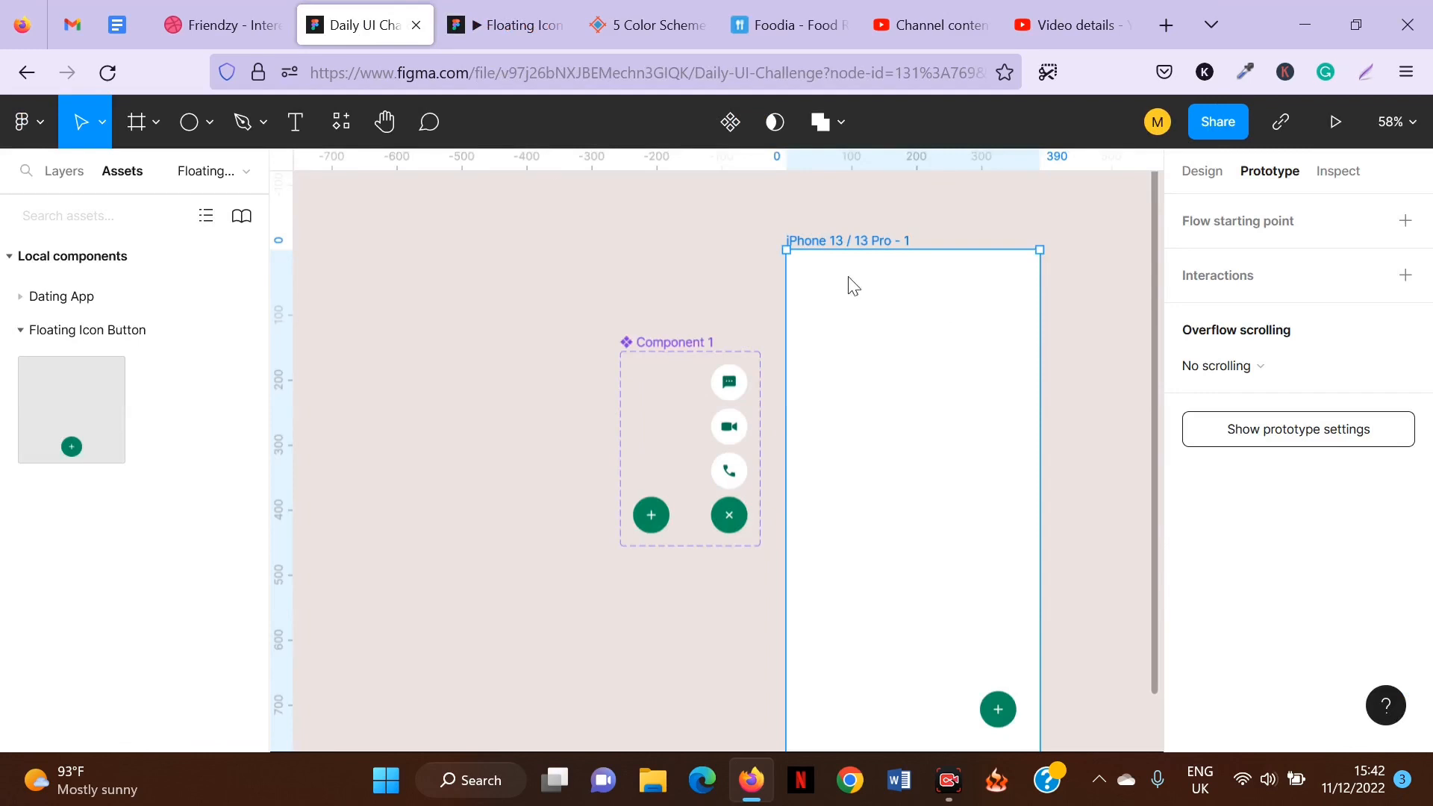
pyautogui.click(1218, 180)
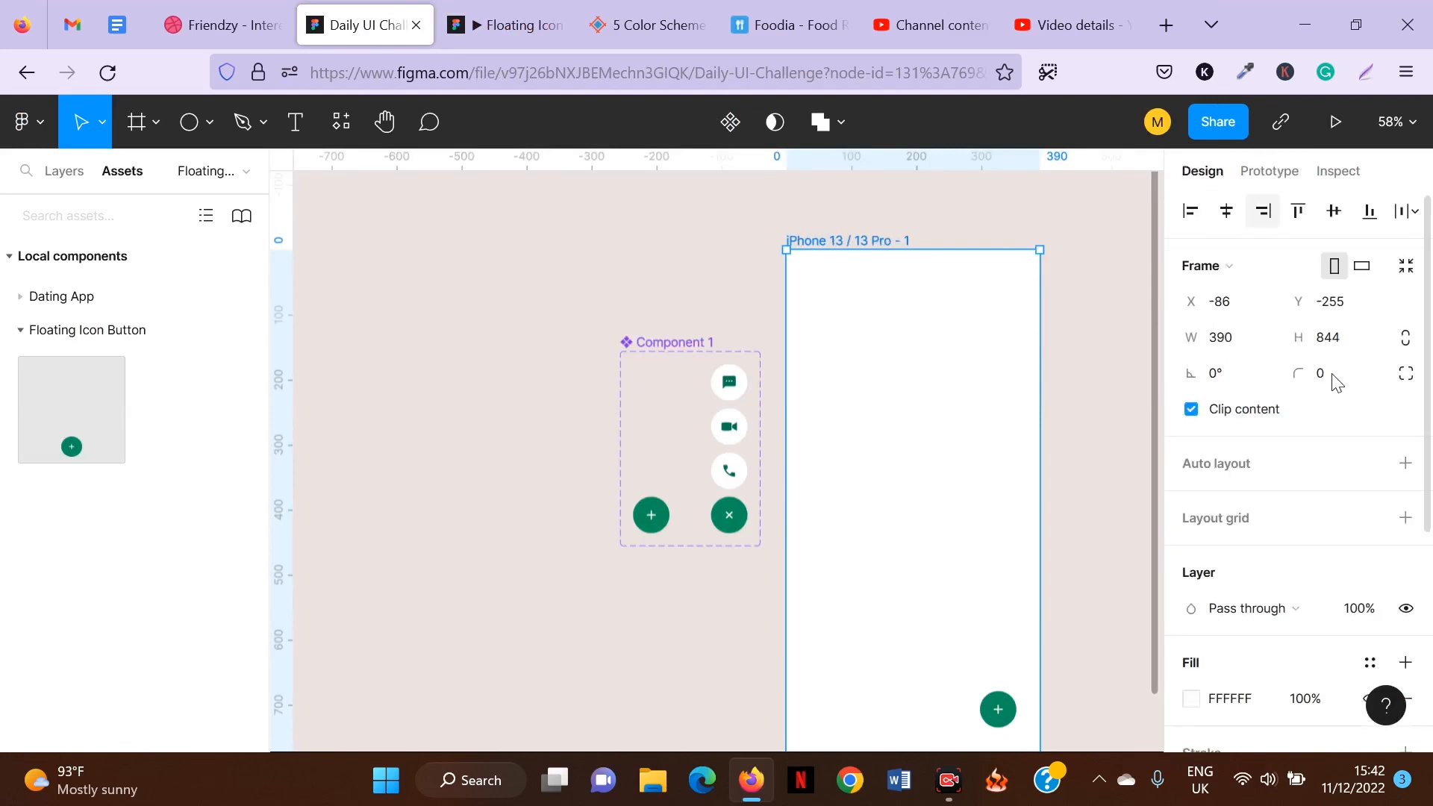
pyautogui.scroll(-5, 1279, 480)
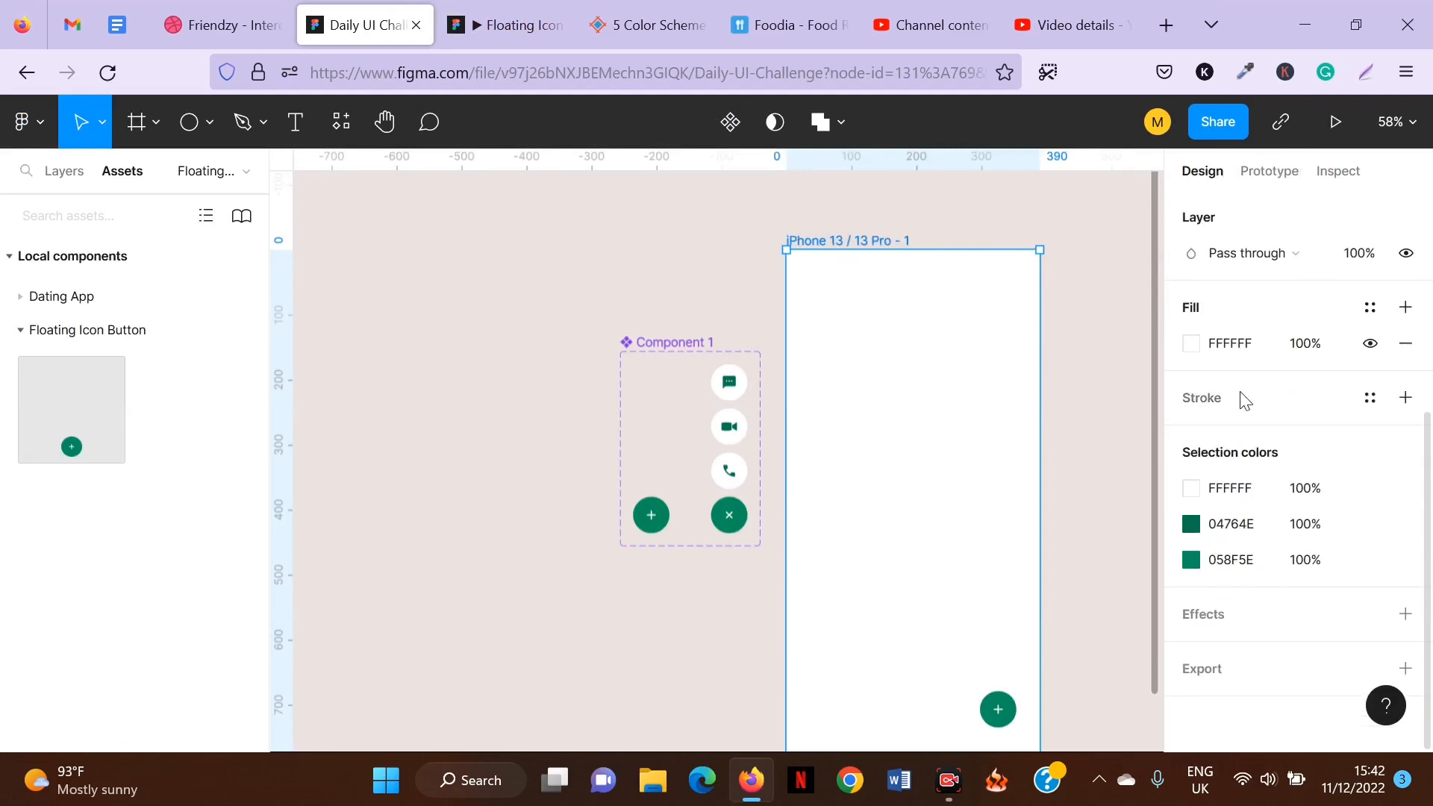
pyautogui.click(1192, 344)
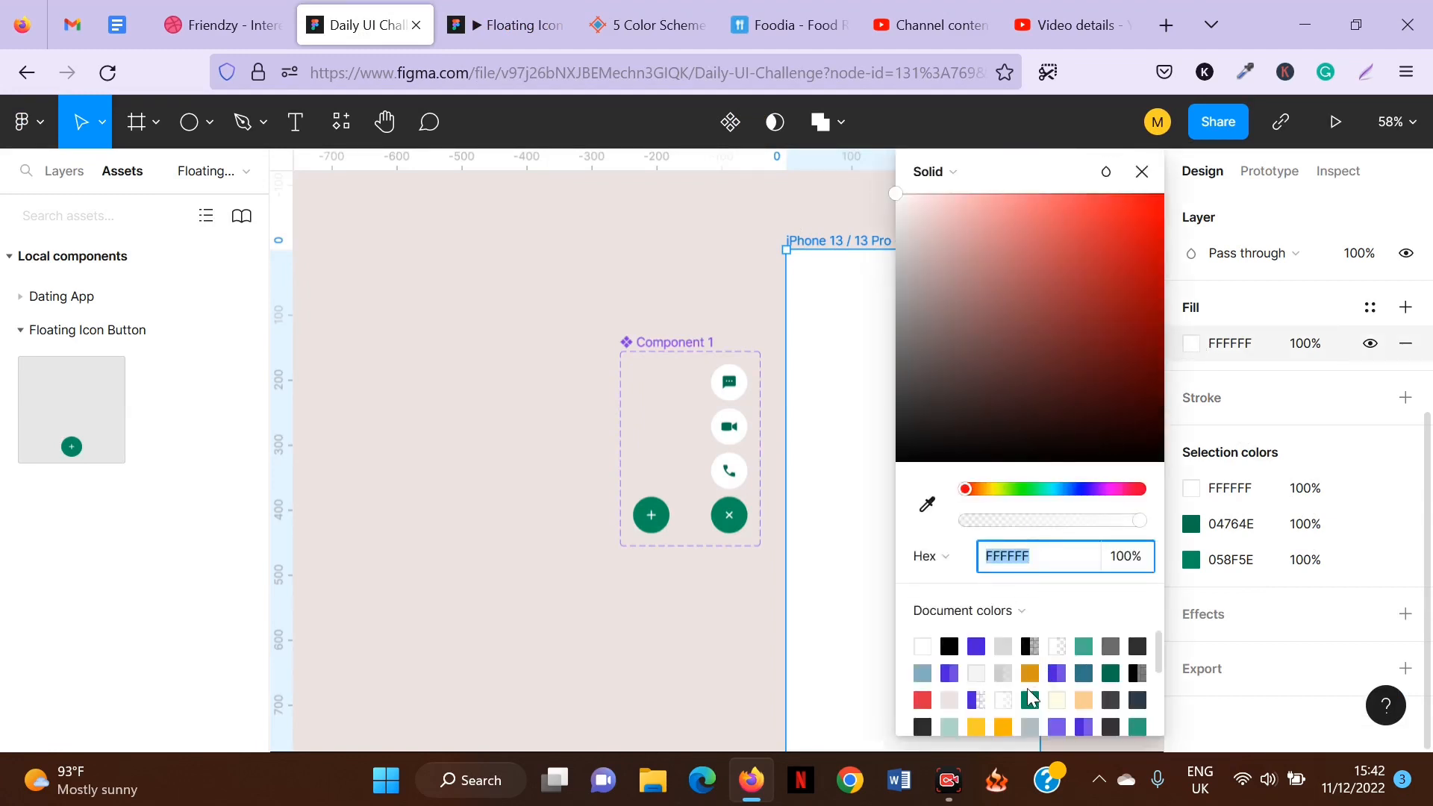
pyautogui.click(1030, 726)
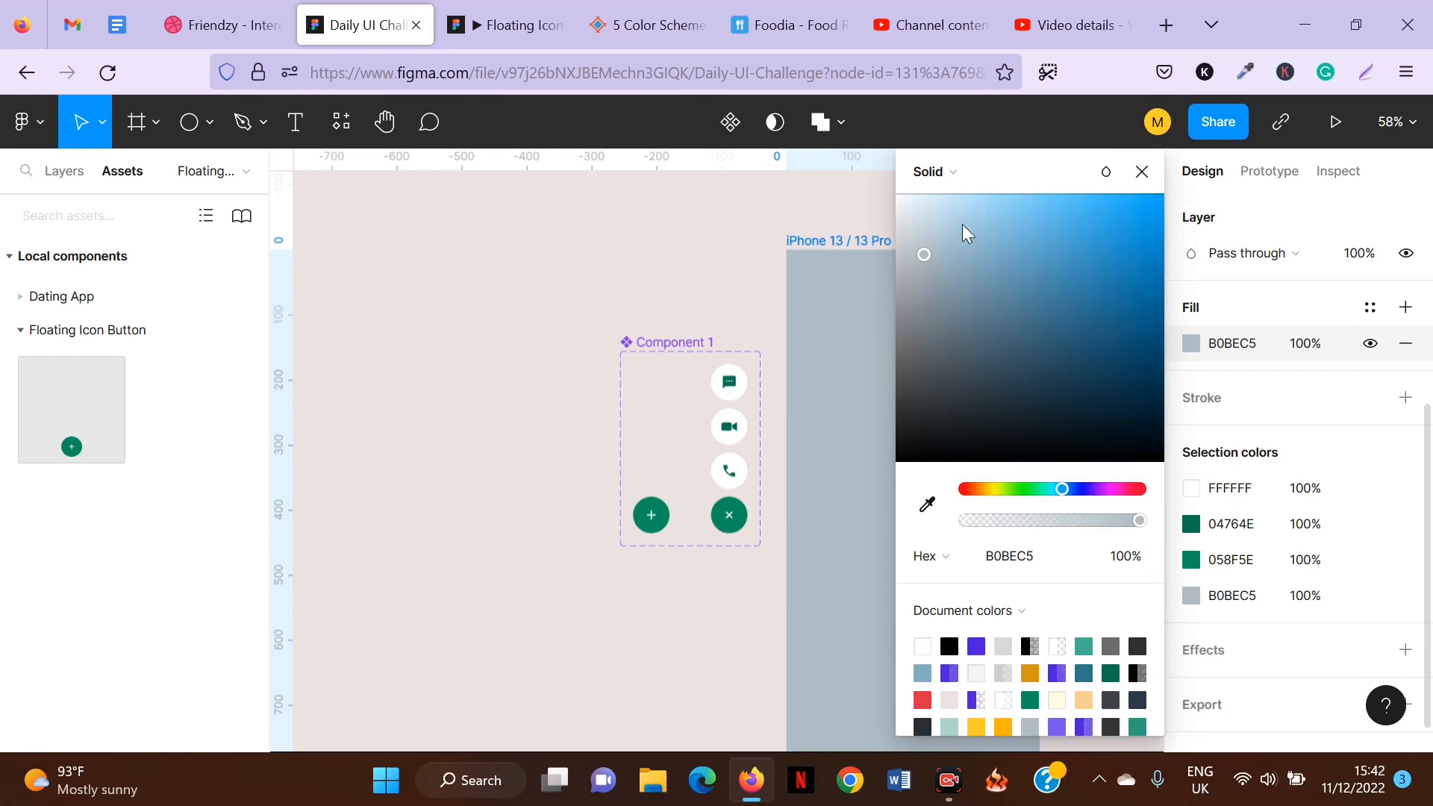
# Preview the prototype again, toggling the floating button repeatedly, and return to the editor.
pyautogui.click(505, 18)
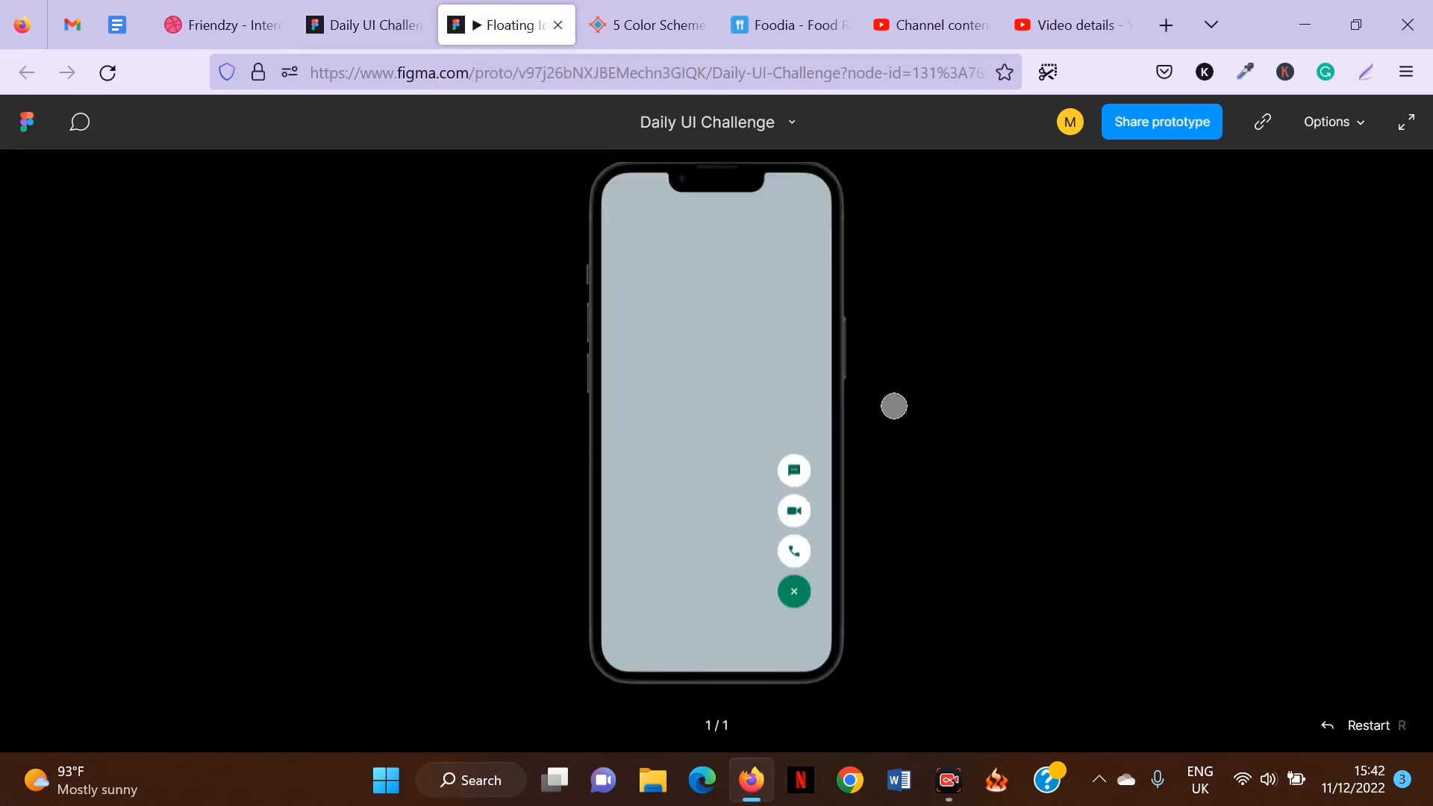
pyautogui.click(783, 574)
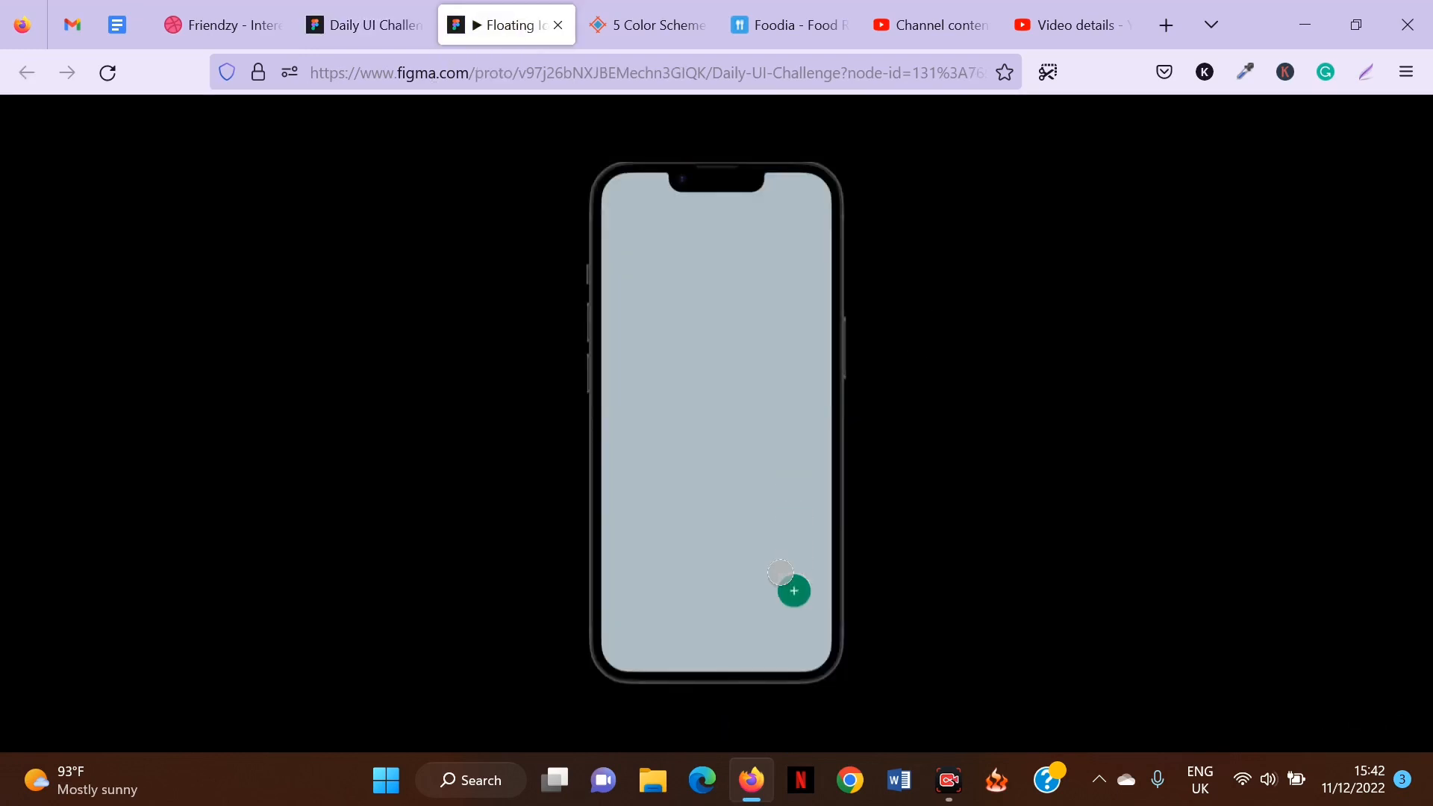
pyautogui.click(781, 574)
pyautogui.click(781, 573)
pyautogui.click(781, 573)
pyautogui.click(780, 573)
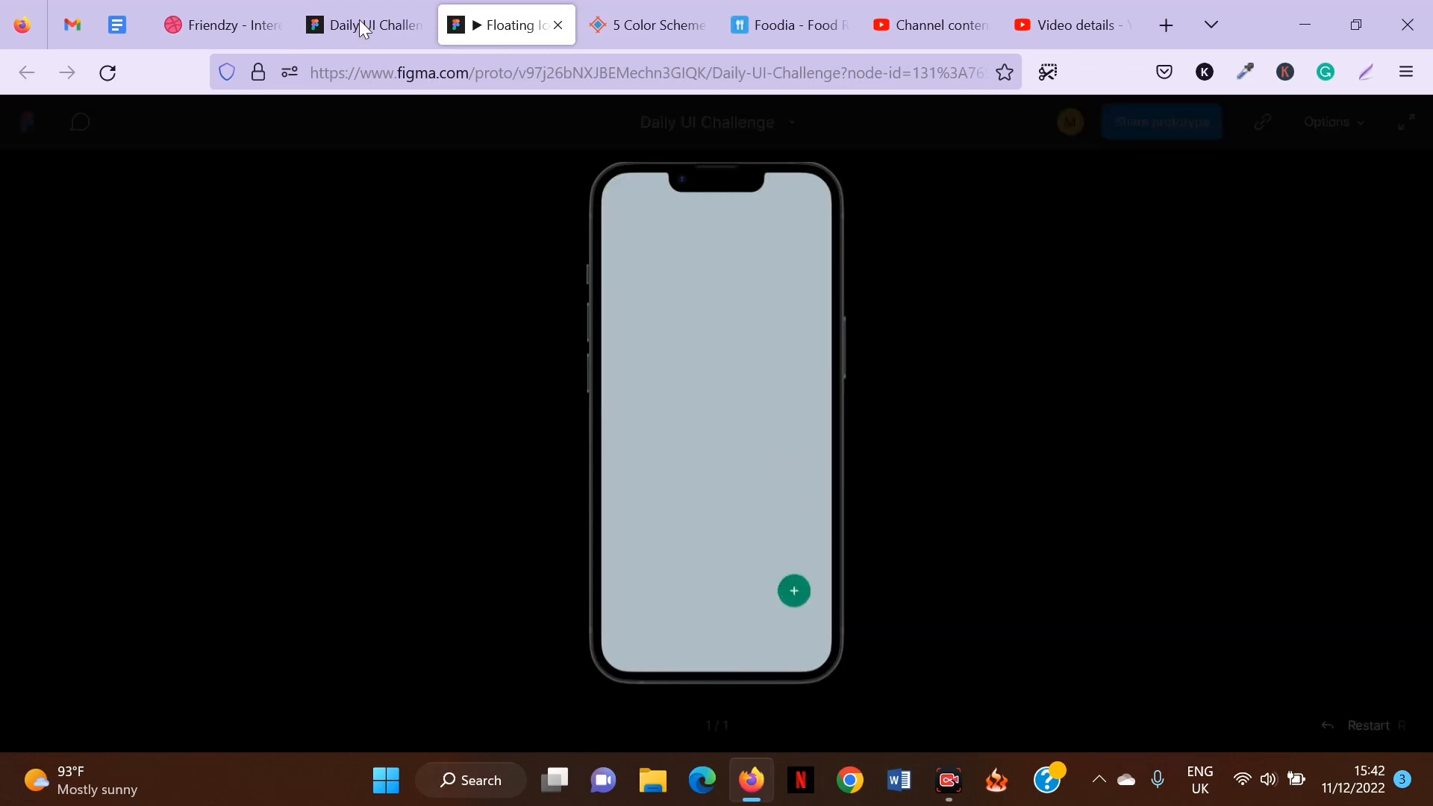
pyautogui.click(359, 28)
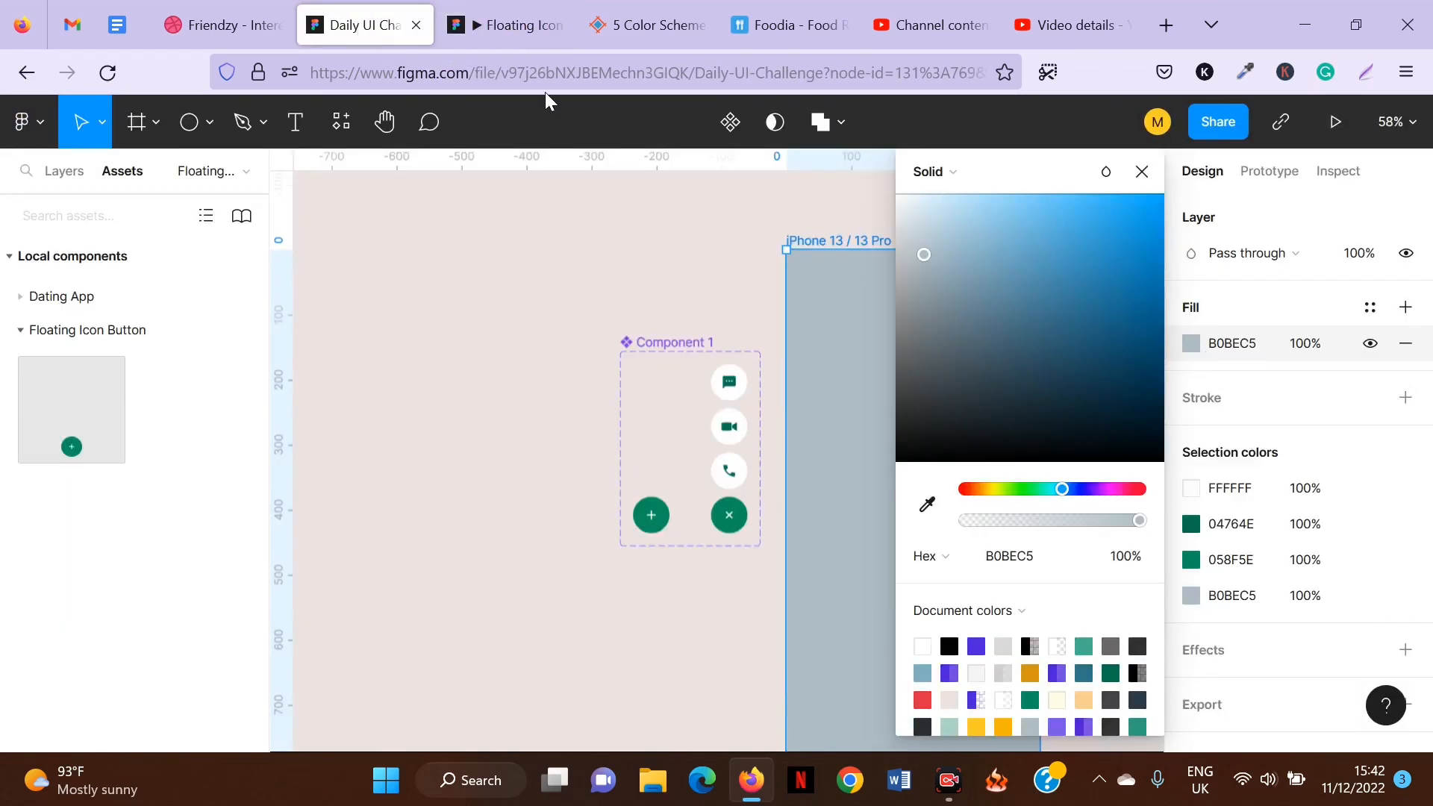
# Rename the top message icon group in the expanded variant's frame to Message.
pyautogui.click(1143, 171)
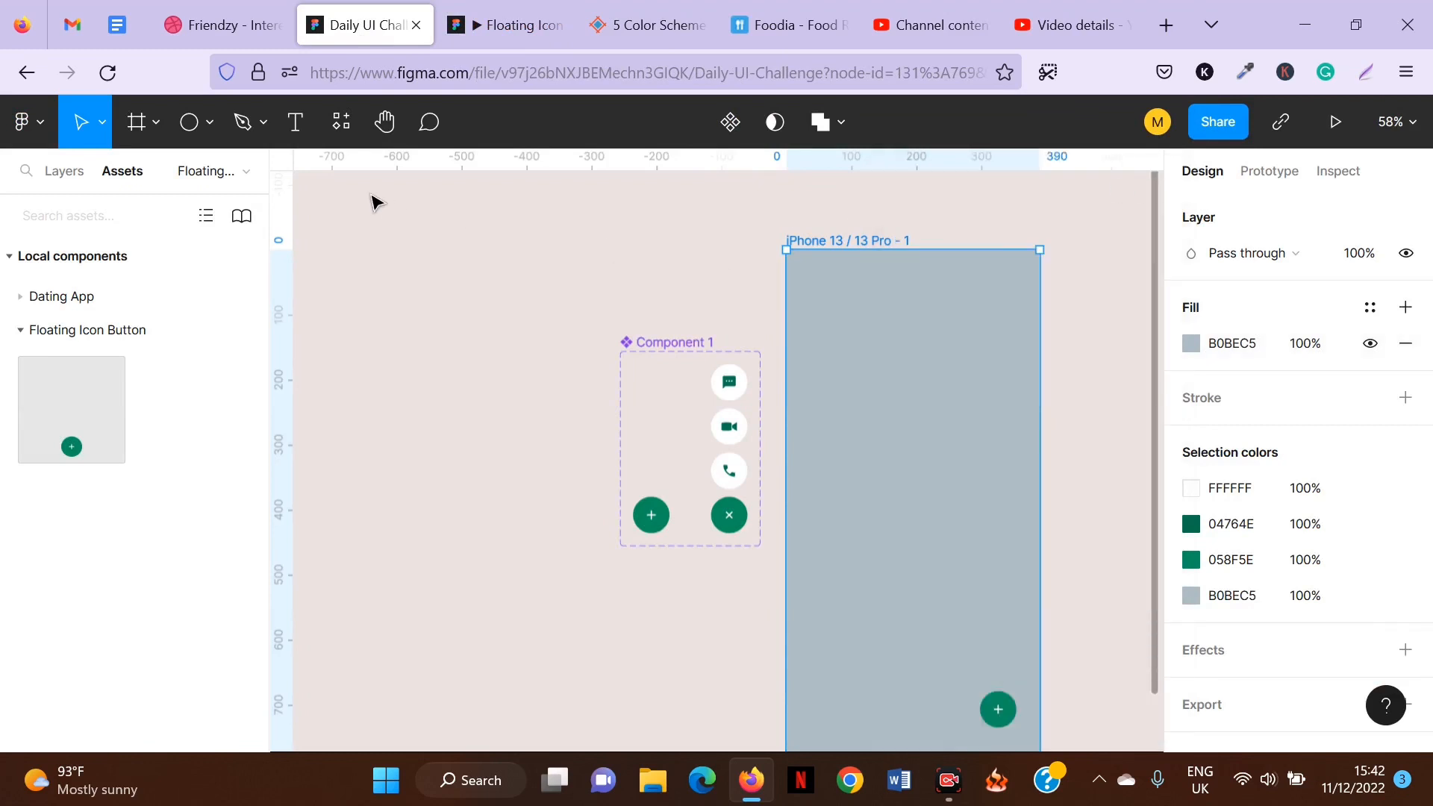
pyautogui.click(59, 183)
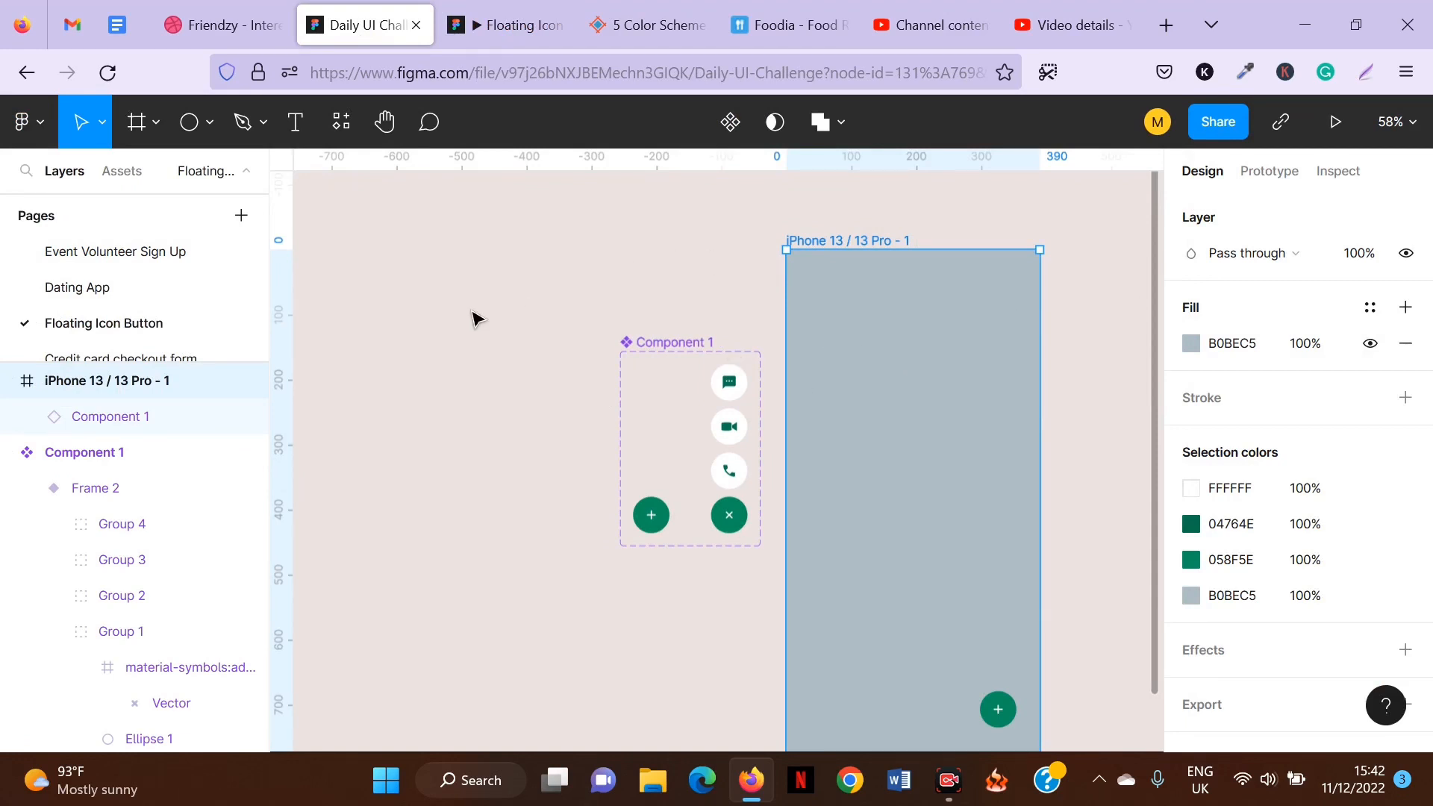
pyautogui.scroll(-2, 851, 403)
pyautogui.scroll(-2, 852, 403)
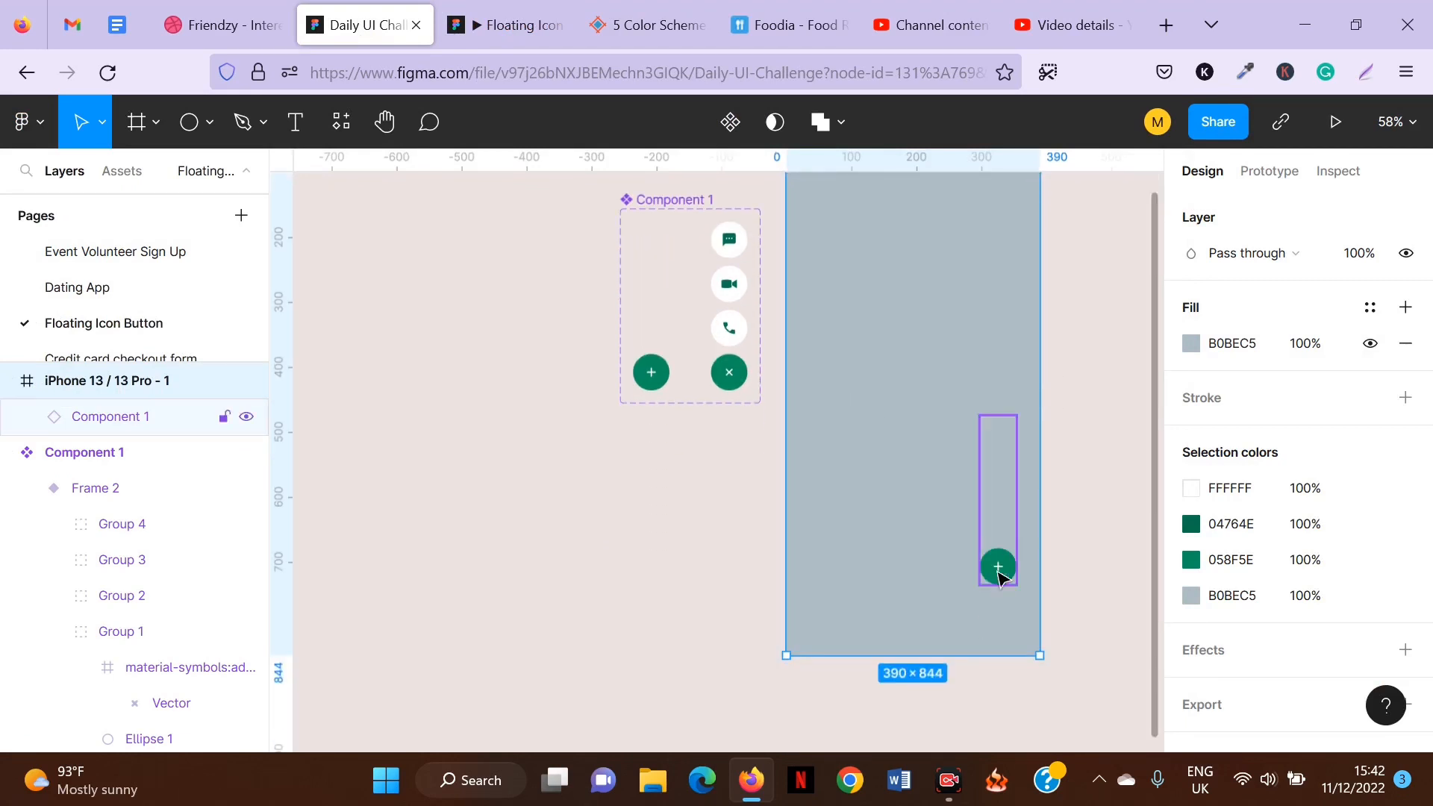
pyautogui.click(730, 299)
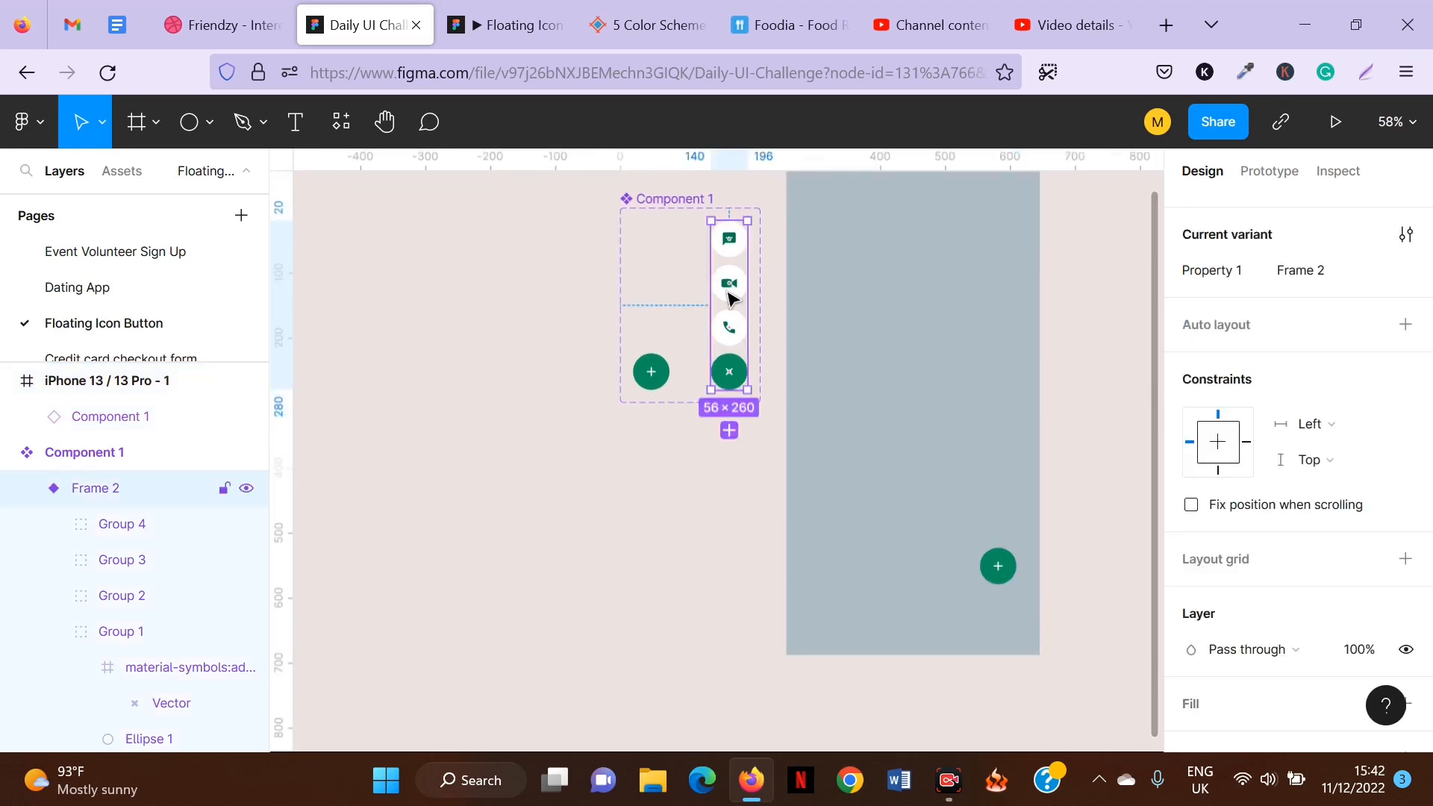
pyautogui.doubleClick(122, 525)
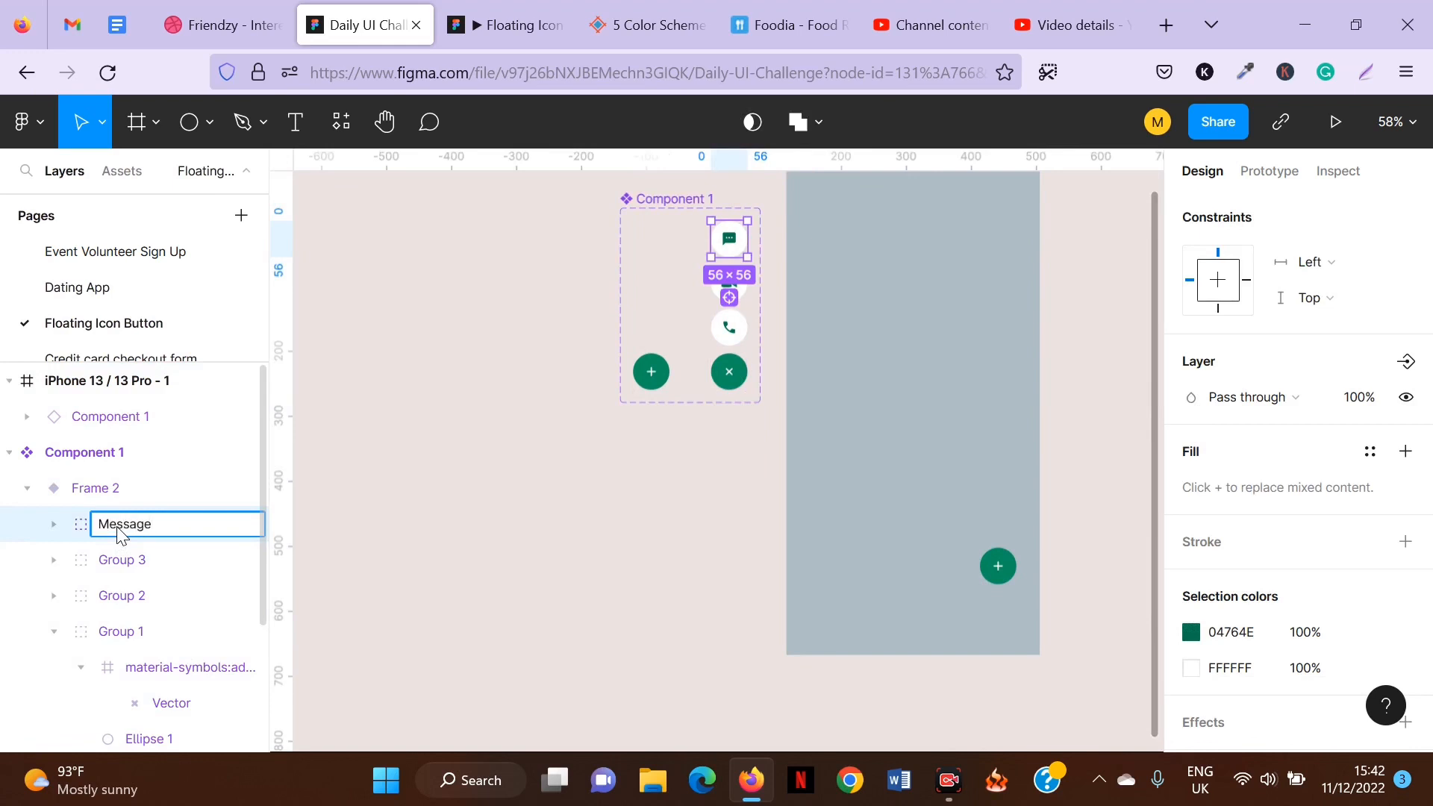
# Rename the video and phone icon groups in the expanded variant to Video call and Call.
pyautogui.doubleClick(133, 560)
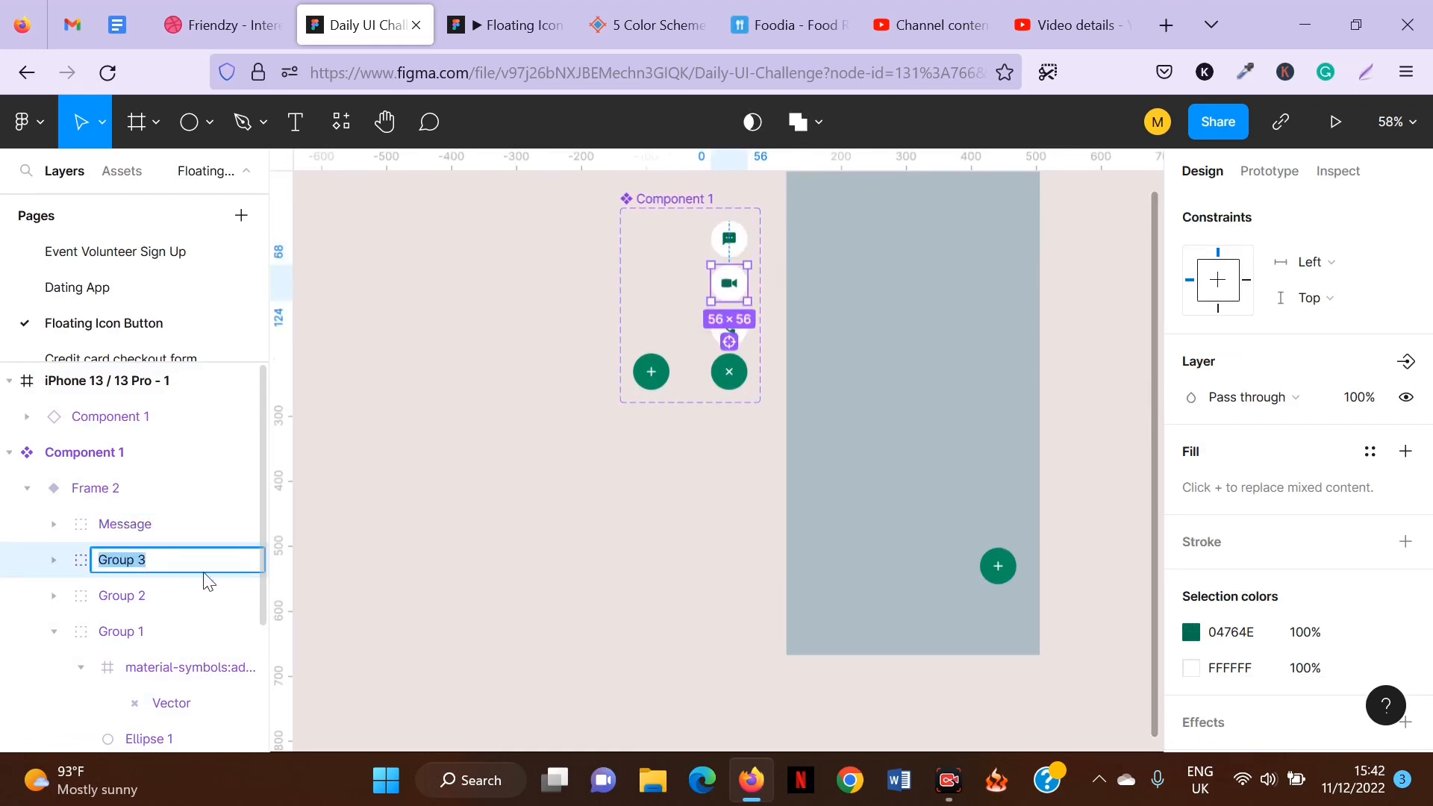
pyautogui.write('Video call')
pyautogui.doubleClick(122, 596)
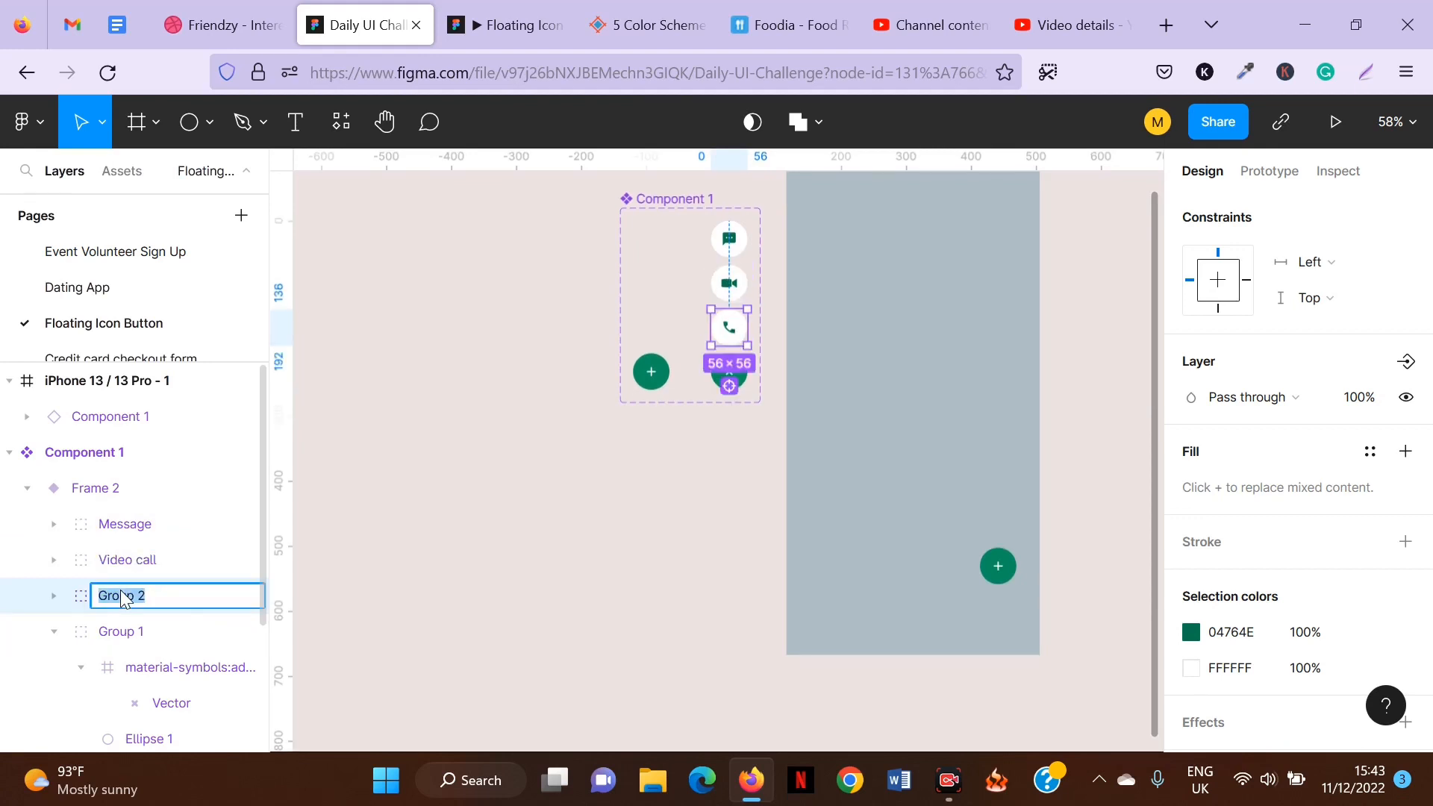
pyautogui.write('Call')
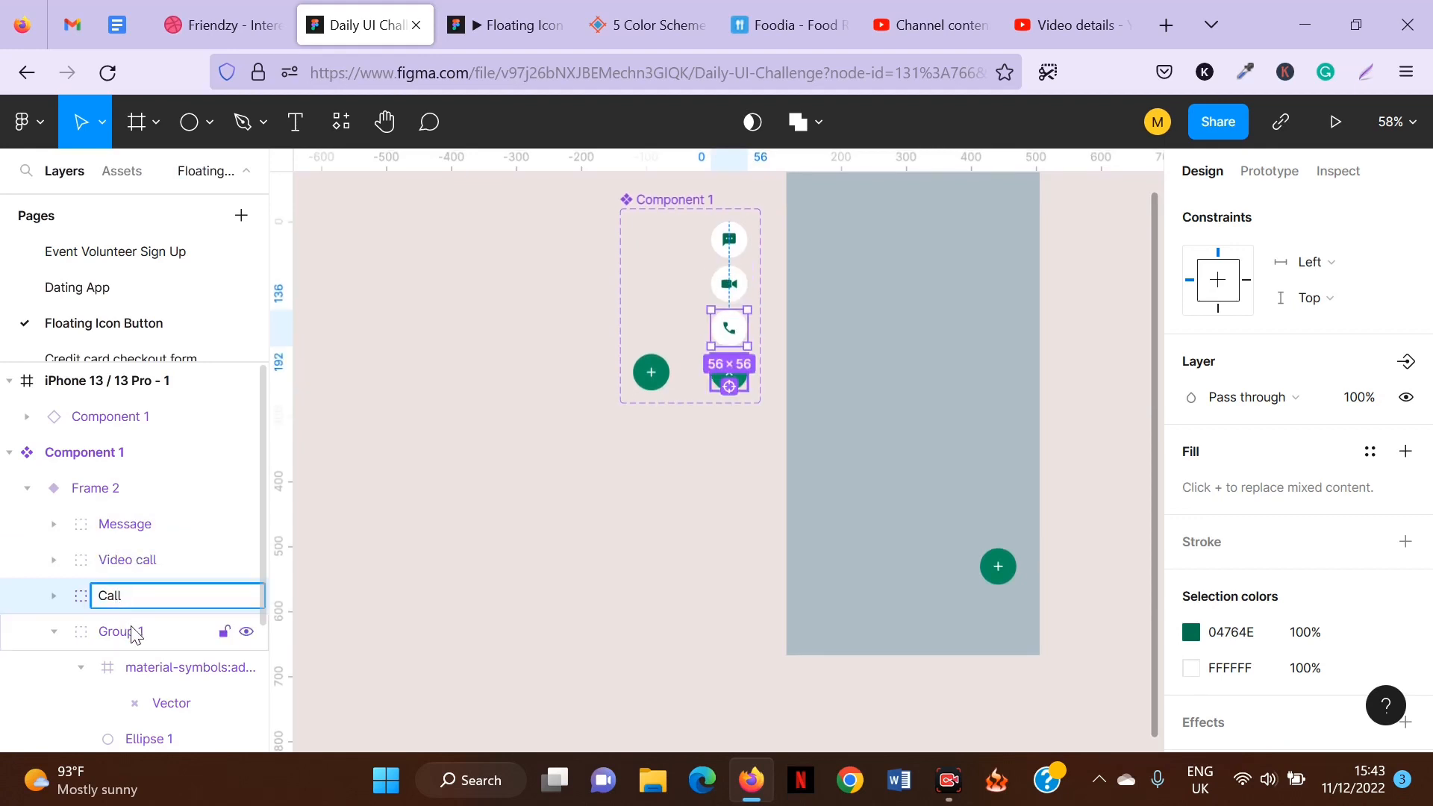
# Rename the expanded variant's close button group to Cancel.
pyautogui.doubleClick(132, 633)
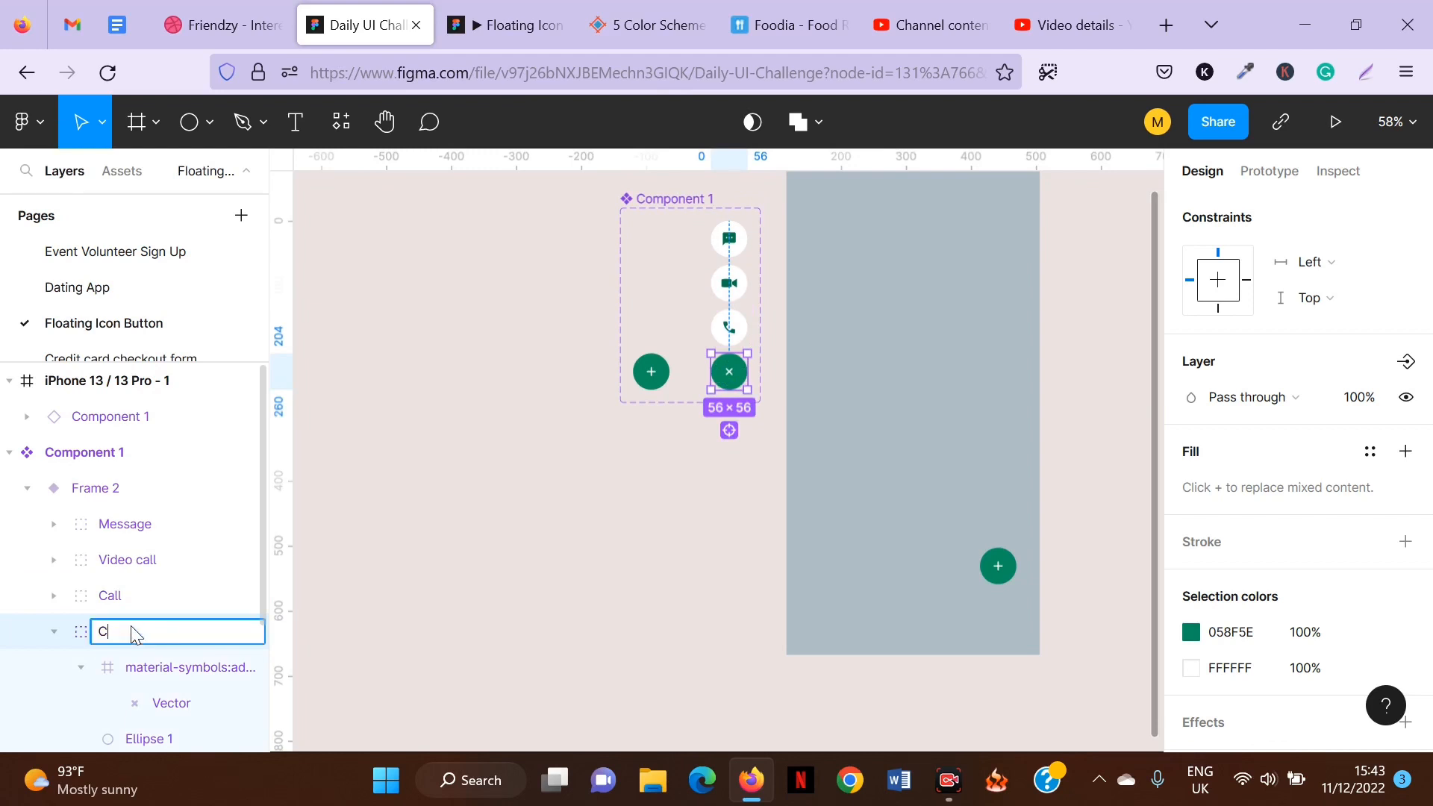
pyautogui.write('Cancel')
# Rename the collapsed variant's plus button group to Open.
pyautogui.click(649, 372)
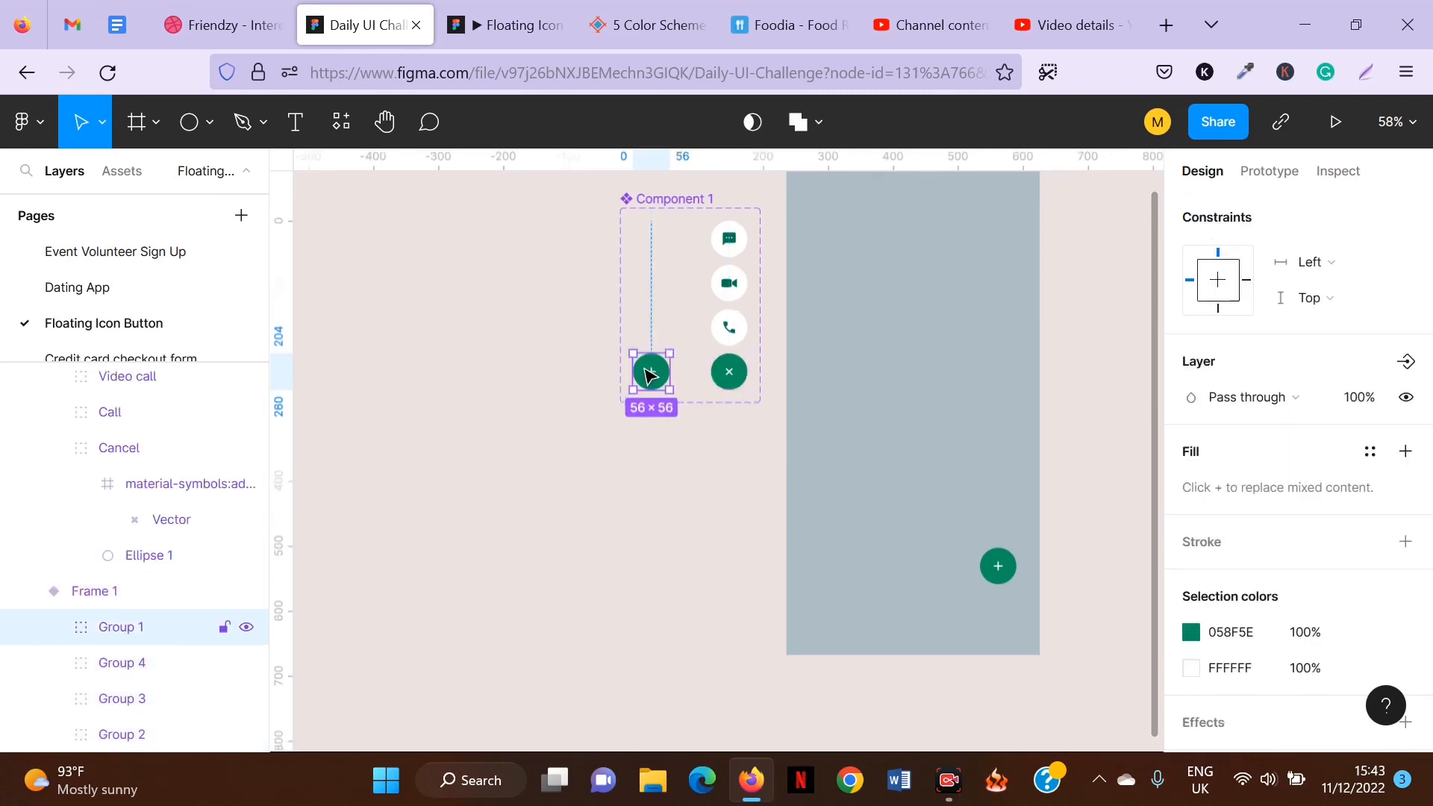
pyautogui.doubleClick(122, 628)
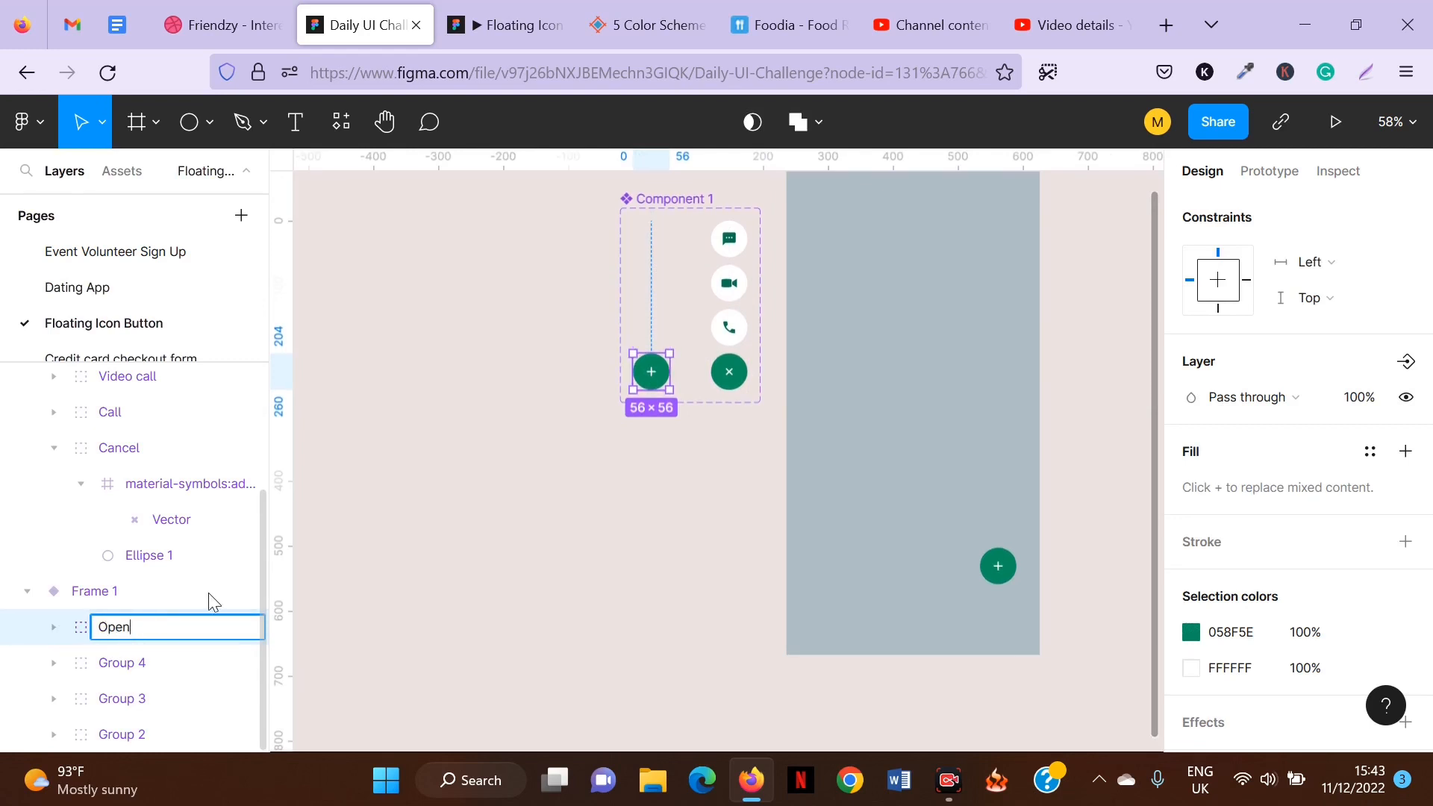
pyautogui.press('Return')
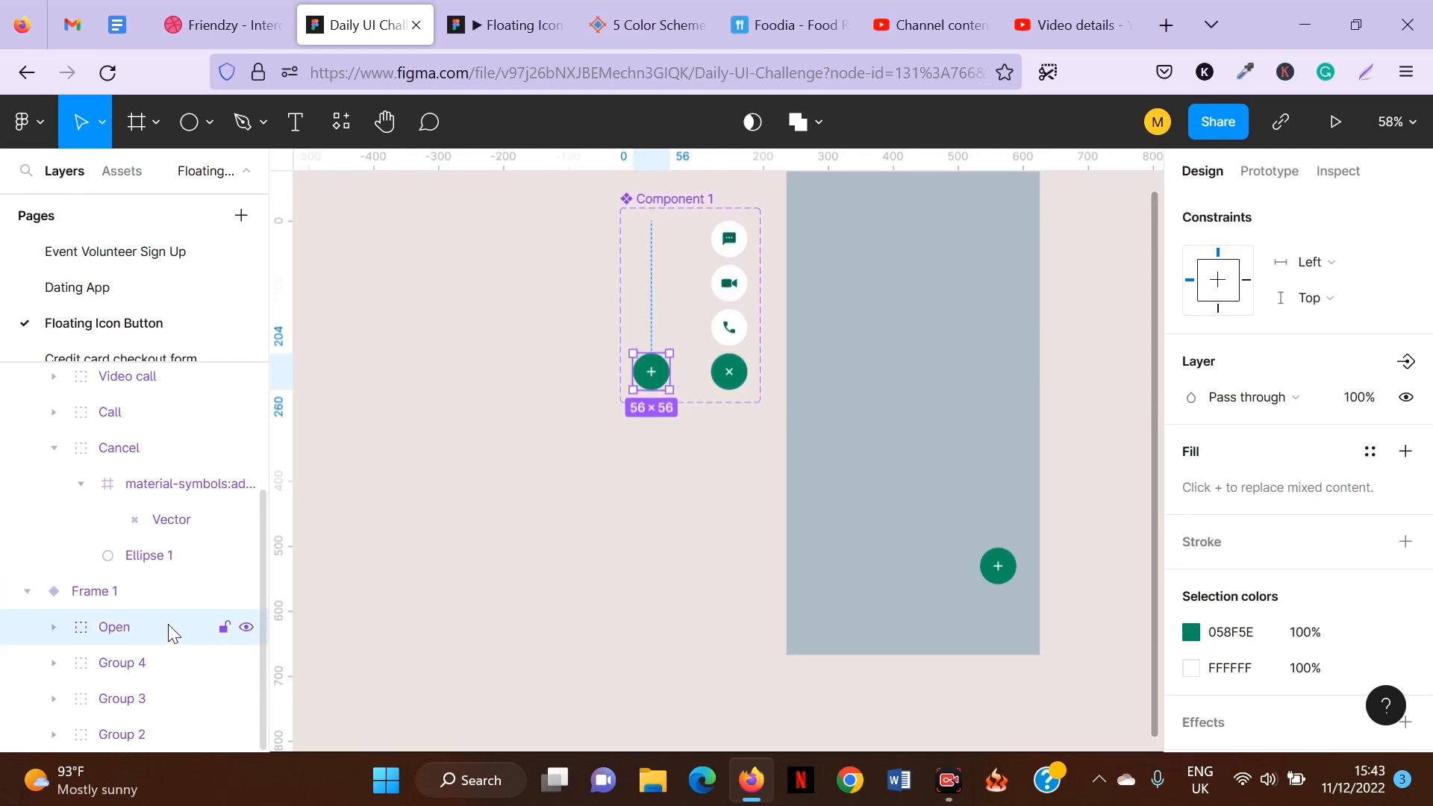
# Rename the expanded variant's close button group to Close.
pyautogui.click(129, 450)
pyautogui.doubleClick(128, 450)
pyautogui.write('Close')
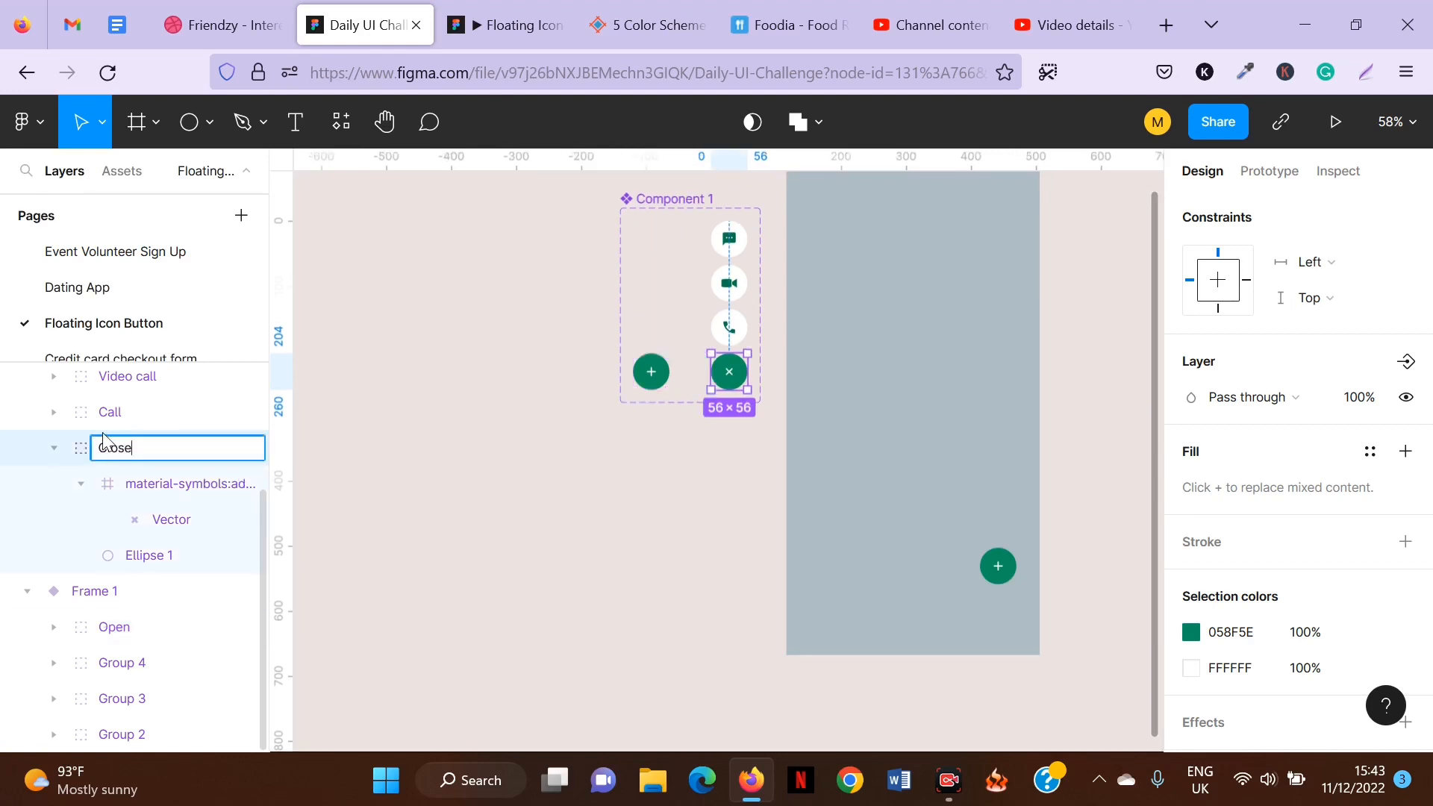
# Review the renamed layers of both variants, zoom out, and select the phone frame.
pyautogui.click(108, 413)
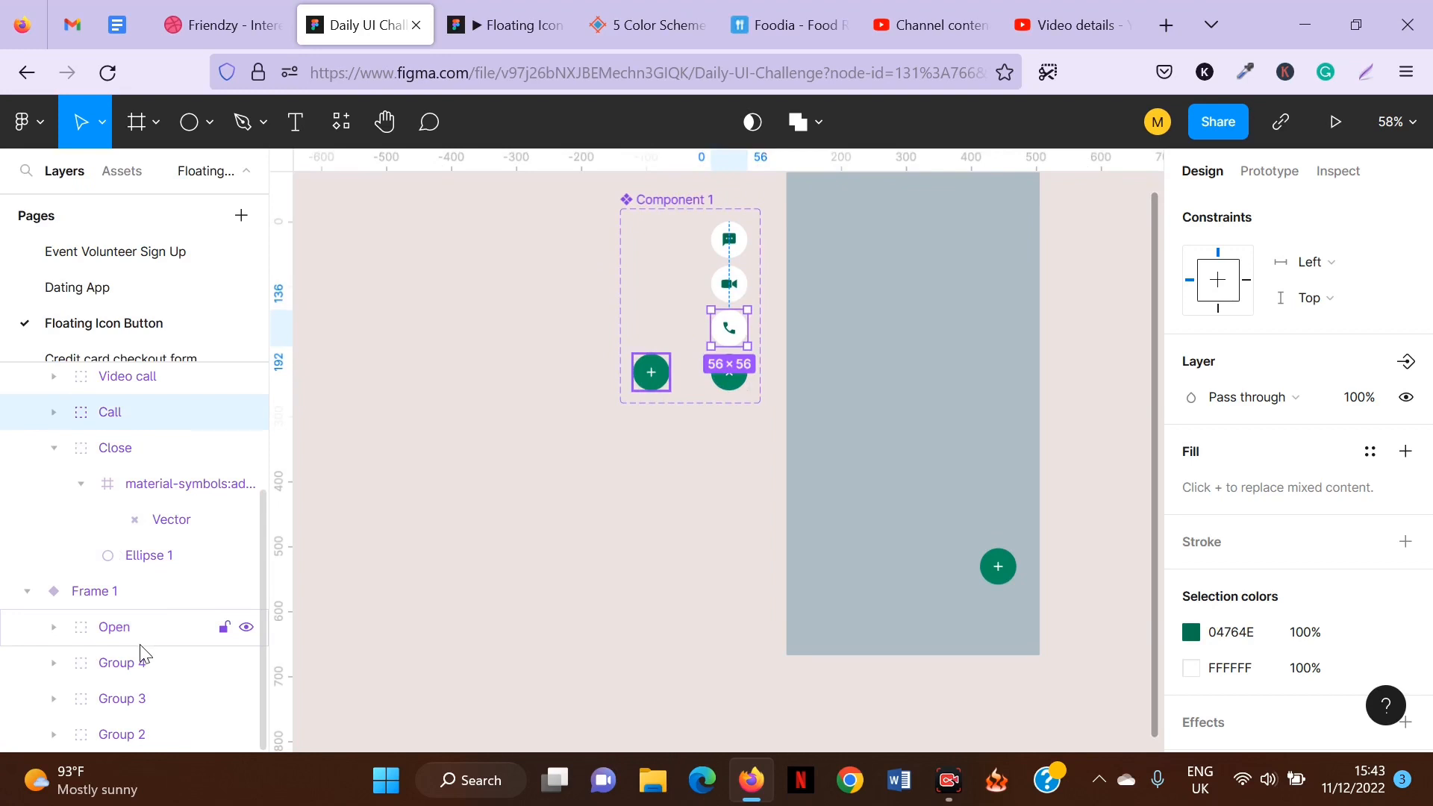
pyautogui.scroll(3, 187, 508)
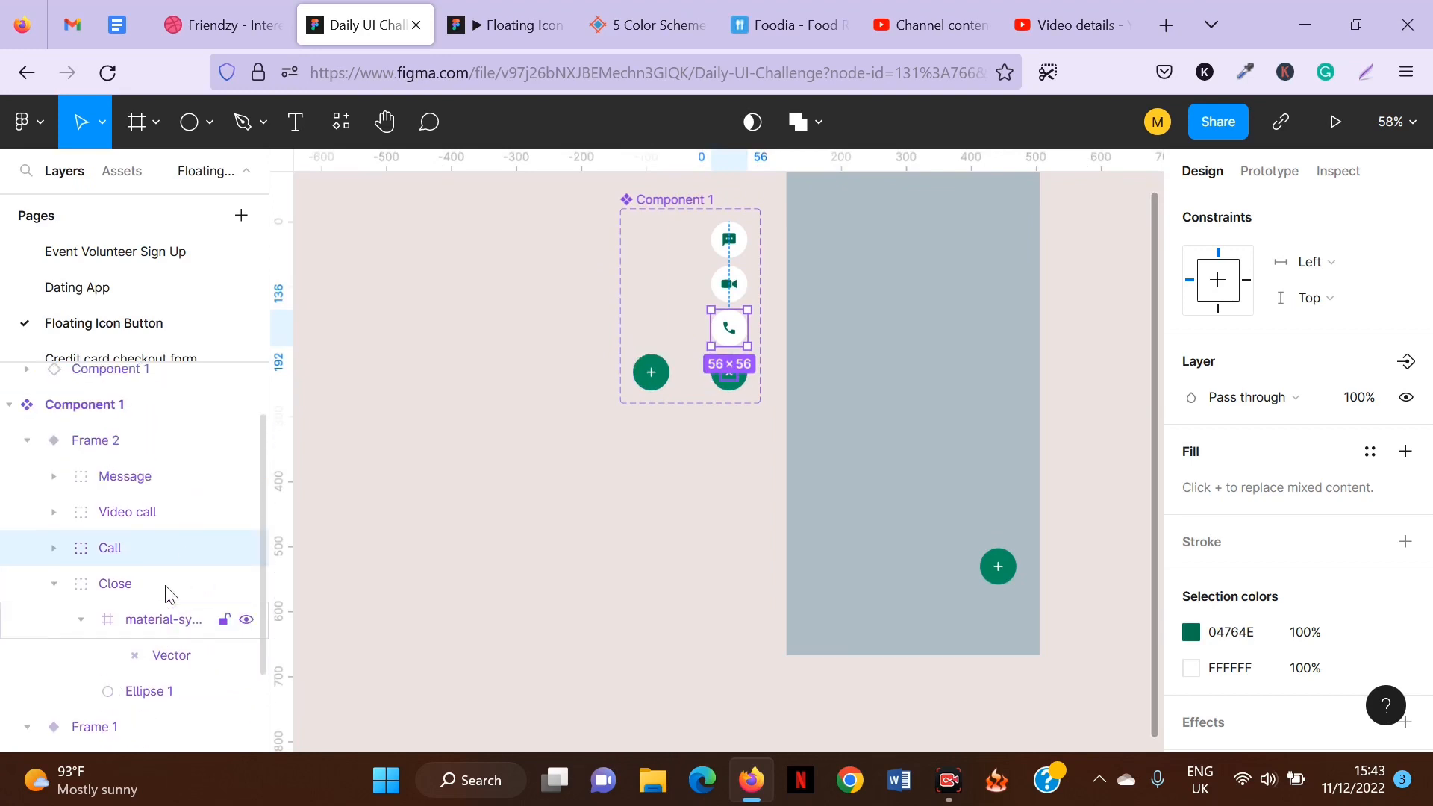
pyautogui.scroll(1, 168, 594)
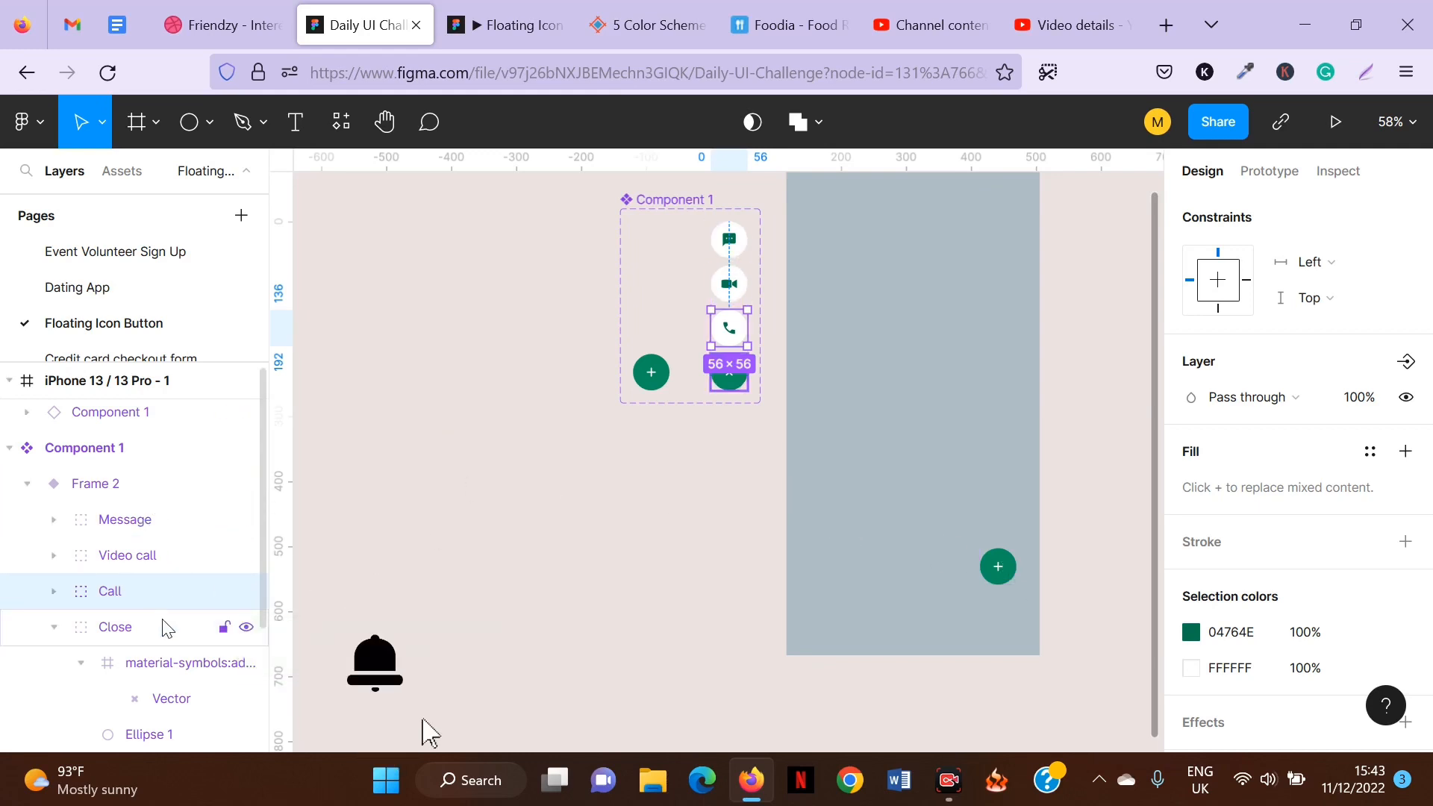
pyautogui.scroll(-3, 149, 634)
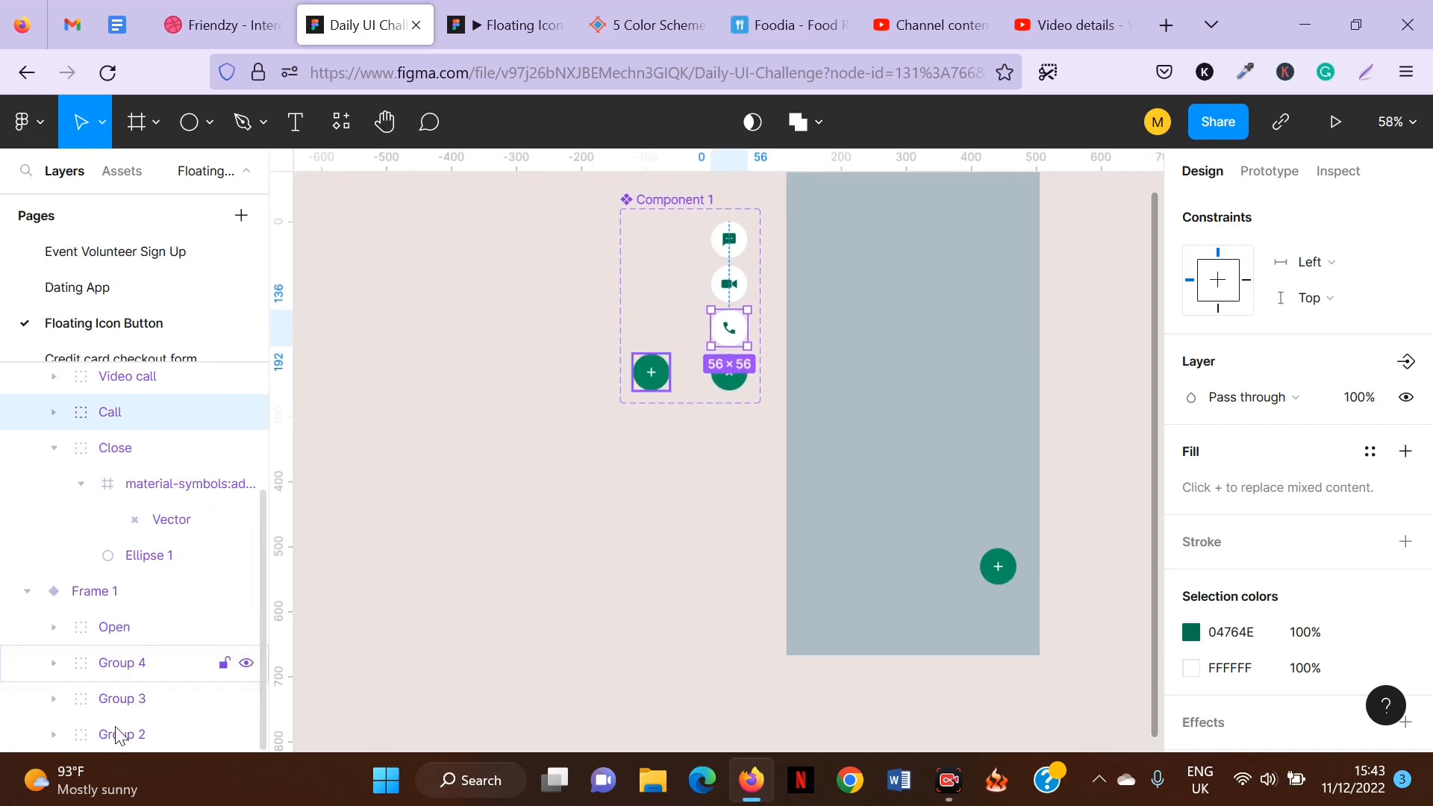
pyautogui.scroll(2, 150, 527)
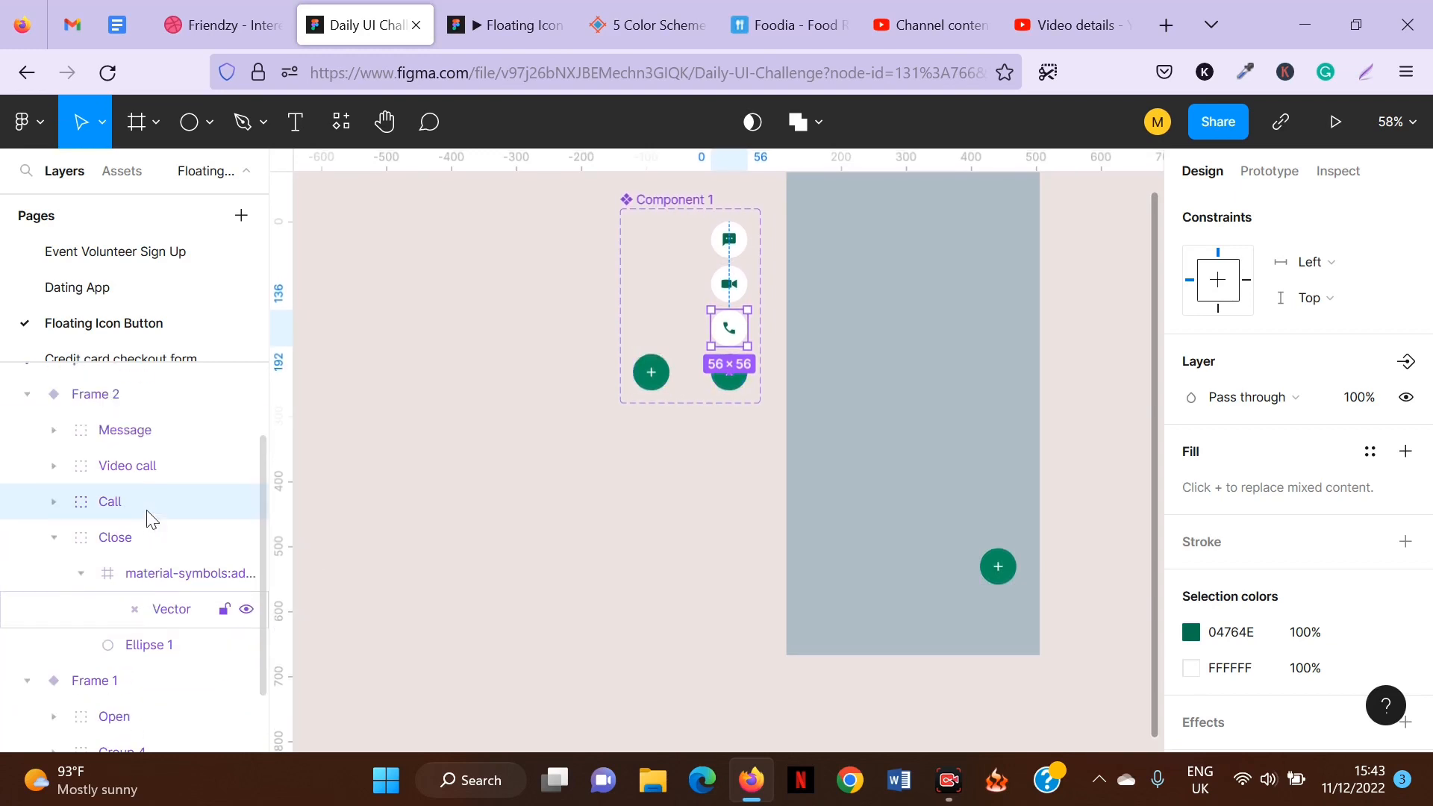
pyautogui.scroll(2, 120, 515)
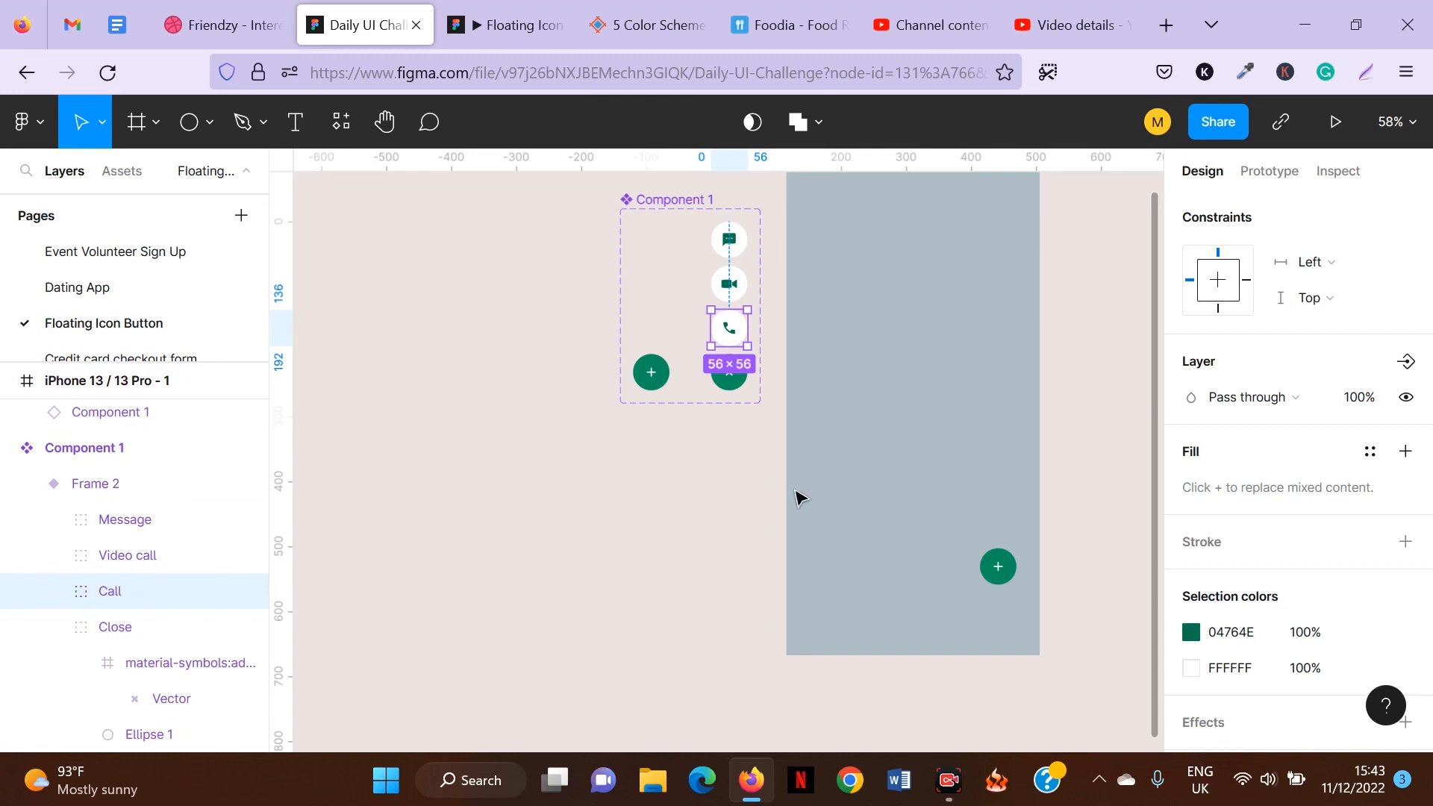
pyautogui.scroll(-3, 544, 547)
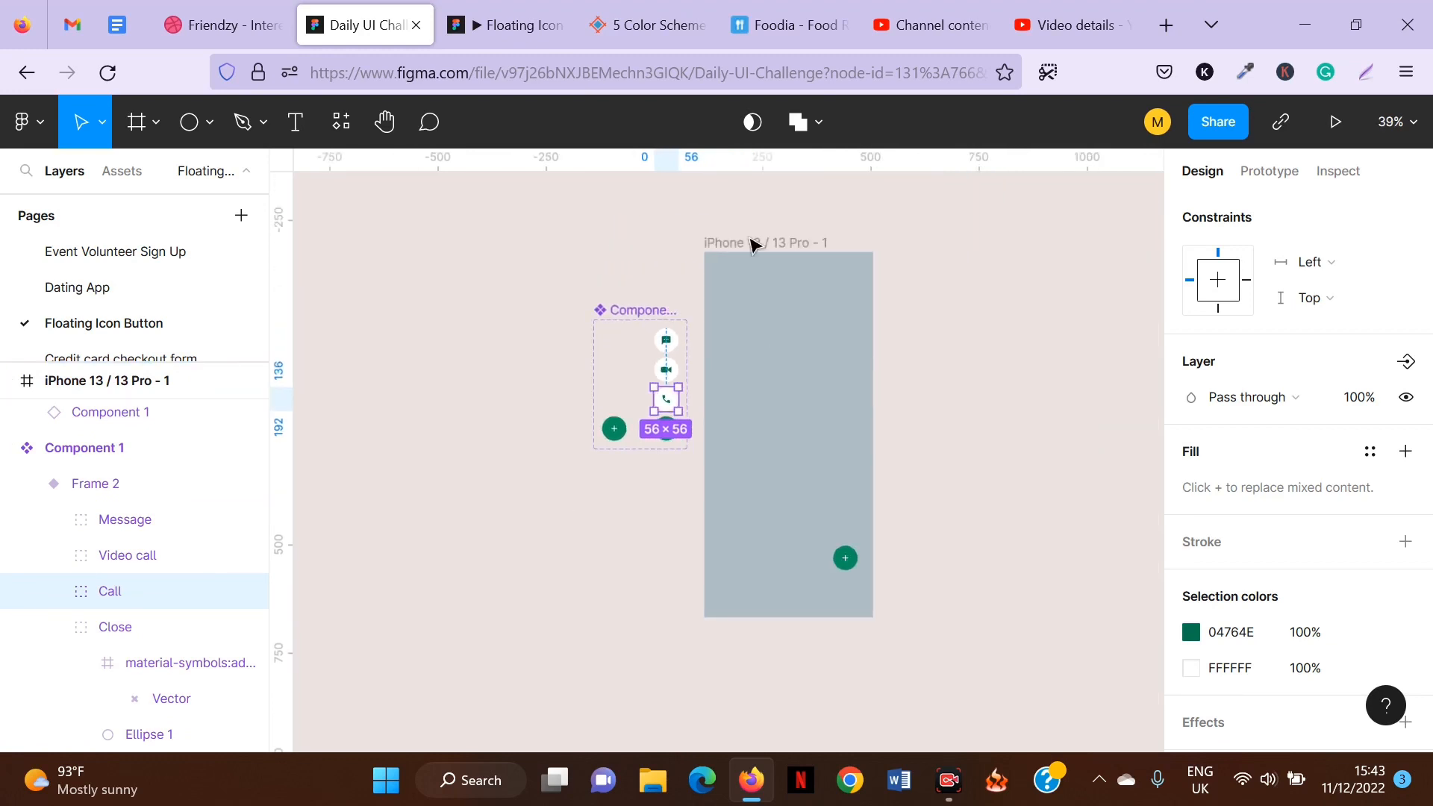
pyautogui.click(765, 244)
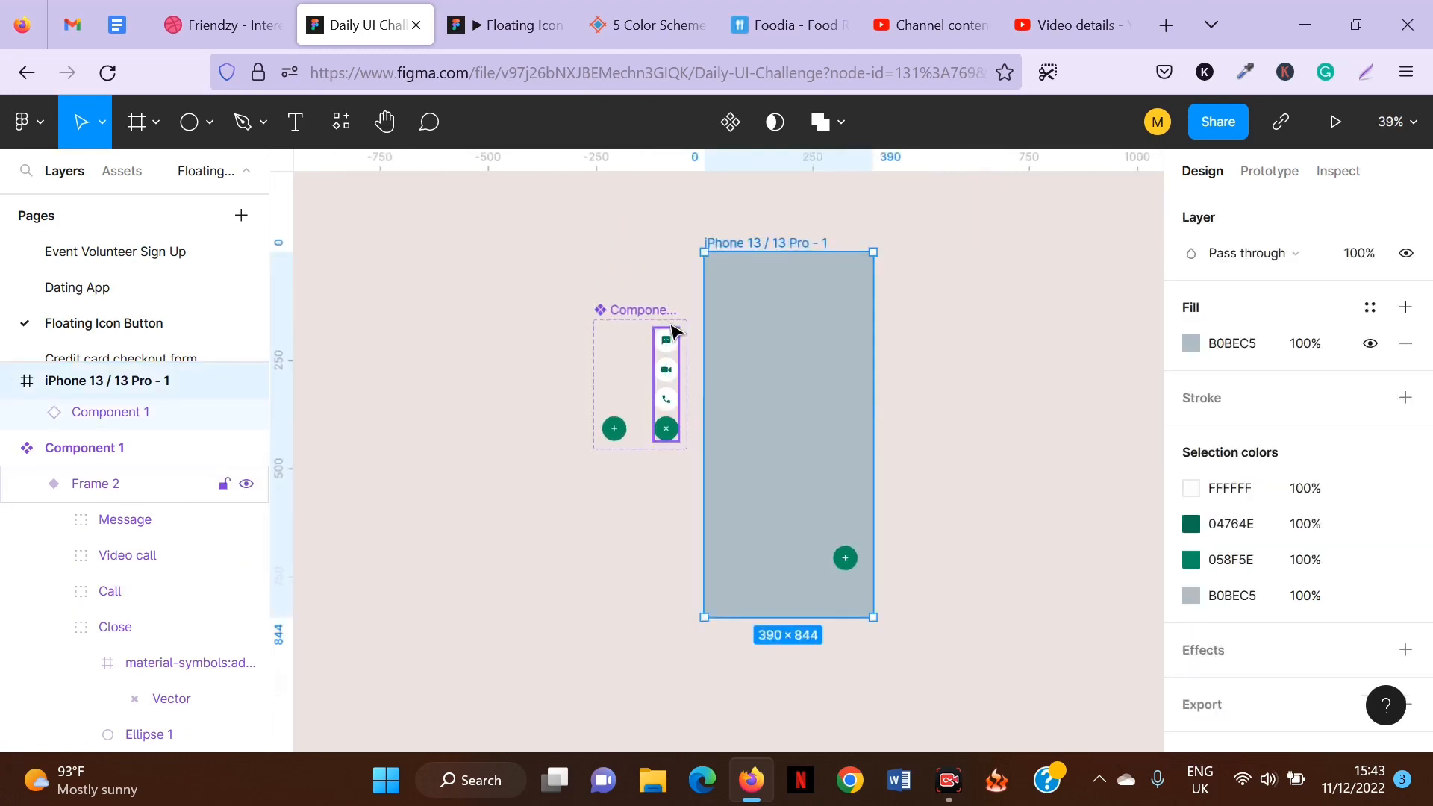